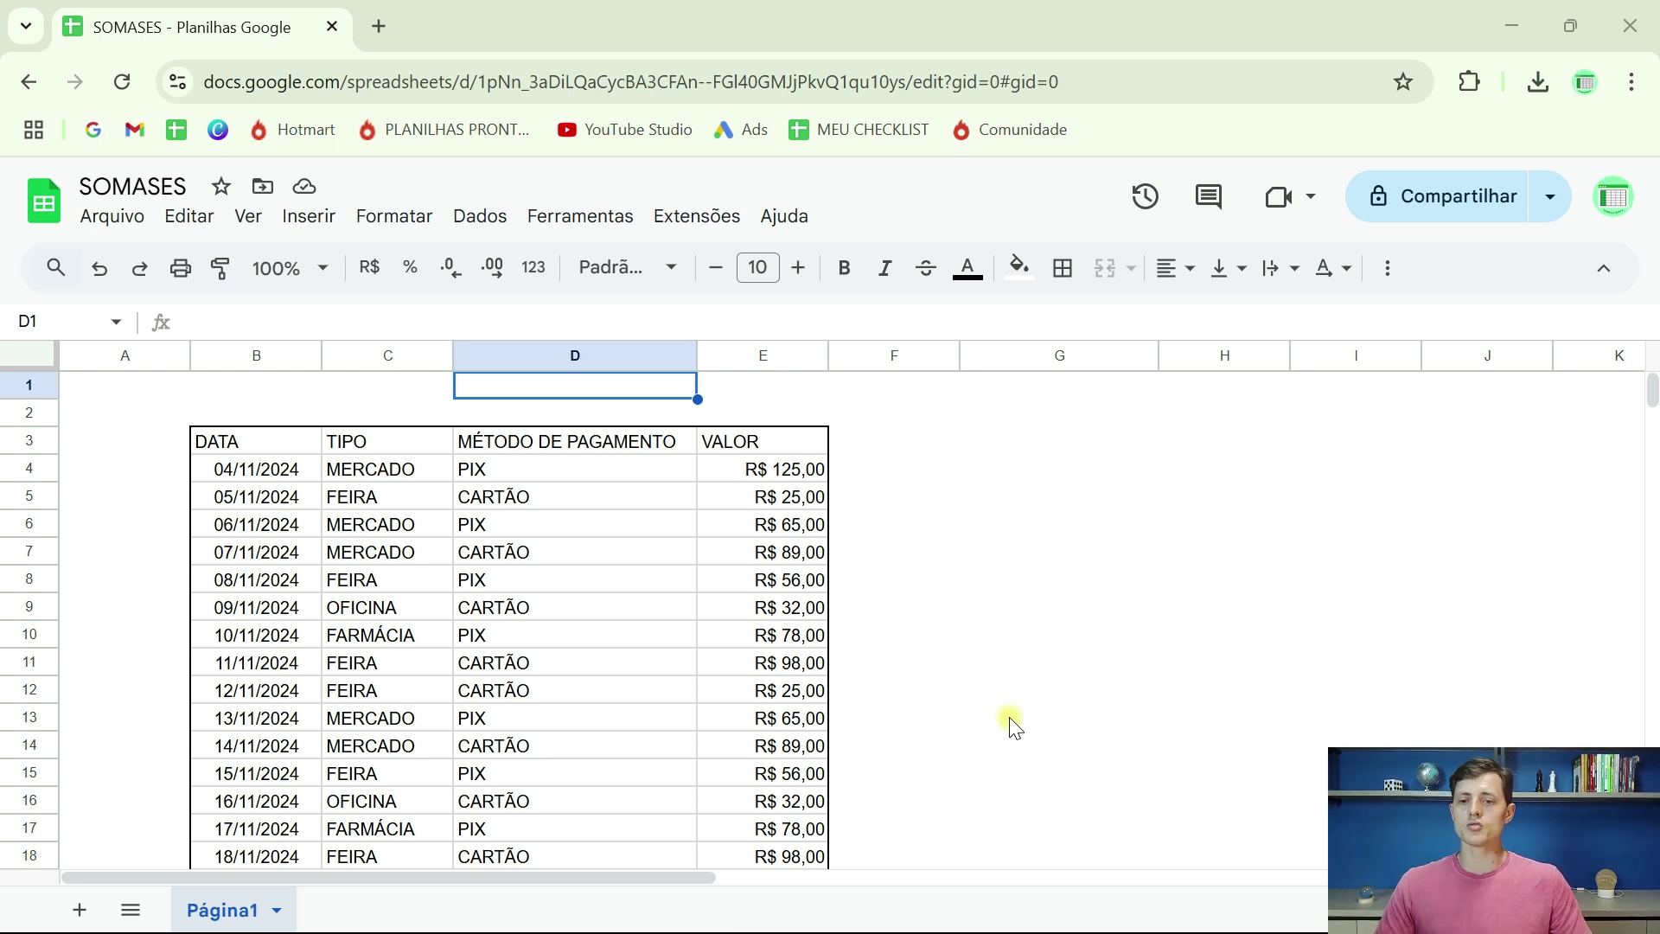
Show the spreadsheet in full screen and insert one row above row 2
{"action": "key", "text": "F11"}
{"action": "left_click", "coordinate": [1012, 511]}
{"action": "key", "text": "F11"}
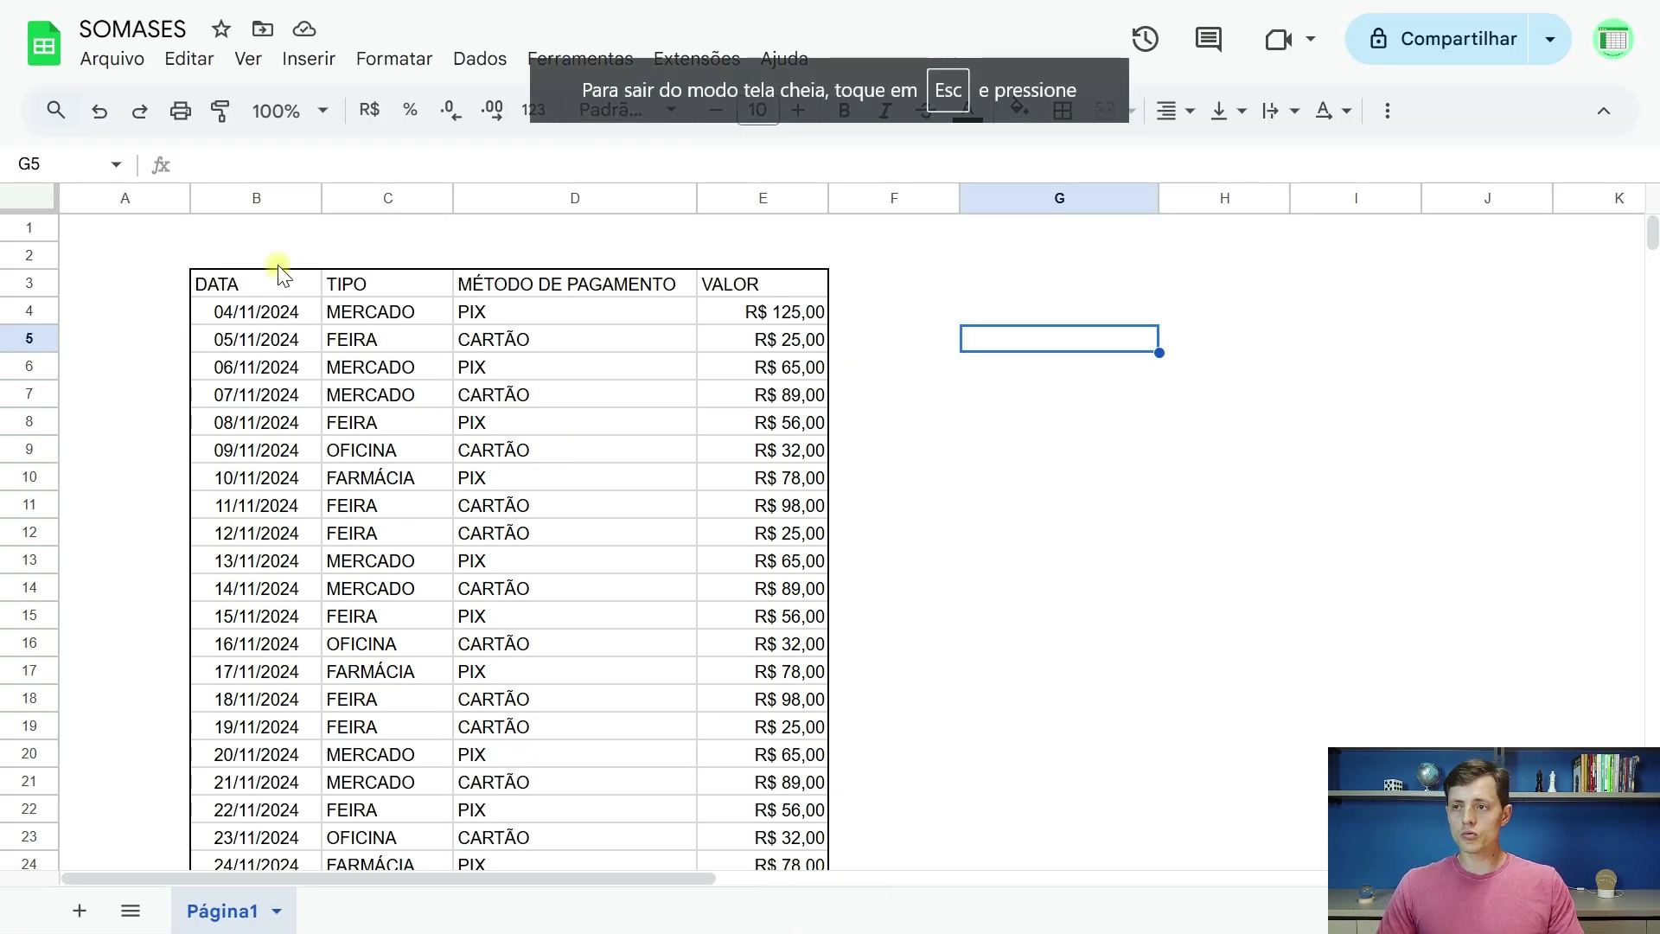
{"action": "left_click", "coordinate": [258, 253]}
{"action": "right_click", "coordinate": [24, 254]}
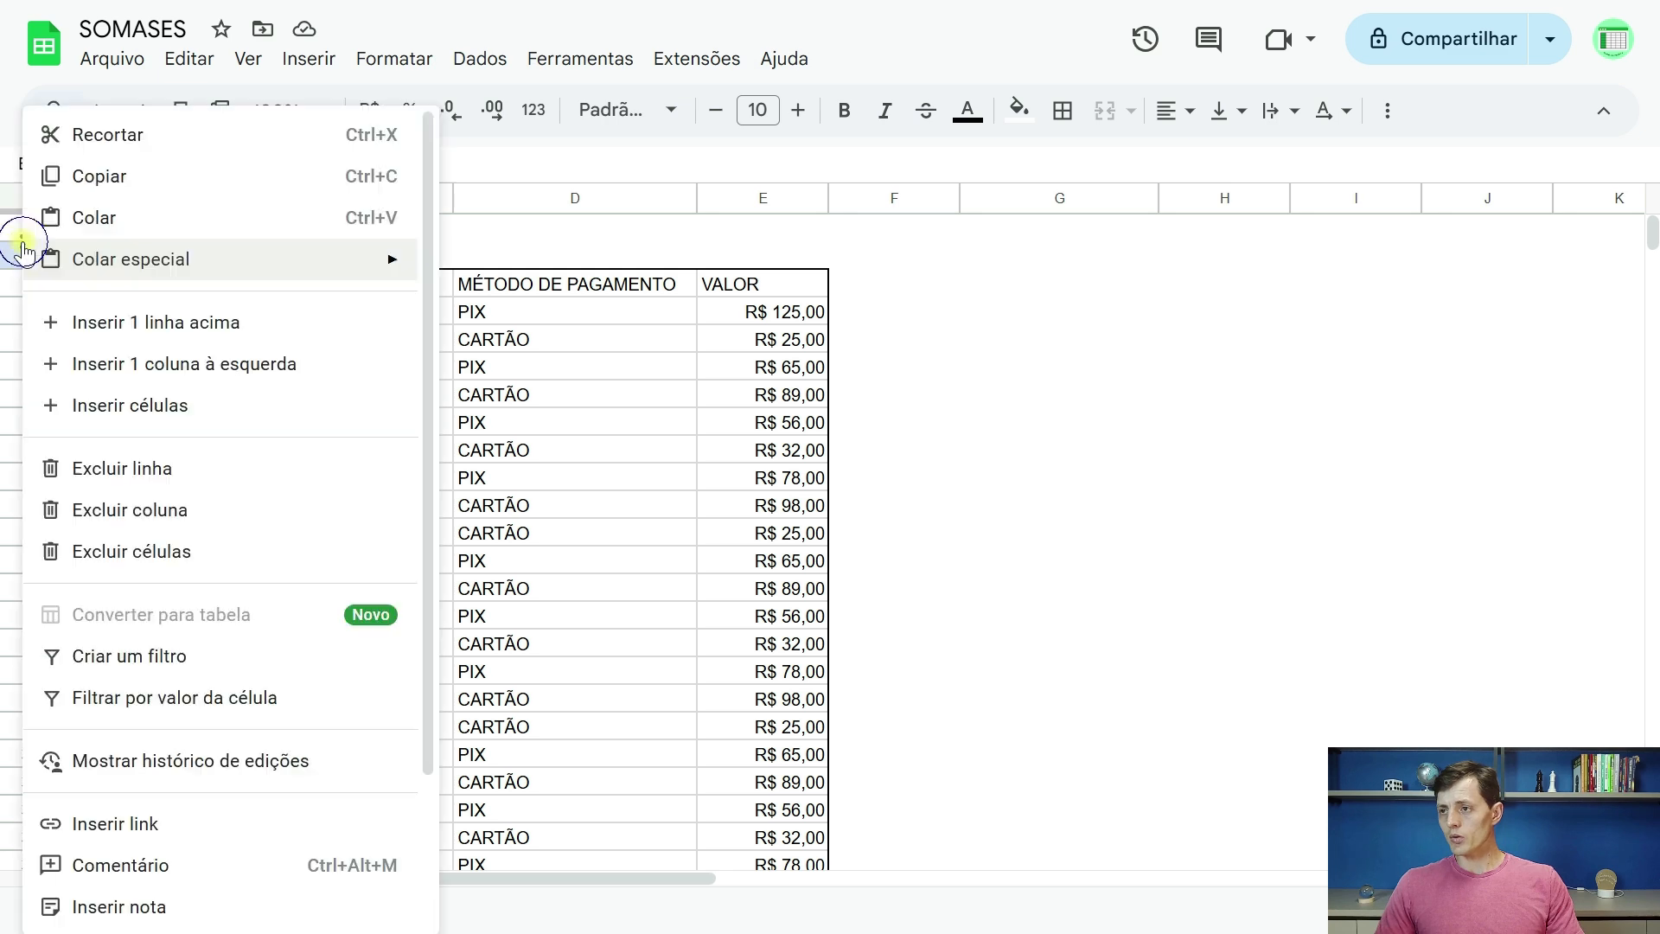
{"action": "left_click", "coordinate": [78, 335]}
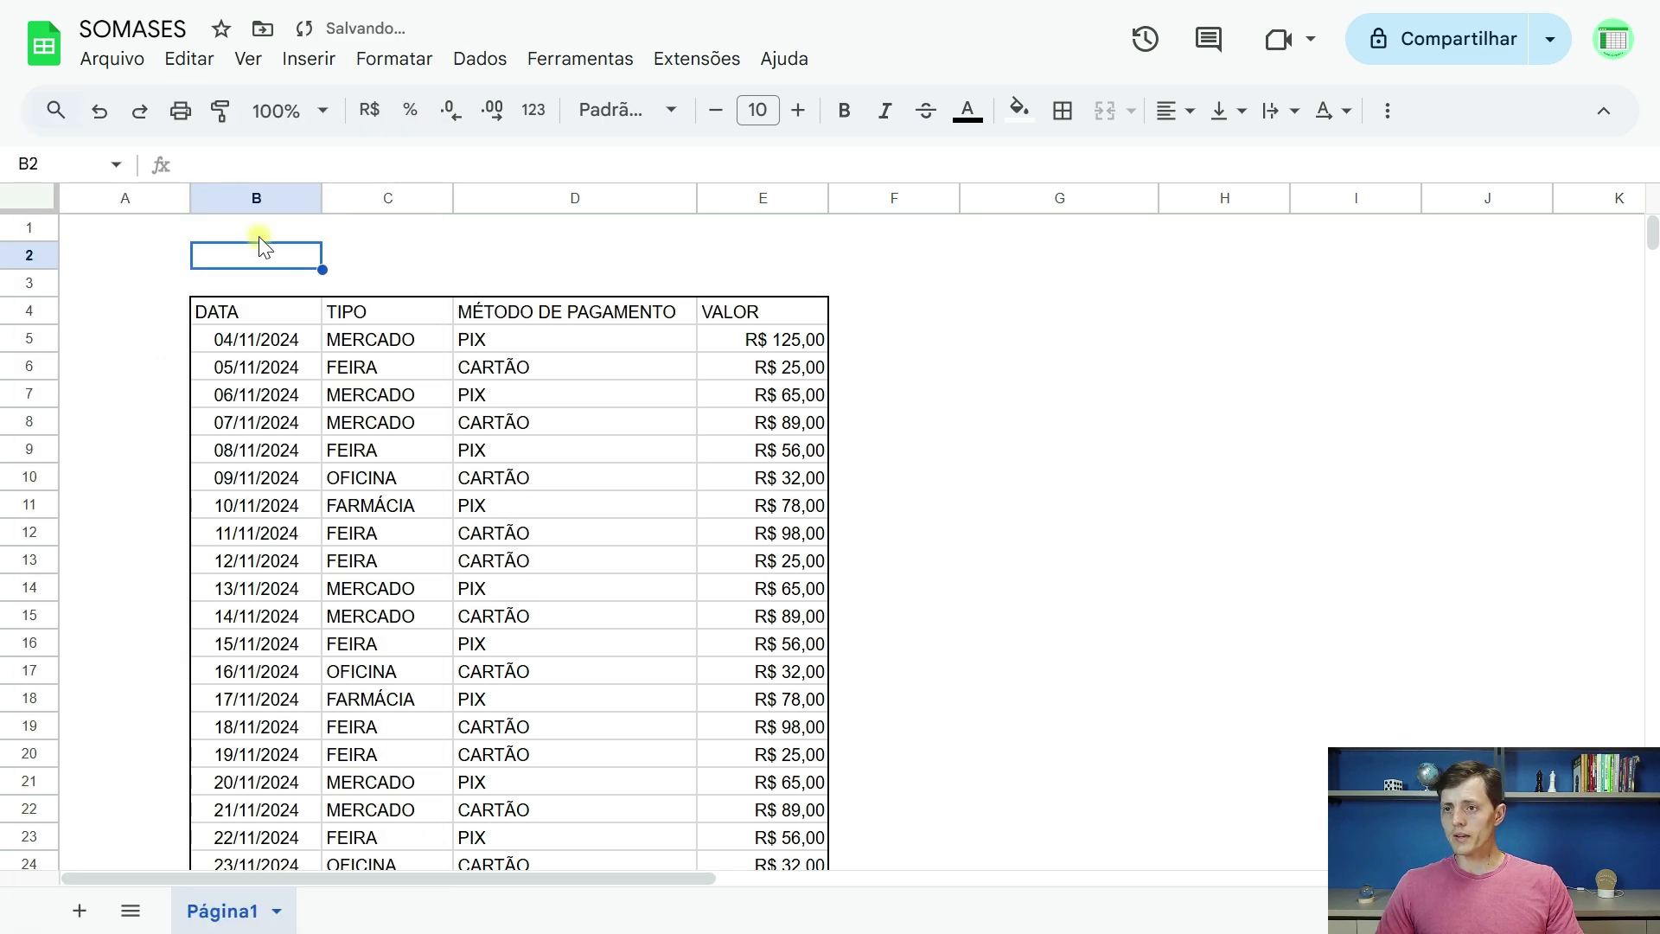
Enter the labels DATA INICIAL in B2, DATA FINAL in D2 and TIPO in F2
{"action": "type", "text": "data "}
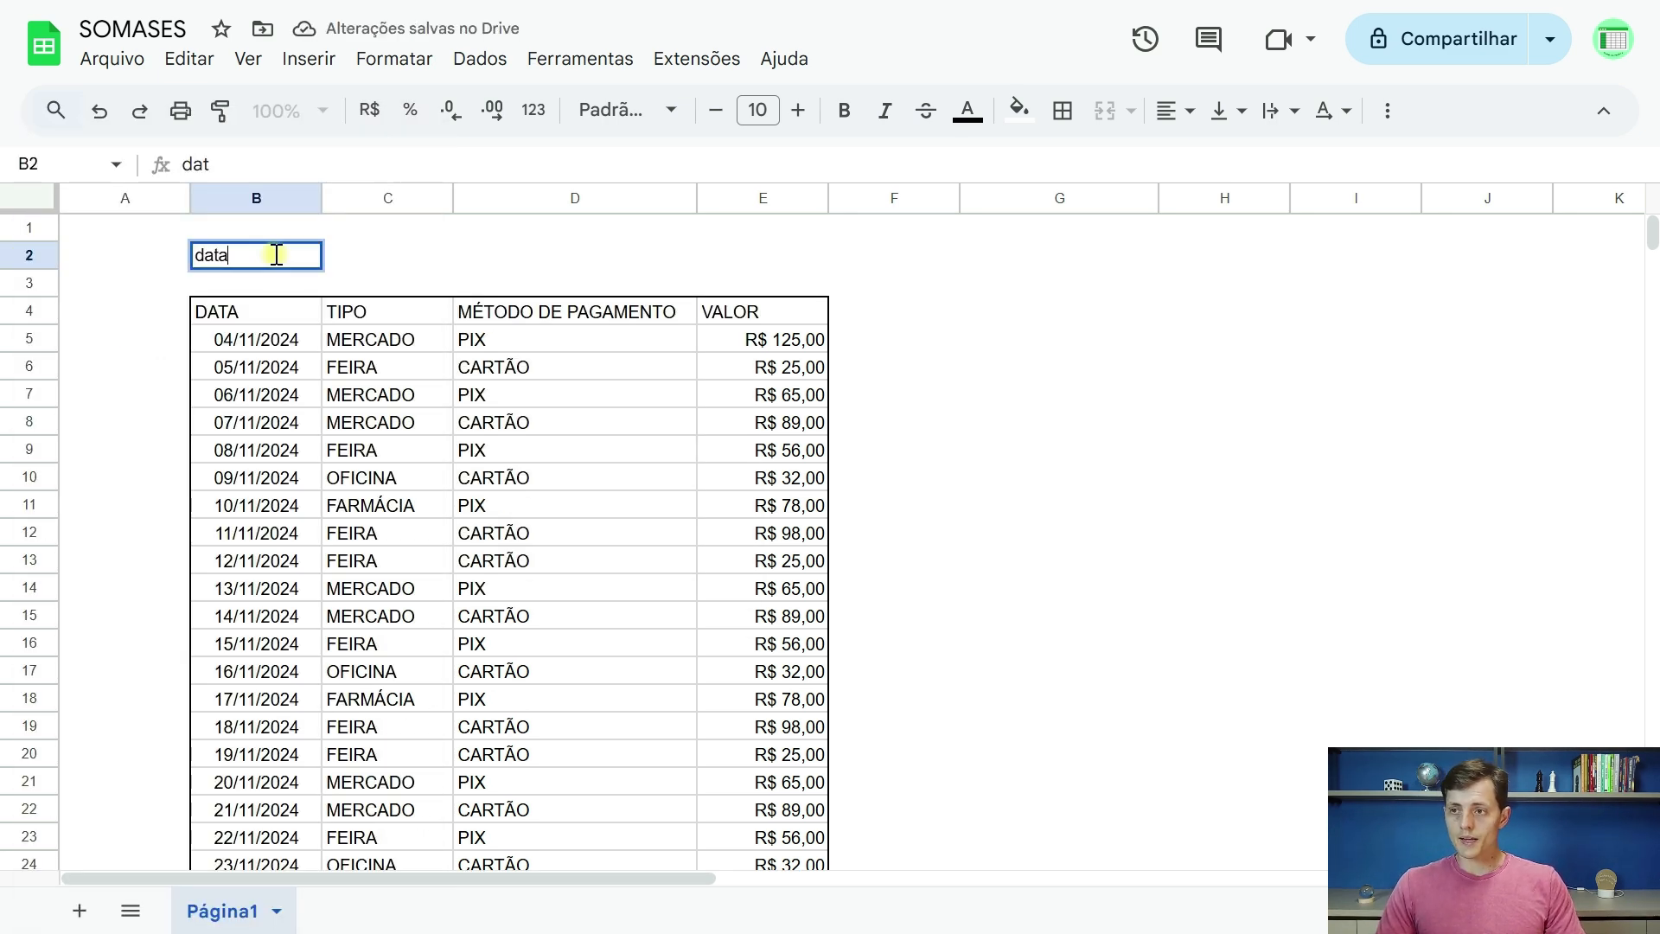
{"action": "type", "text": "DATA INICIA"}
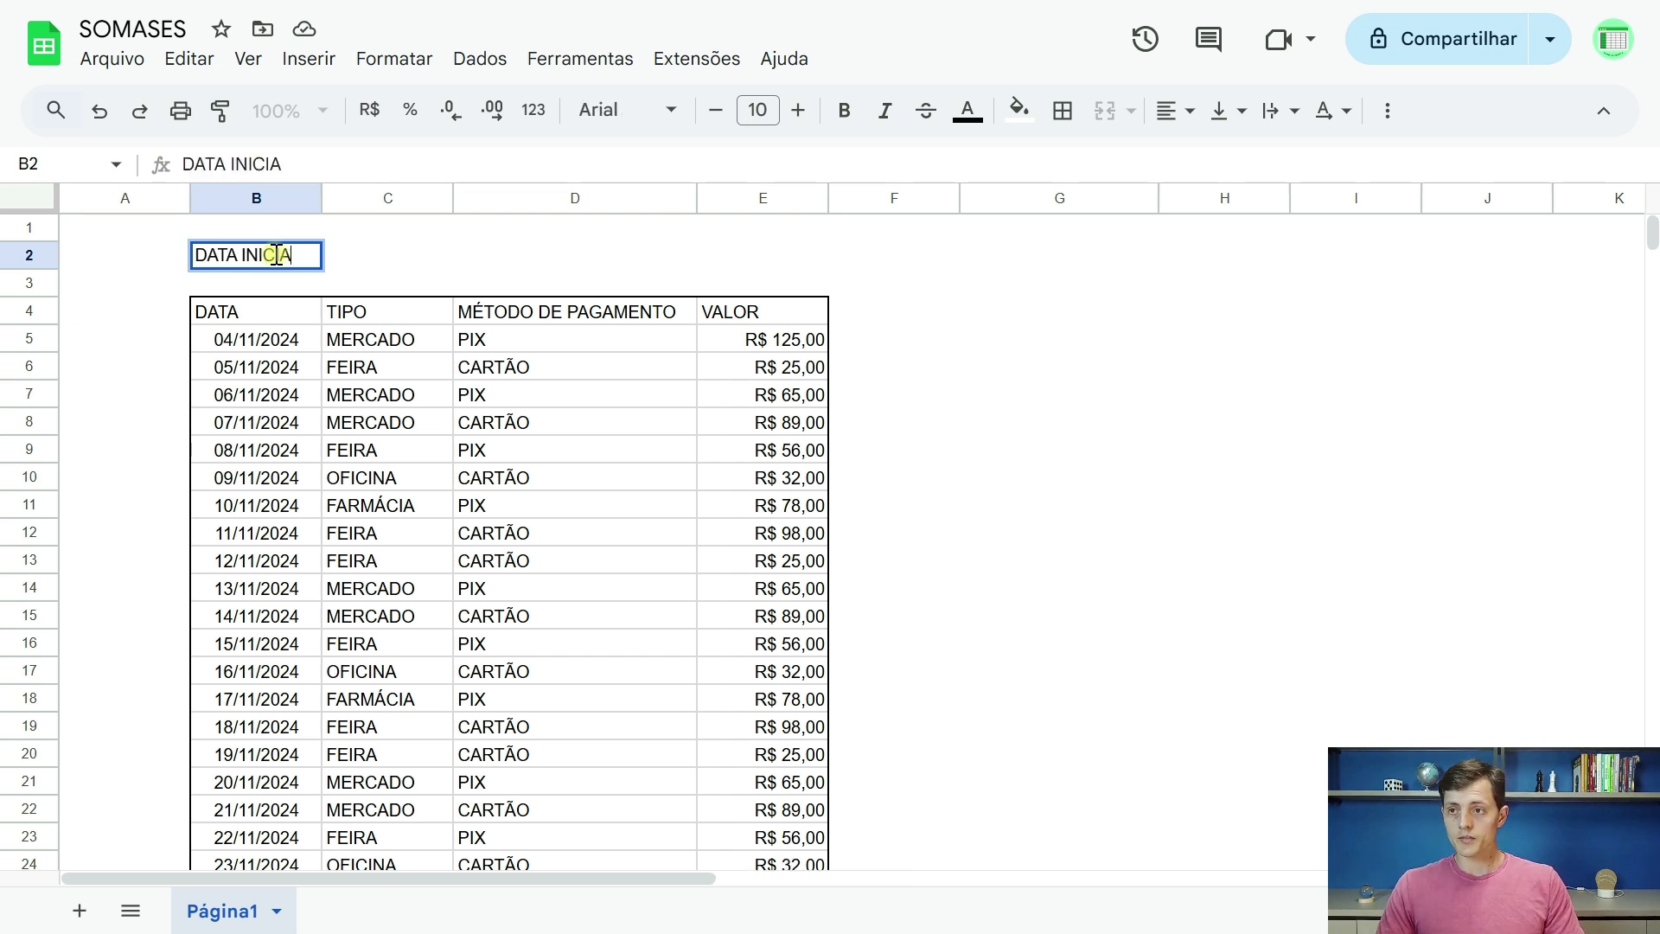
{"action": "key", "text": "Tab"}
{"action": "key", "text": "Tab"}
{"action": "type", "text": "D"}
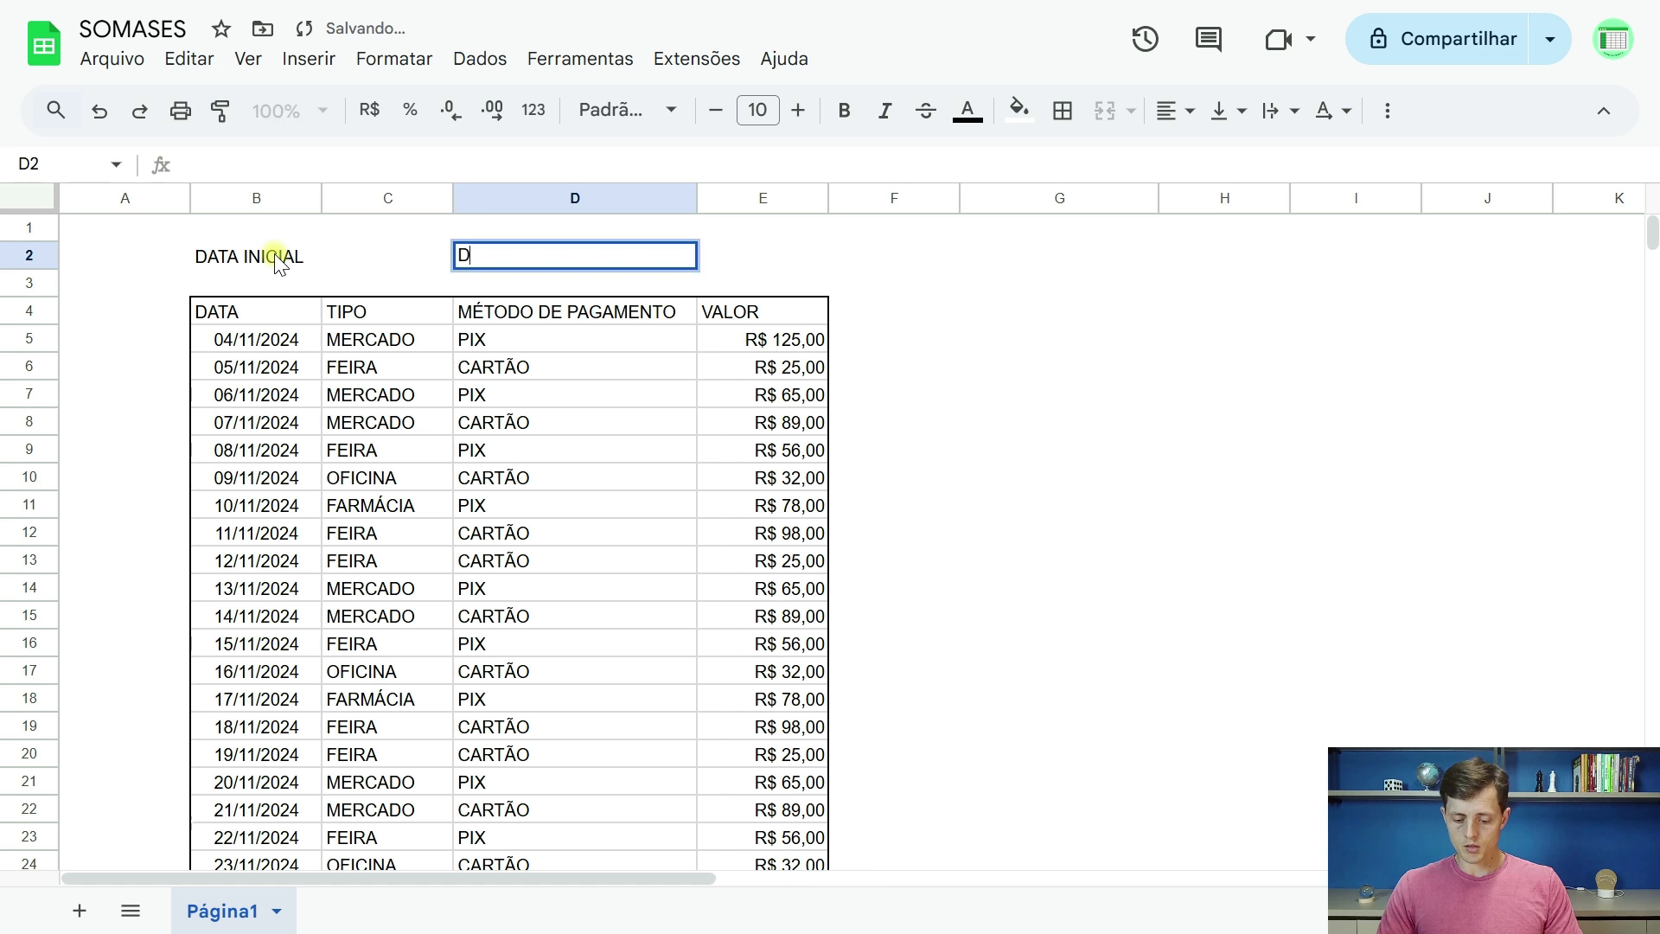
{"action": "type", "text": "ATA FINA"}
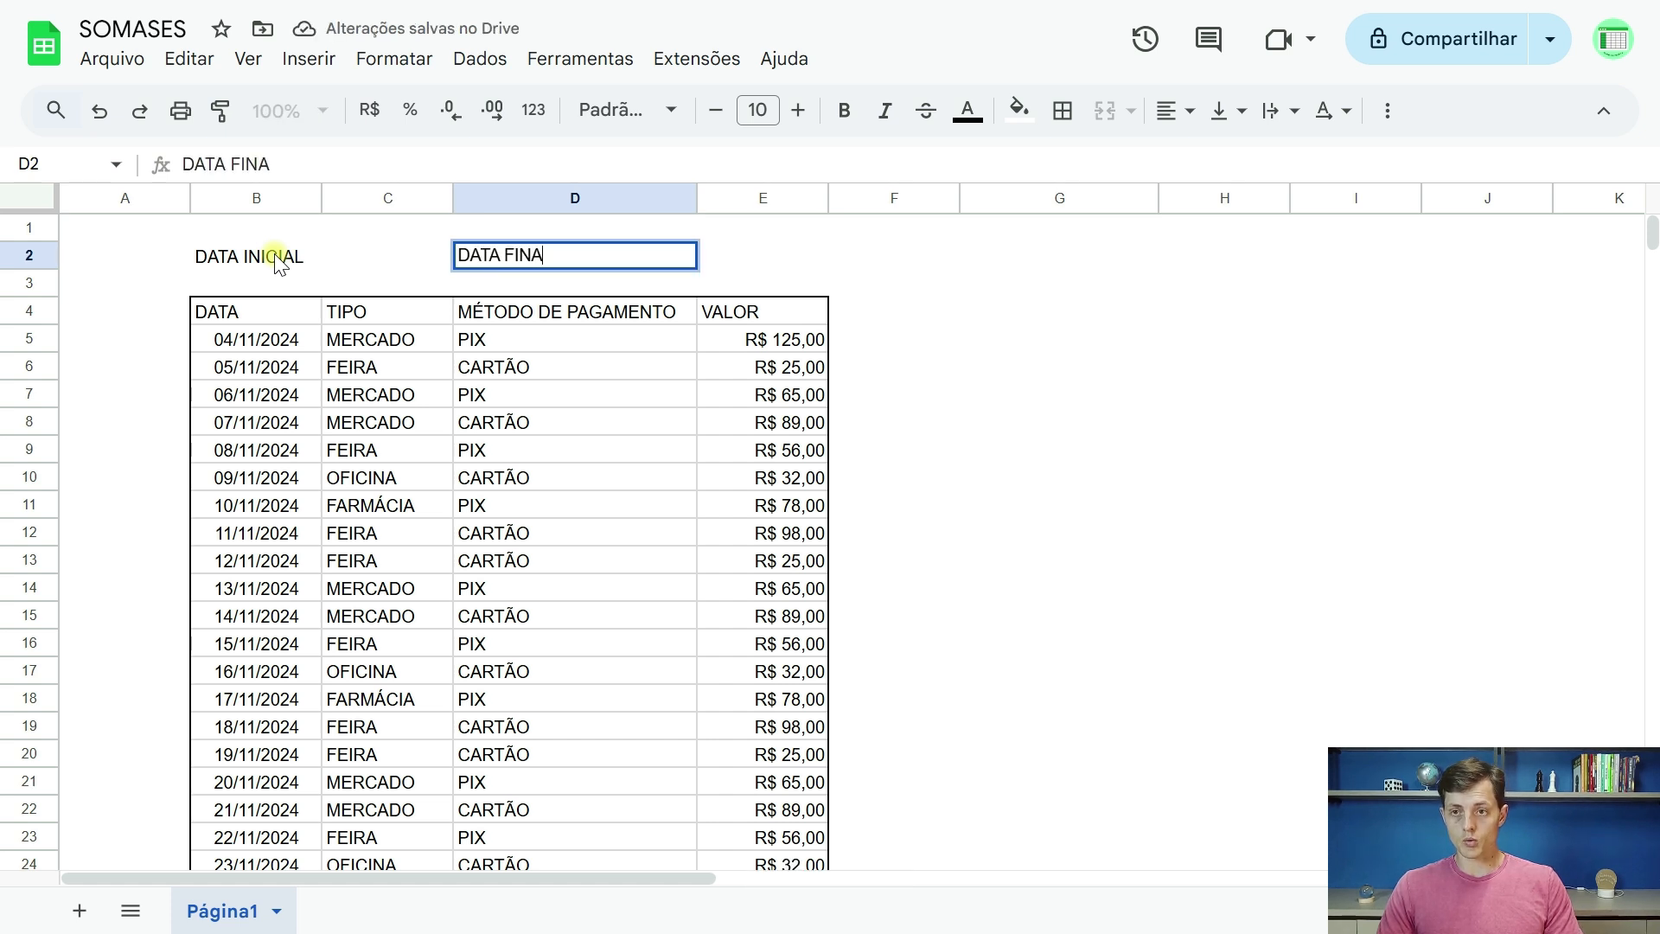
{"action": "type", "text": "L"}
{"action": "key", "text": "Tab"}
{"action": "key", "text": "Tab"}
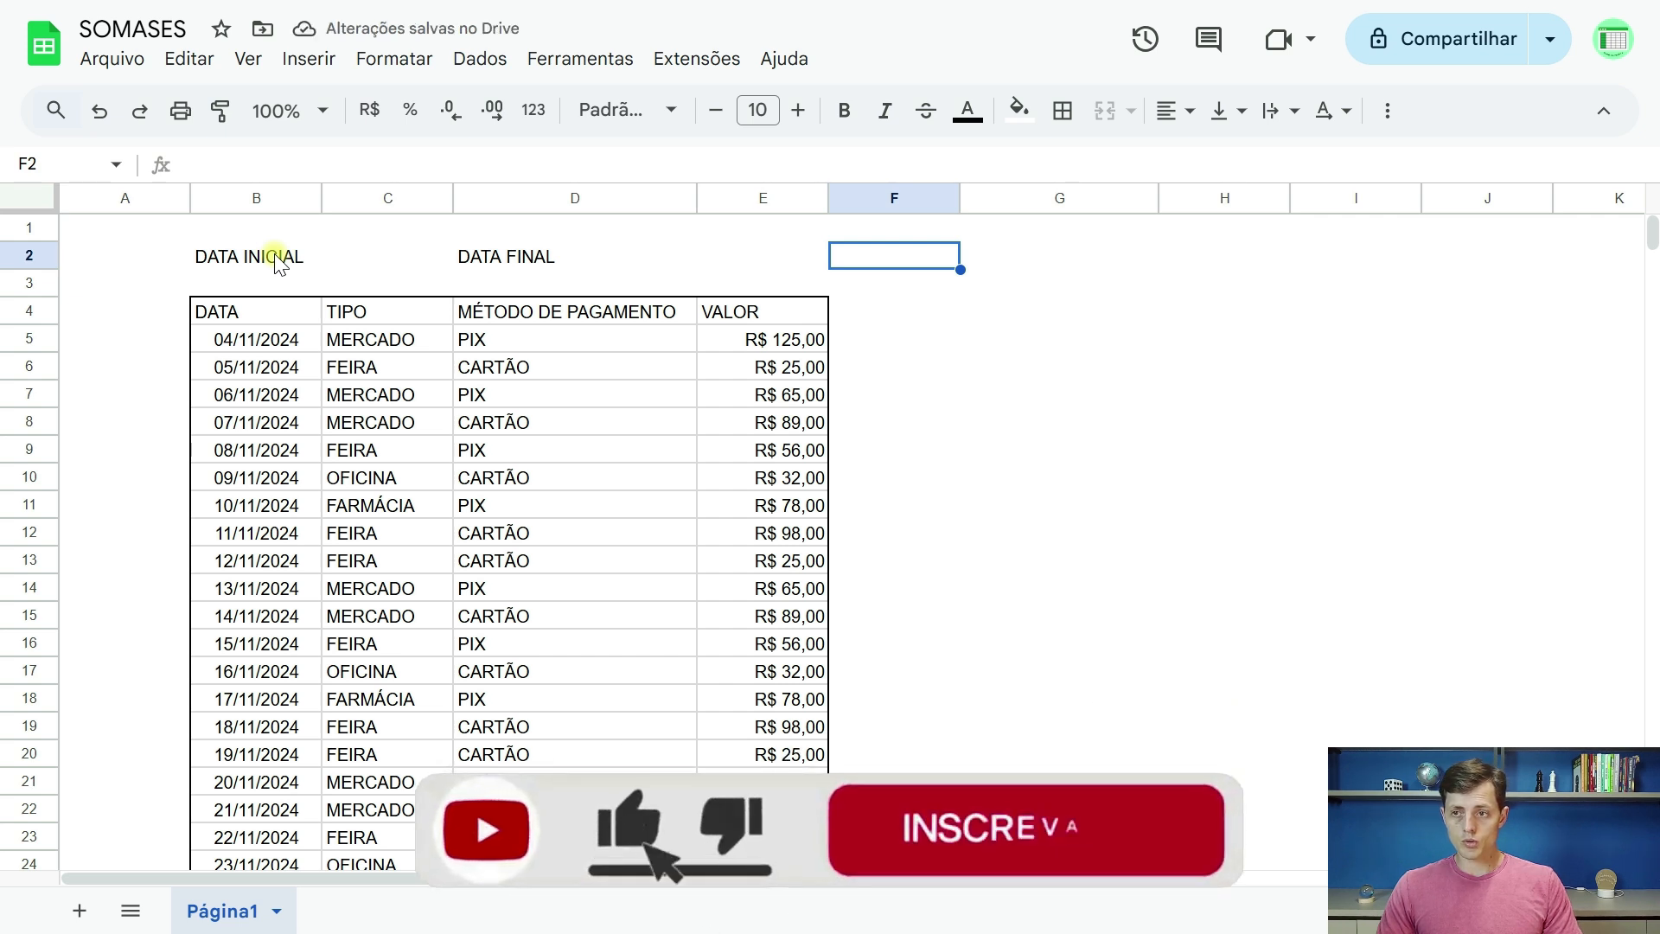
{"action": "type", "text": "TIPO"}
{"action": "key", "text": "Return"}
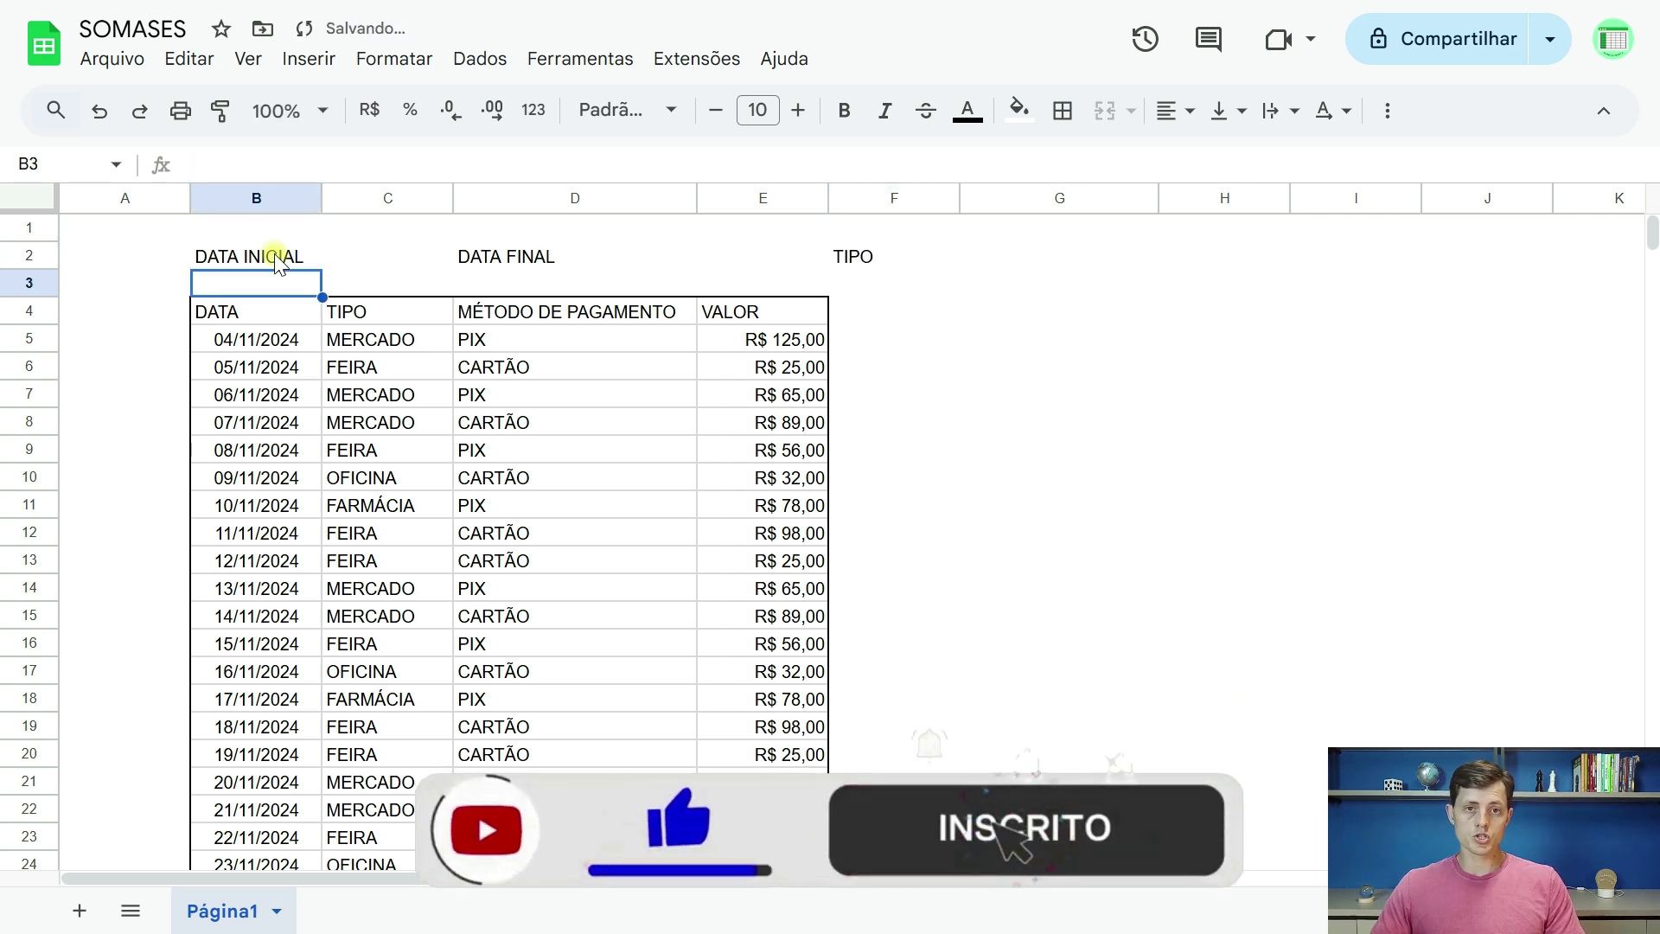
Enter the start date 01/11/2024 in C2 and centre it horizontally
{"action": "left_click", "coordinate": [394, 253]}
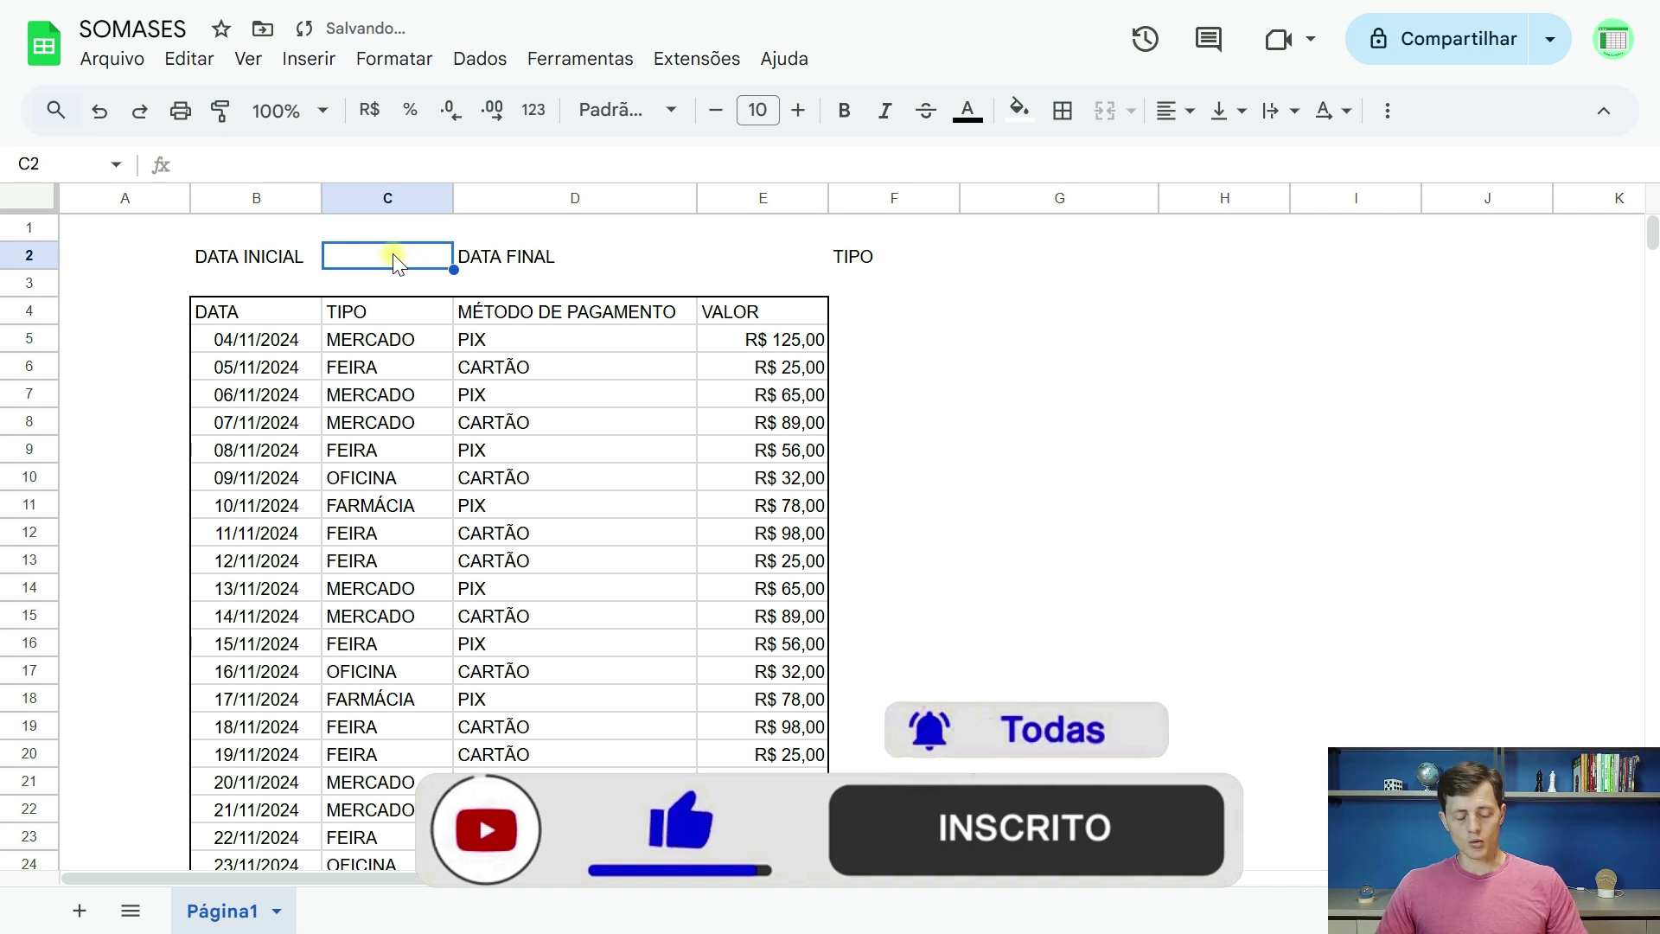
{"action": "type", "text": "01/11/2"}
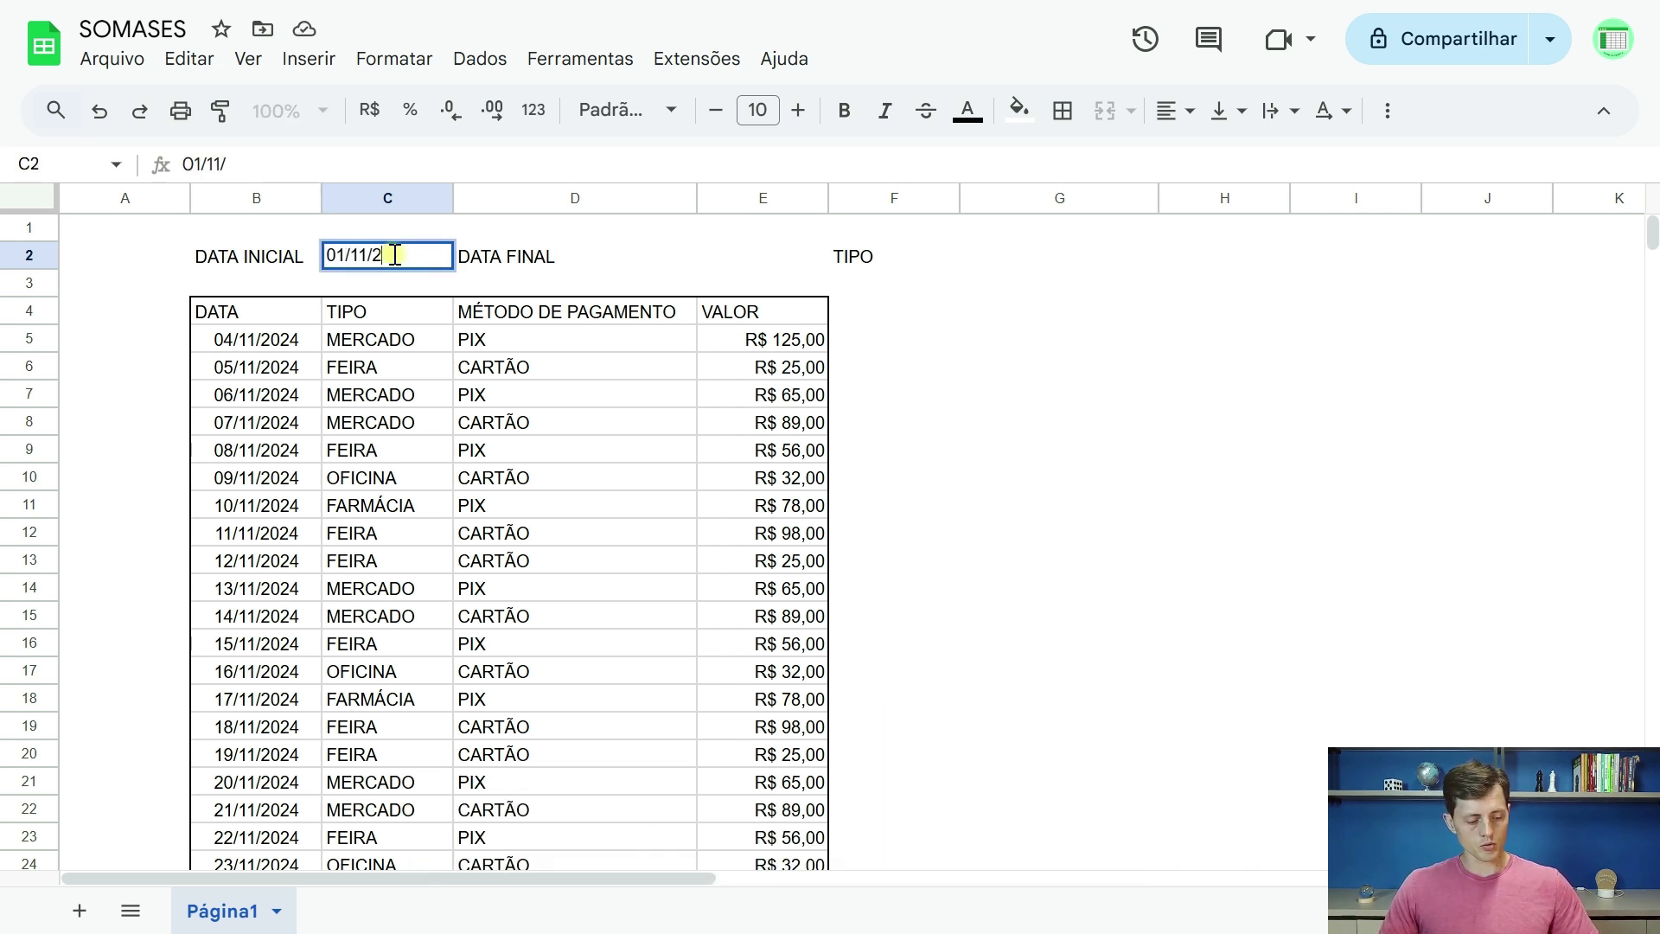
{"action": "type", "text": "024"}
{"action": "key", "text": "Tab"}
{"action": "left_click", "coordinate": [400, 259]}
{"action": "left_click", "coordinate": [1171, 113]}
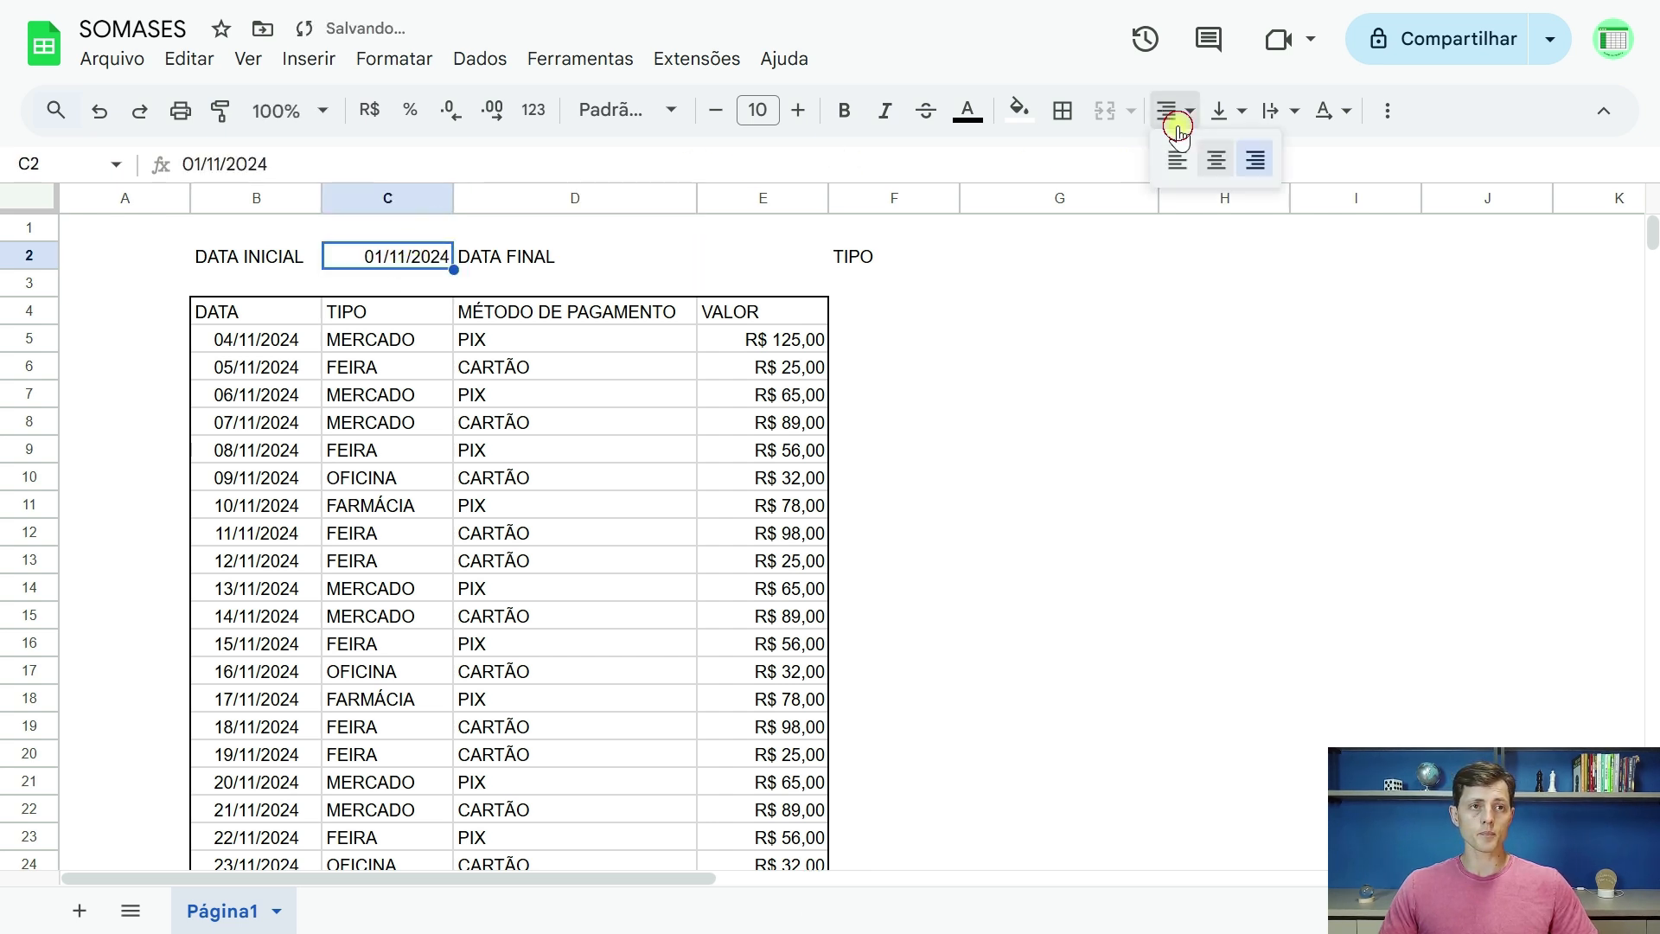
{"action": "left_click", "coordinate": [1213, 161]}
Enter the end date 30/11/2024 in E2 and centre it horizontally
{"action": "left_click", "coordinate": [724, 261]}
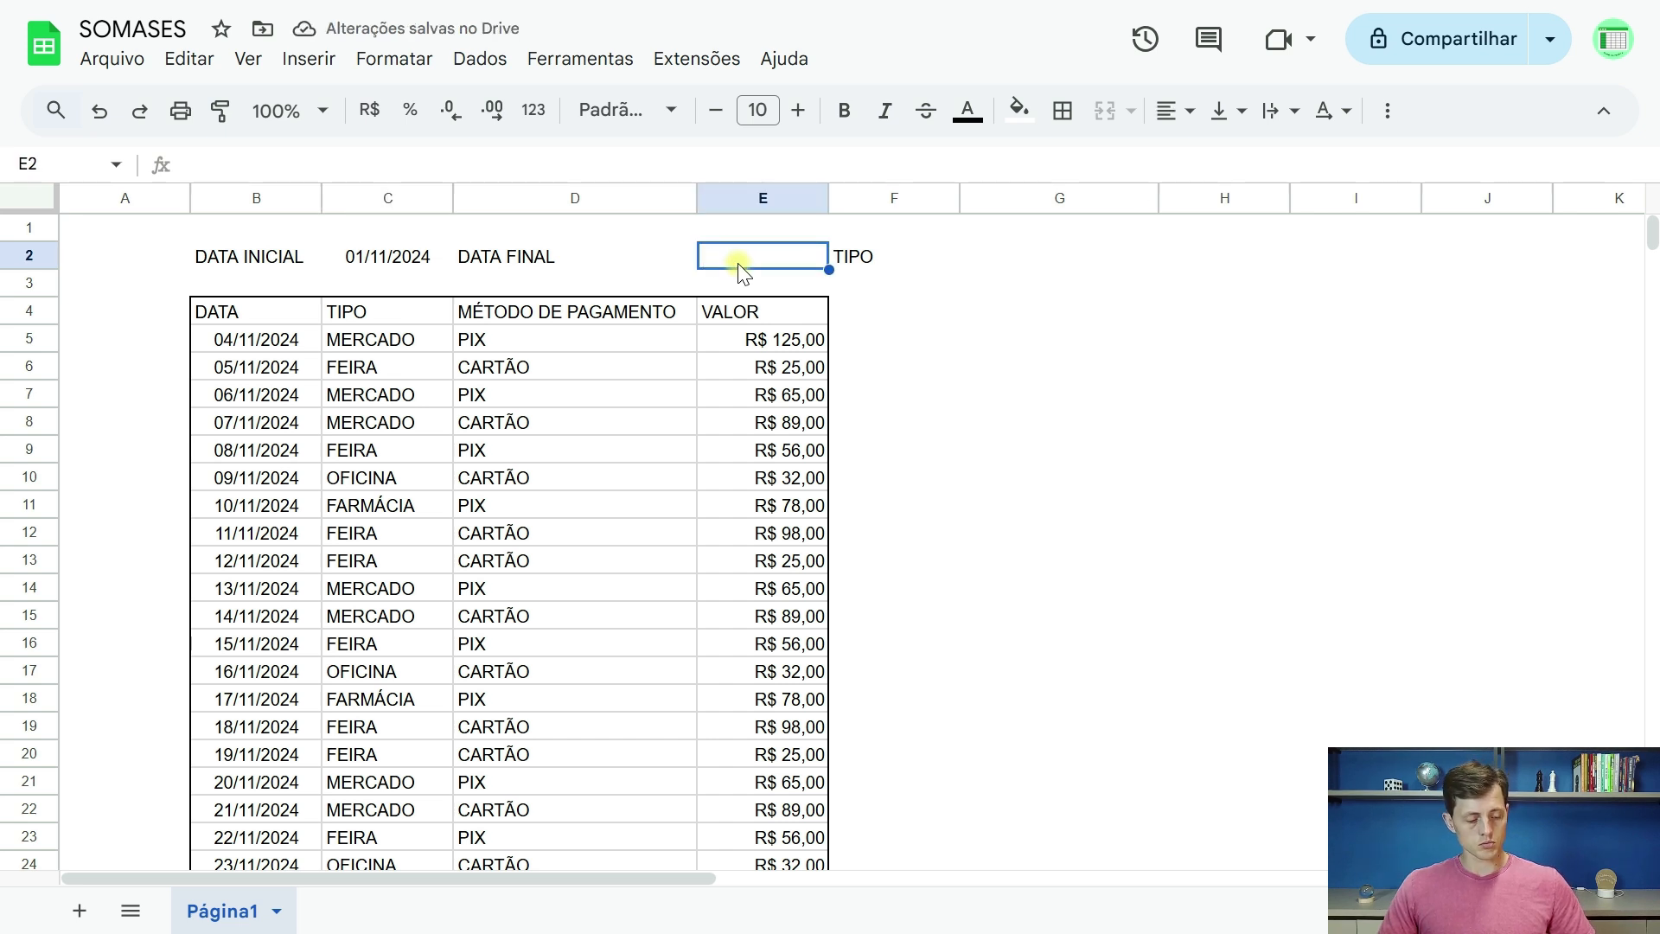
{"action": "type", "text": "30/11/2"}
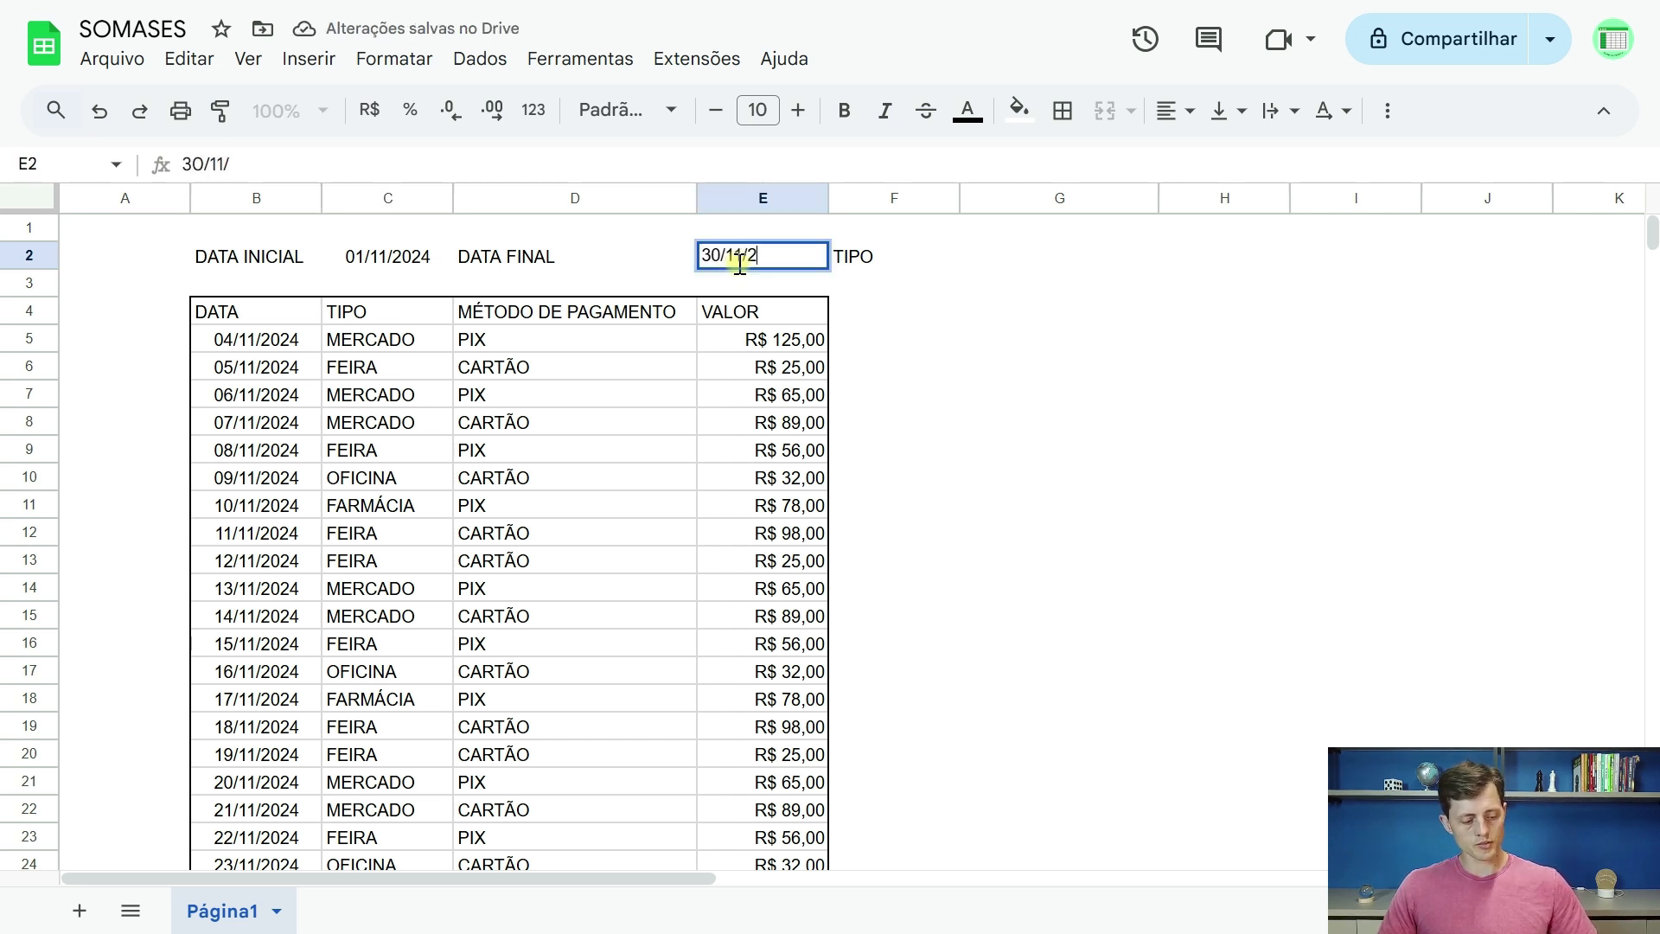
{"action": "type", "text": "024"}
{"action": "key", "text": "Return"}
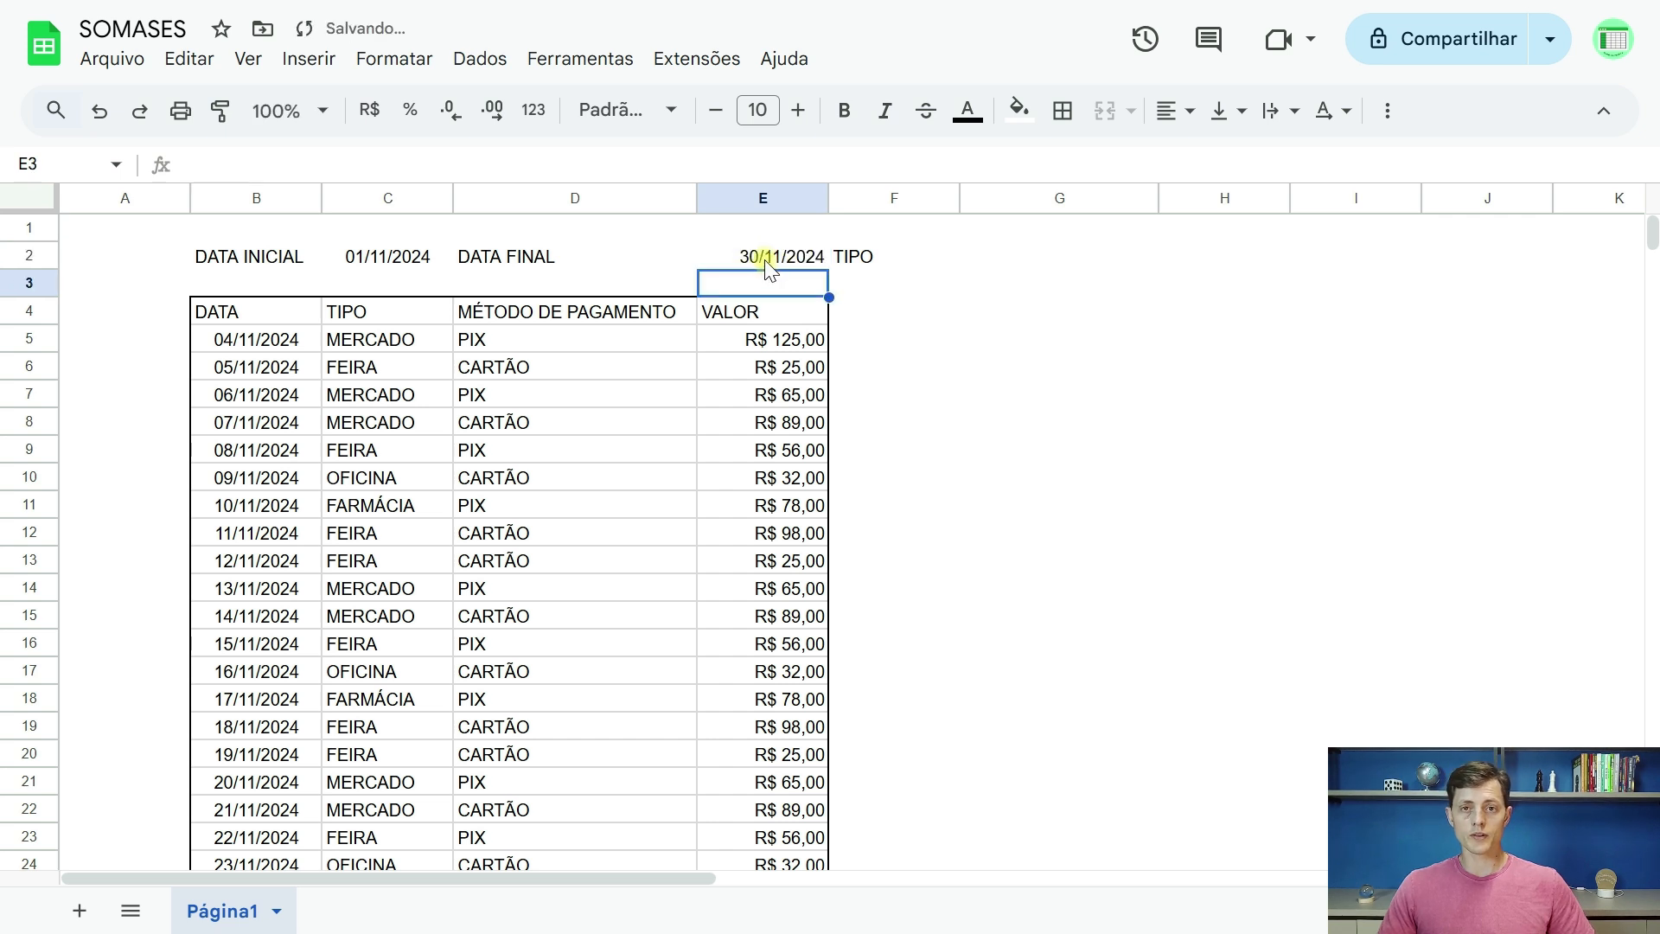
{"action": "double_click", "coordinate": [764, 259]}
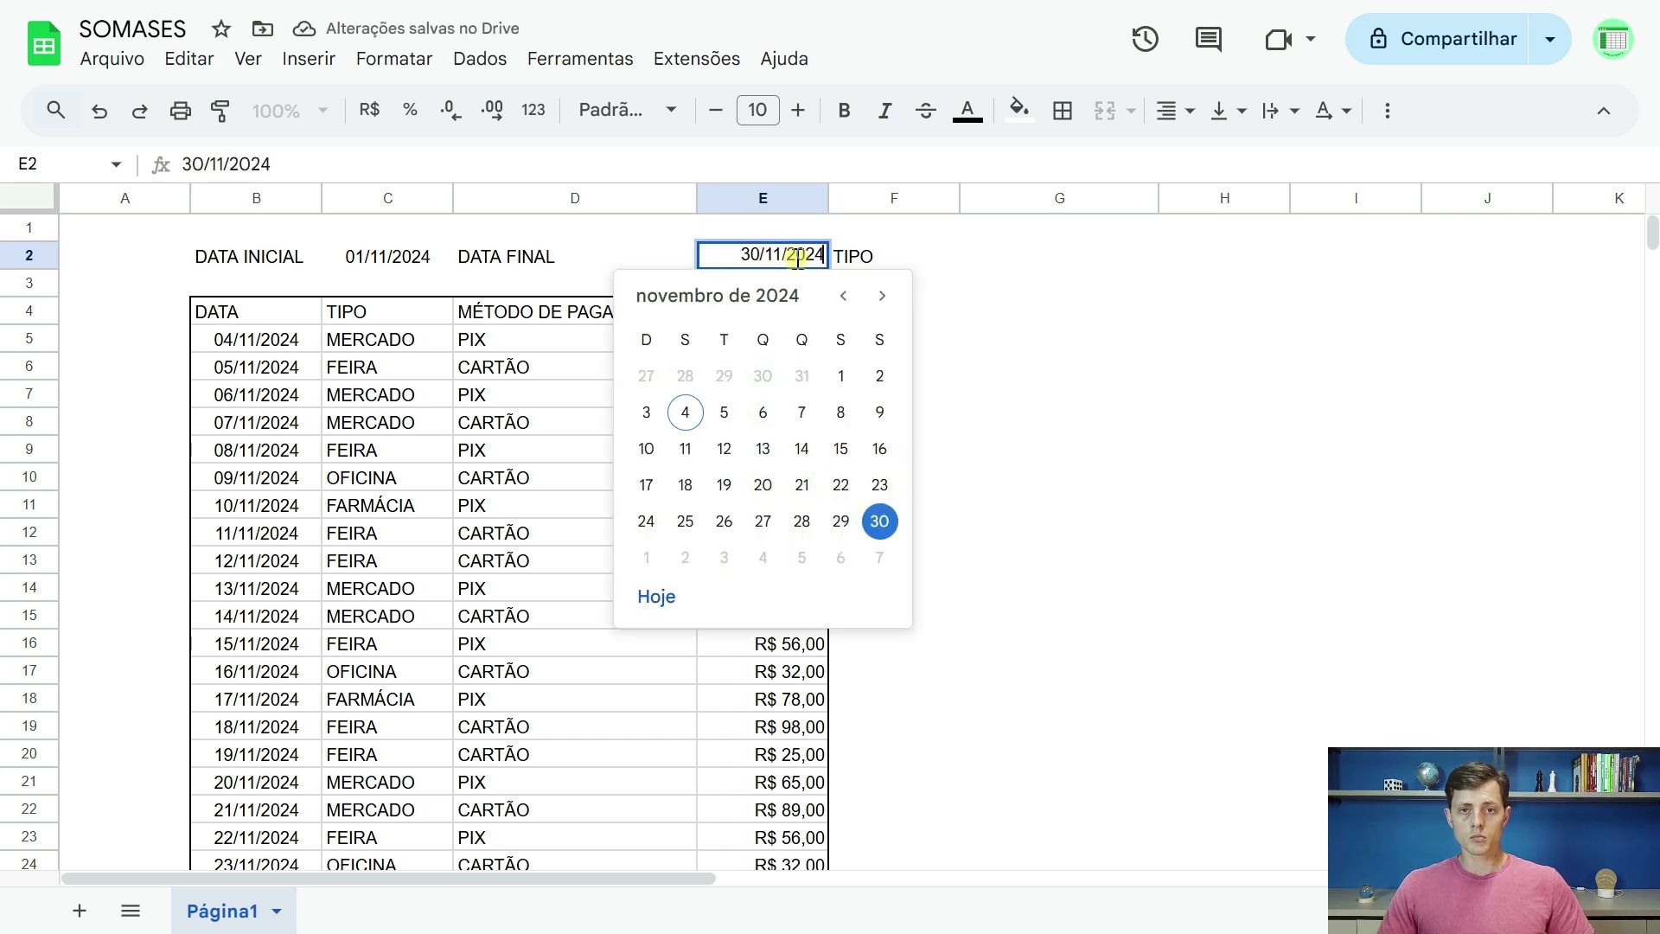
{"action": "left_click", "coordinate": [1072, 311]}
{"action": "left_click", "coordinate": [792, 260]}
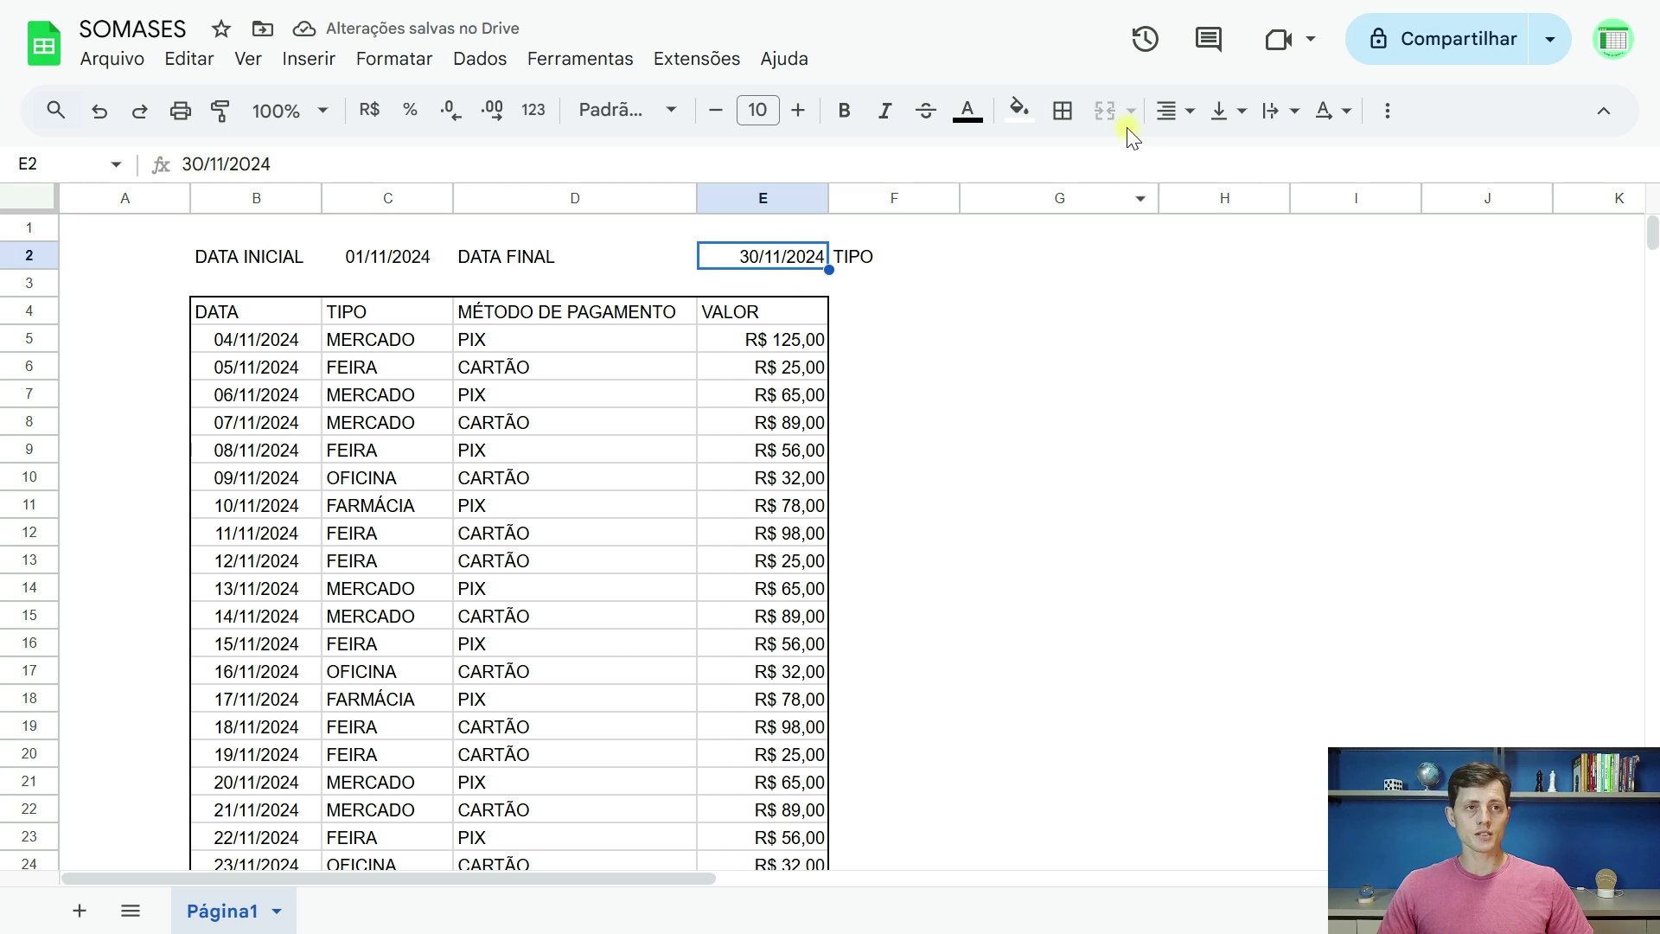
{"action": "left_click", "coordinate": [1172, 111]}
{"action": "left_click", "coordinate": [1220, 159]}
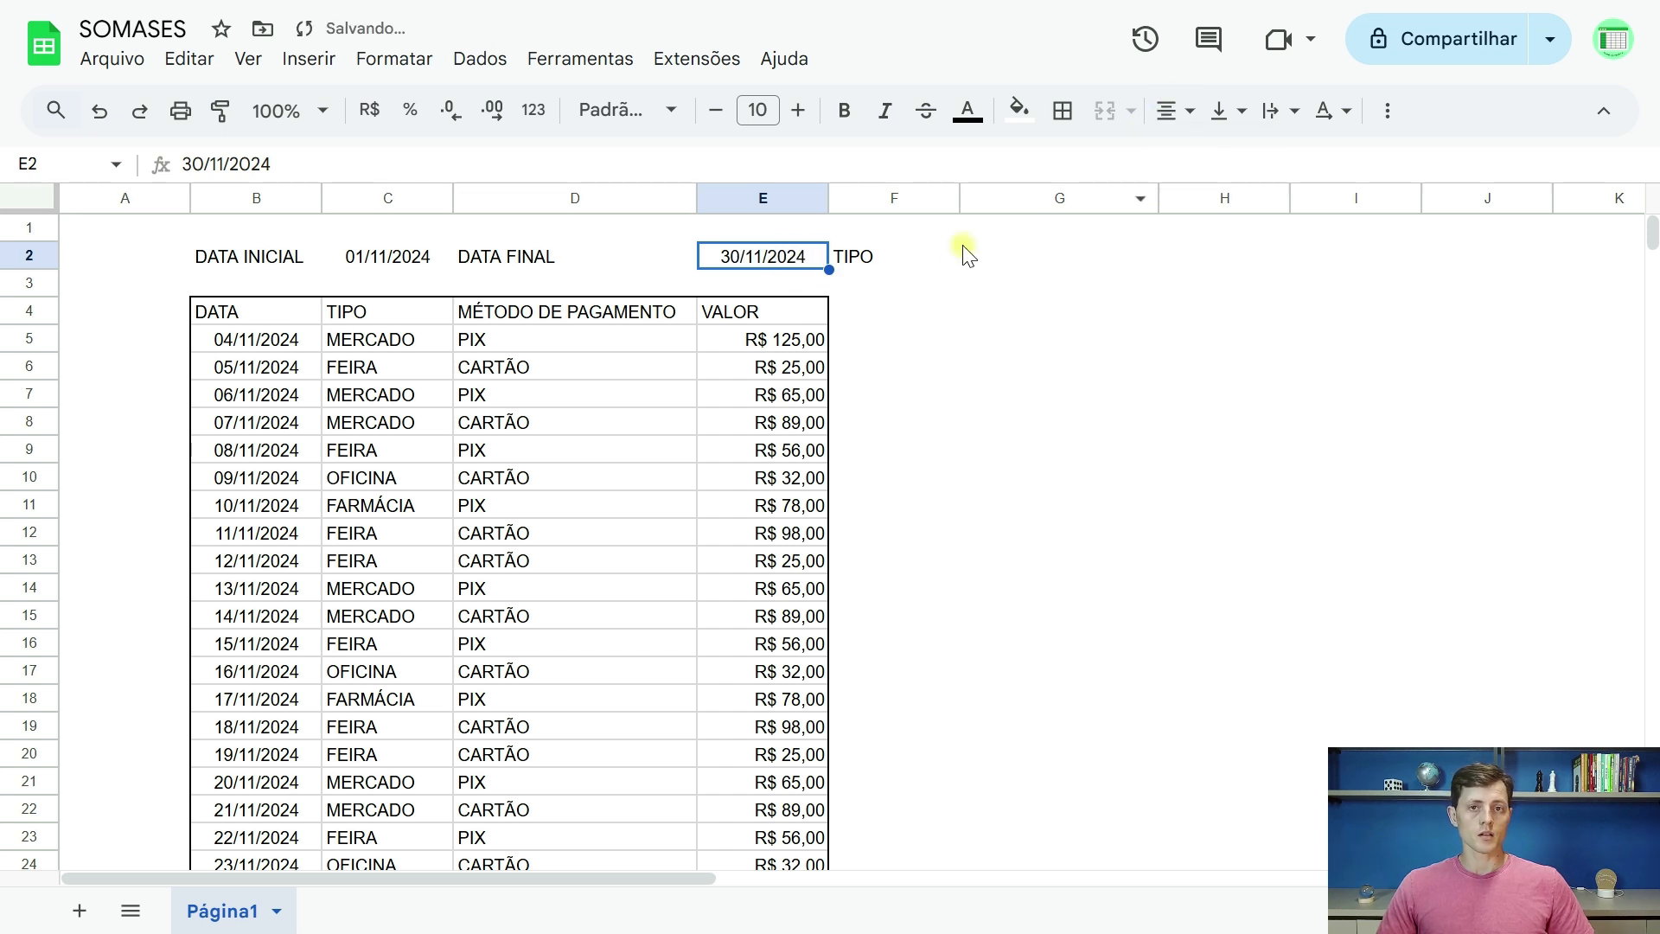
Add a data validation rule to cell G2 with the criterion "Menu suspenso (de um intervalo)"
{"action": "left_click", "coordinate": [1007, 264]}
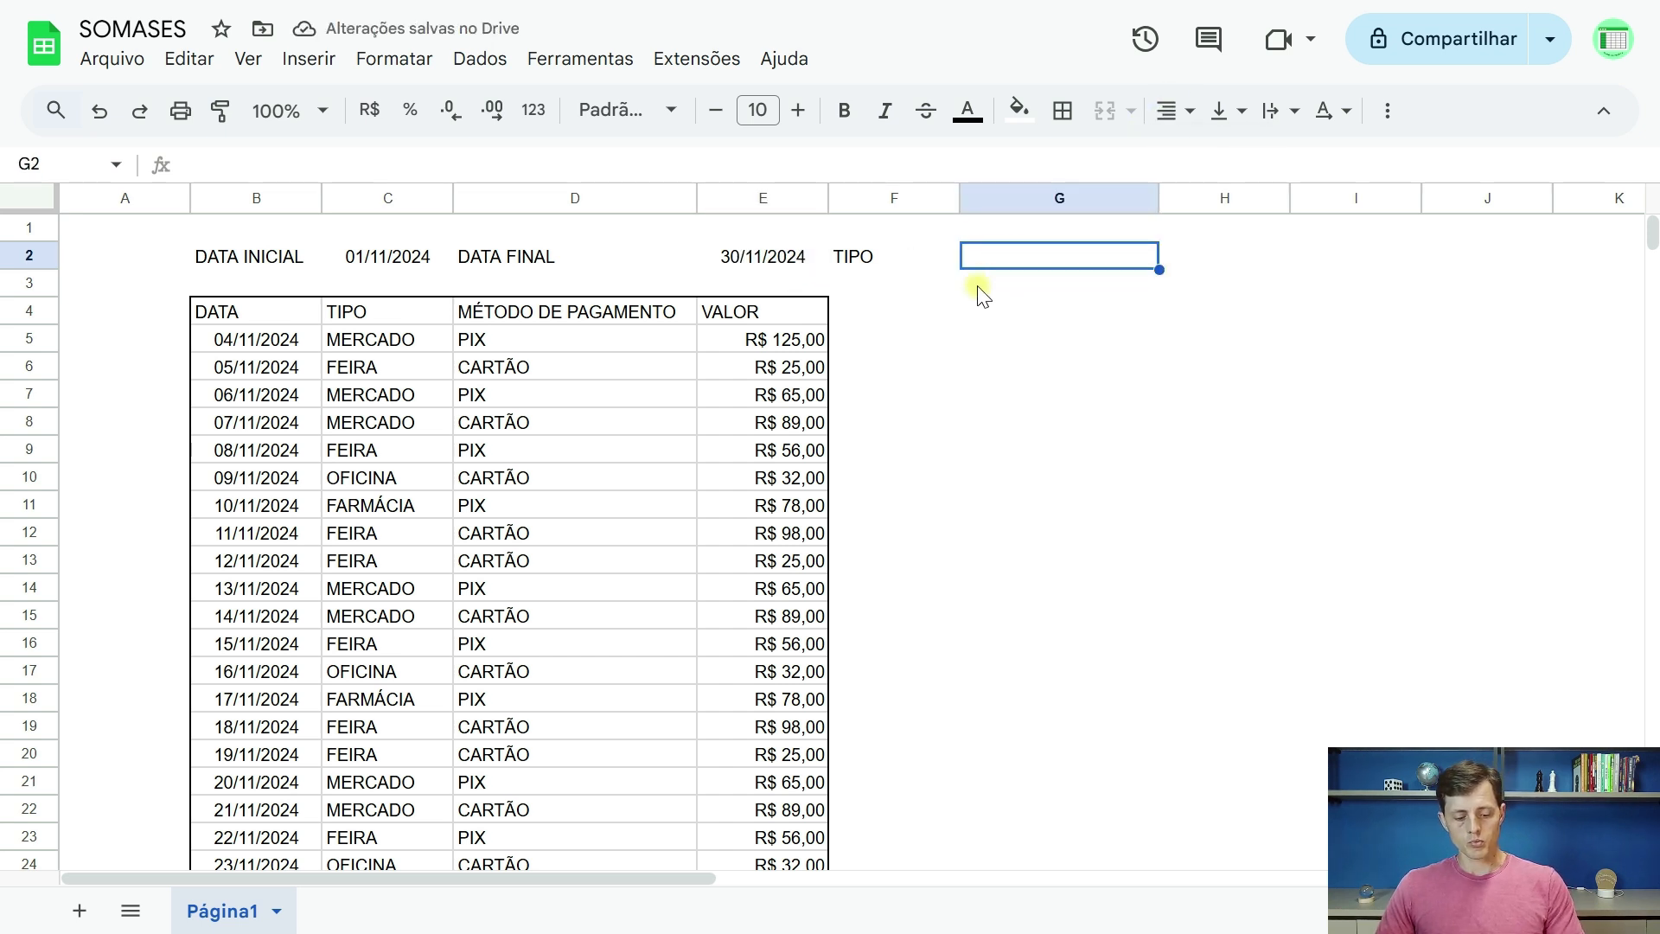
{"action": "left_click", "coordinate": [478, 61]}
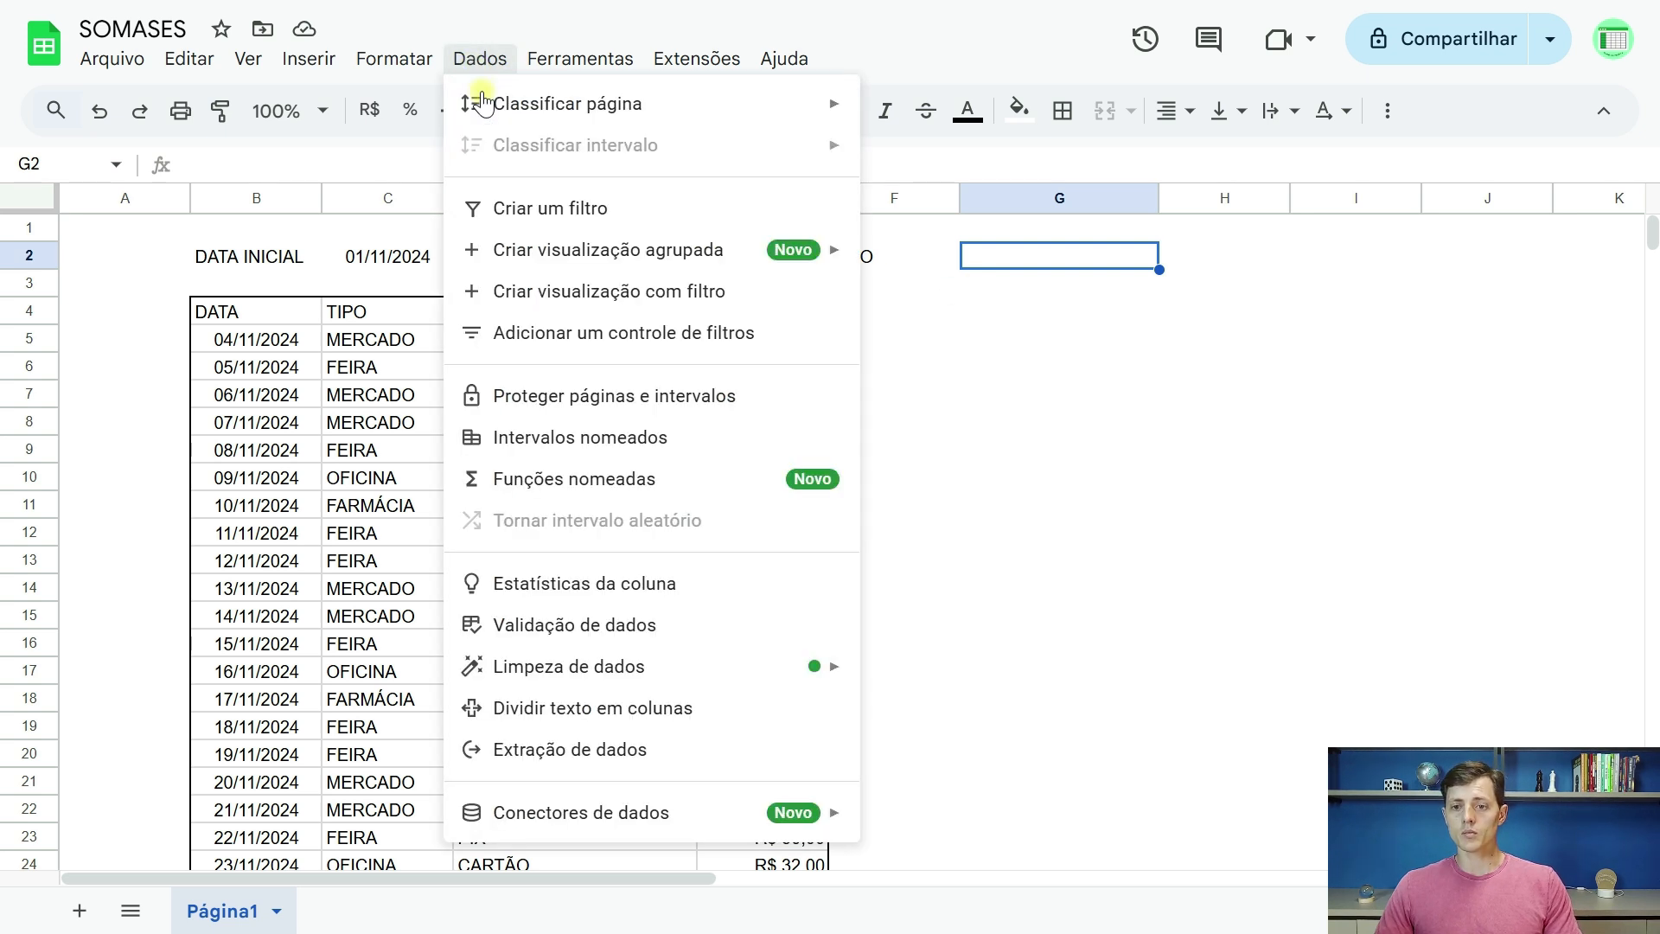
{"action": "left_click", "coordinate": [621, 631]}
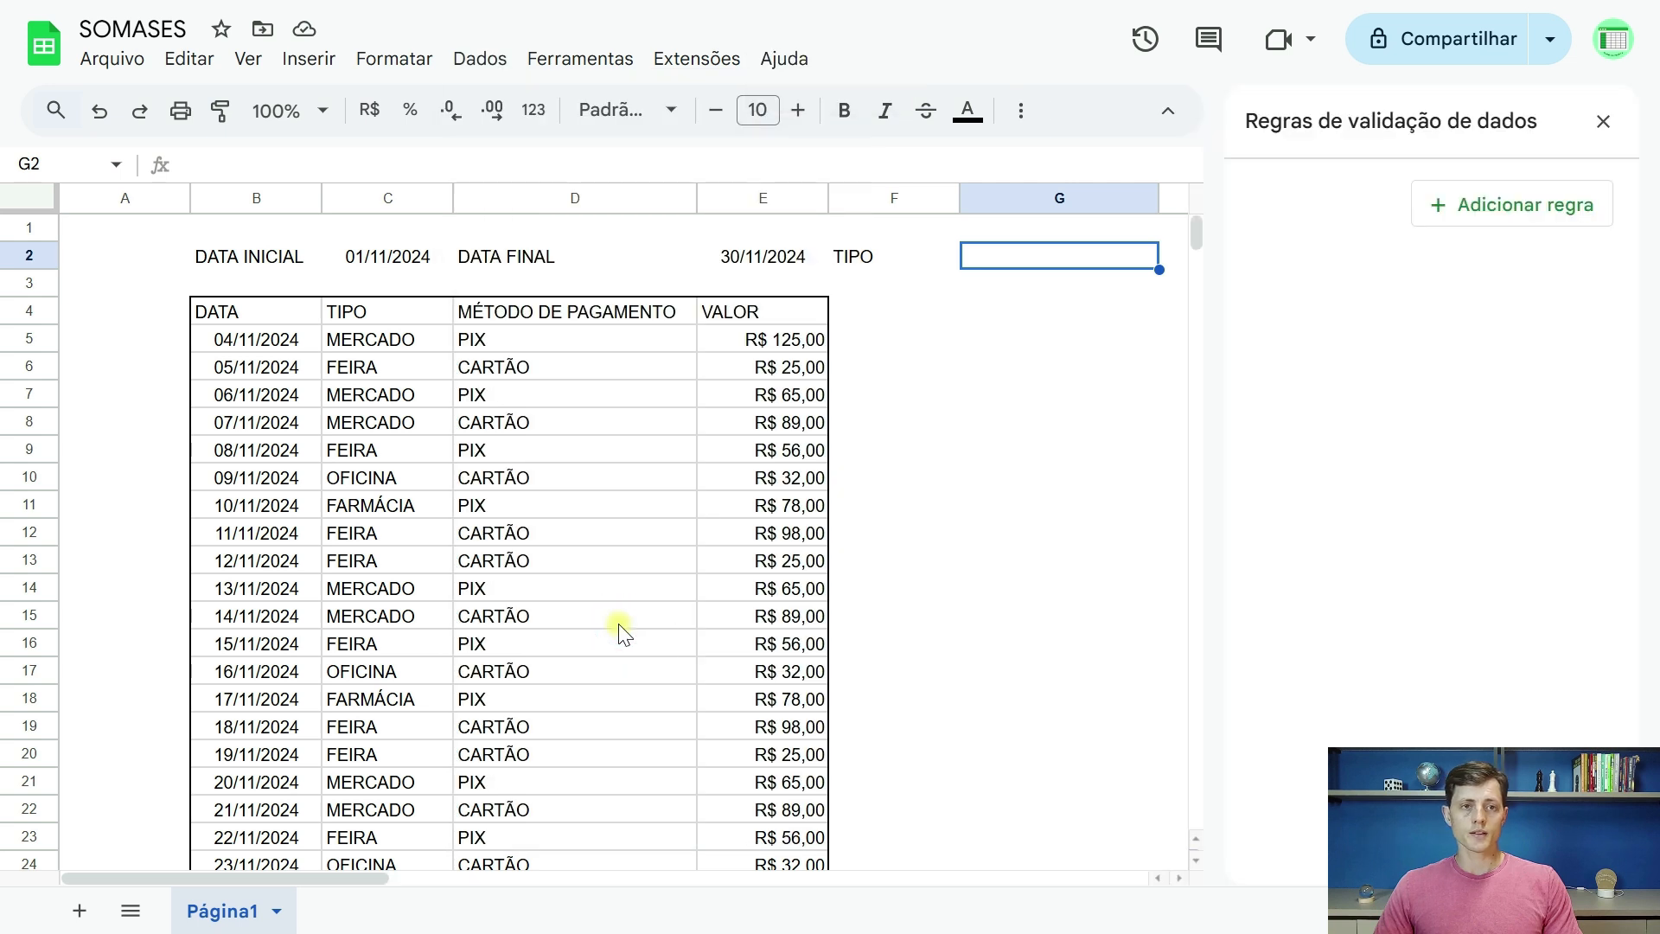
{"action": "left_click", "coordinate": [1505, 207]}
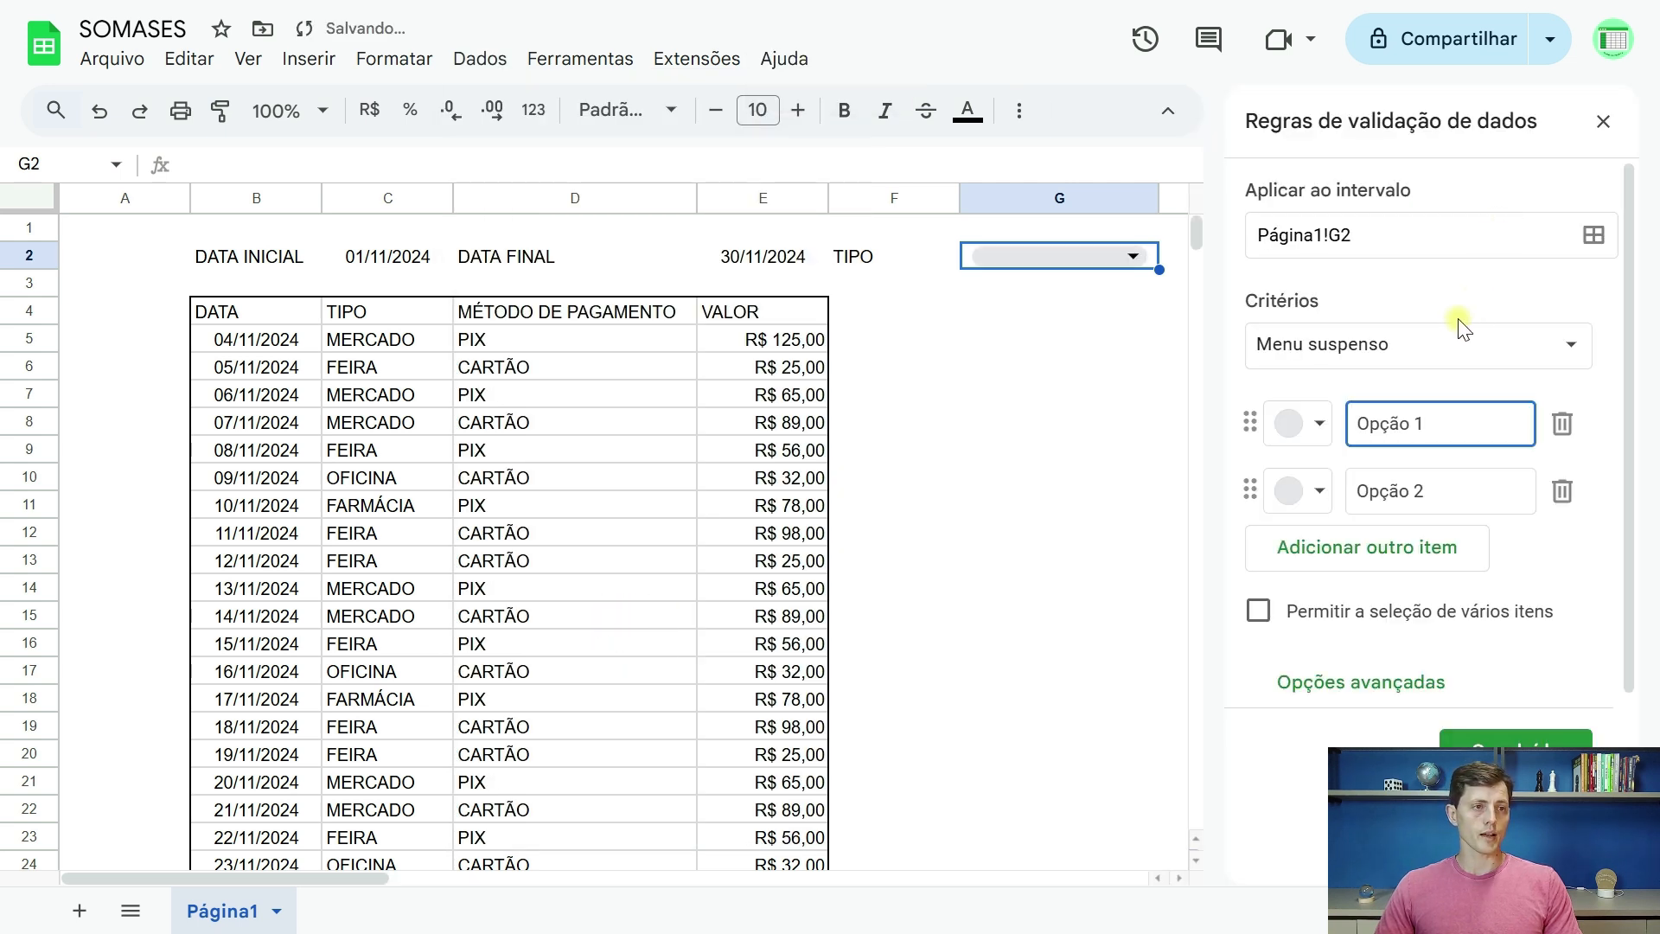
{"action": "left_click", "coordinate": [1527, 347]}
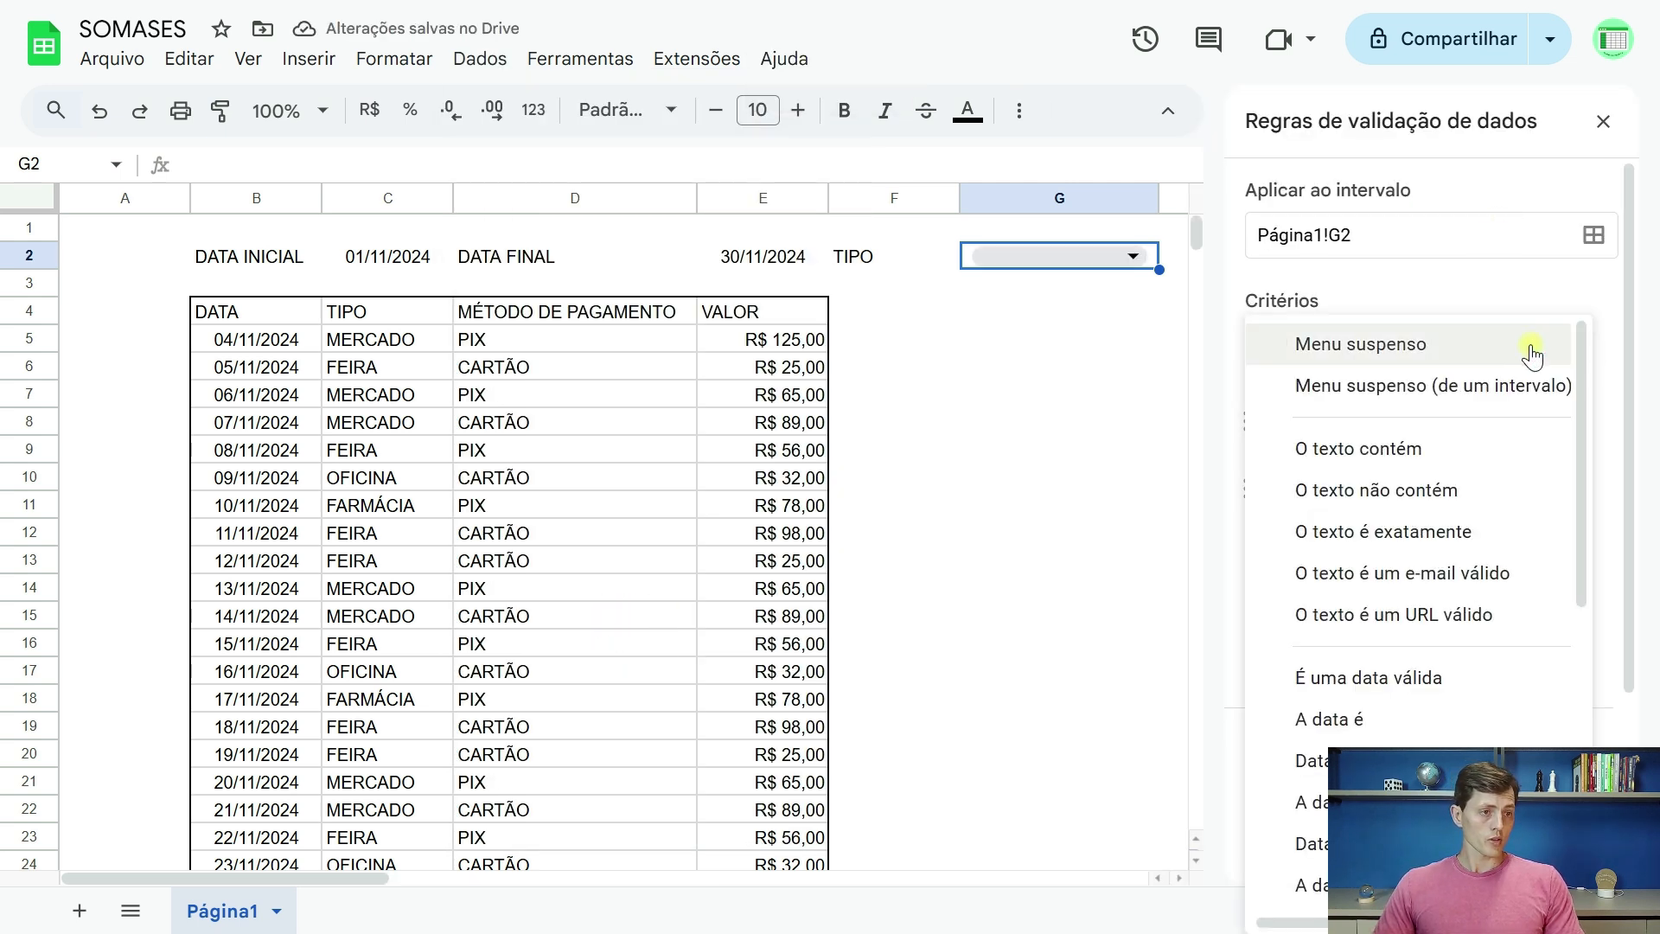
{"action": "left_click", "coordinate": [1449, 382]}
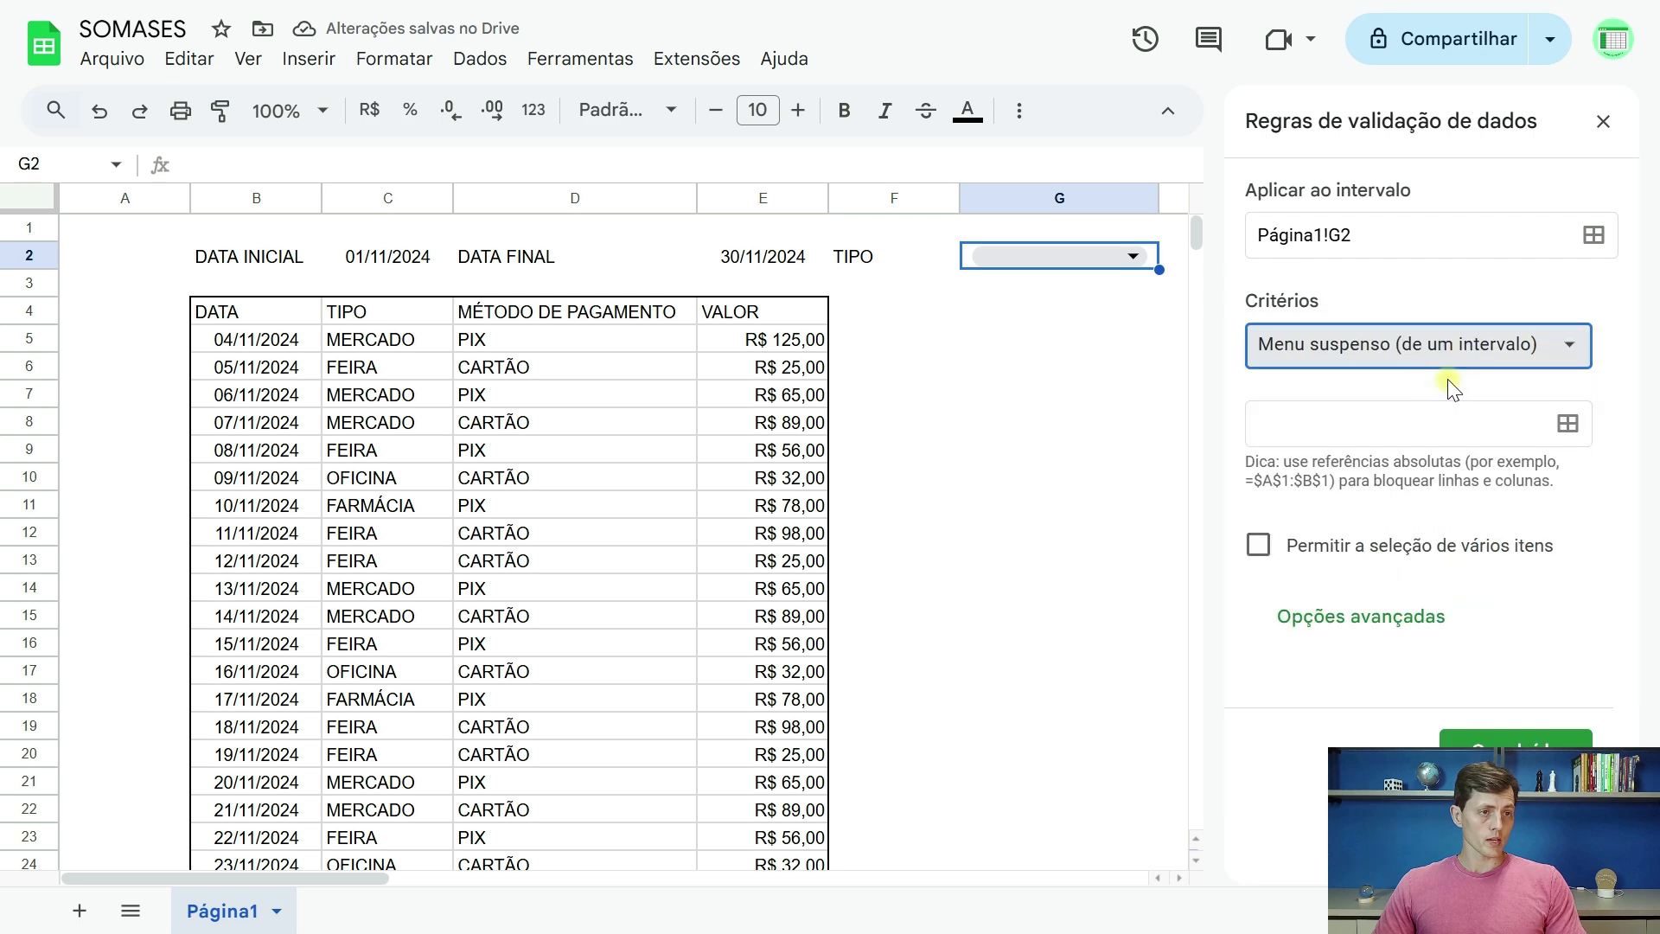
Set the dropdown's source to the TIPO column of the table, Página1!C4:C27
{"action": "left_click", "coordinate": [1569, 424]}
{"action": "left_click_drag", "start_coordinate": [400, 319], "coordinate": [393, 705]}
{"action": "scroll", "coordinate": [389, 755], "scroll_direction": "down", "scroll_amount": 3}
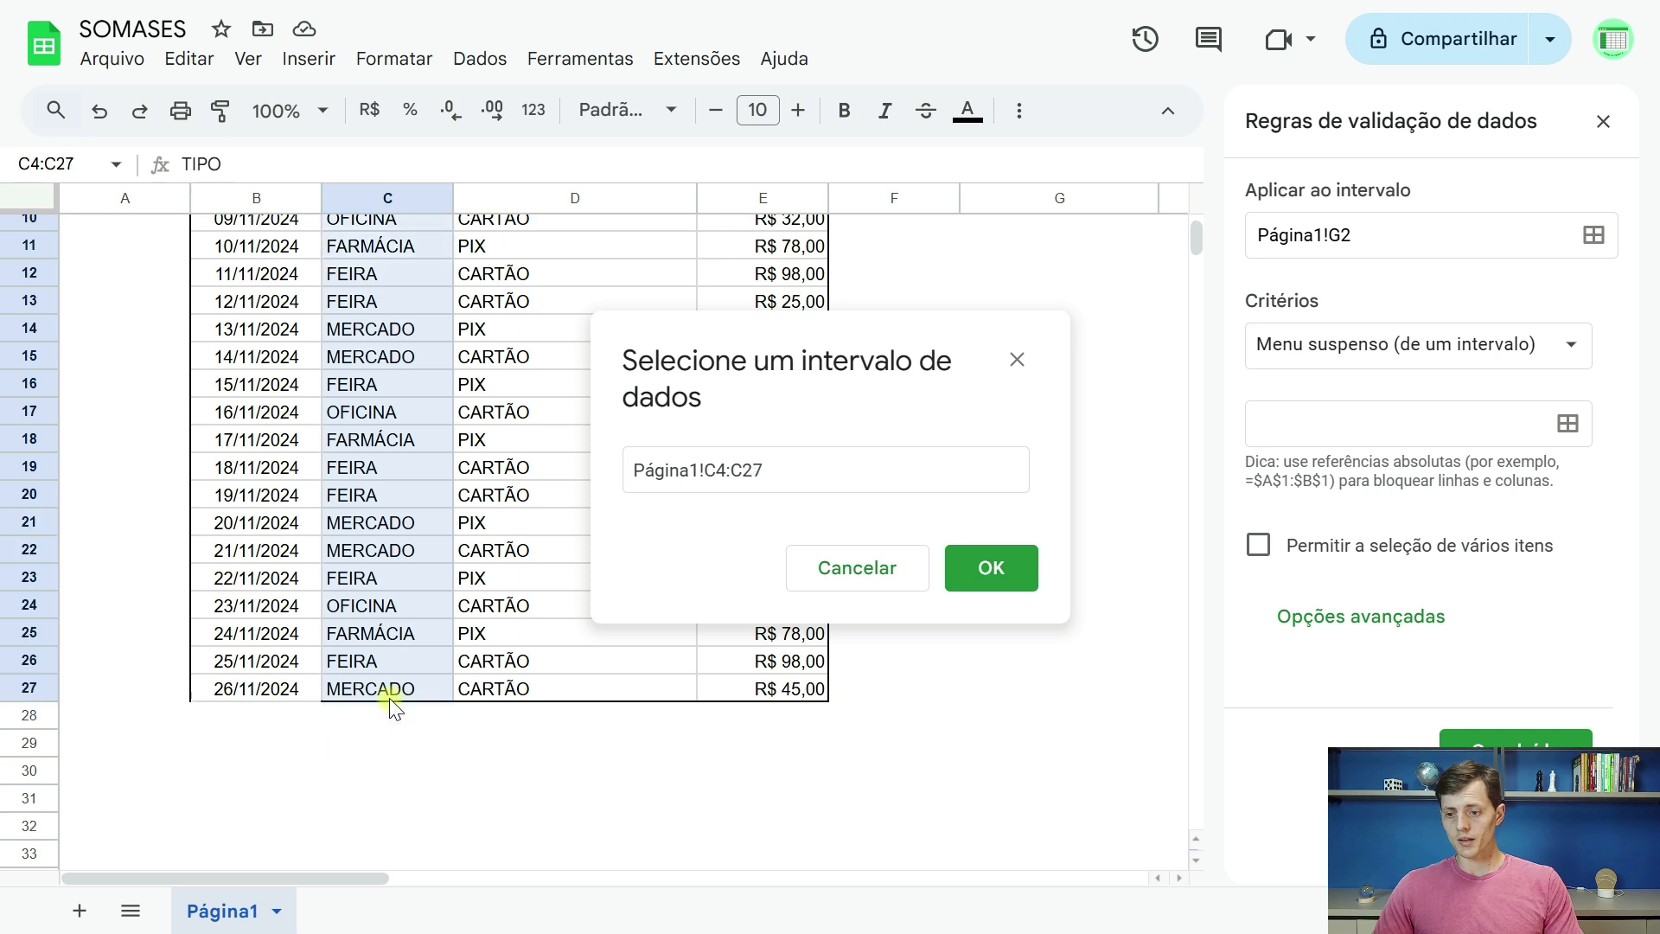
{"action": "left_click", "coordinate": [993, 571]}
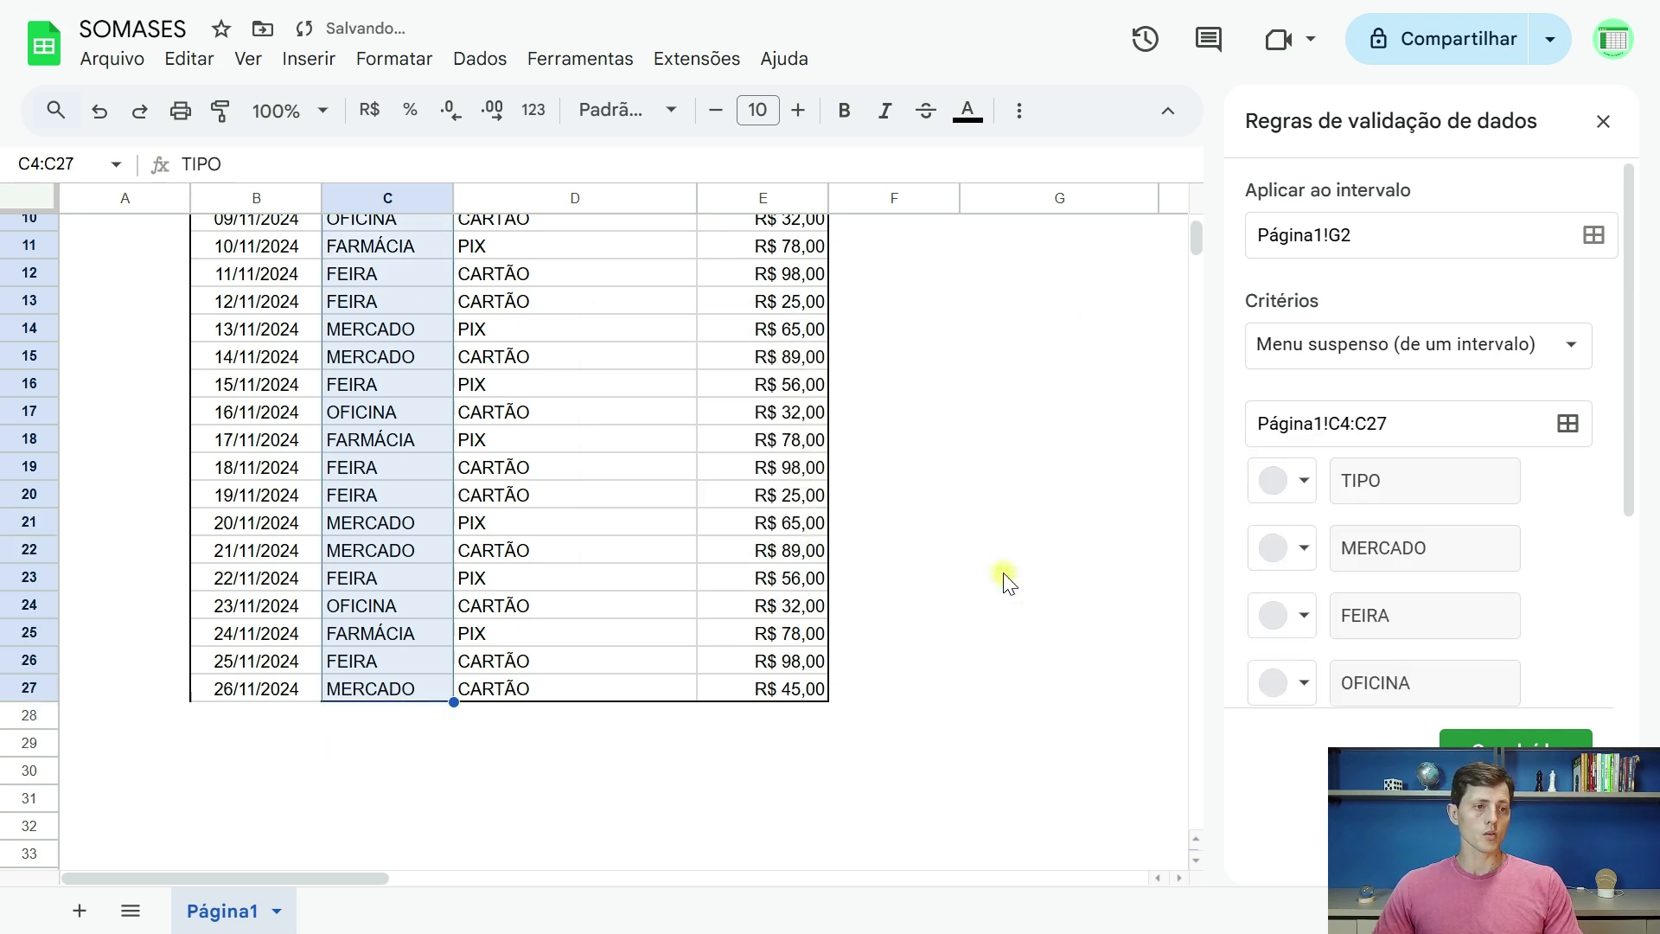
Set the dropdown's display style to Seta in the advanced options, then save the rule and close the validation settings
{"action": "scroll", "coordinate": [1372, 519], "scroll_direction": "down", "scroll_amount": 3}
{"action": "left_click", "coordinate": [1379, 671]}
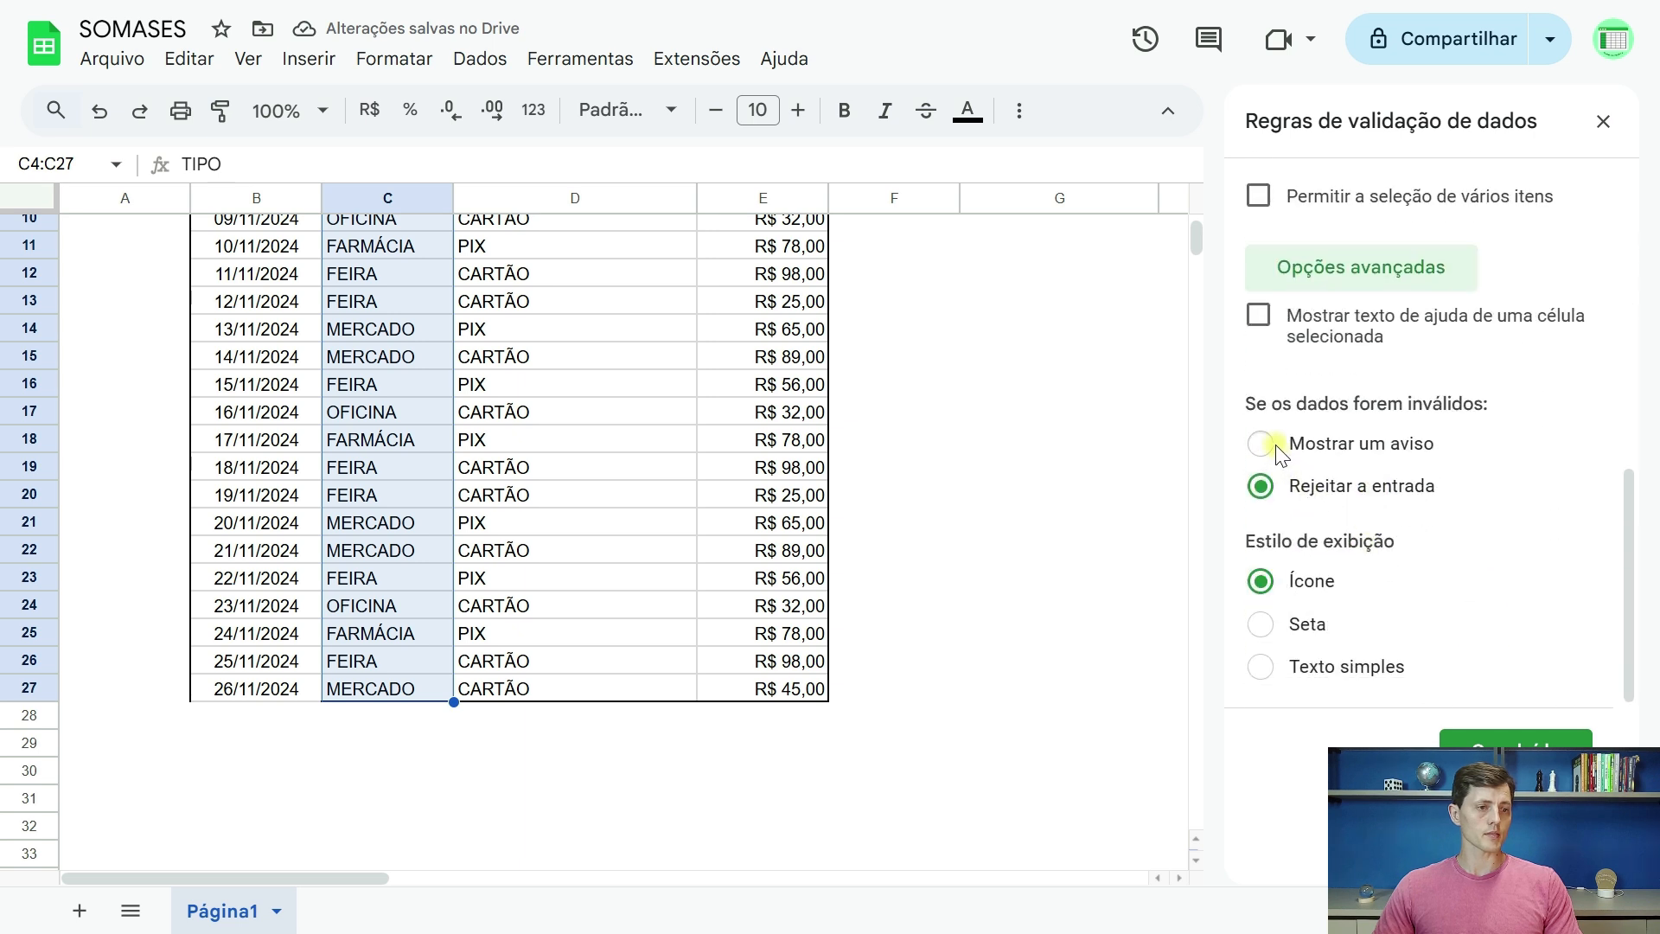
{"action": "left_click", "coordinate": [1262, 624]}
{"action": "left_click", "coordinate": [1509, 739]}
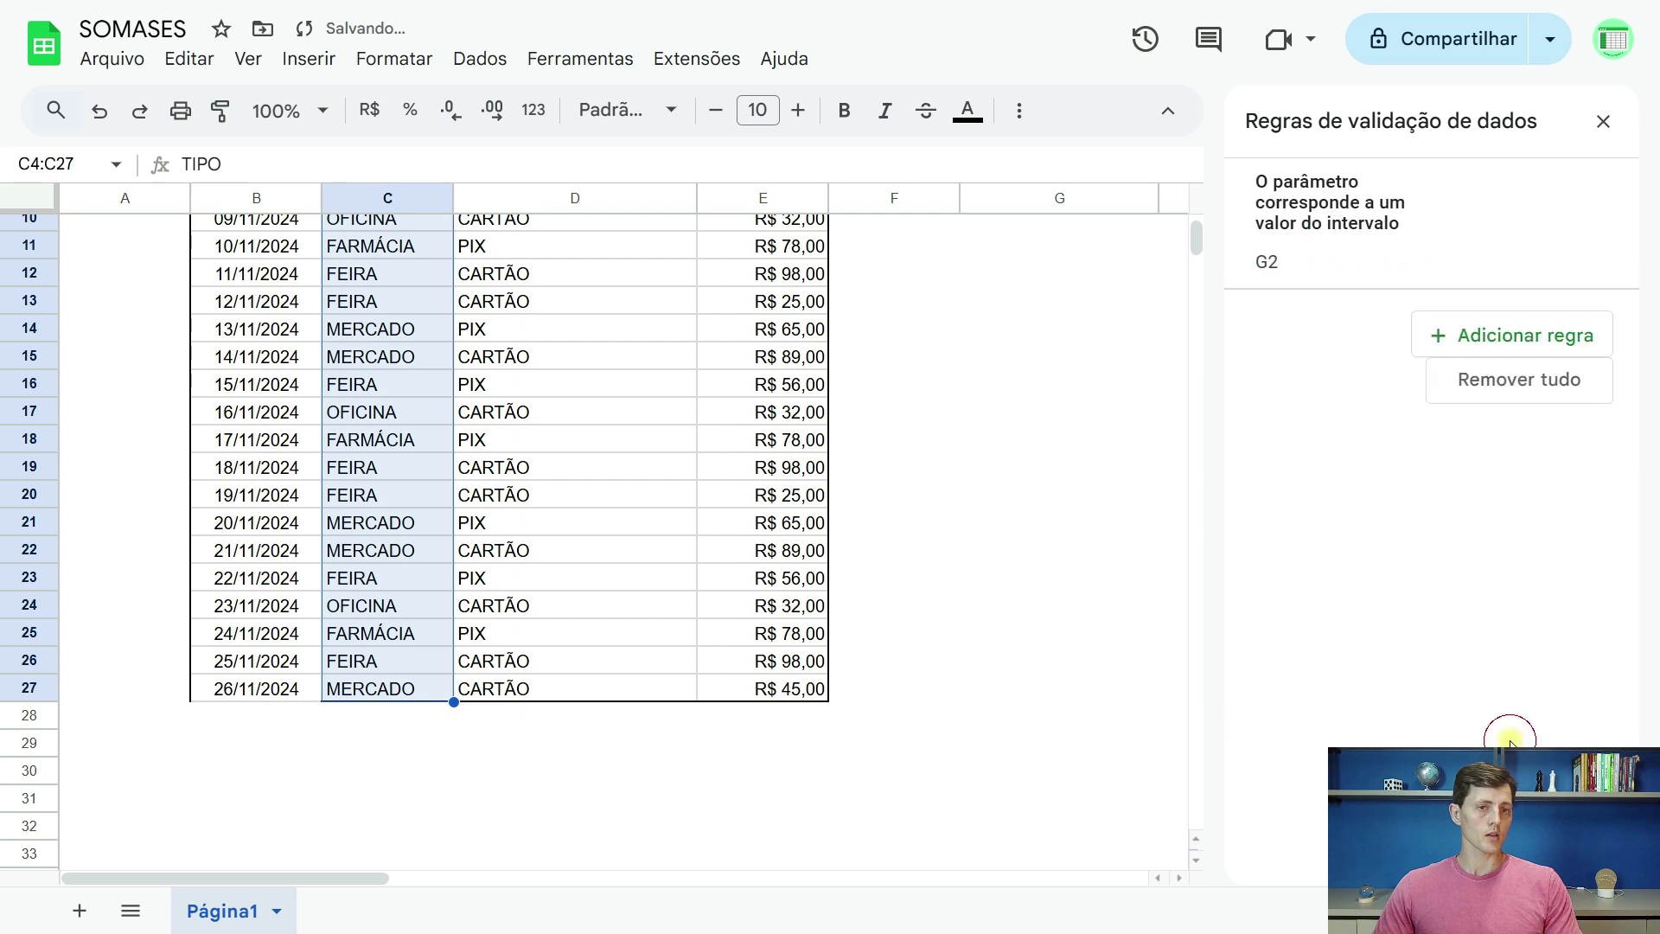
{"action": "left_click", "coordinate": [1603, 122]}
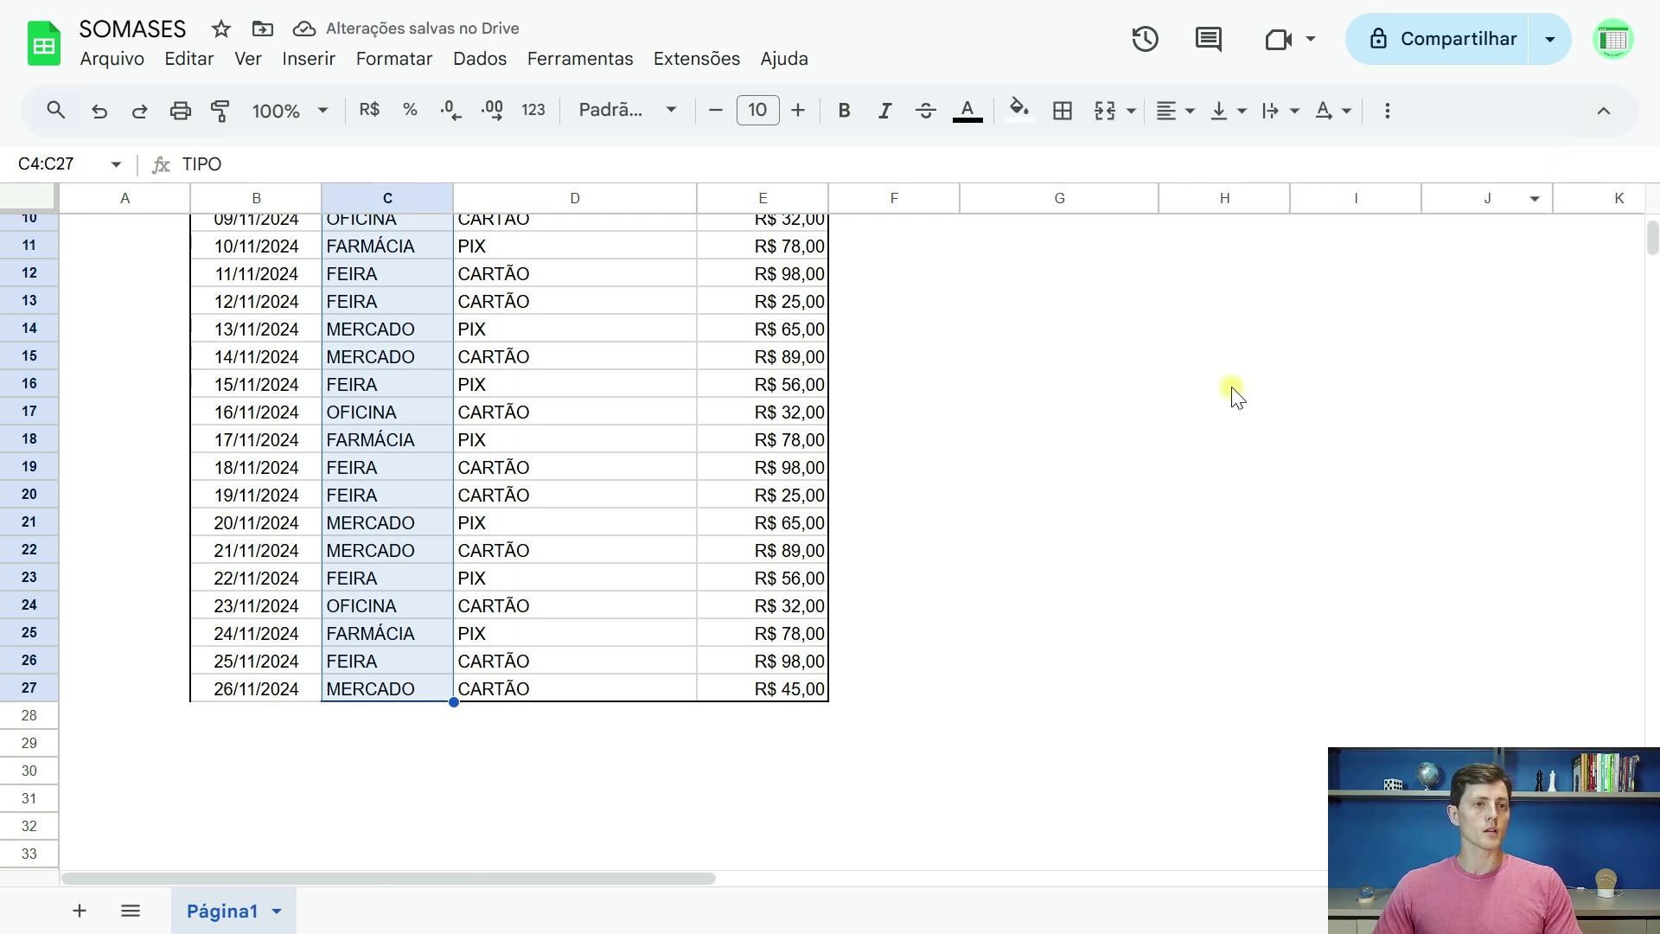
Try the G2 dropdown with MERCADO, FEIRA and OFICINA, finally choosing FARMÁCIA
{"action": "scroll", "coordinate": [1172, 441], "scroll_direction": "up", "scroll_amount": 3}
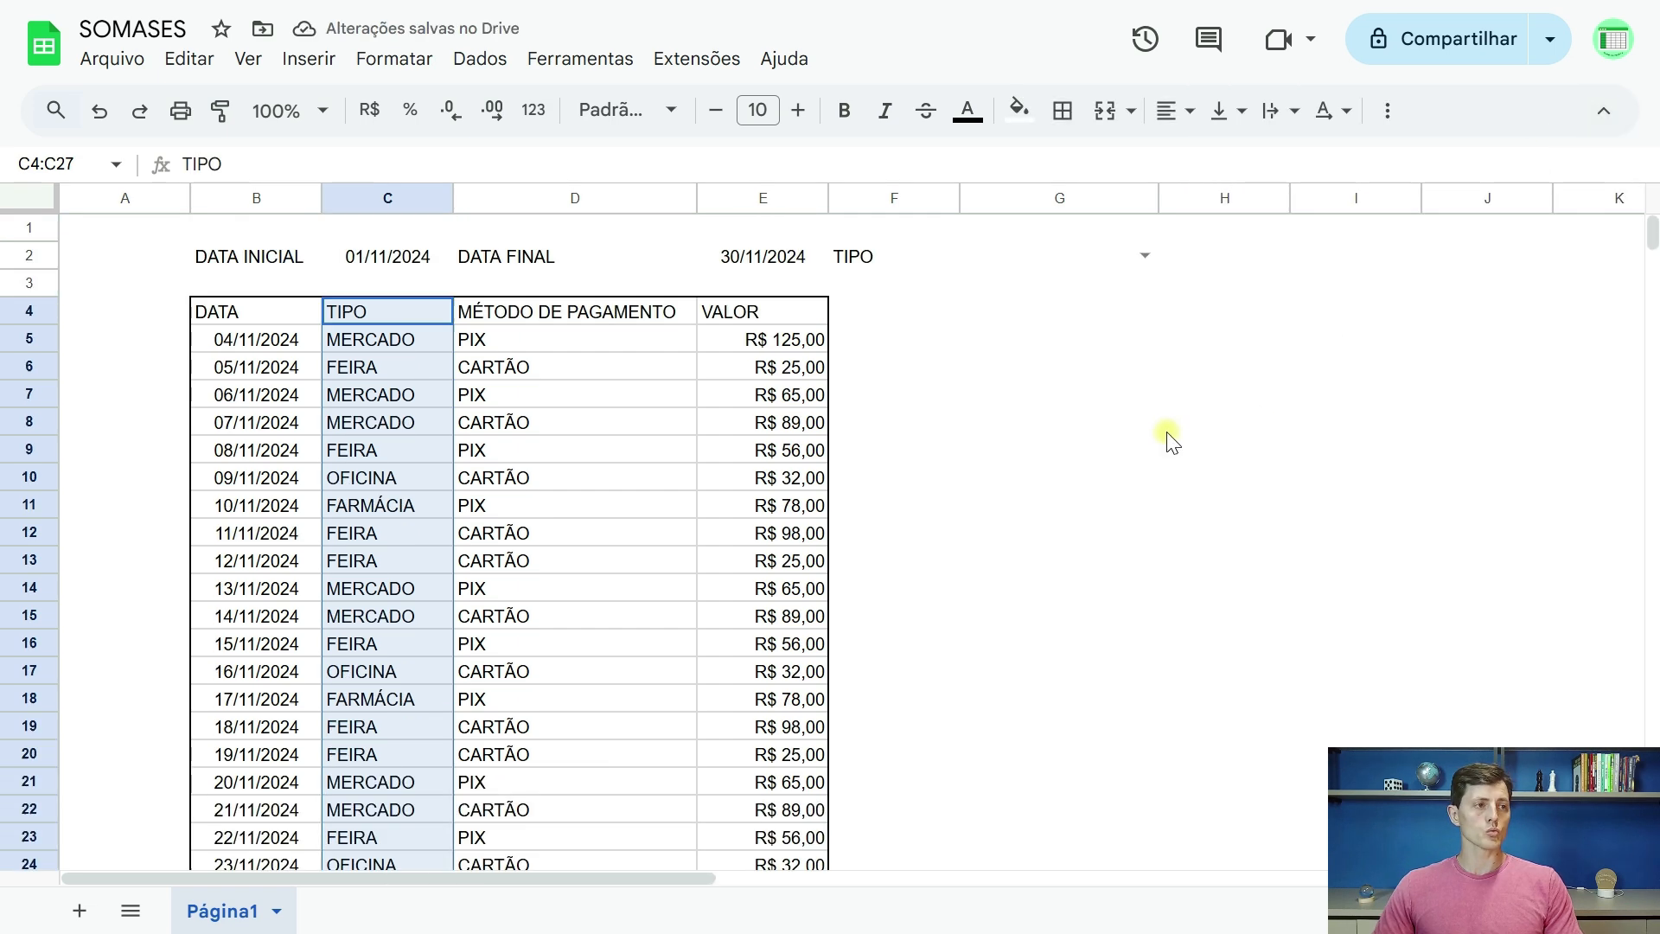
{"action": "left_click", "coordinate": [1141, 257]}
{"action": "left_click", "coordinate": [1075, 324]}
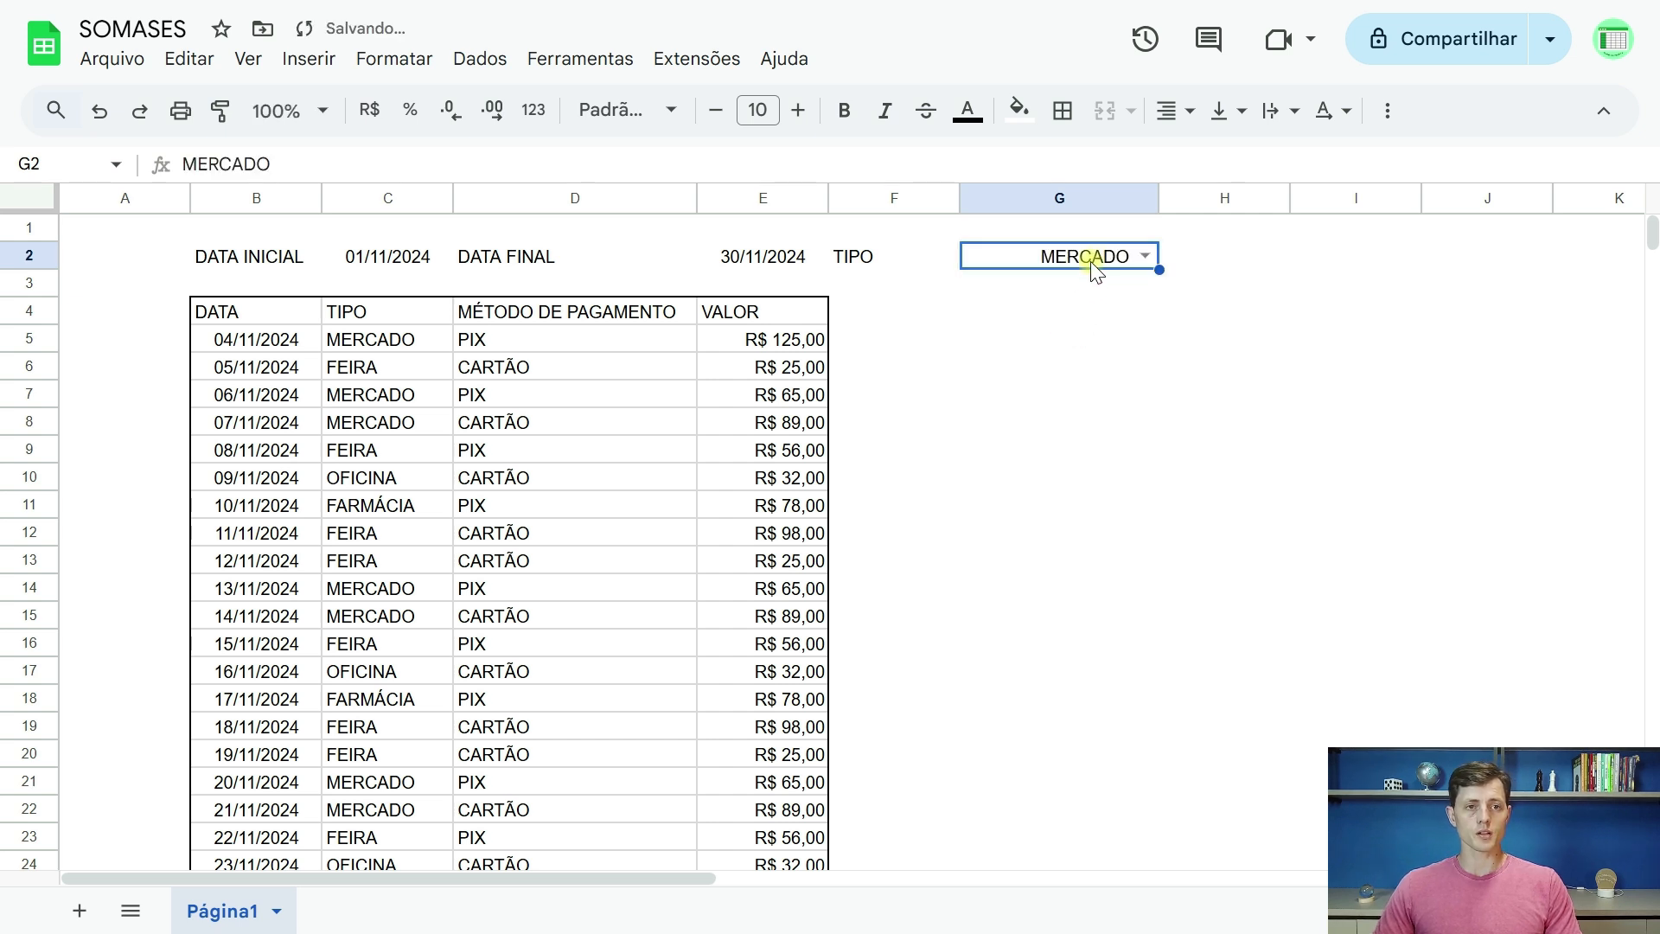
{"action": "left_click", "coordinate": [1141, 258]}
{"action": "left_click", "coordinate": [1045, 360]}
{"action": "left_click", "coordinate": [1140, 257]}
{"action": "left_click", "coordinate": [1029, 396]}
{"action": "left_click", "coordinate": [1147, 257]}
{"action": "left_click", "coordinate": [1037, 432]}
{"action": "left_click", "coordinate": [1238, 364]}
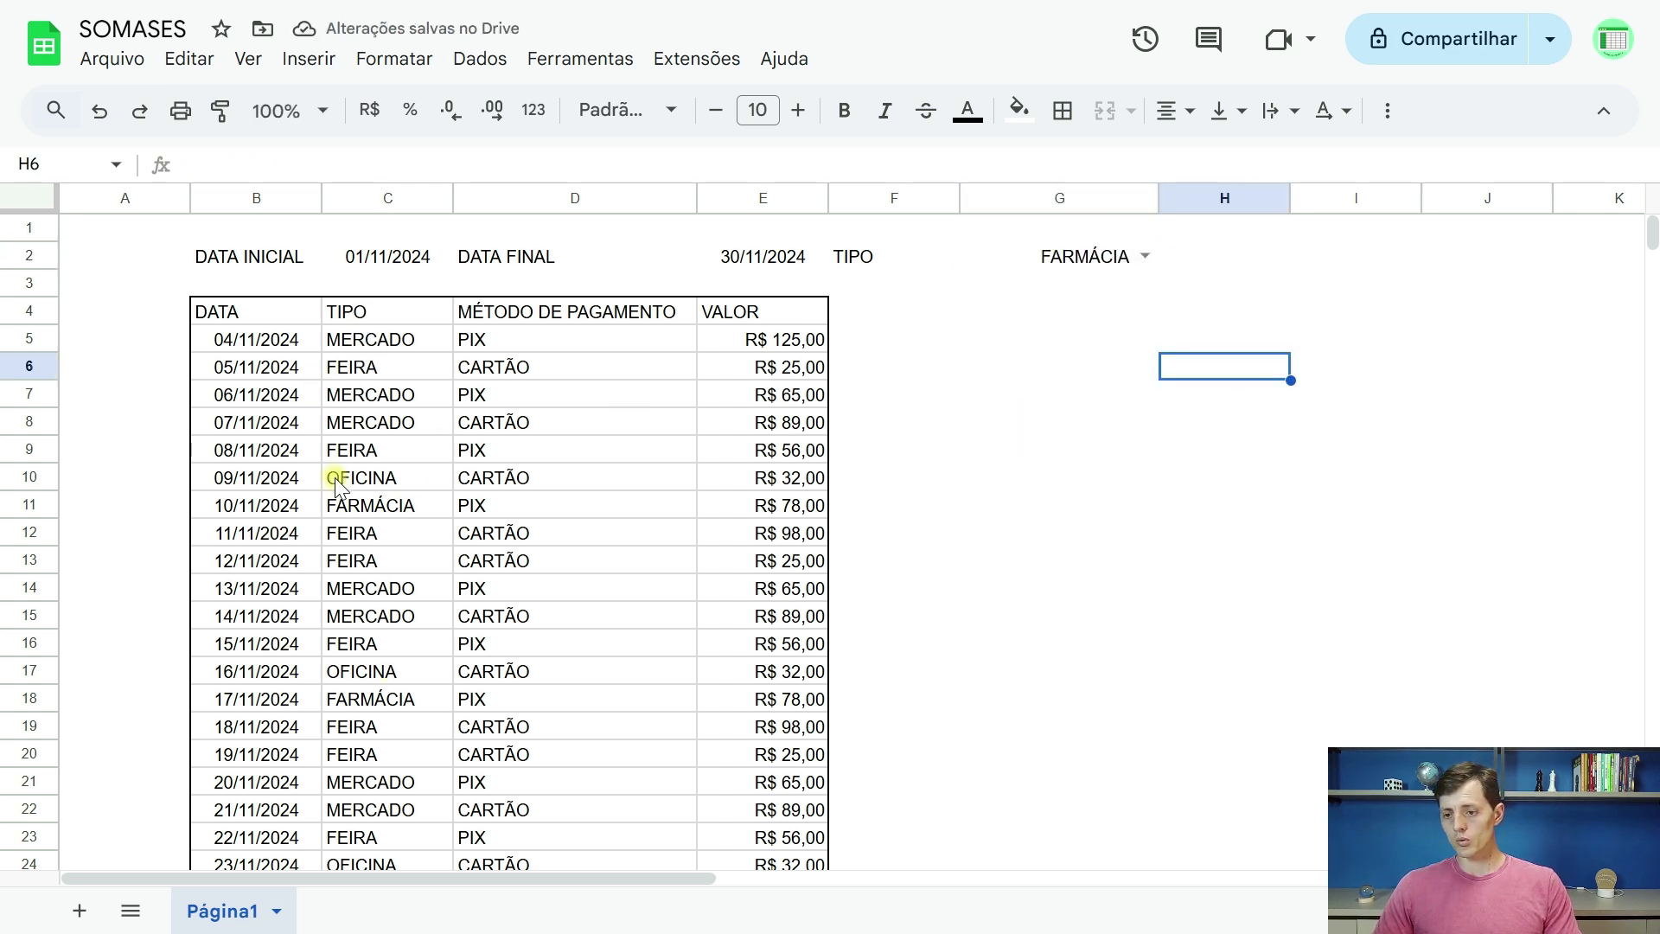
Change the type of the 10/11/2024 expense in C11 to MERCADINHO
{"action": "scroll", "coordinate": [337, 485], "scroll_direction": "down", "scroll_amount": 2}
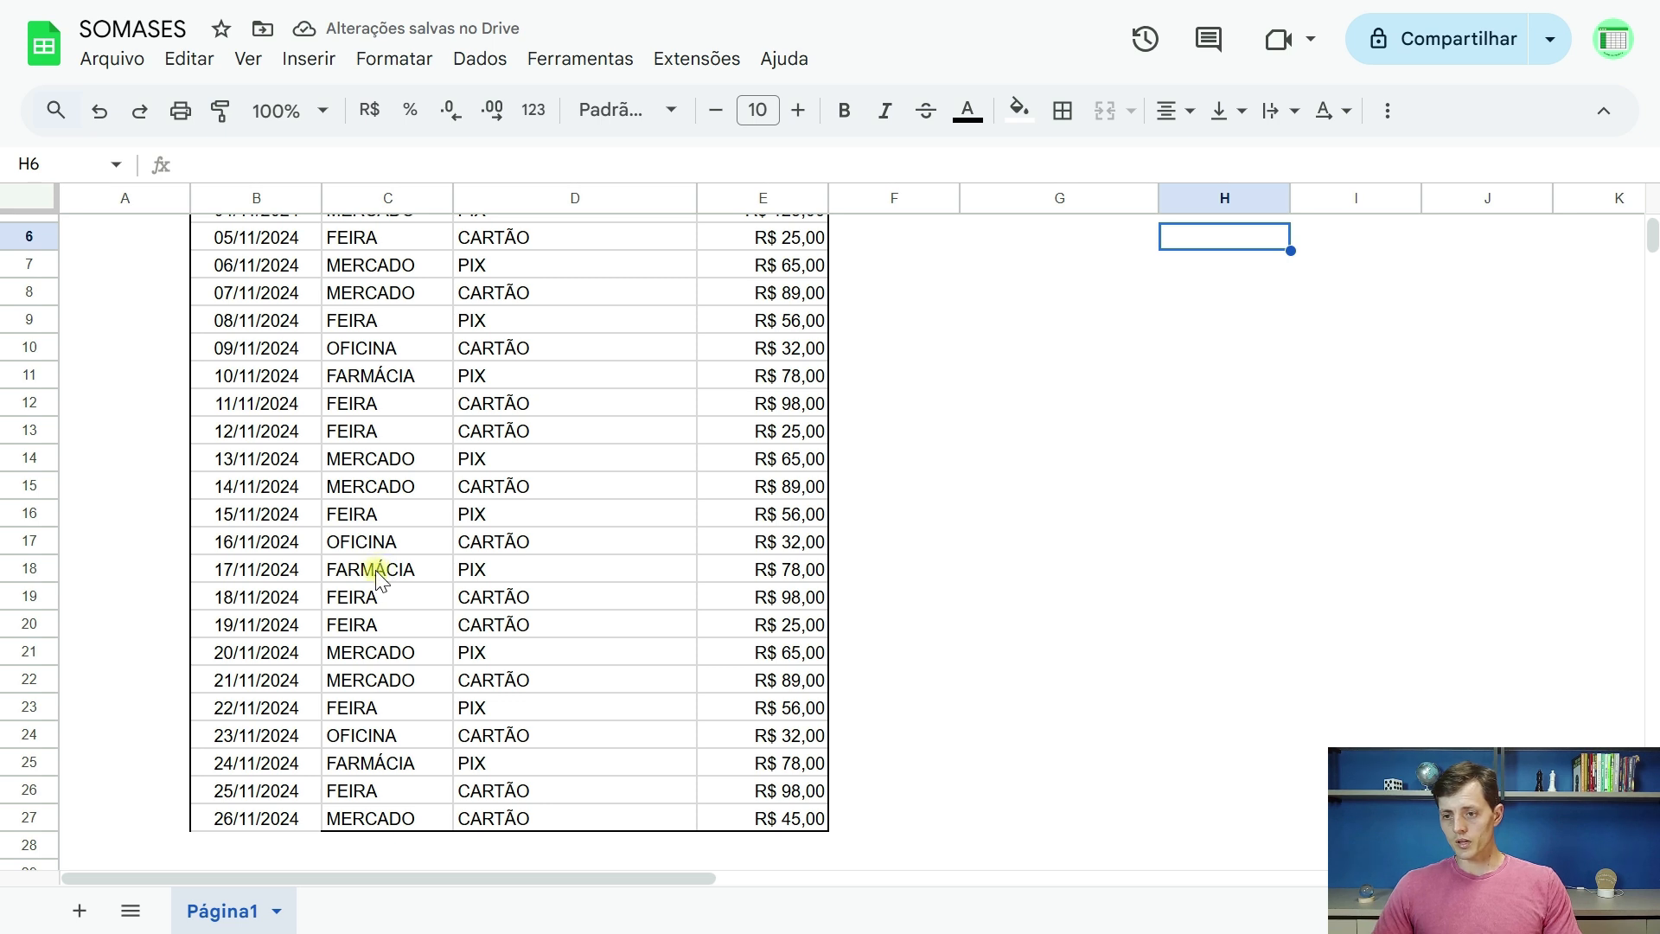
{"action": "scroll", "coordinate": [391, 610], "scroll_direction": "up", "scroll_amount": 2}
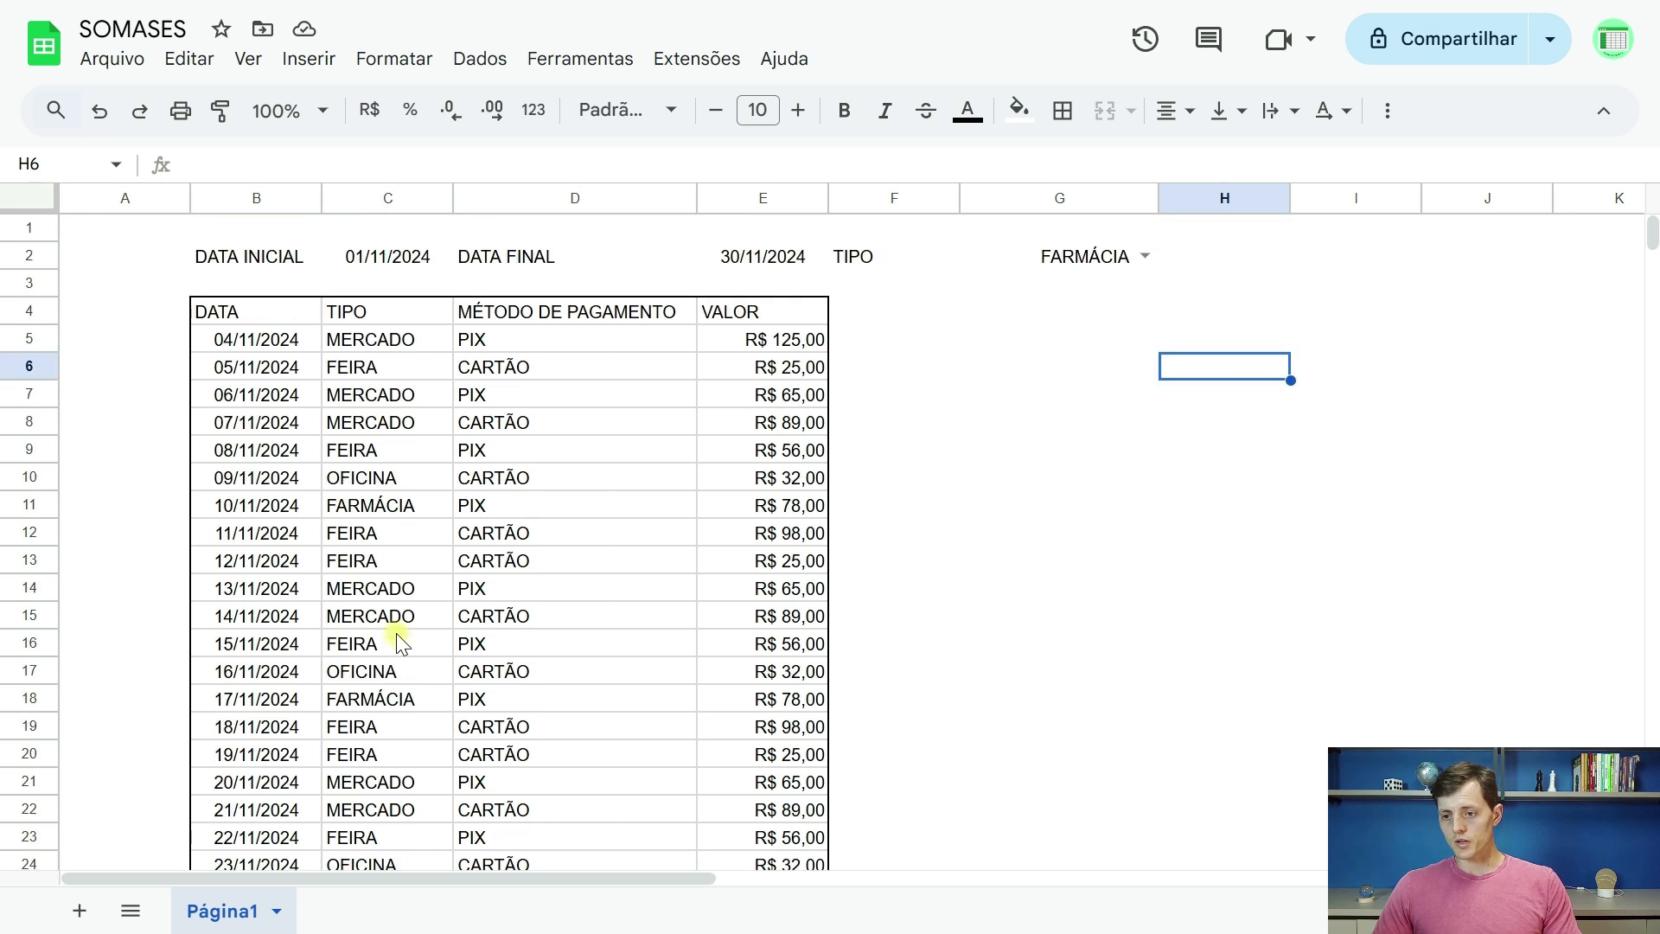
{"action": "left_click", "coordinate": [367, 510]}
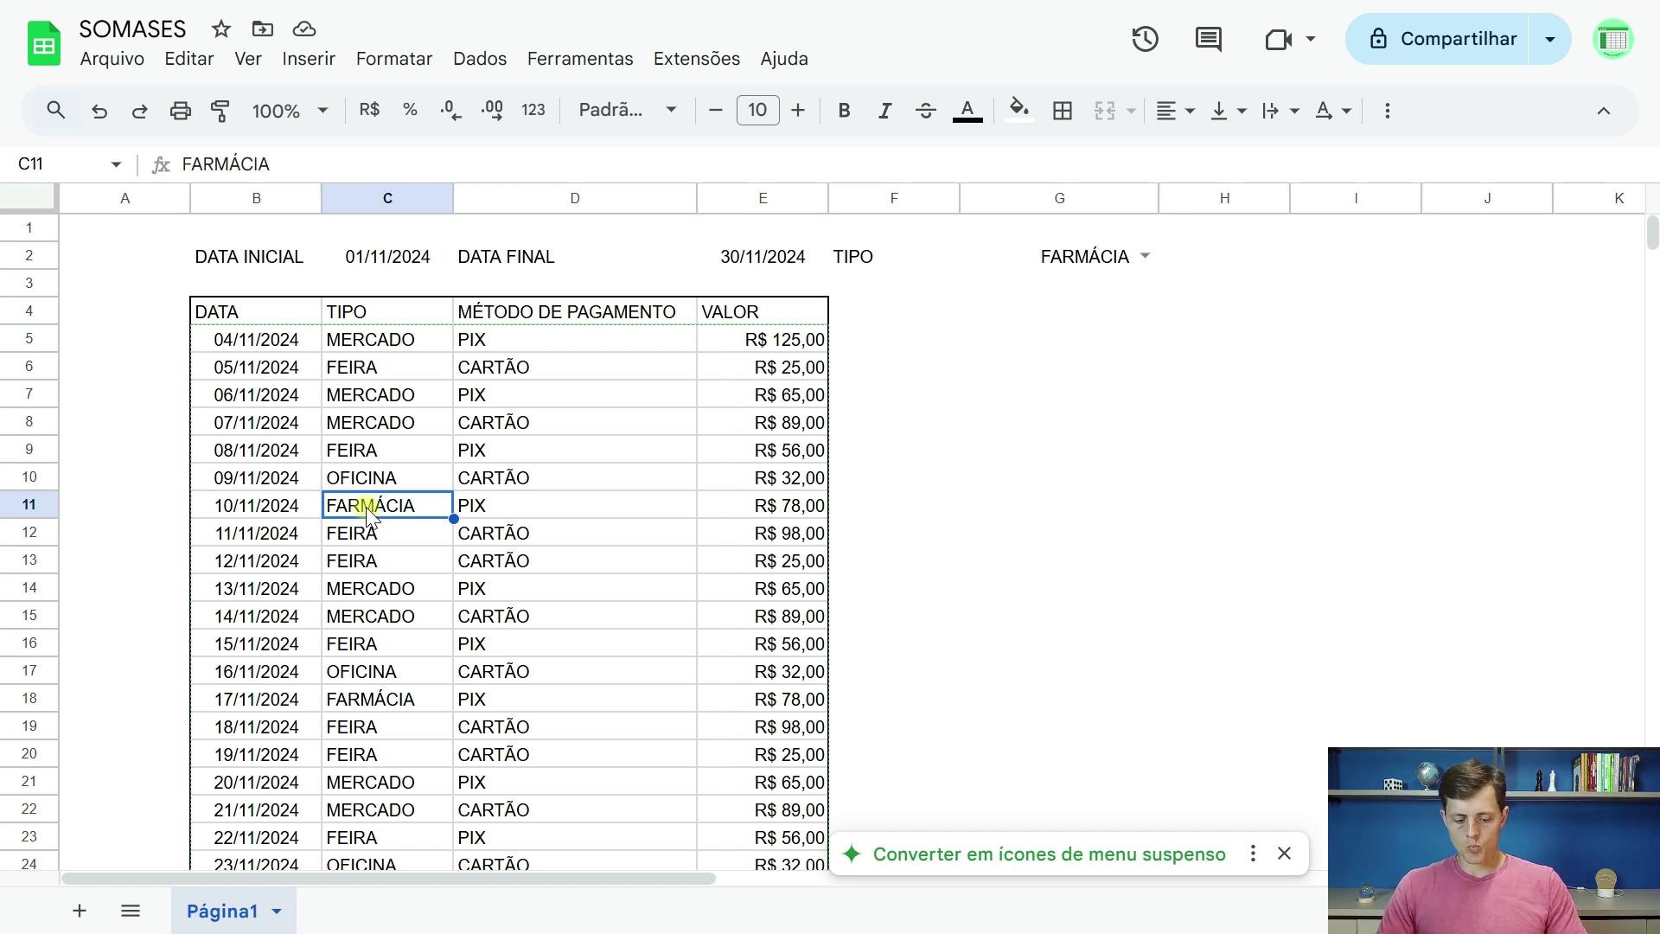
{"action": "type", "text": "MERCADI"}
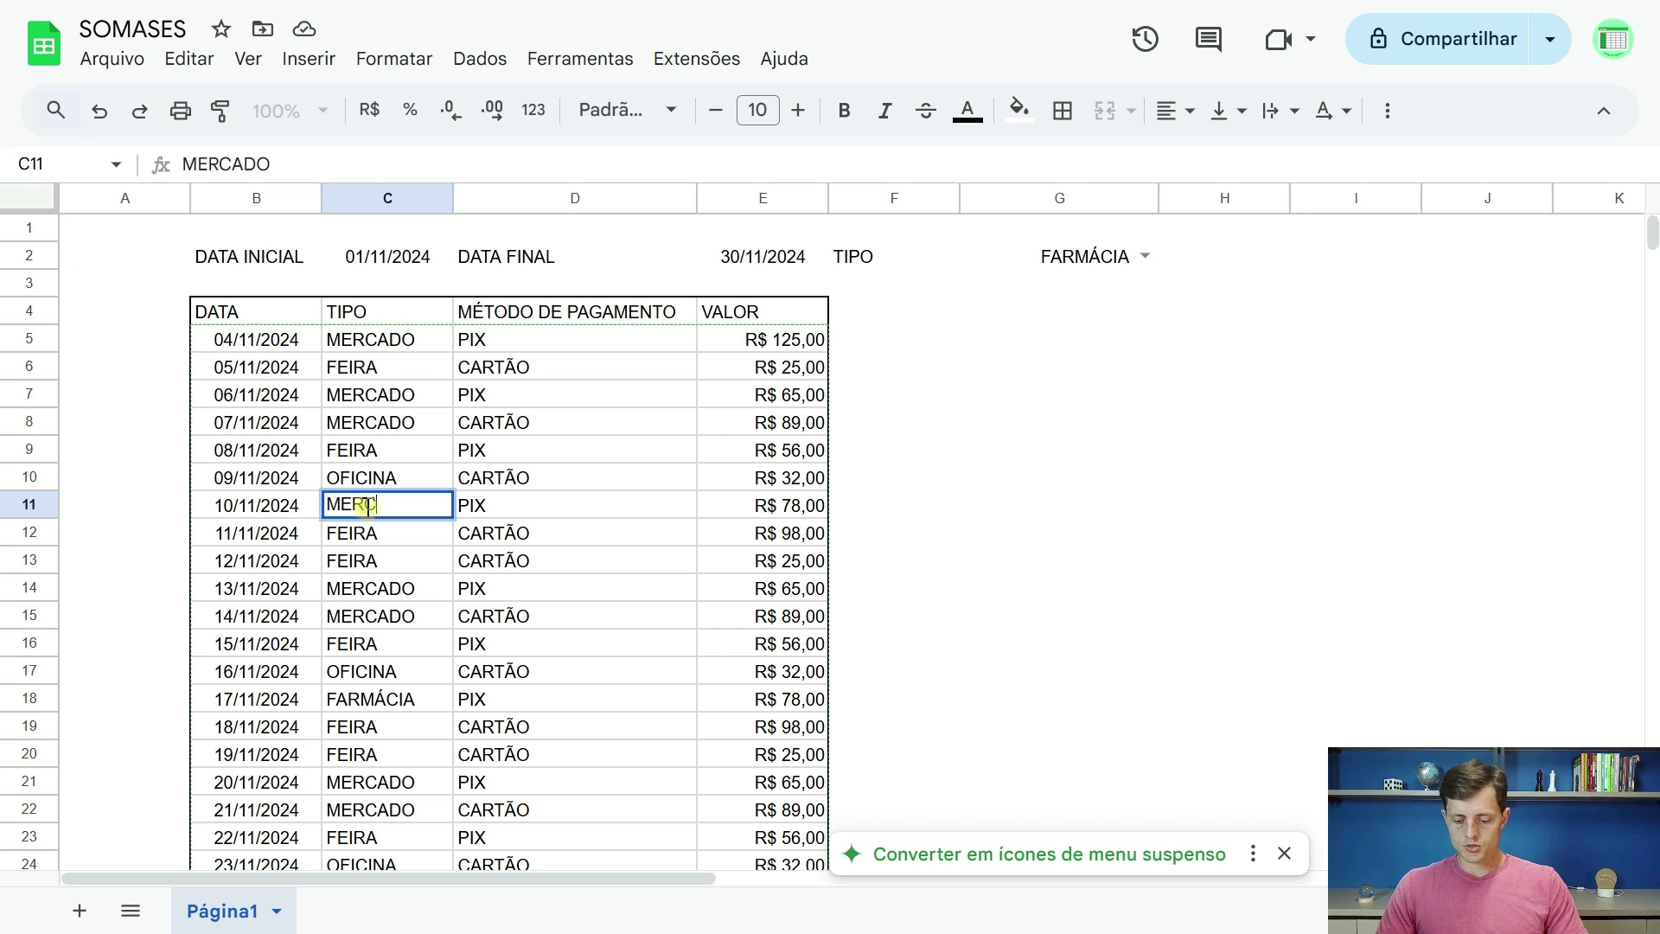
{"action": "type", "text": "NHO"}
{"action": "key", "text": "Return"}
{"action": "left_click", "coordinate": [381, 506]}
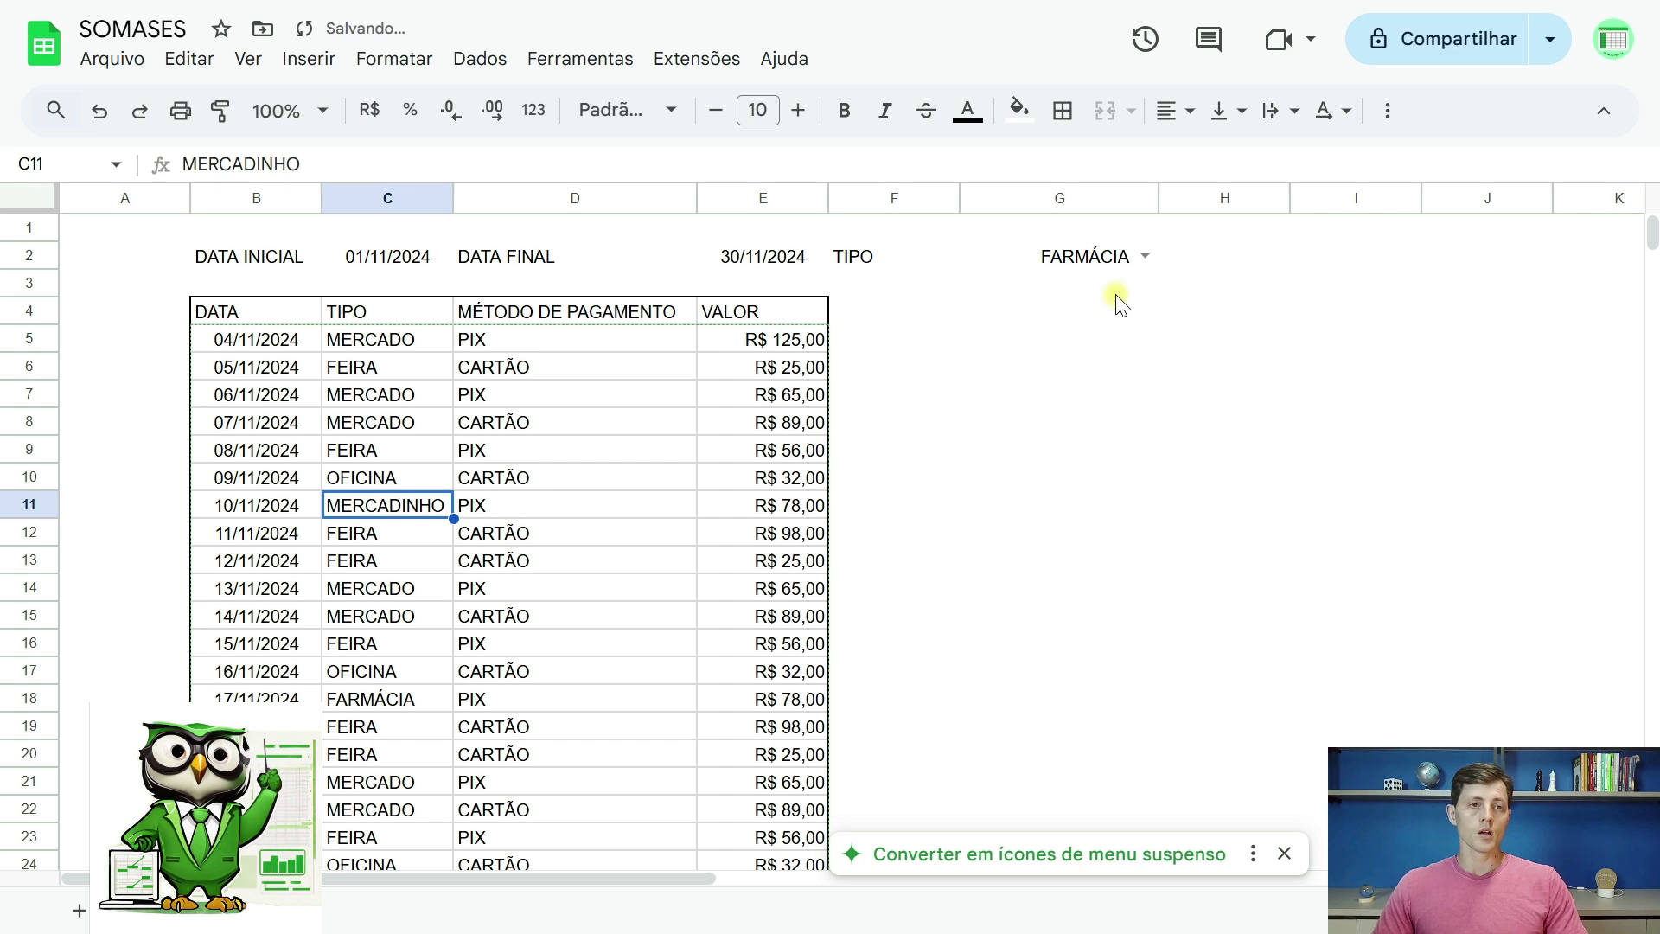
{"action": "left_click", "coordinate": [1085, 259]}
Change the type in C11 to BELEZA and check the options offered by the G2 dropdown
{"action": "left_click", "coordinate": [389, 512]}
{"action": "type", "text": "B"}
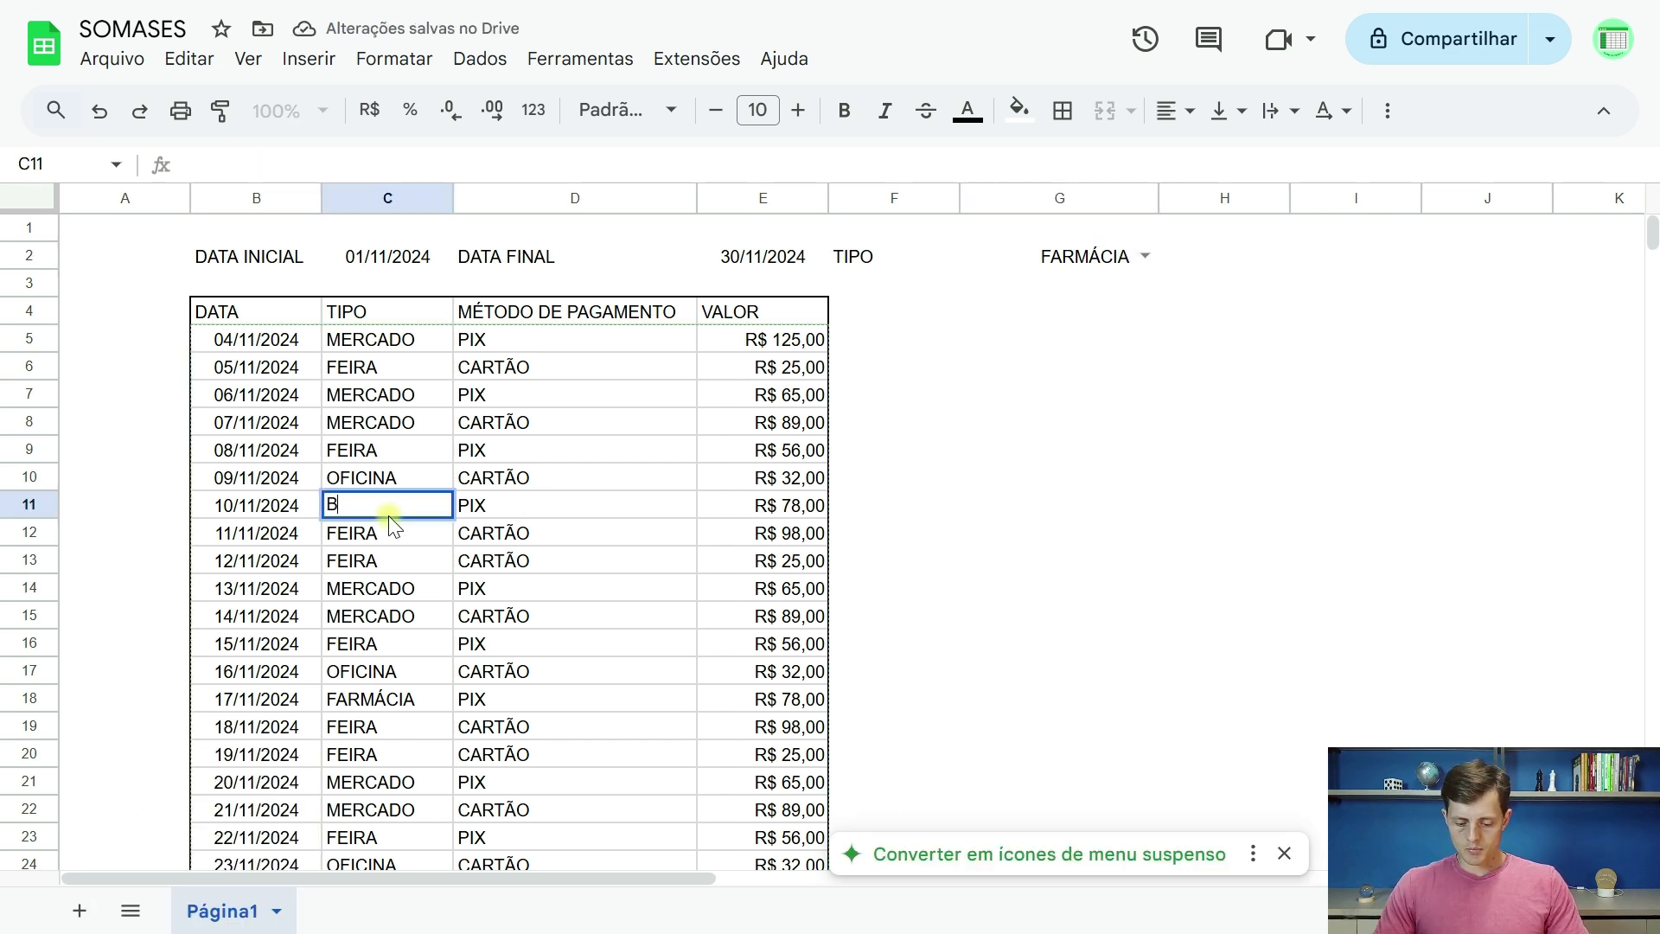
{"action": "type", "text": "ELEZA"}
{"action": "key", "text": "Return"}
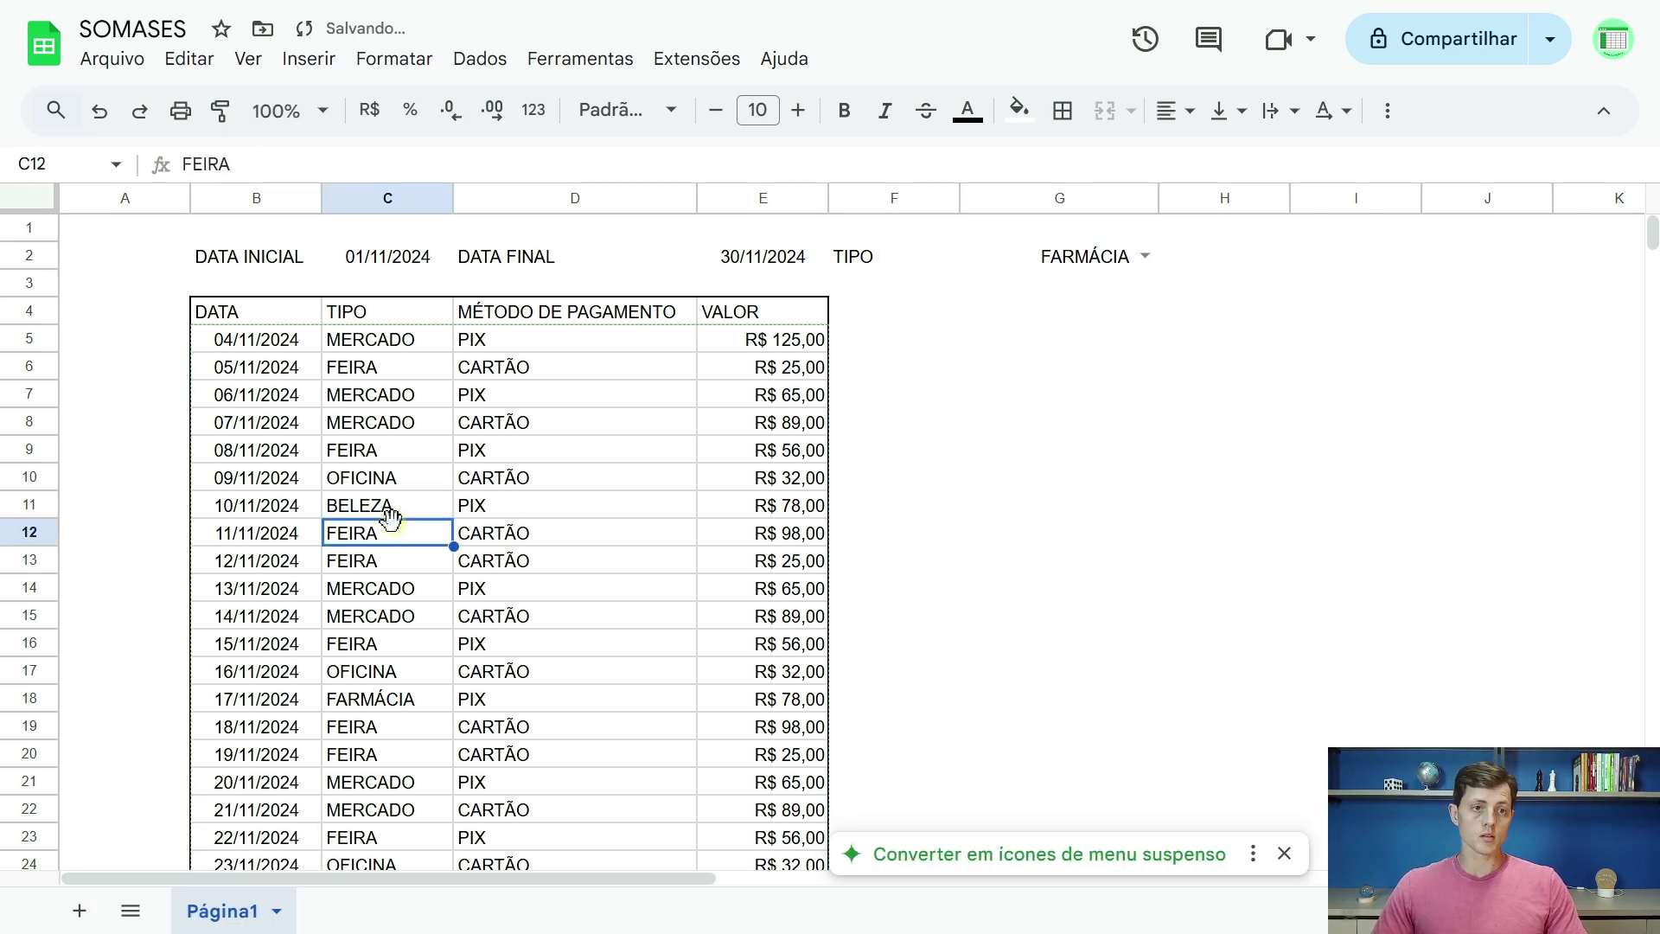
{"action": "left_click", "coordinate": [388, 505]}
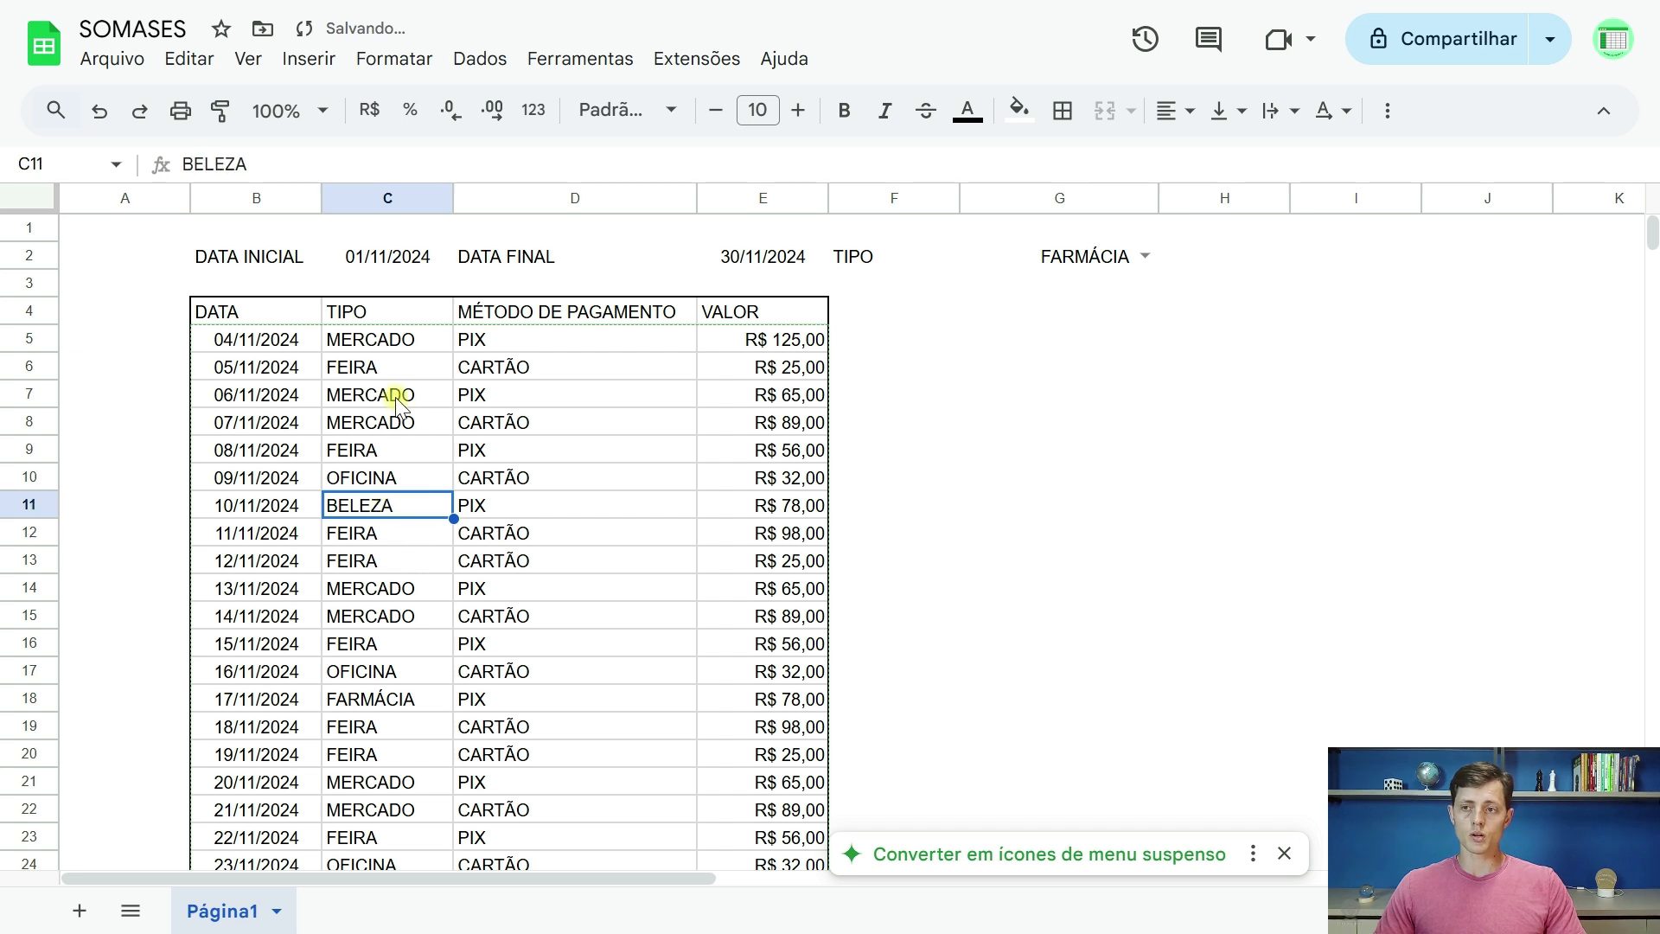
{"action": "left_click", "coordinate": [1145, 256]}
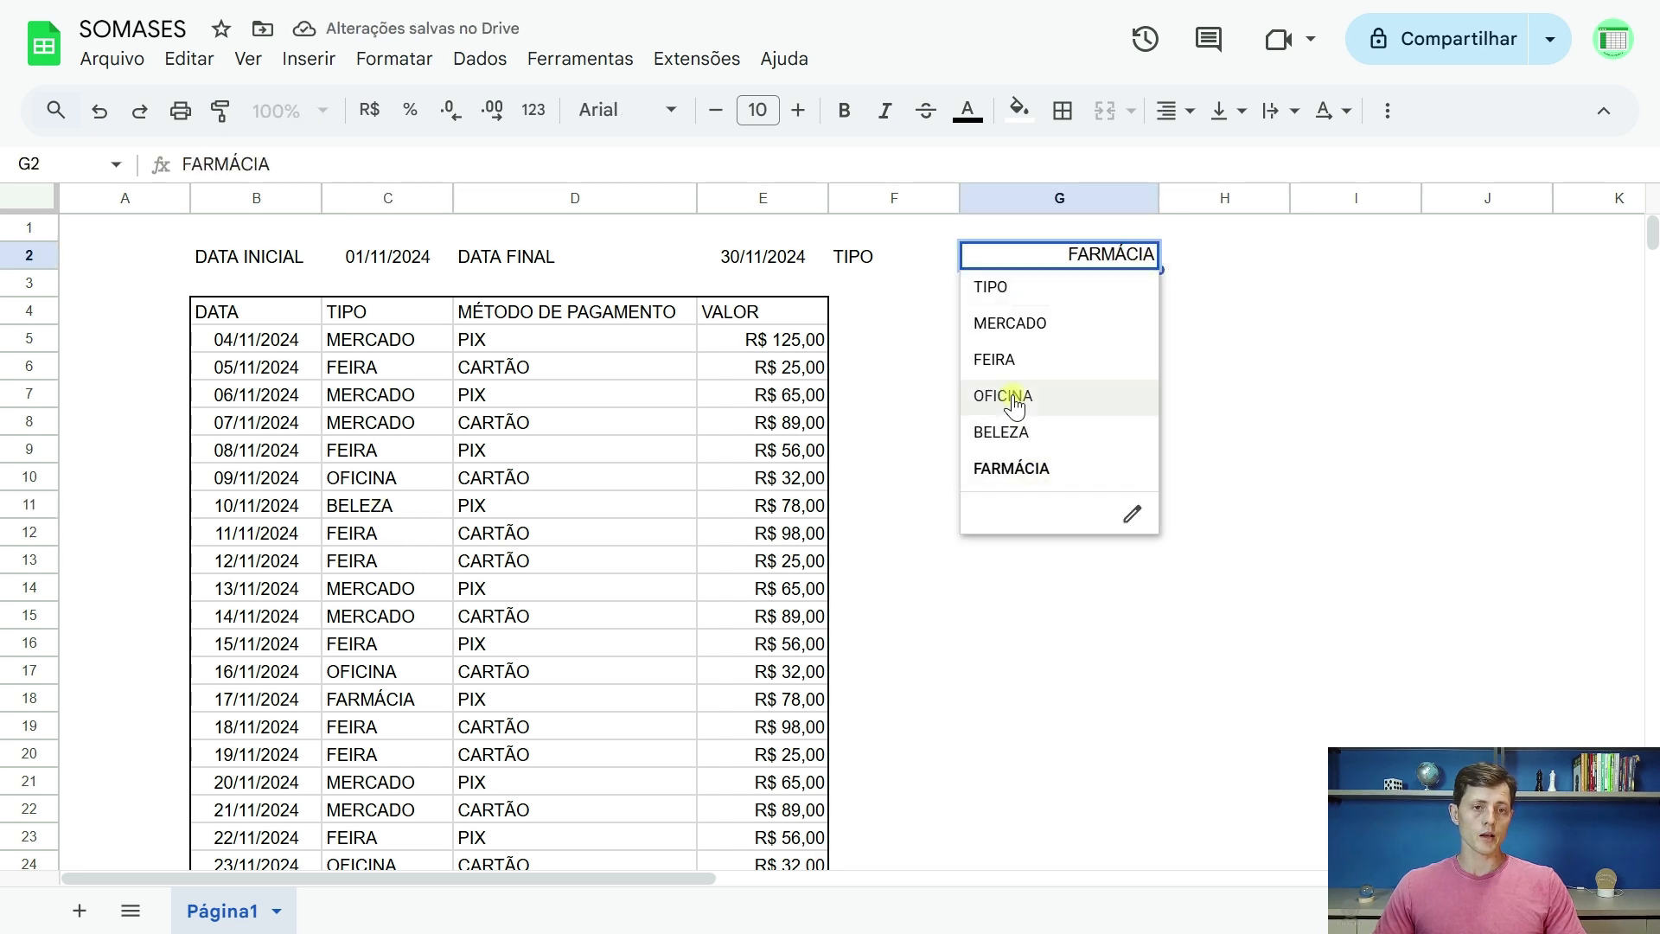
{"action": "left_click", "coordinate": [1021, 590]}
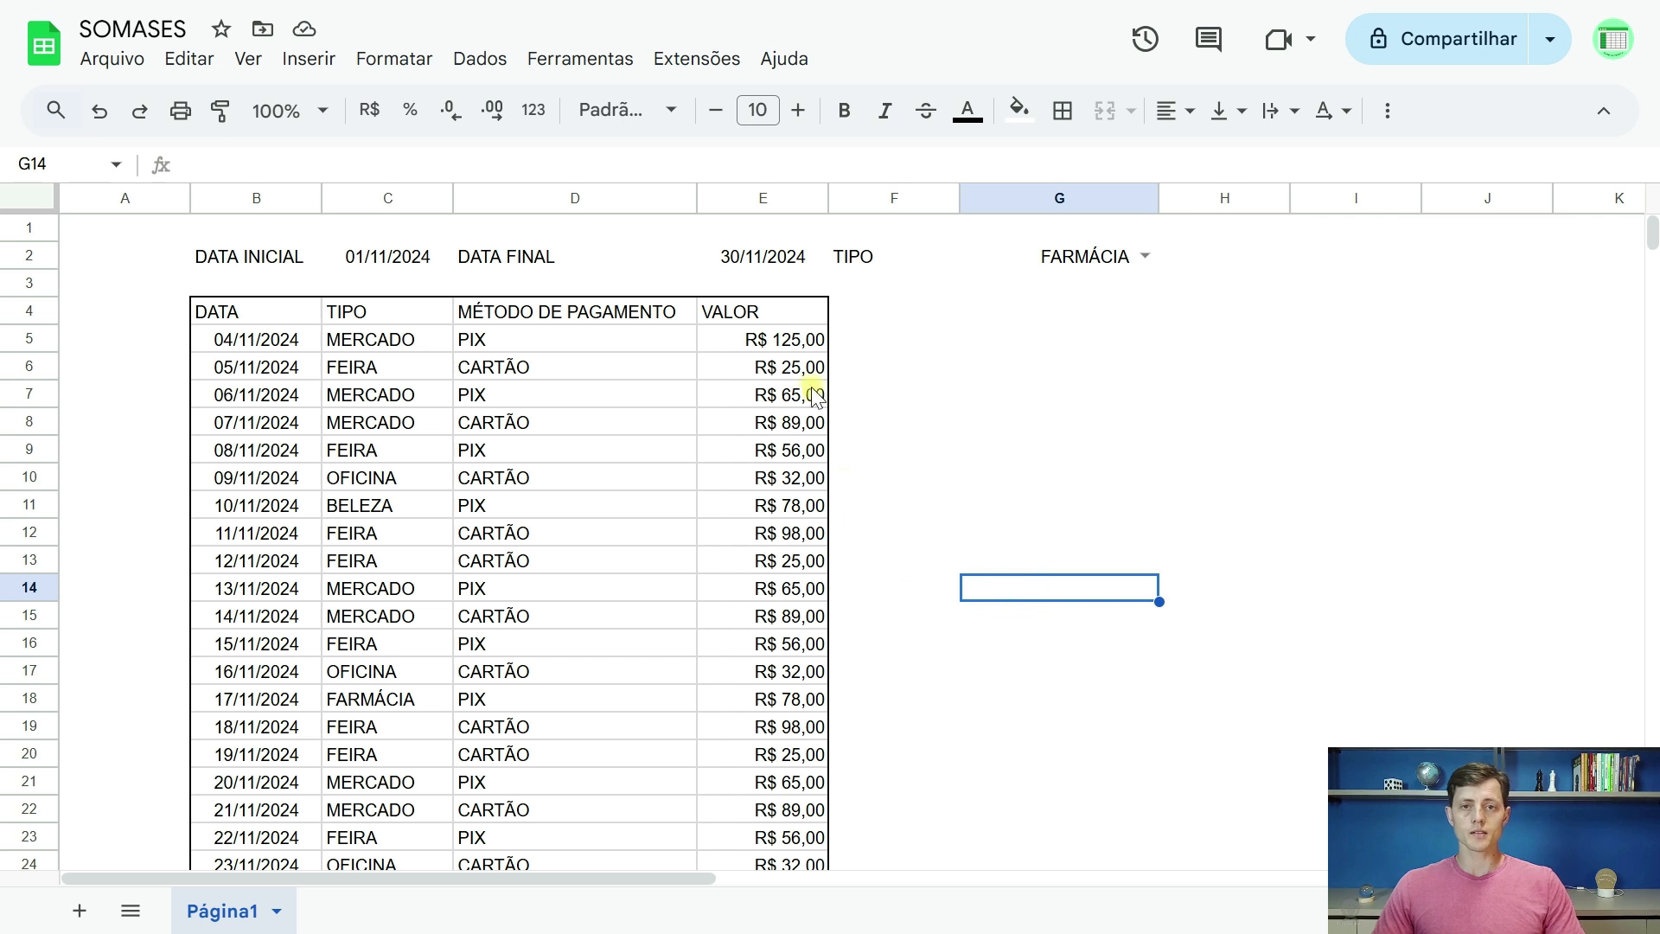
Review the start date, end date and type filter cells in row 2
{"action": "left_click", "coordinate": [762, 261]}
{"action": "left_click", "coordinate": [972, 351]}
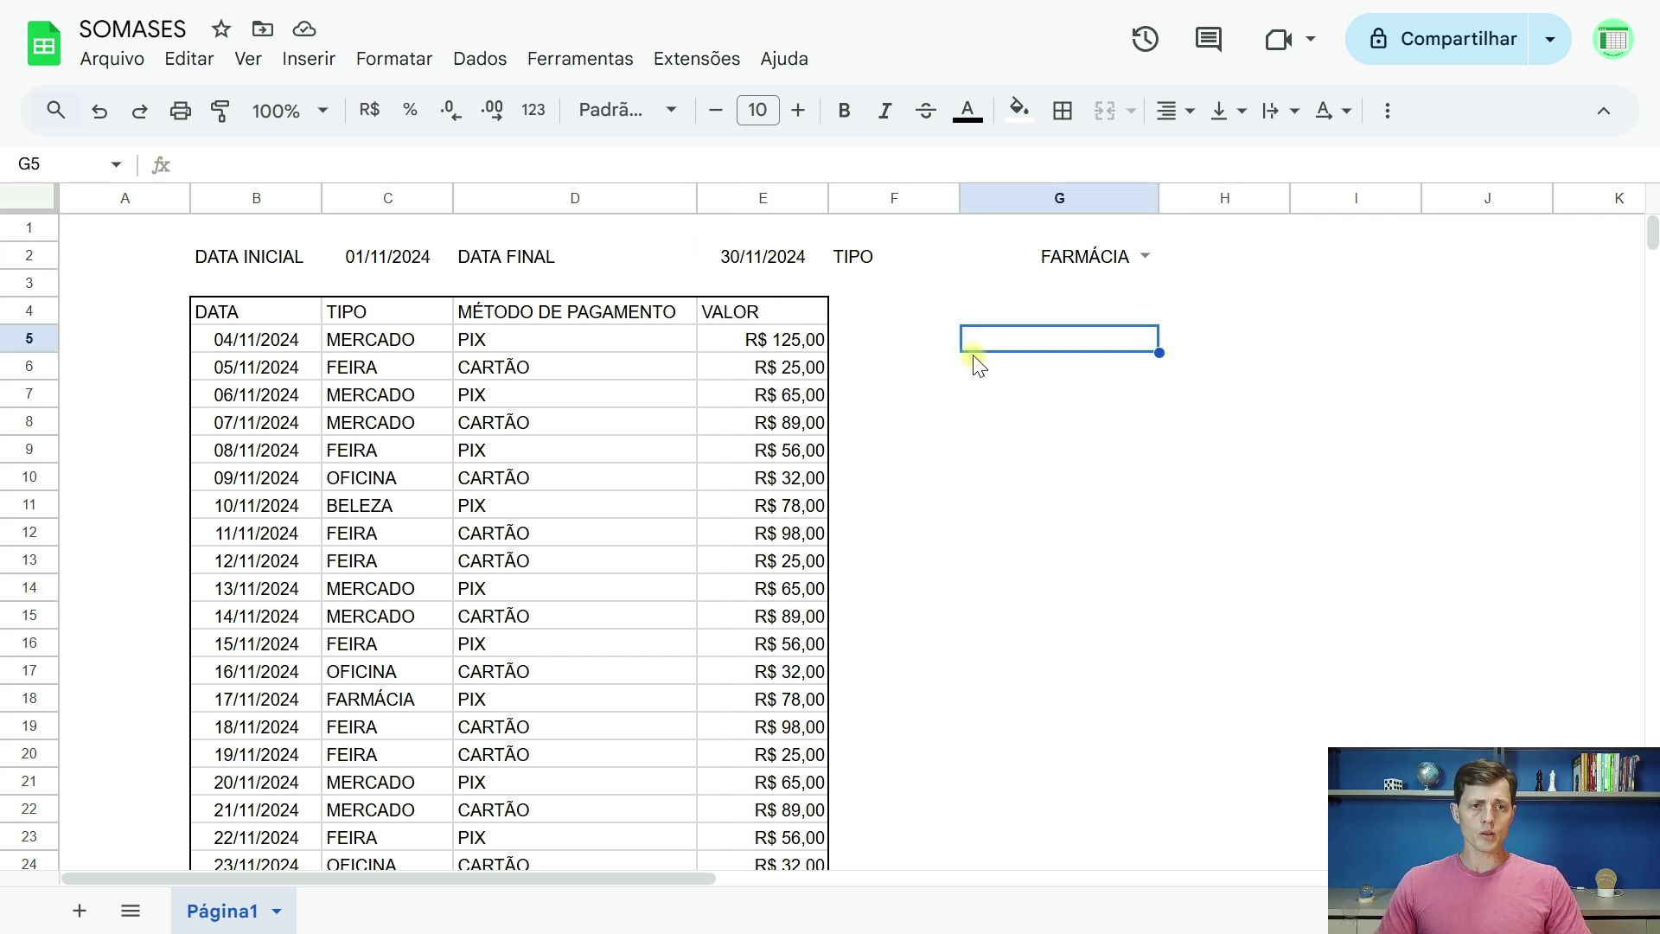
{"action": "left_click", "coordinate": [1038, 287]}
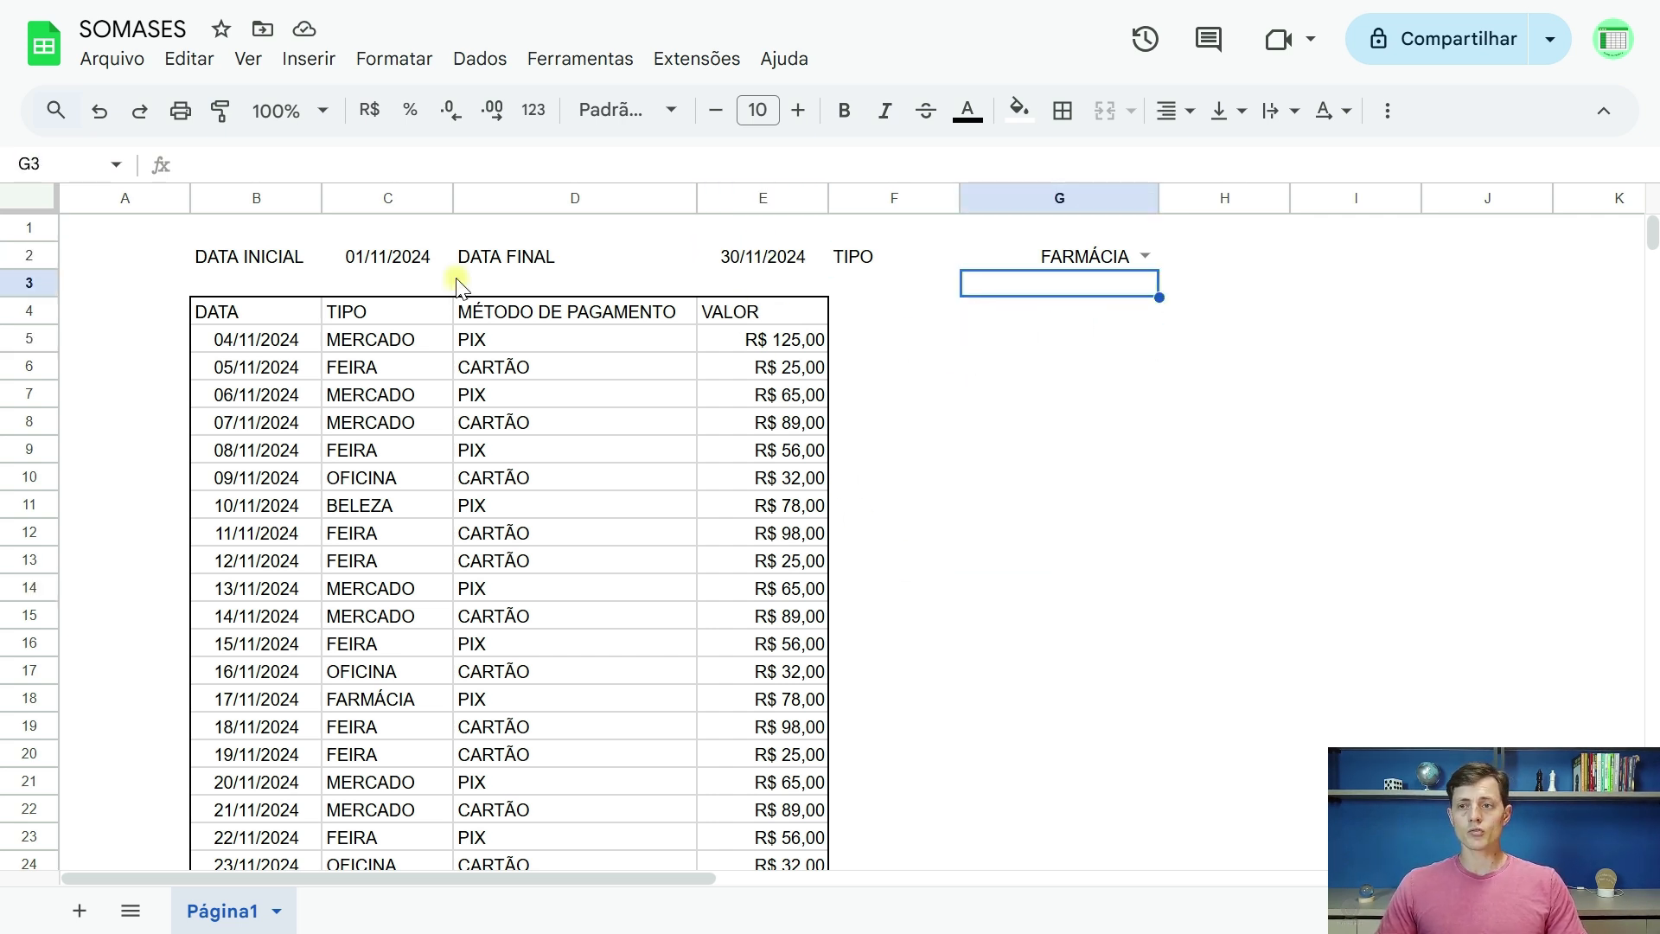
{"action": "left_click", "coordinate": [392, 269]}
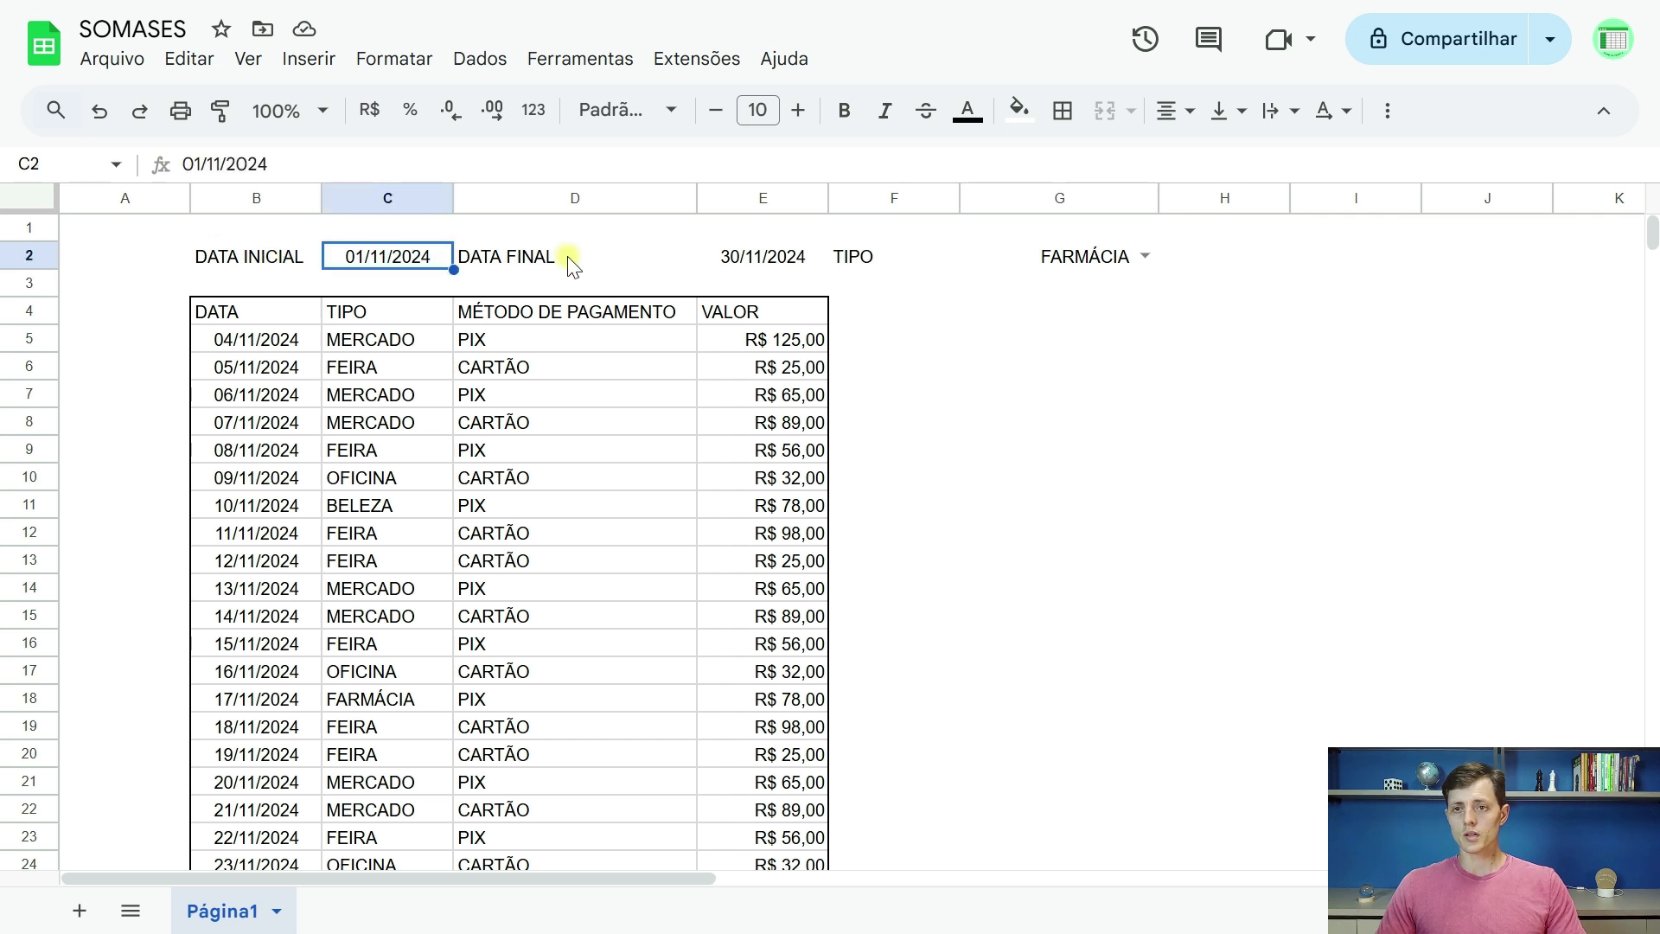
{"action": "left_click", "coordinate": [739, 260]}
{"action": "left_click", "coordinate": [1083, 259]}
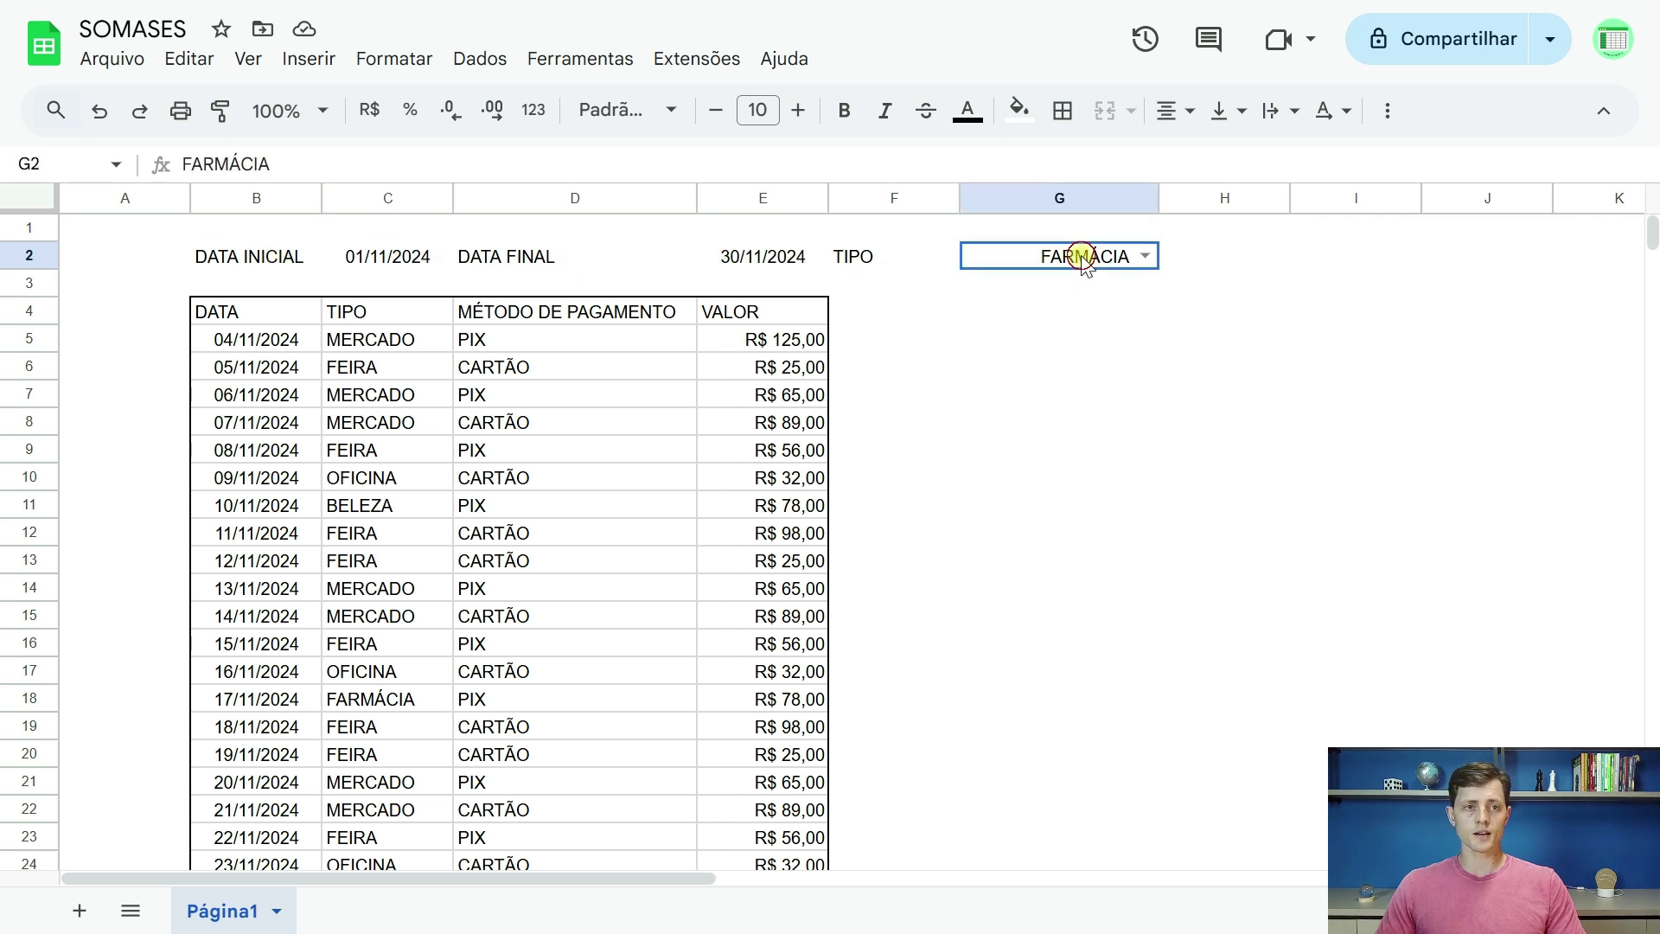
{"action": "left_click", "coordinate": [770, 263]}
{"action": "left_click", "coordinate": [406, 260]}
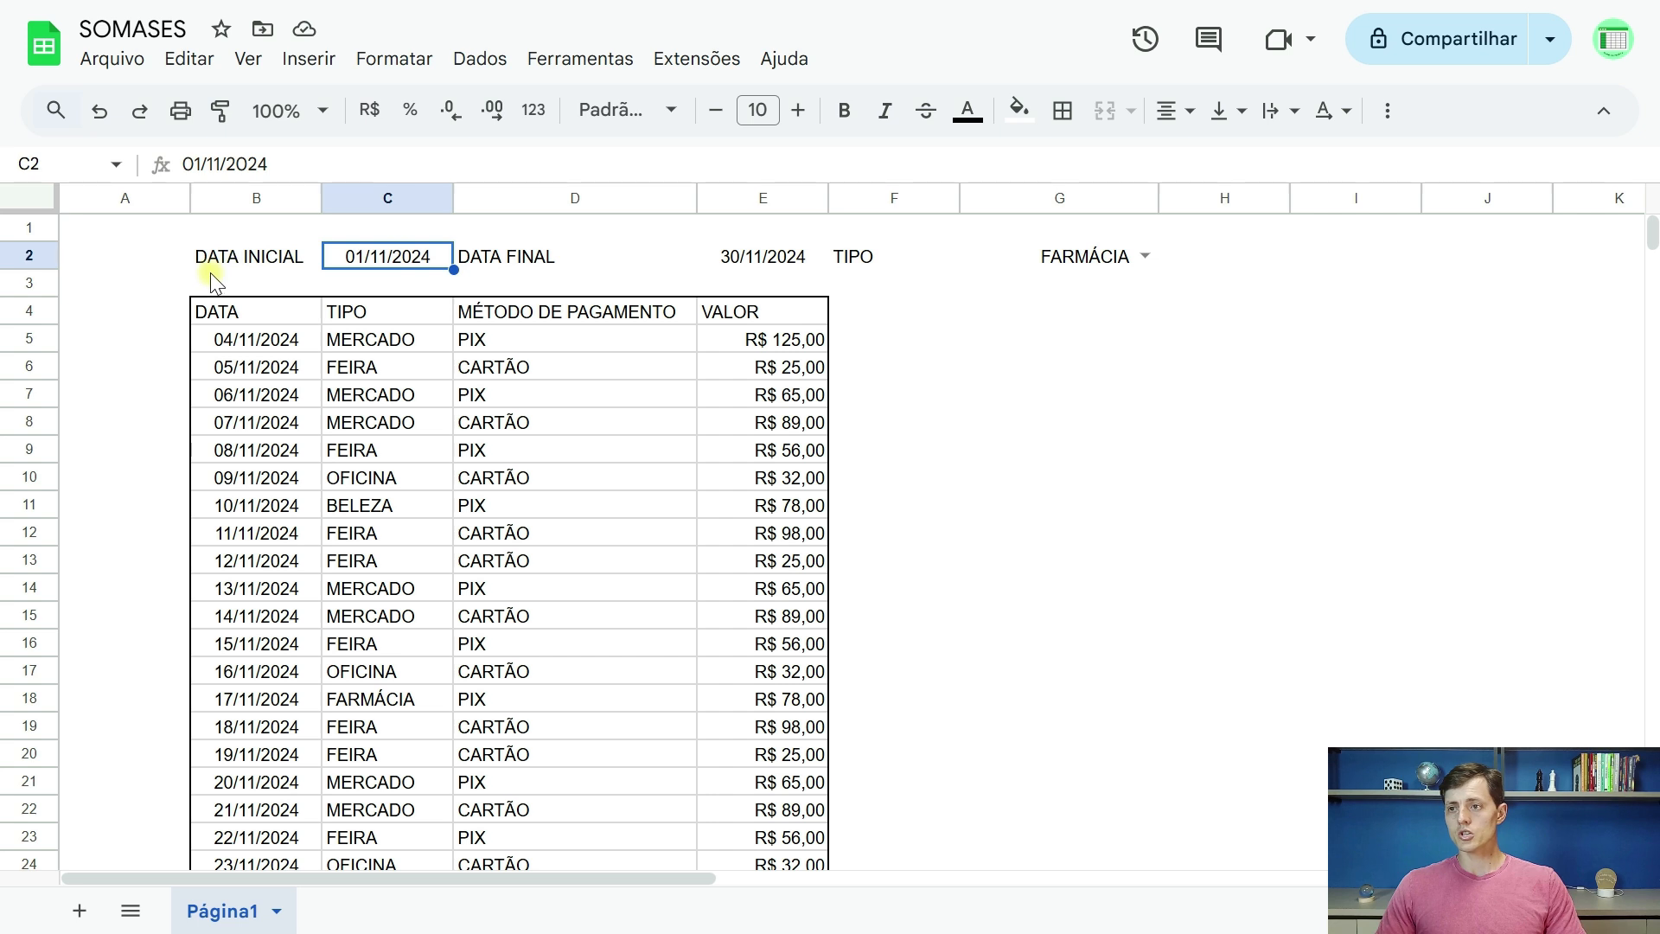
{"action": "left_click_drag", "start_coordinate": [493, 264], "coordinate": [754, 261]}
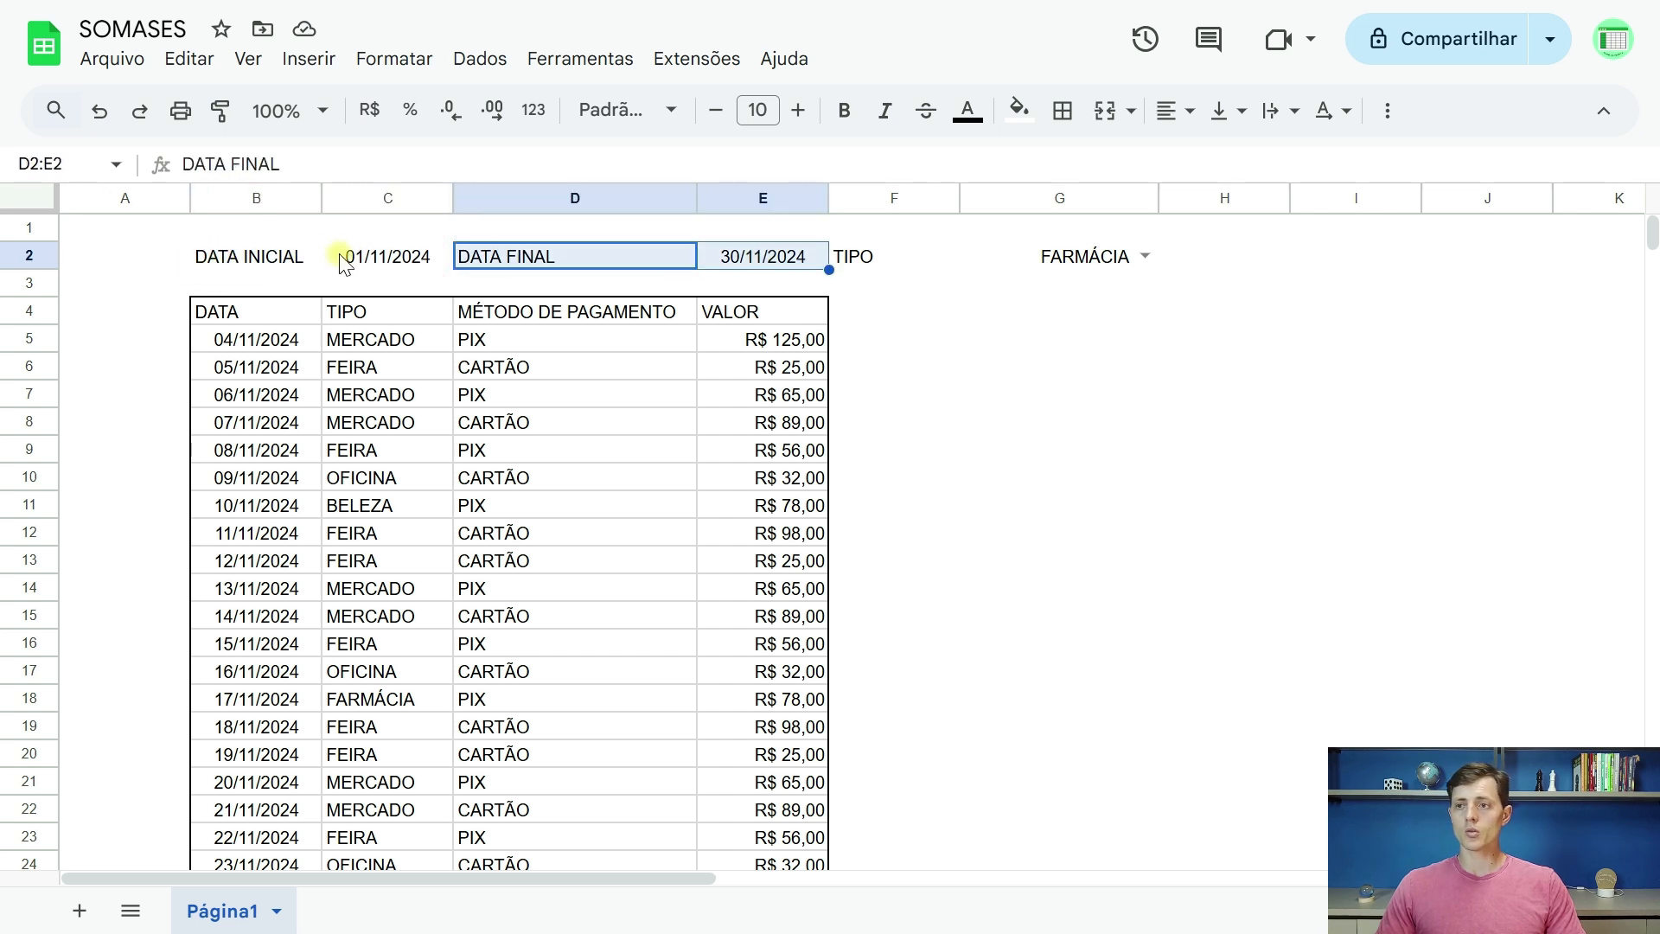
Apply a black outer border around the filter cells B2:G2
{"action": "left_click", "coordinate": [253, 264]}
{"action": "key", "text": "ctrl+shift+Right"}
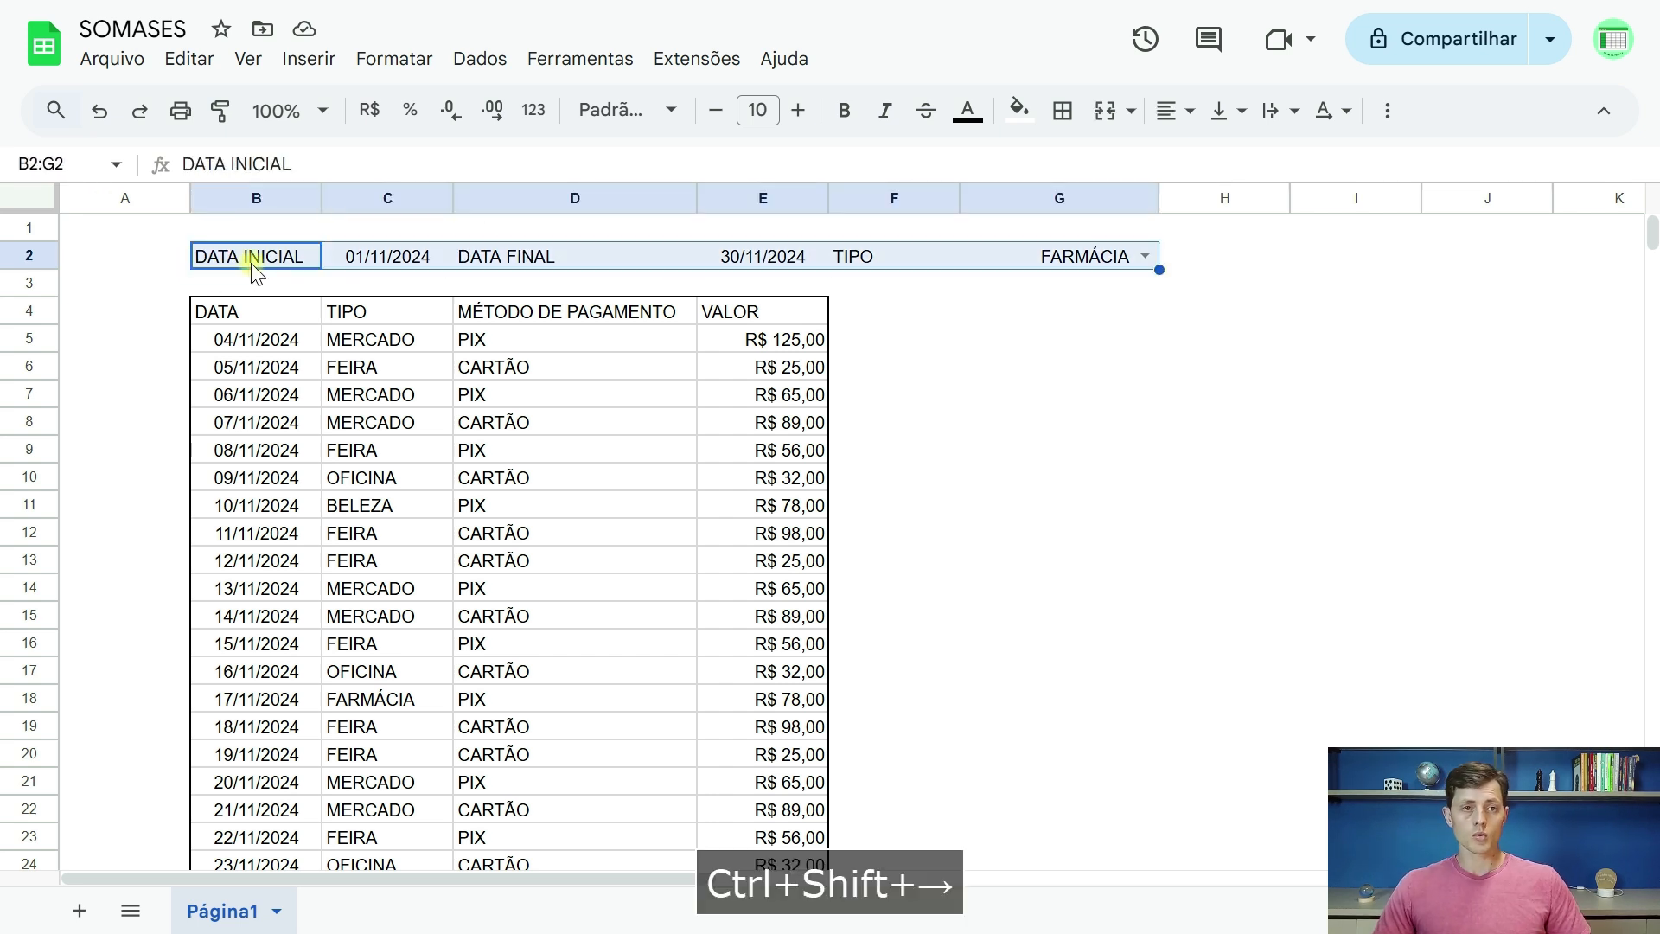
{"action": "left_click", "coordinate": [1063, 111]}
{"action": "left_click", "coordinate": [1306, 171]}
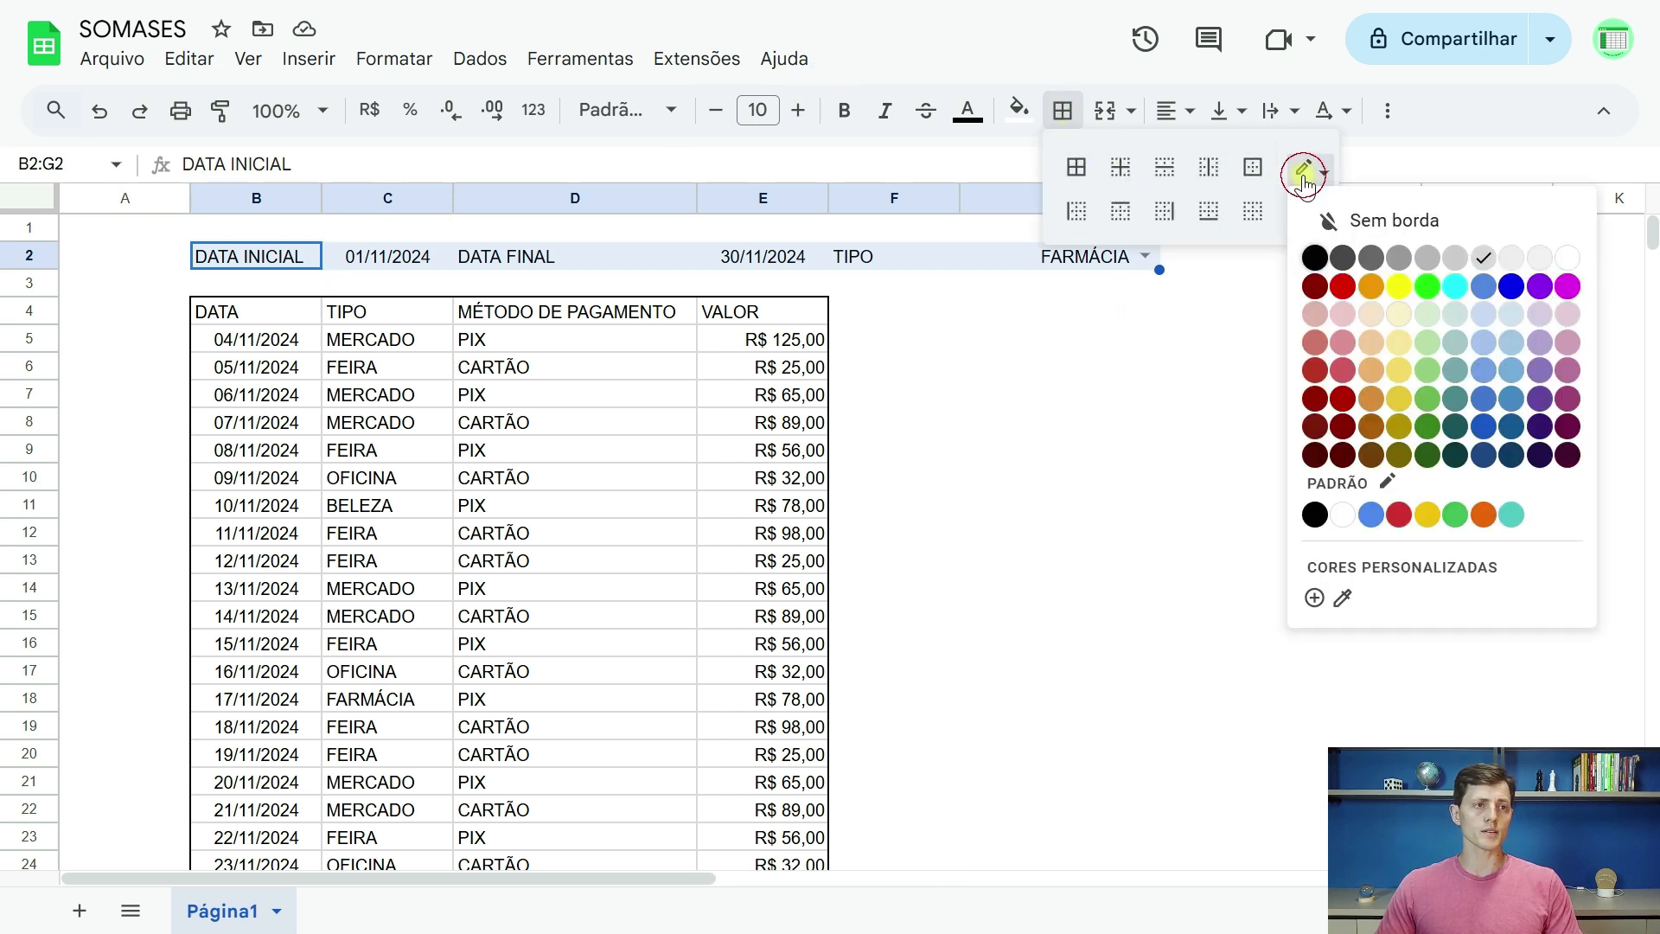
{"action": "left_click", "coordinate": [1311, 256]}
{"action": "left_click", "coordinate": [1246, 177]}
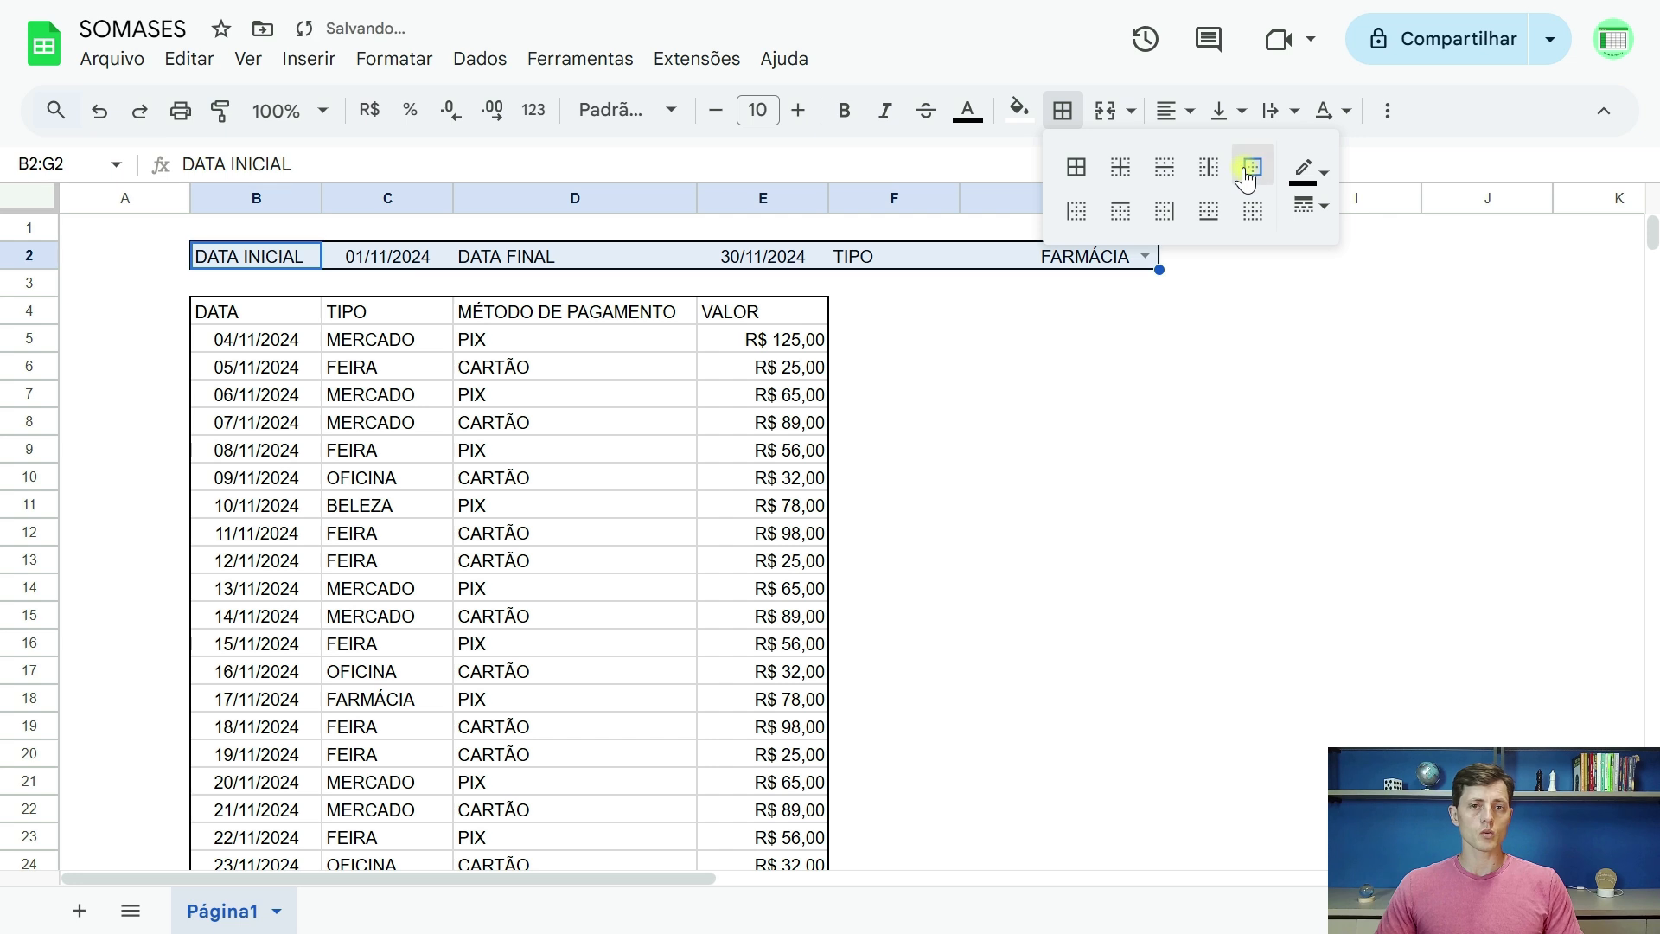
Apply light grey inner borders between the filter cells B2:G2
{"action": "left_click", "coordinate": [1305, 166]}
{"action": "left_click", "coordinate": [1278, 199]}
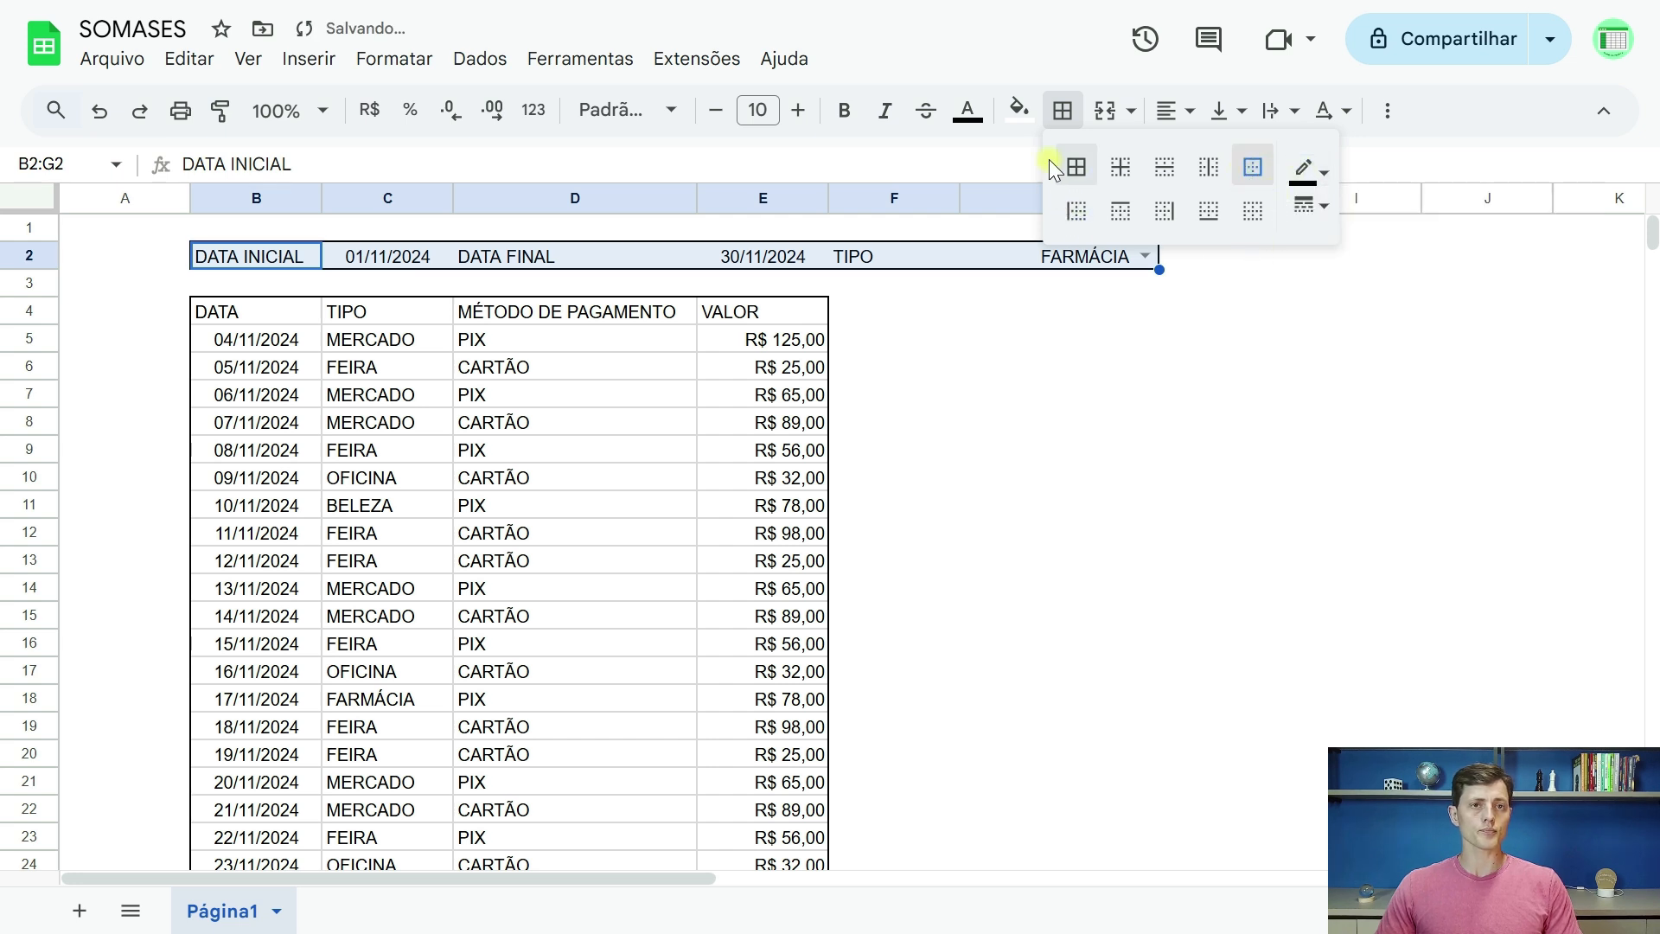
{"action": "left_click", "coordinate": [1066, 121]}
{"action": "left_click", "coordinate": [1072, 121]}
{"action": "left_click", "coordinate": [1313, 184]}
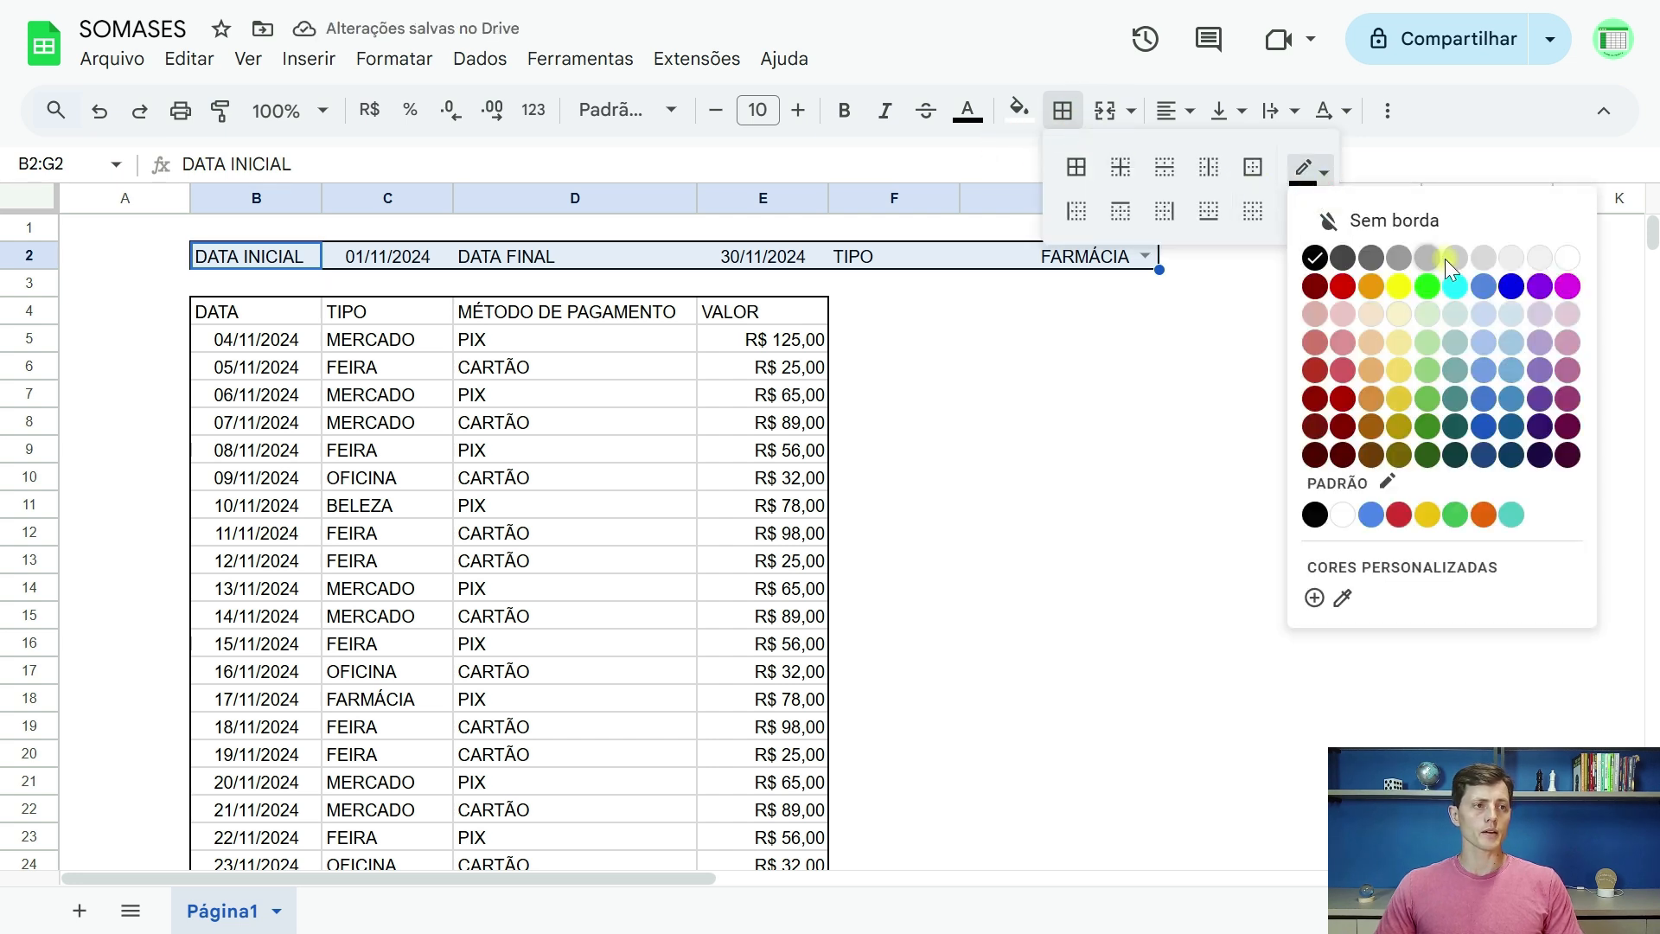
{"action": "left_click", "coordinate": [1477, 258]}
{"action": "left_click", "coordinate": [1128, 177]}
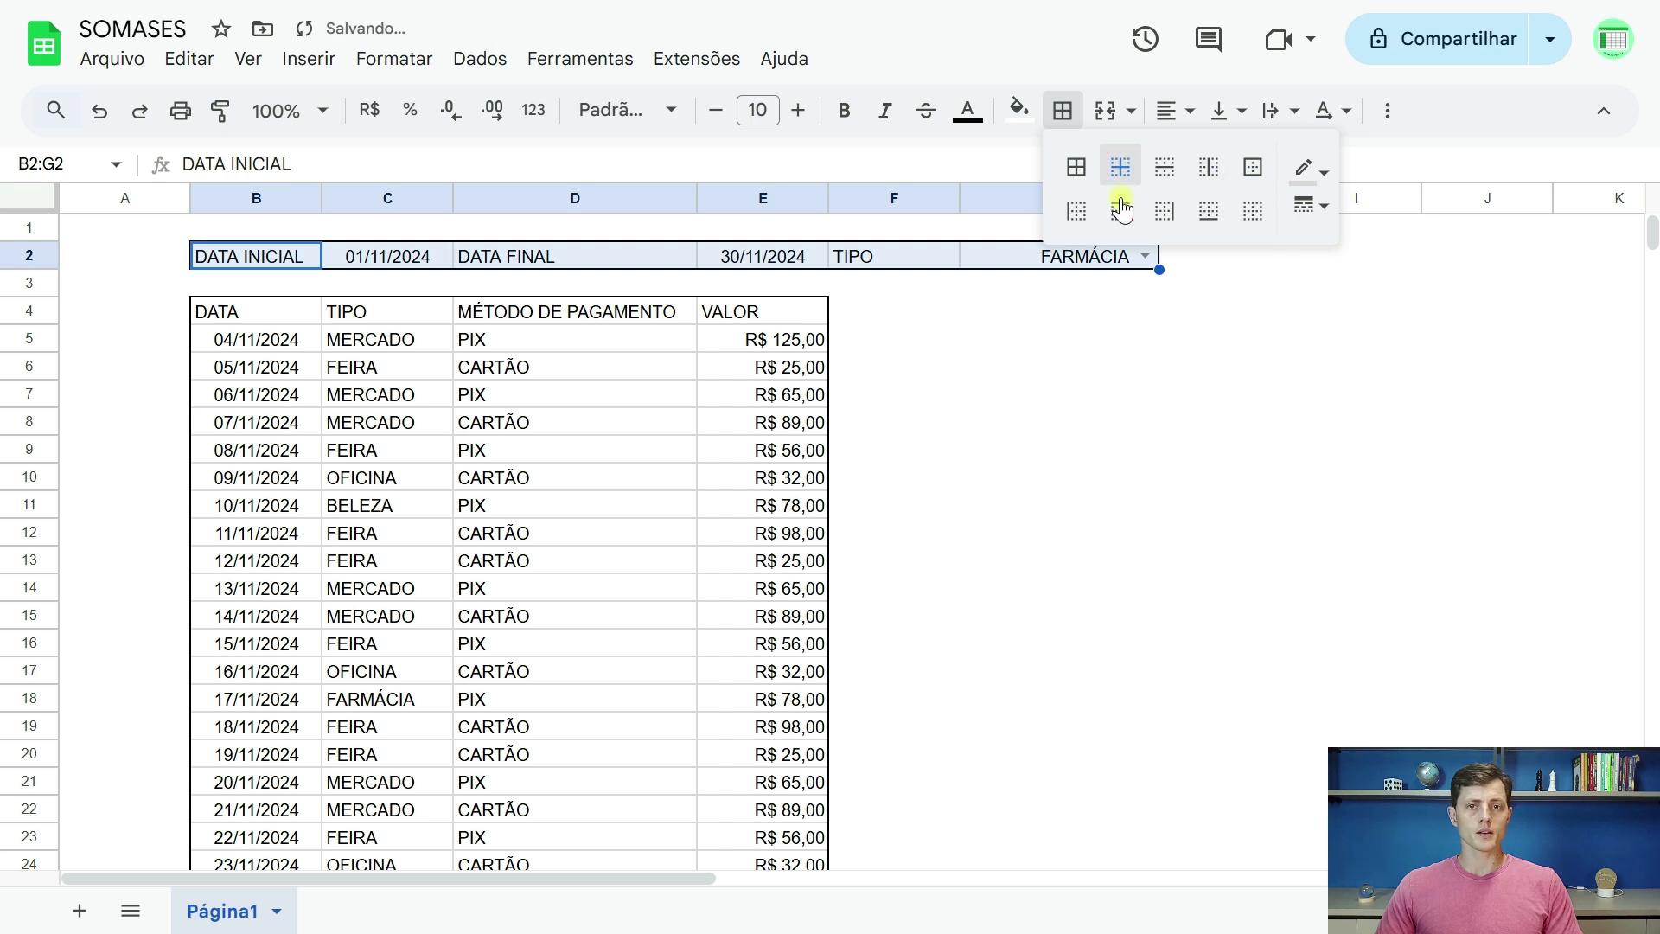
{"action": "left_click", "coordinate": [1186, 320]}
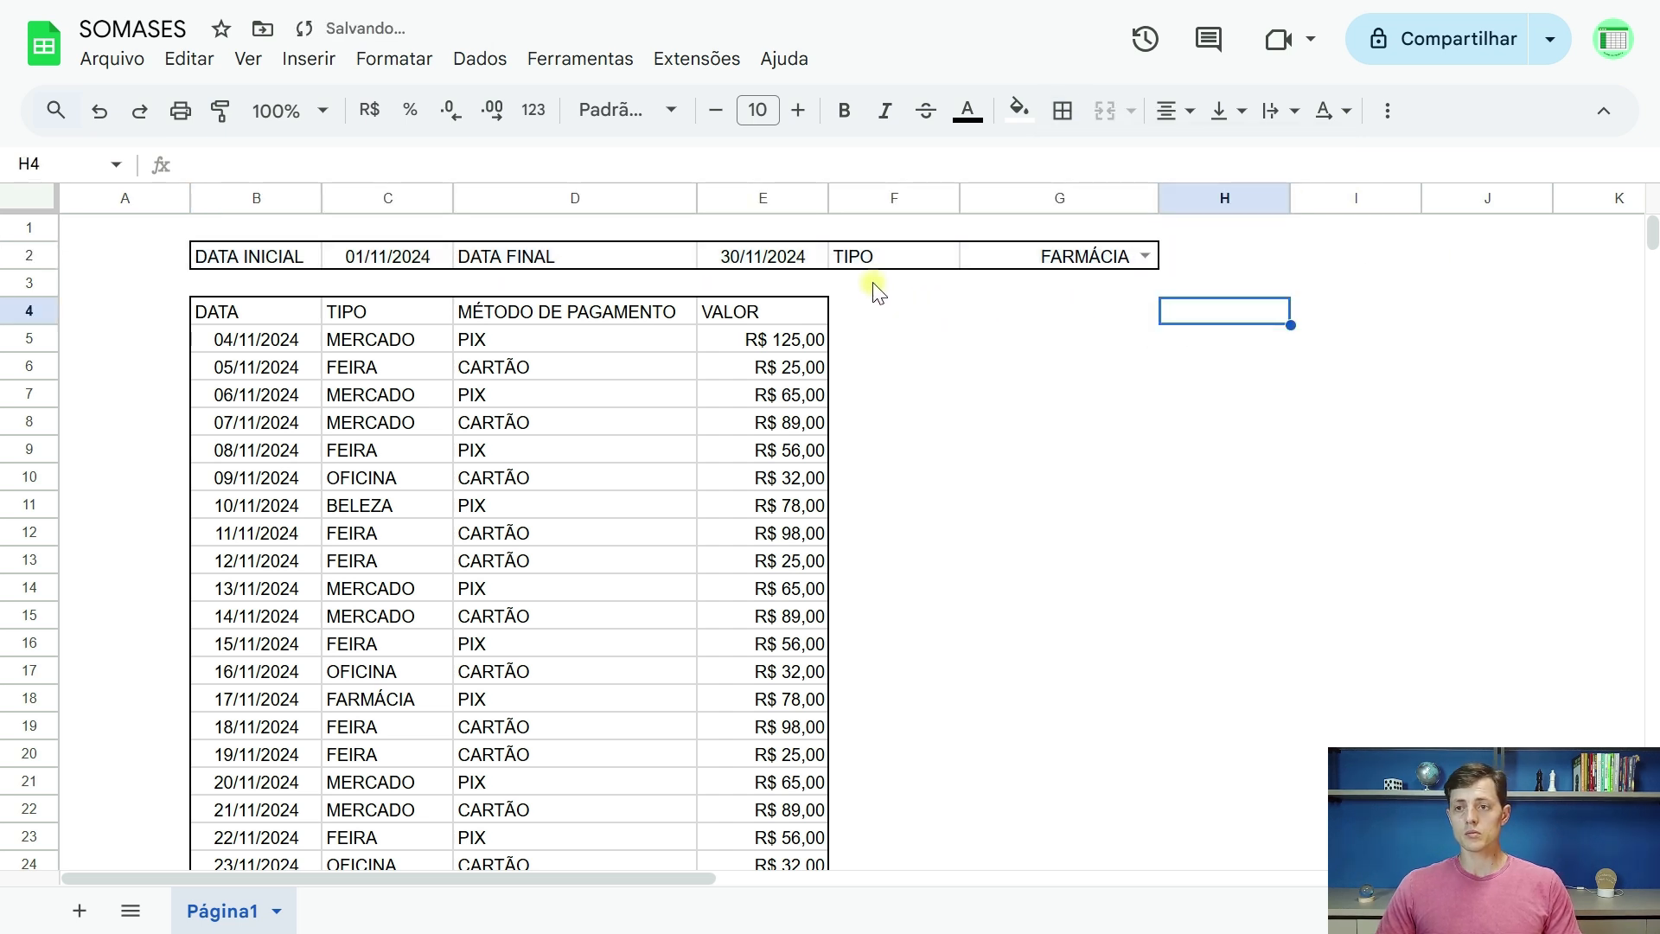
Insert two blank rows above row 3, between the filter row and the expense table
{"action": "left_click", "coordinate": [915, 312]}
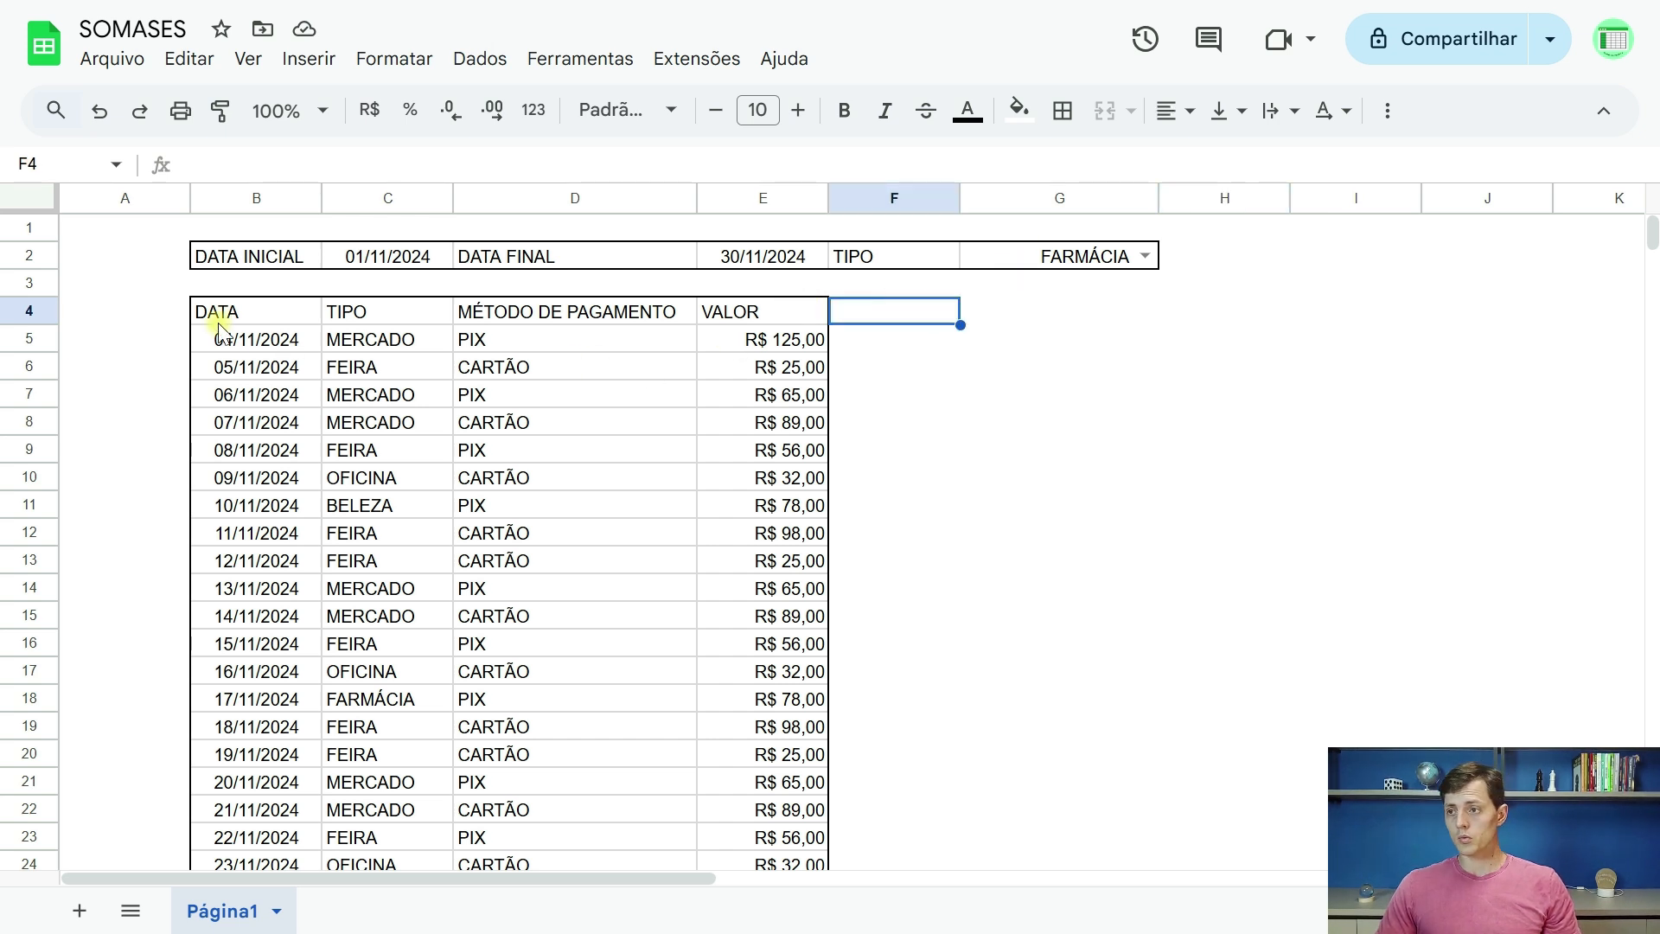
{"action": "left_click", "coordinate": [39, 283]}
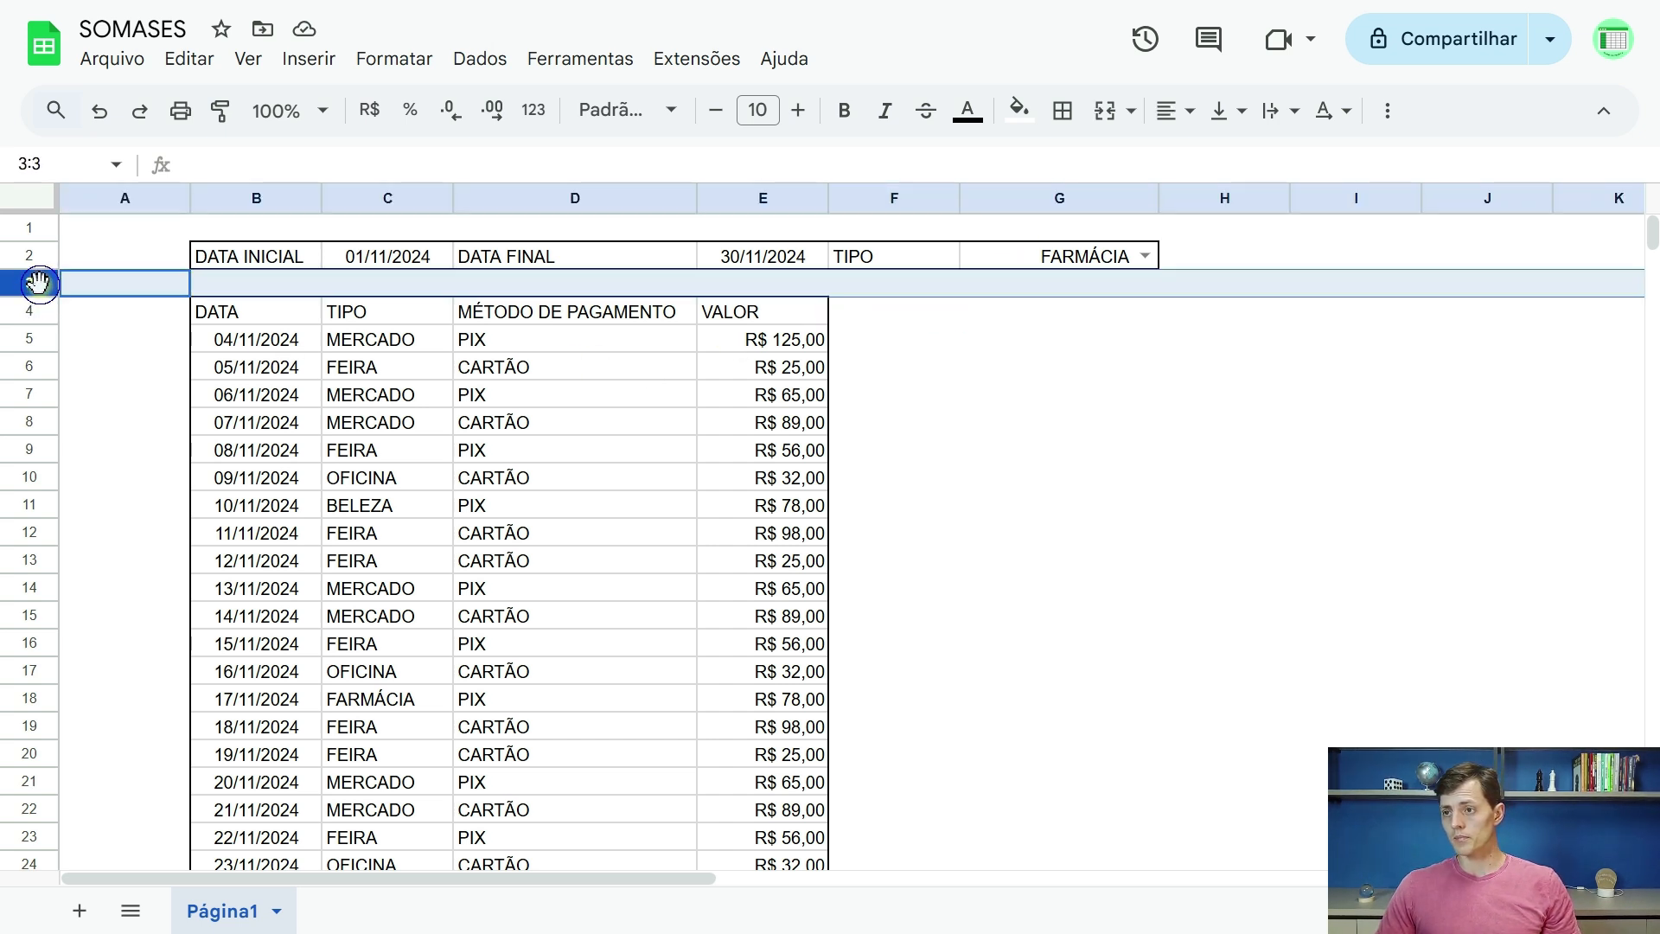
{"action": "right_click", "coordinate": [39, 283]}
{"action": "left_click", "coordinate": [149, 475]}
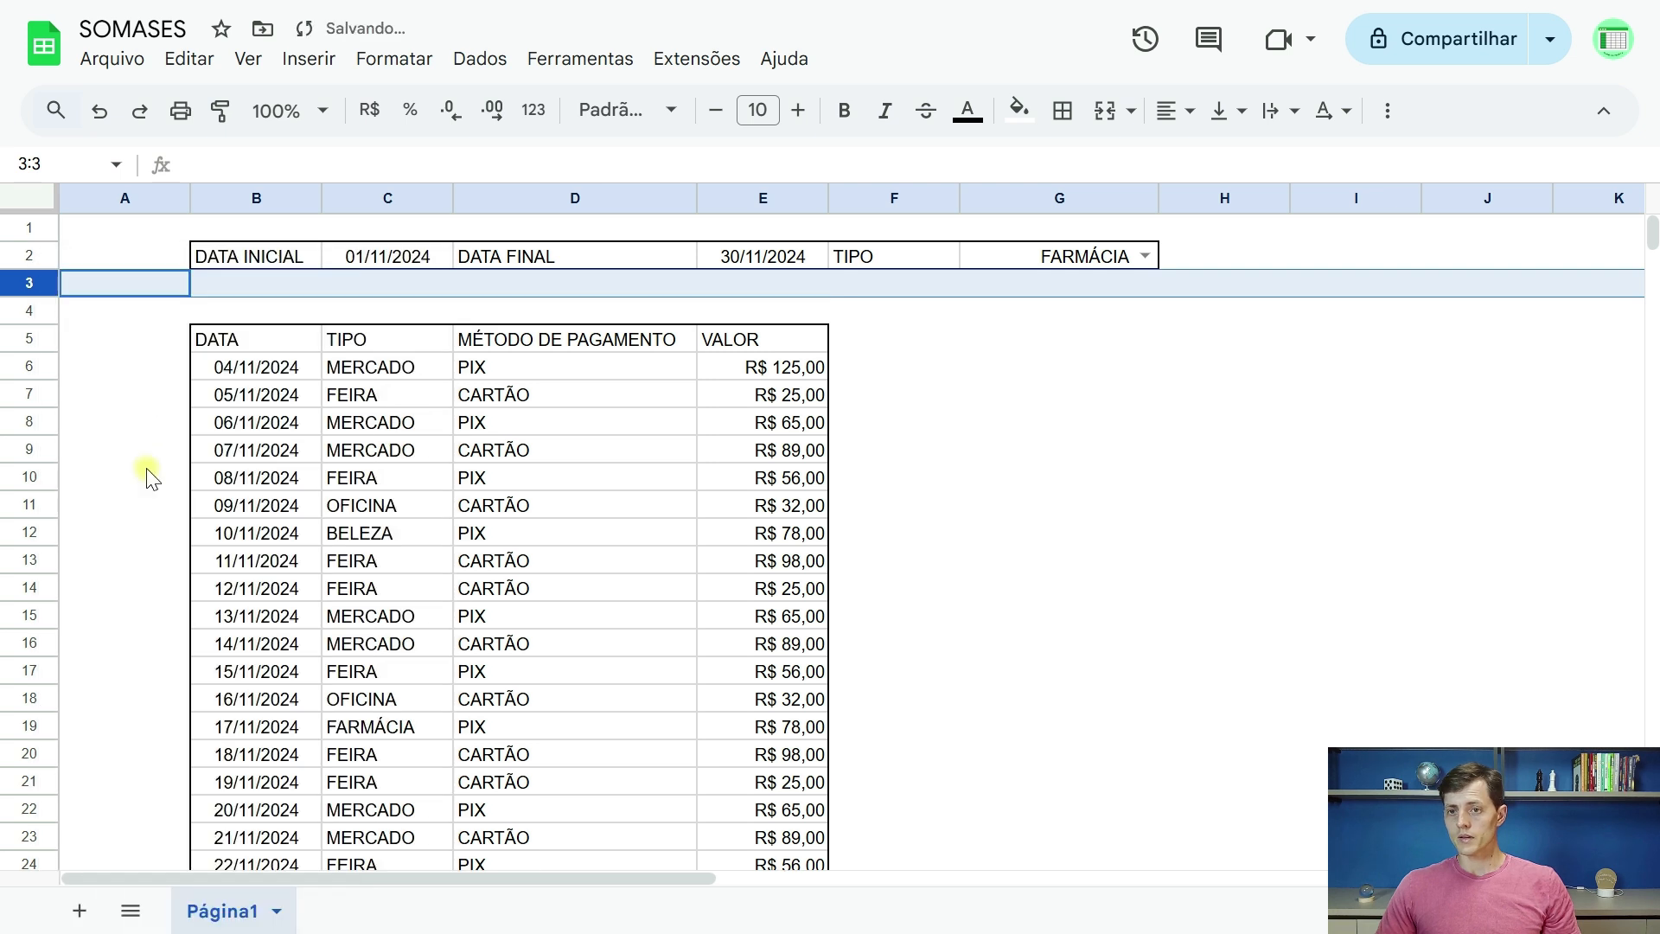
{"action": "right_click", "coordinate": [24, 277]}
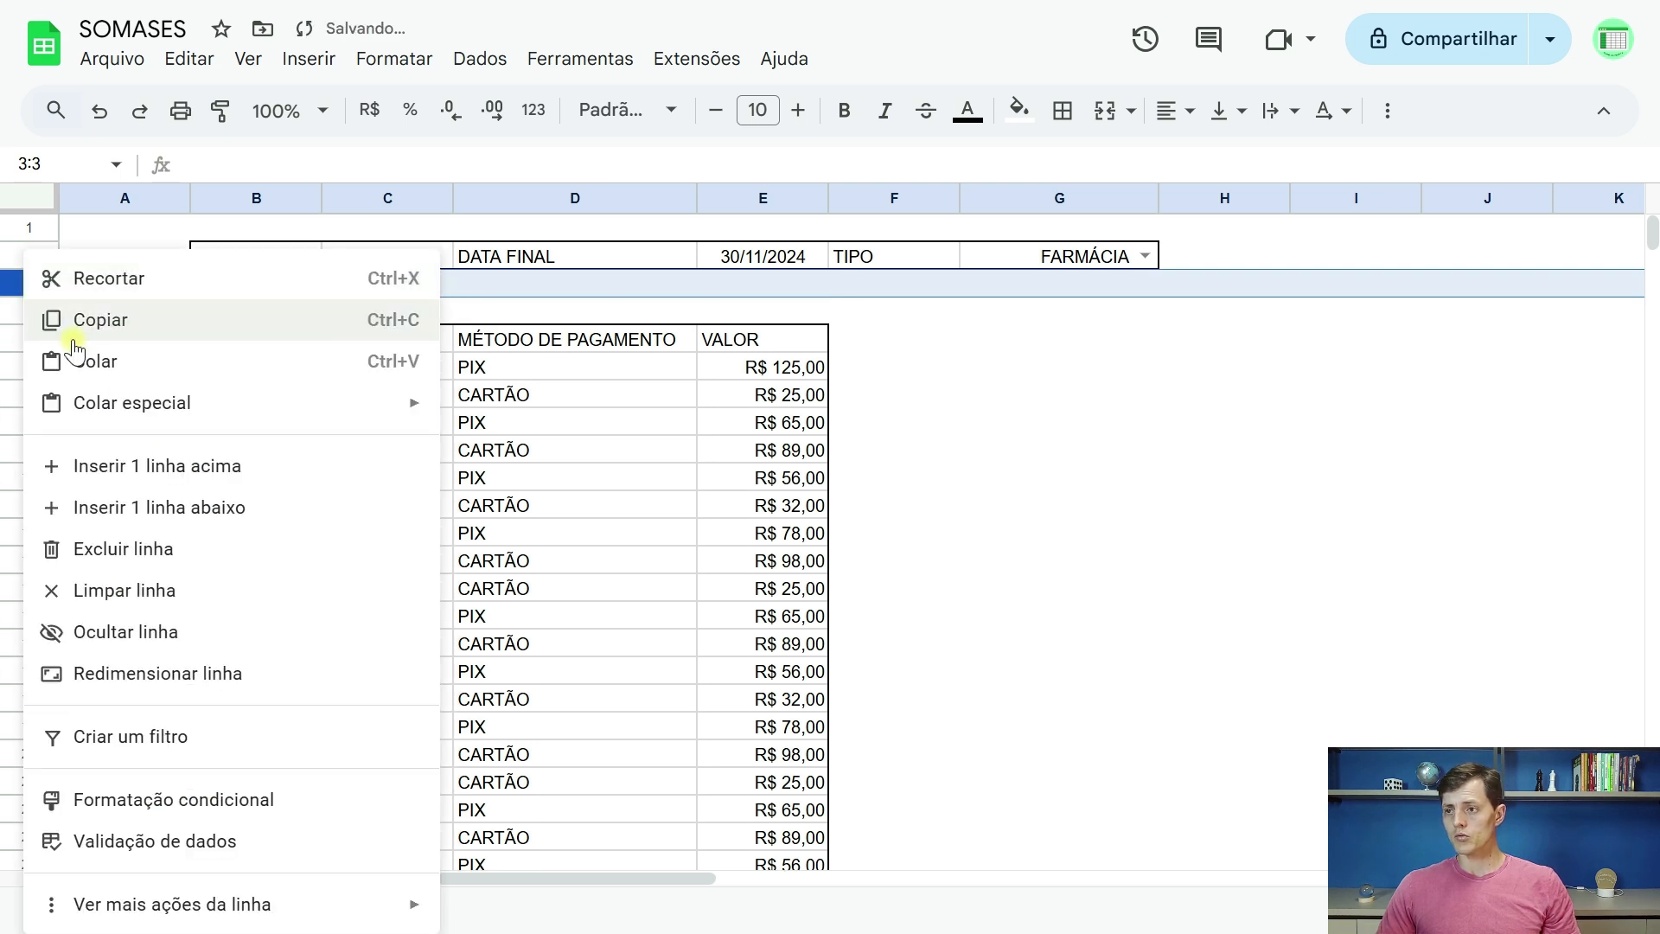
{"action": "left_click", "coordinate": [130, 475]}
{"action": "left_click", "coordinate": [564, 311]}
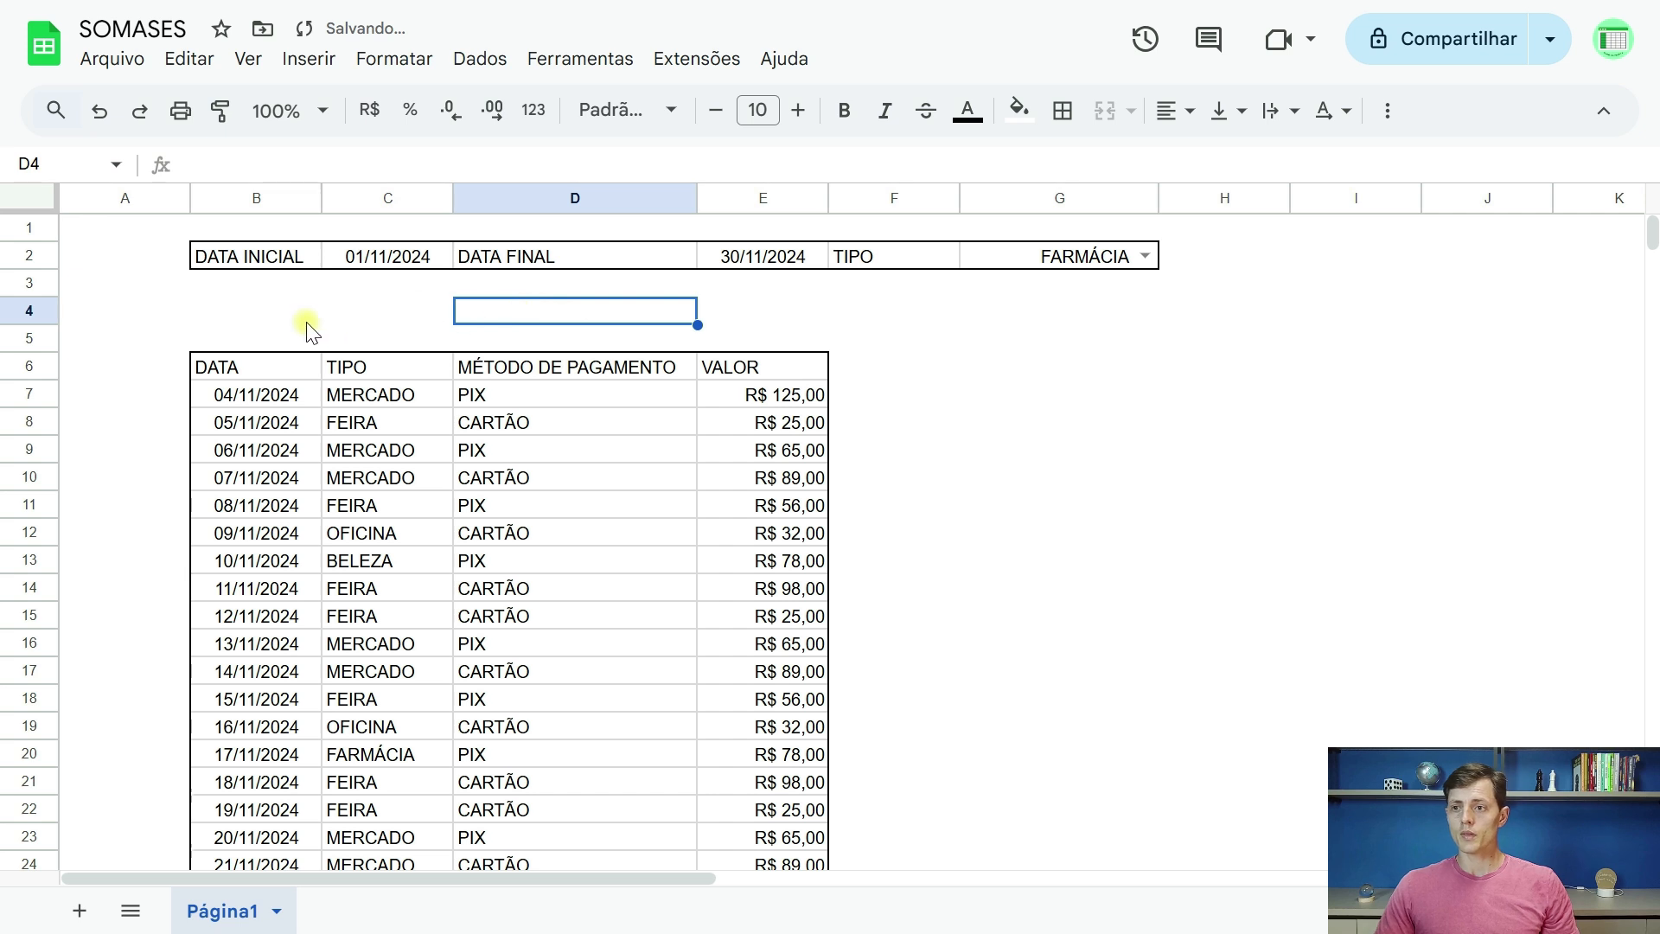
Enter the label SOMA TOTAL in cell C4 and align it to the right
{"action": "left_click", "coordinate": [285, 310]}
{"action": "left_click", "coordinate": [350, 322]}
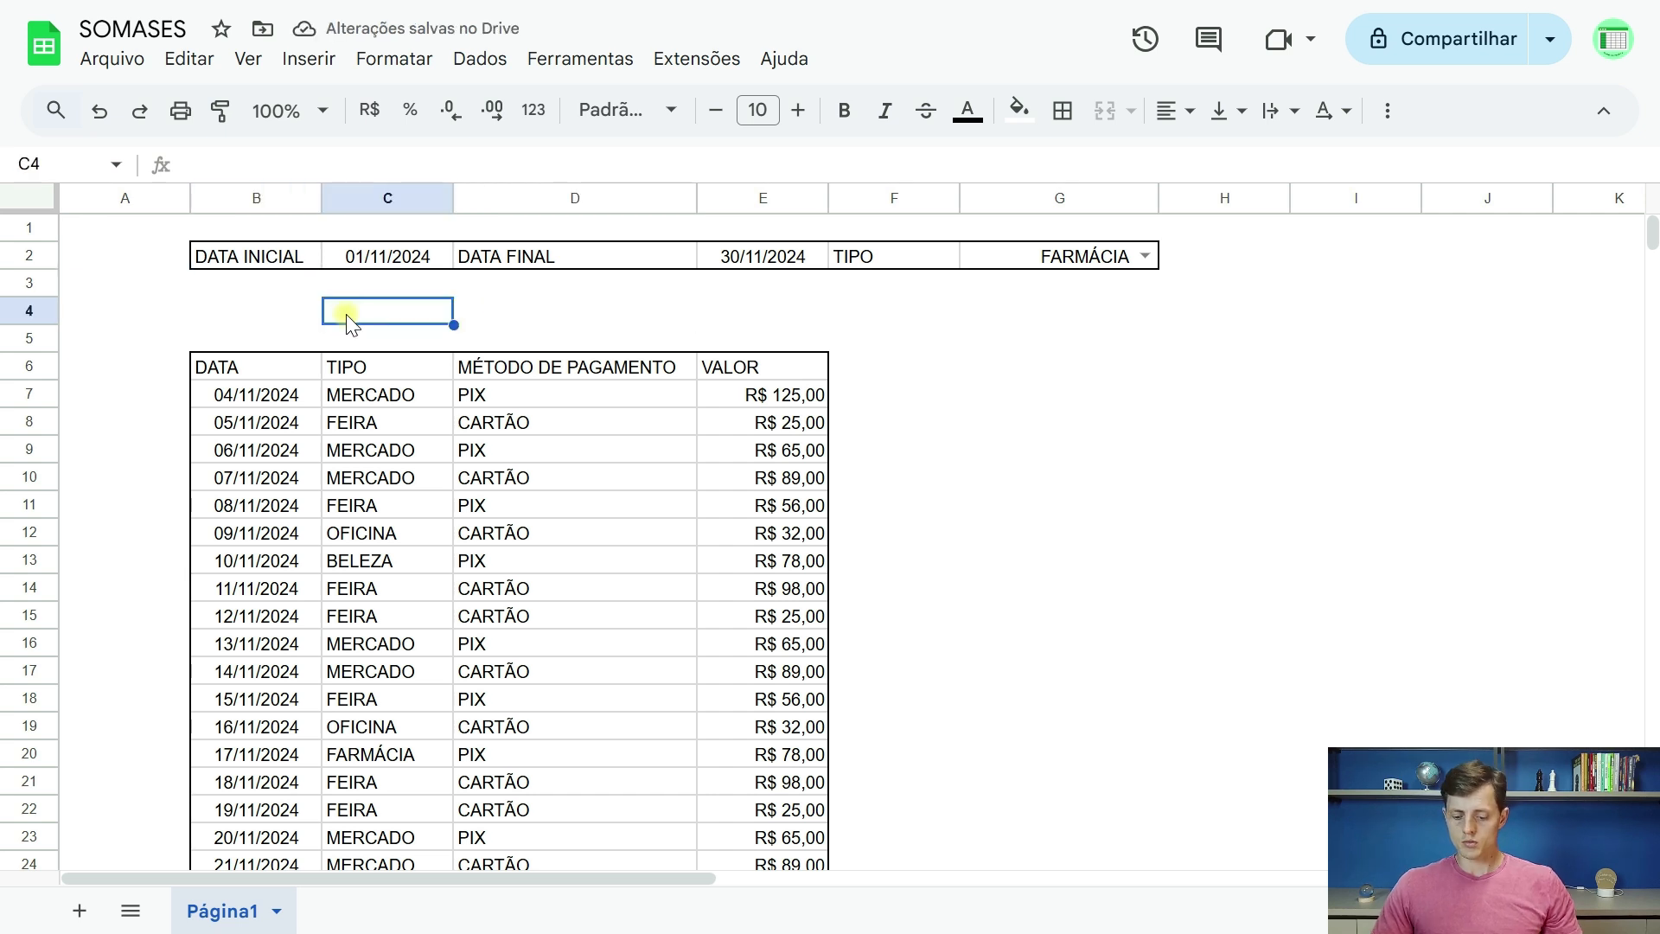
{"action": "type", "text": "SOMA TOT"}
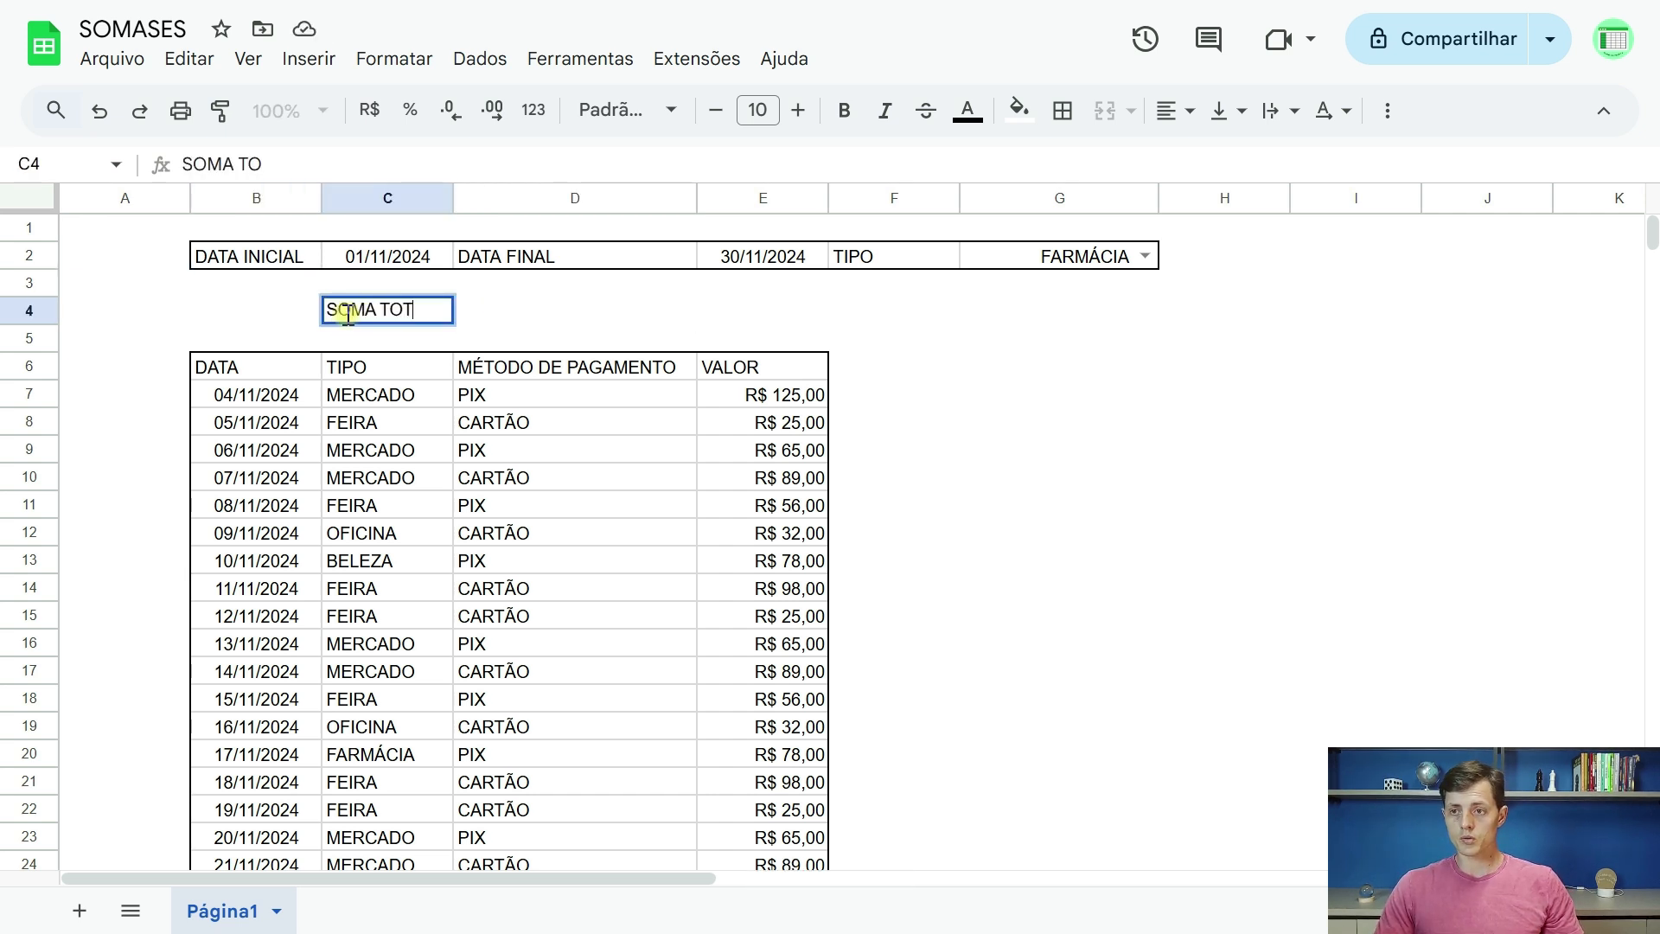
{"action": "key", "text": "Return"}
{"action": "left_click", "coordinate": [423, 320]}
{"action": "left_click", "coordinate": [1169, 111]}
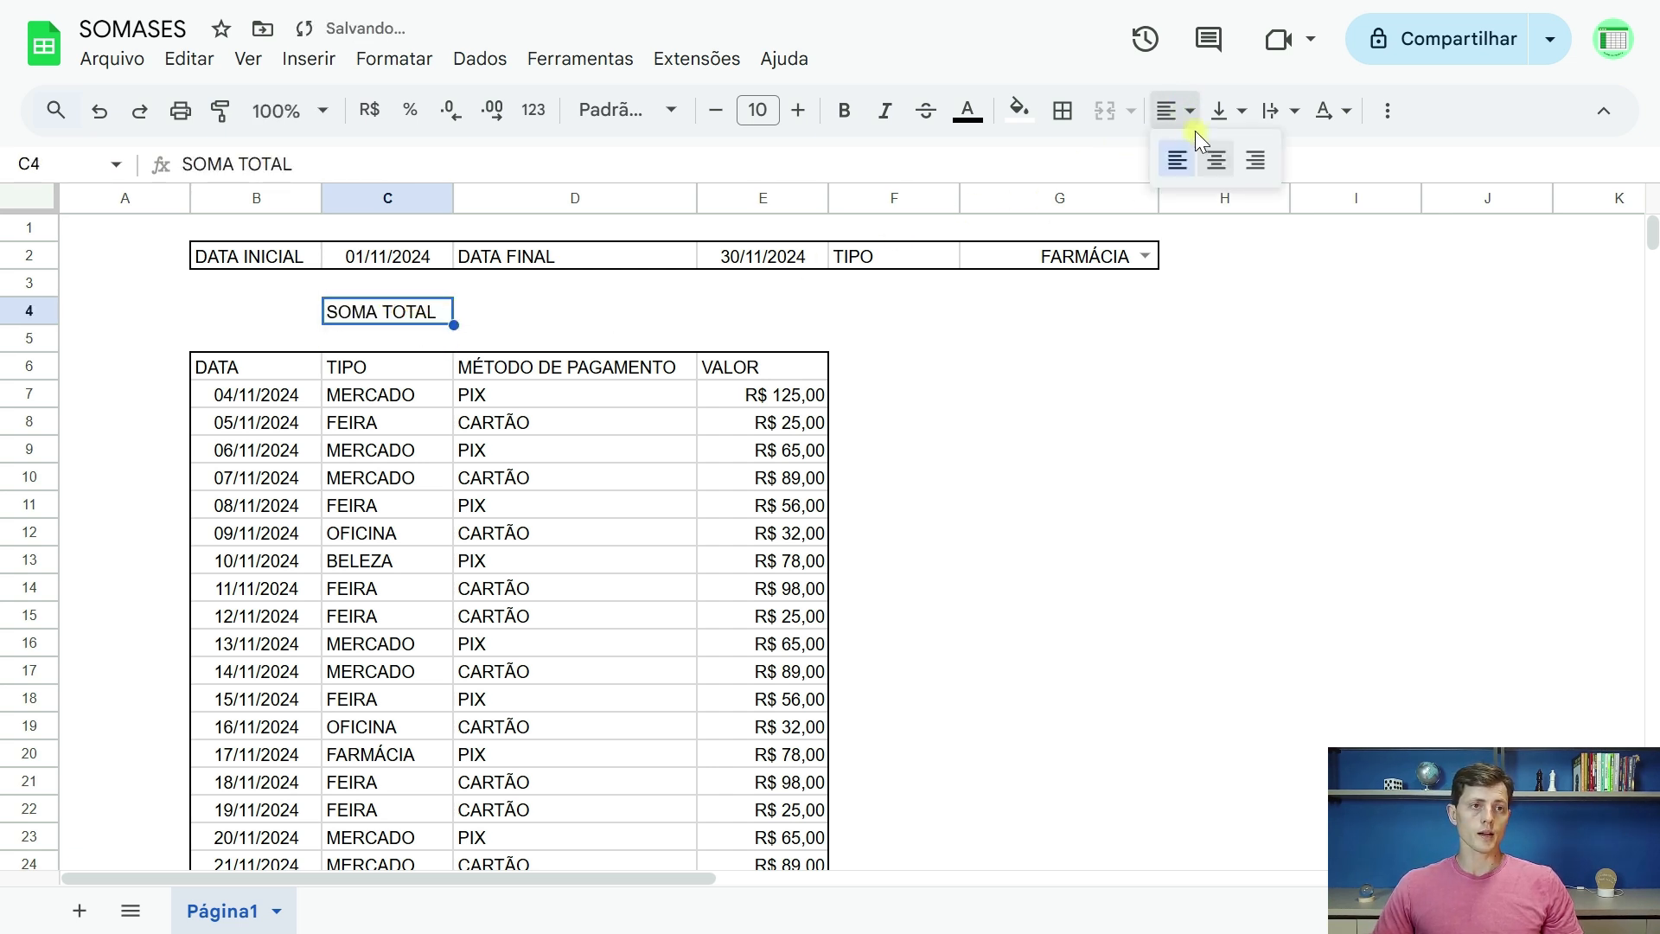
{"action": "left_click", "coordinate": [1253, 159]}
Start a SOMASES formula in D4 with the VALOR column, E6:E29, as the sum range
{"action": "left_click", "coordinate": [616, 319]}
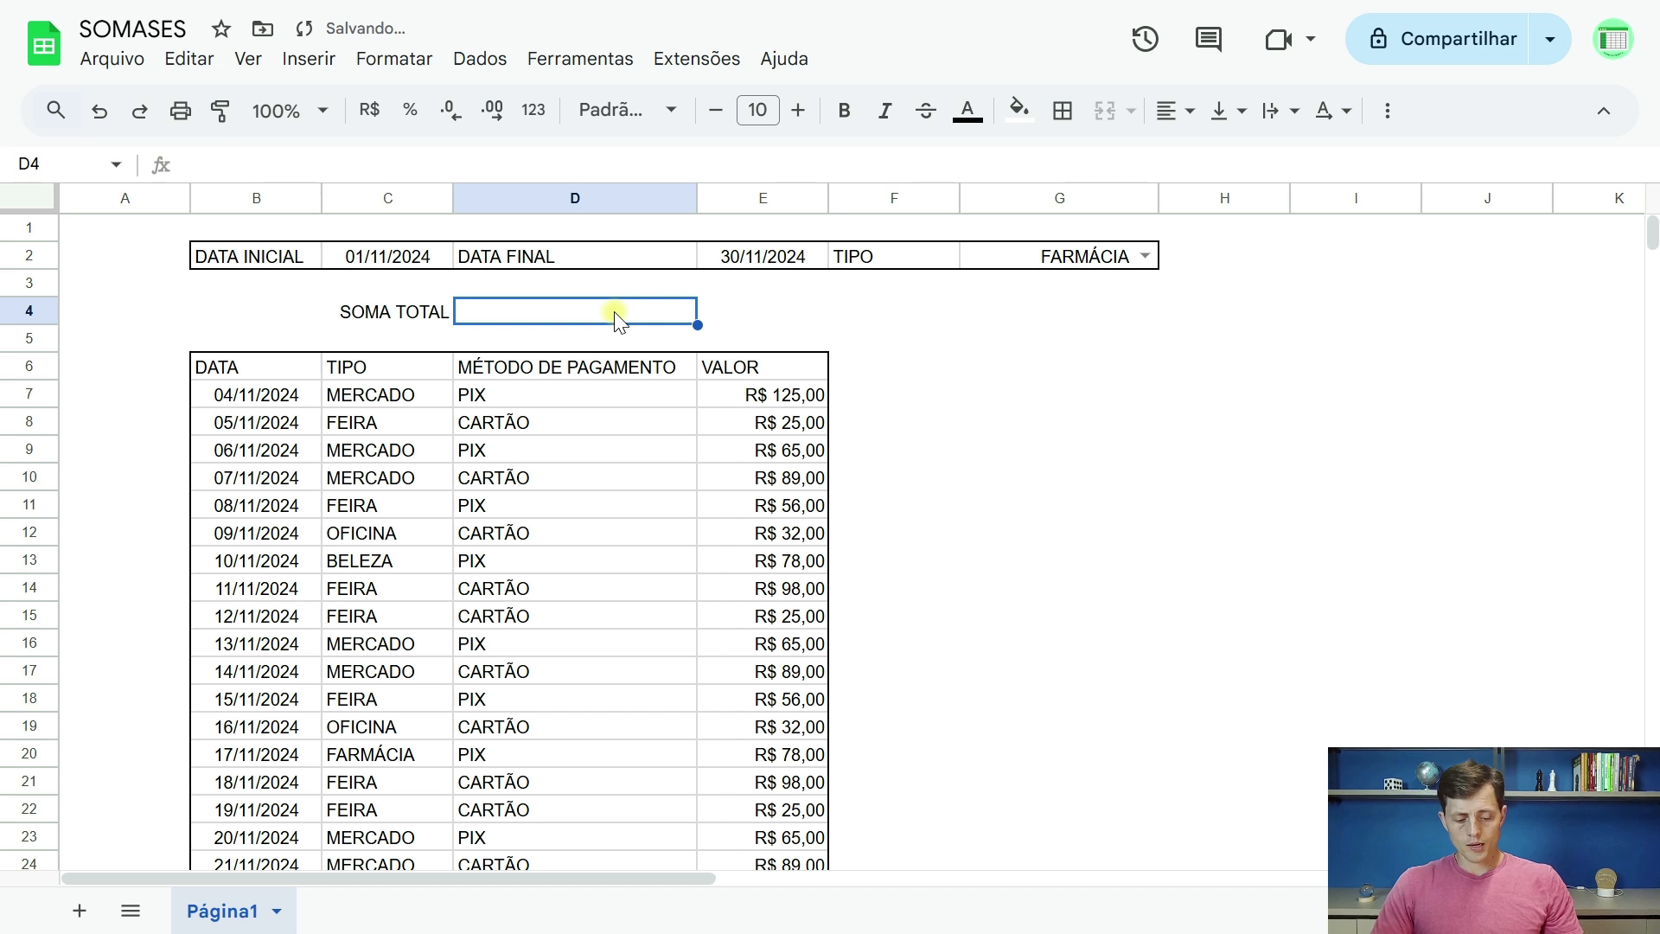
{"action": "type", "text": "=SOMASES"}
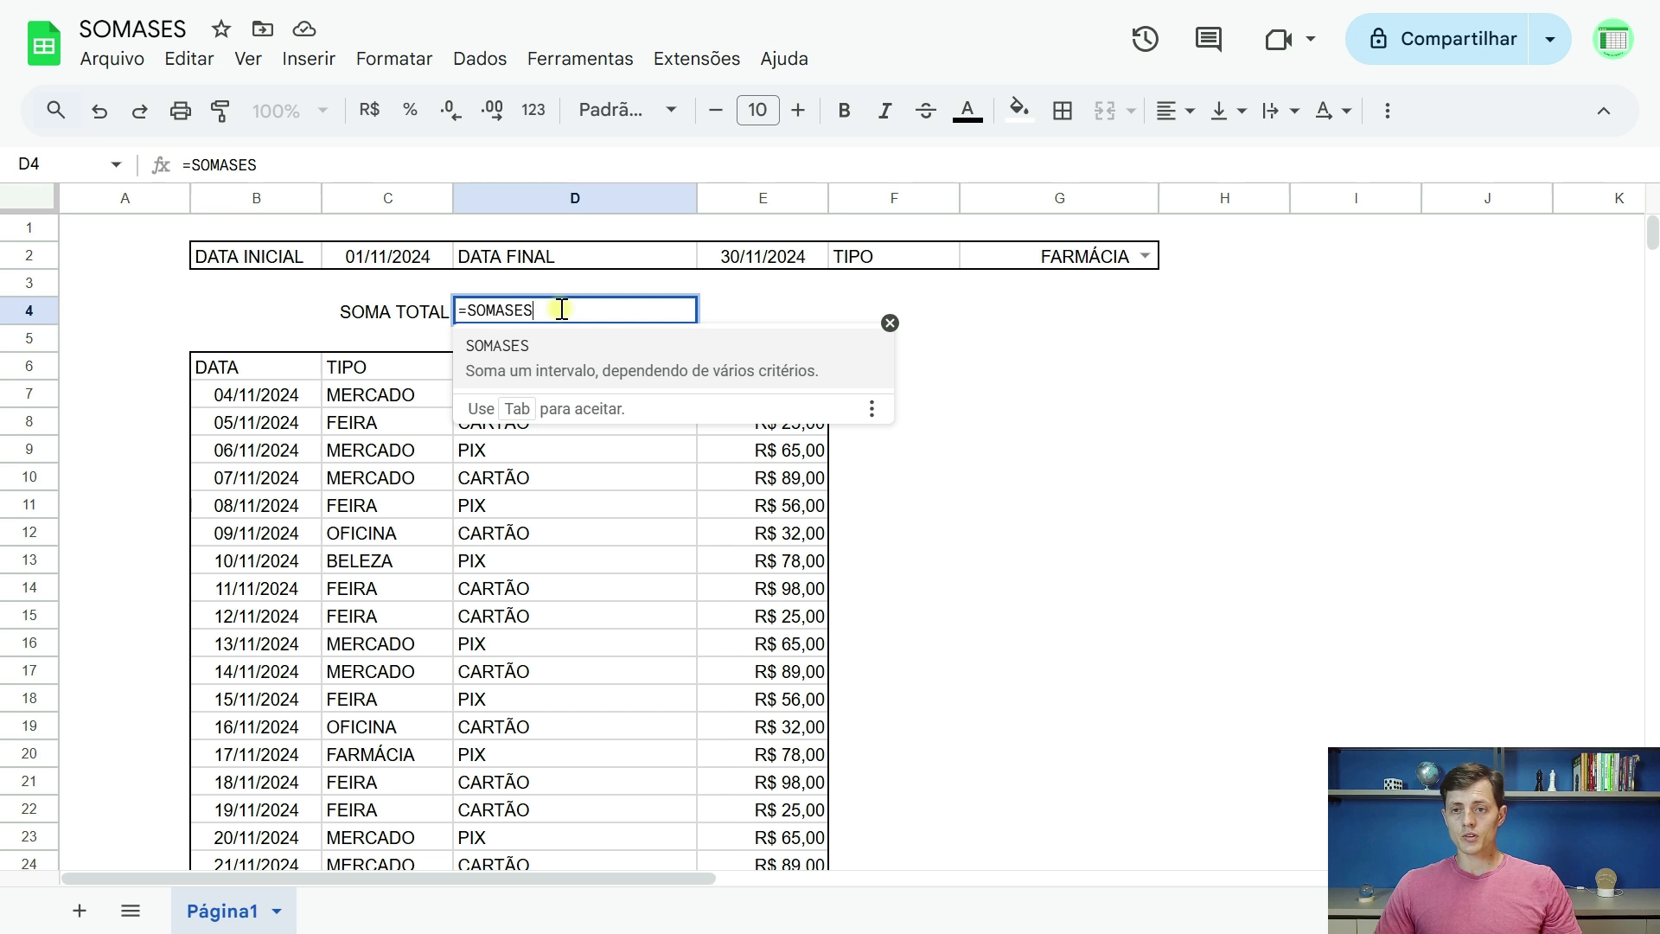
{"action": "left_click", "coordinate": [557, 359]}
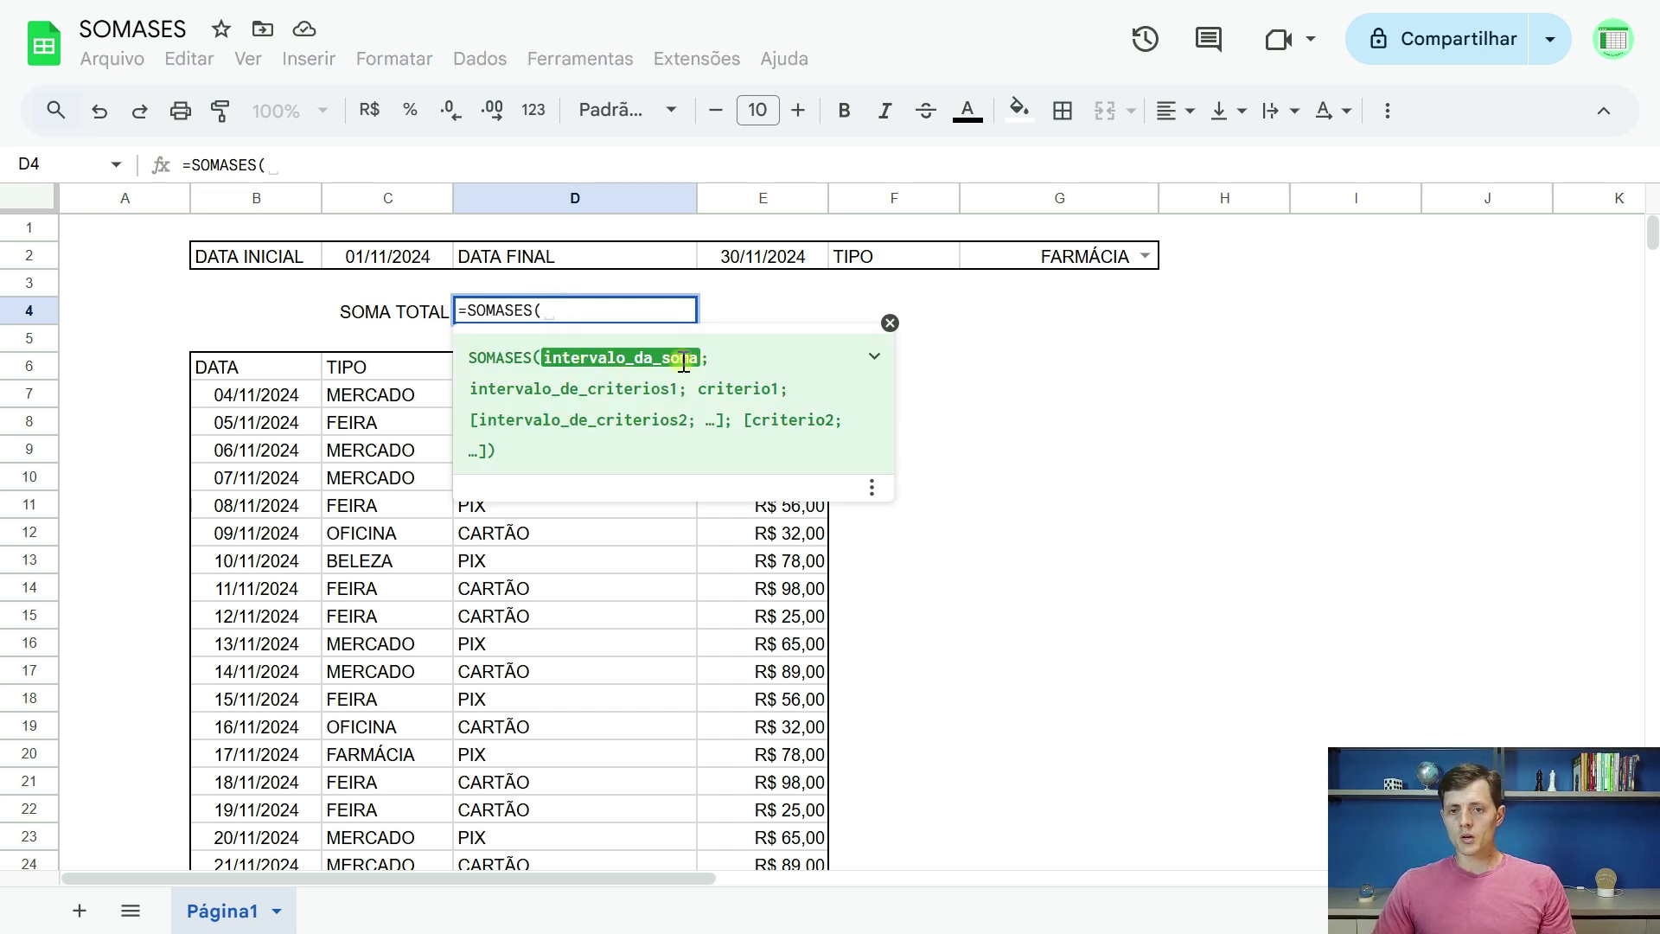
{"action": "left_click", "coordinate": [890, 324]}
{"action": "left_click", "coordinate": [780, 367]}
{"action": "left_click_drag", "start_coordinate": [780, 367], "coordinate": [817, 913]}
{"action": "left_click_drag", "start_coordinate": [821, 930], "coordinate": [791, 550]}
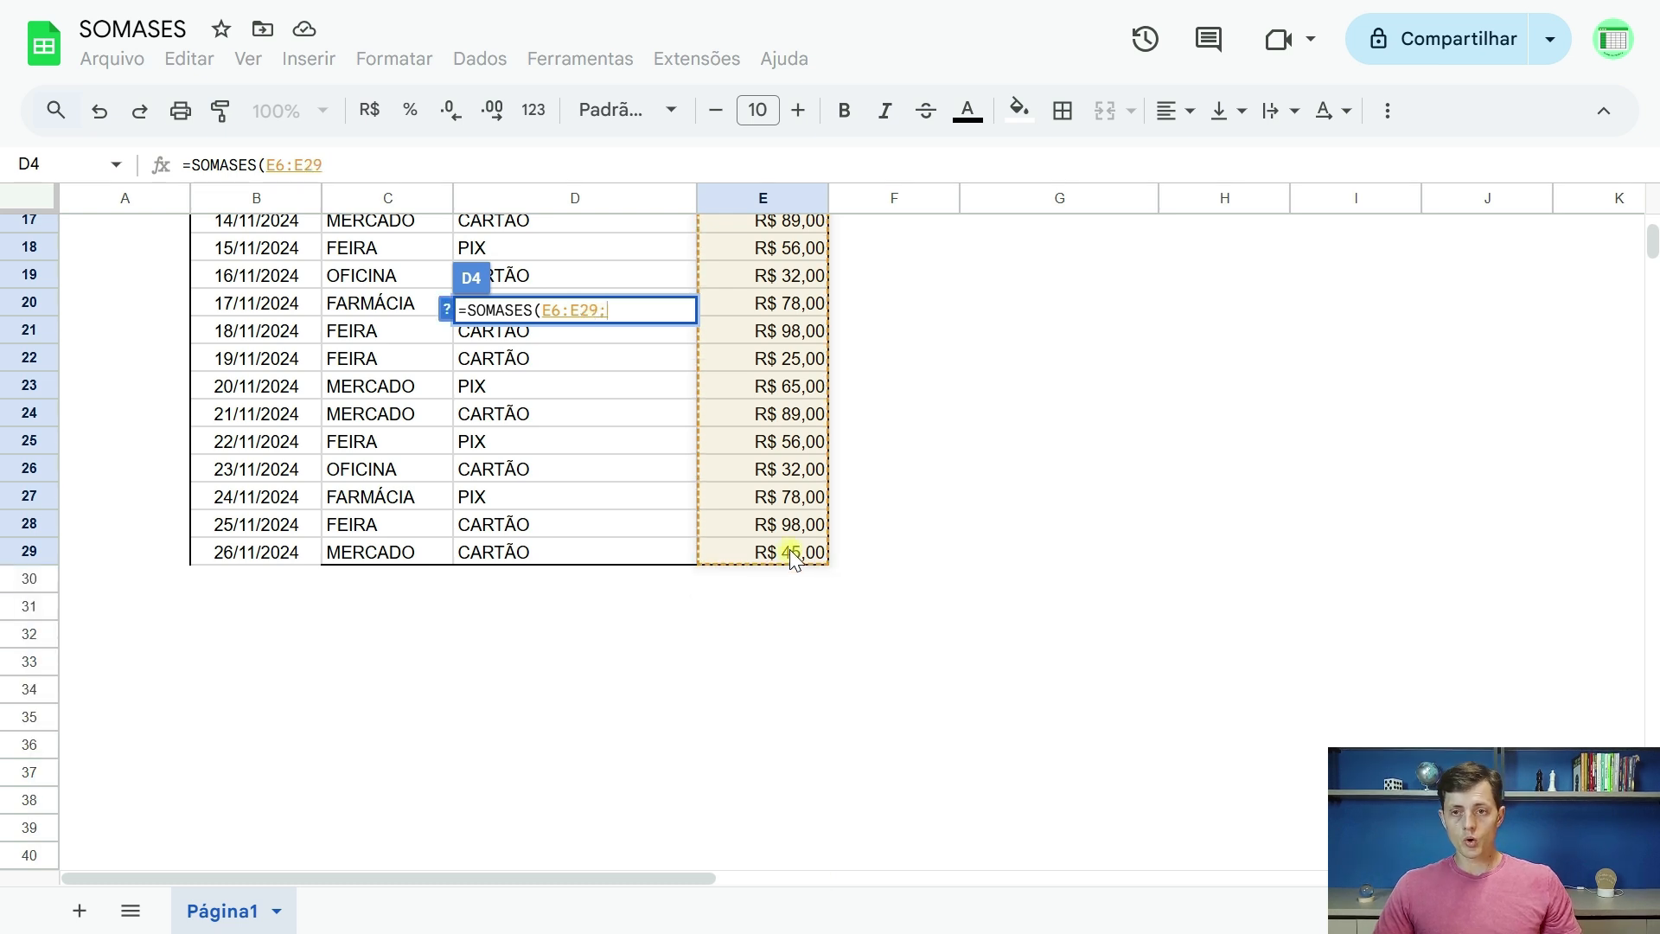
Add the first criterion to the D4 formula: DATA range B6:B29 with the condition ">="&C2
{"action": "type", "text": ";"}
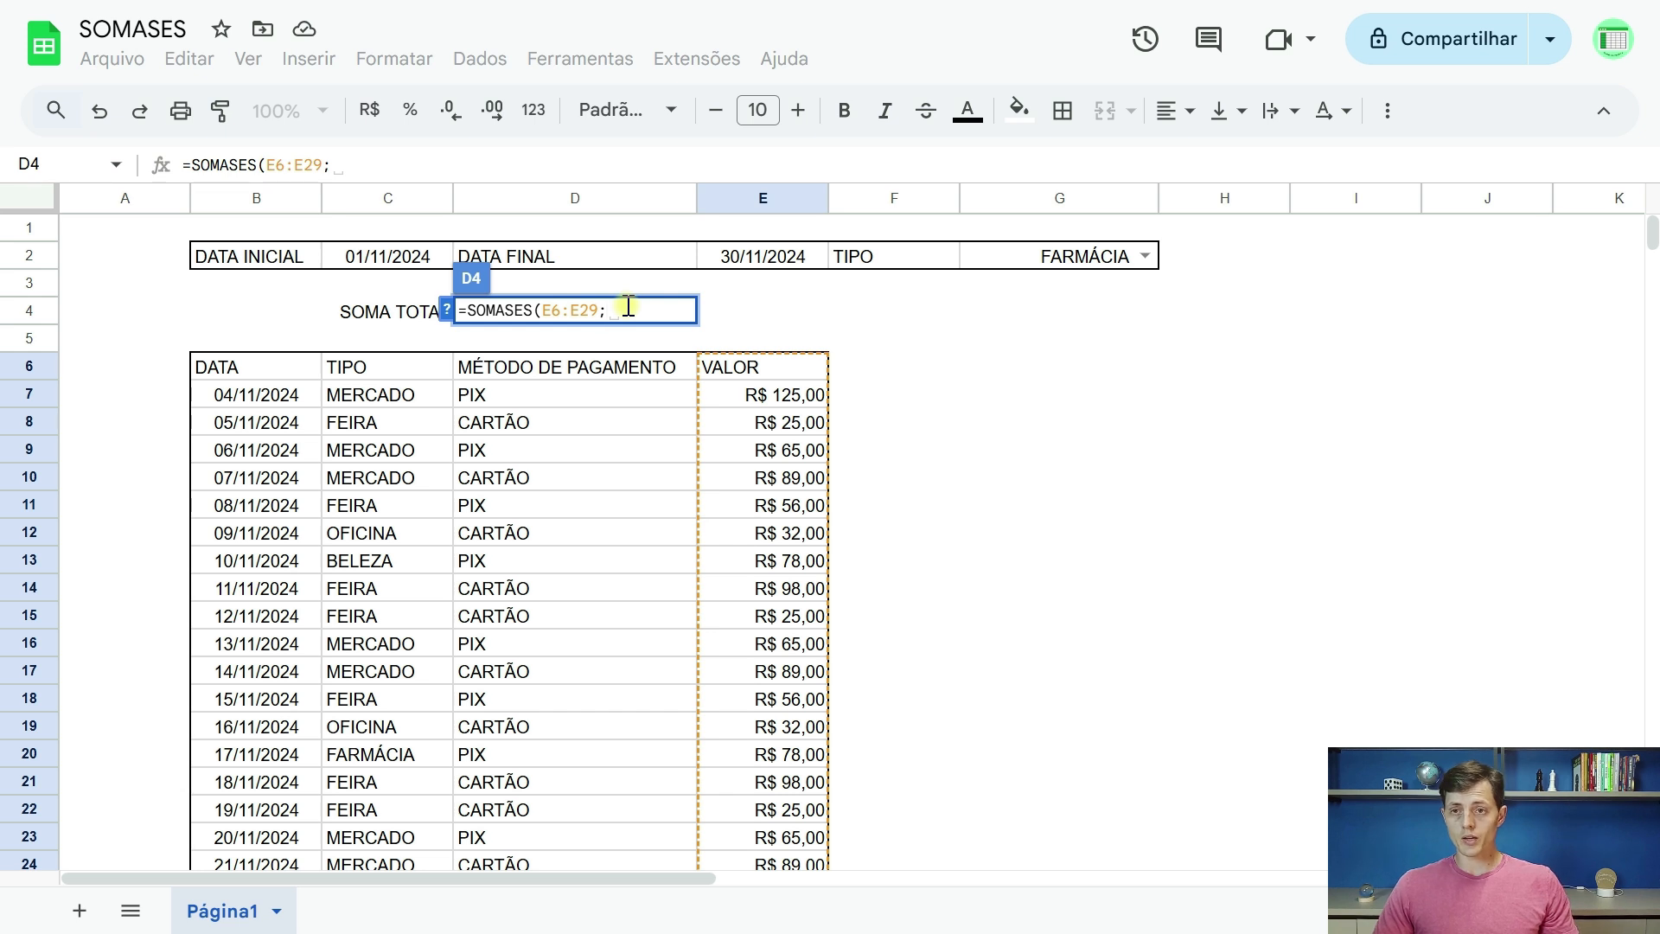
{"action": "left_click", "coordinate": [391, 259]}
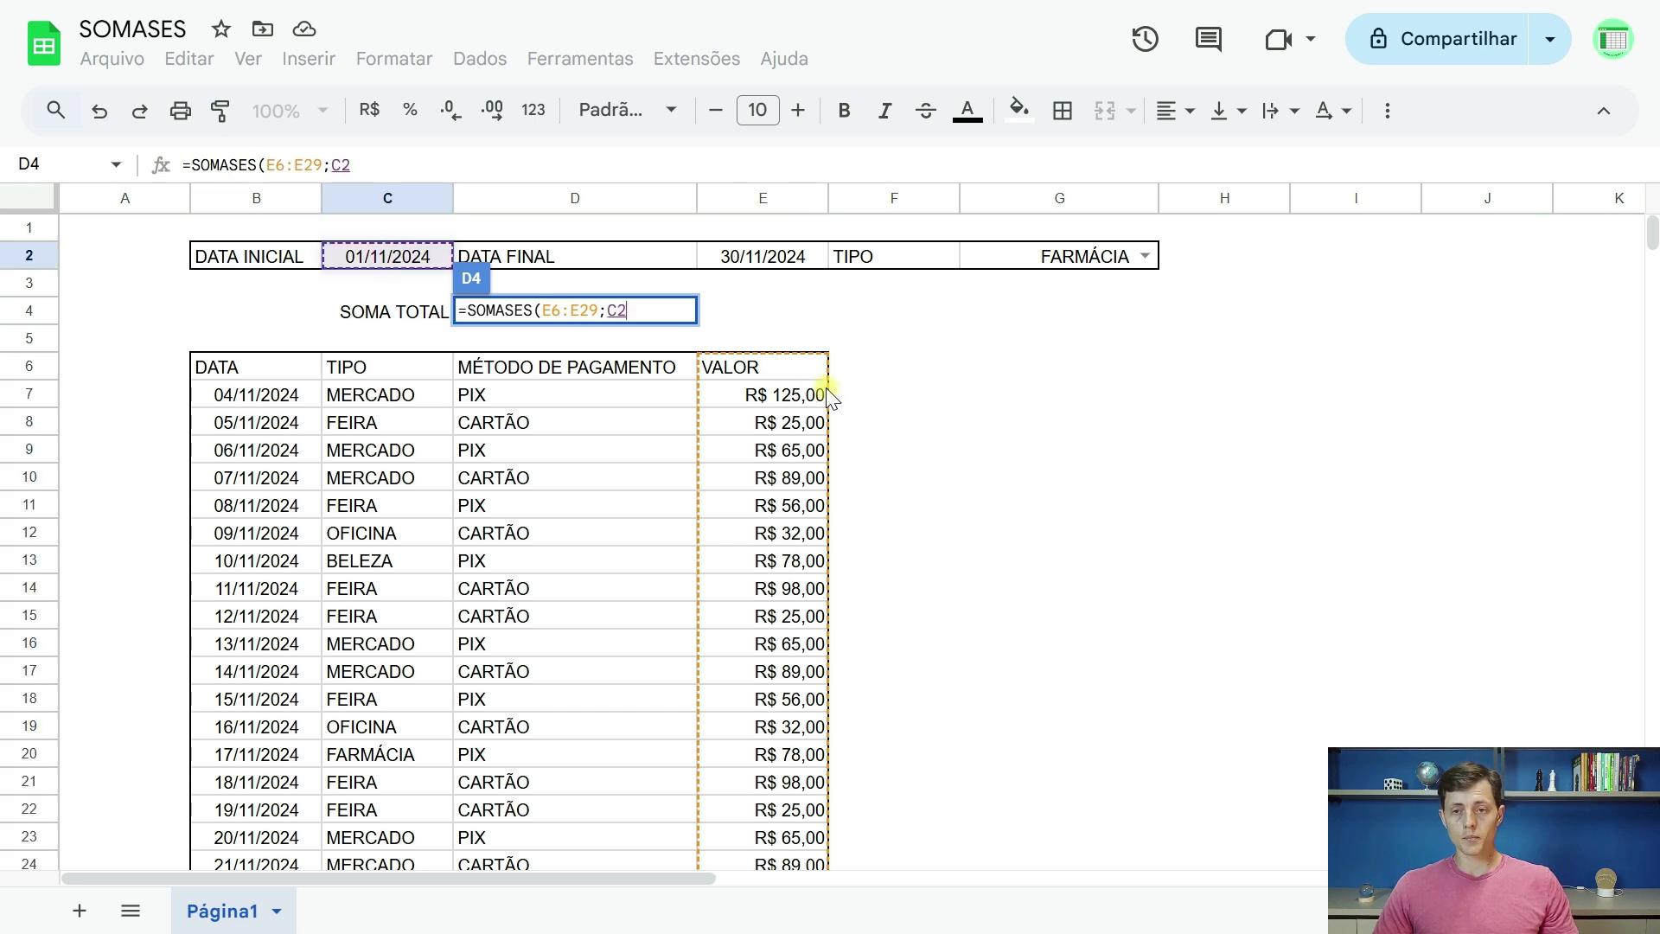
{"action": "type", "text": ";"}
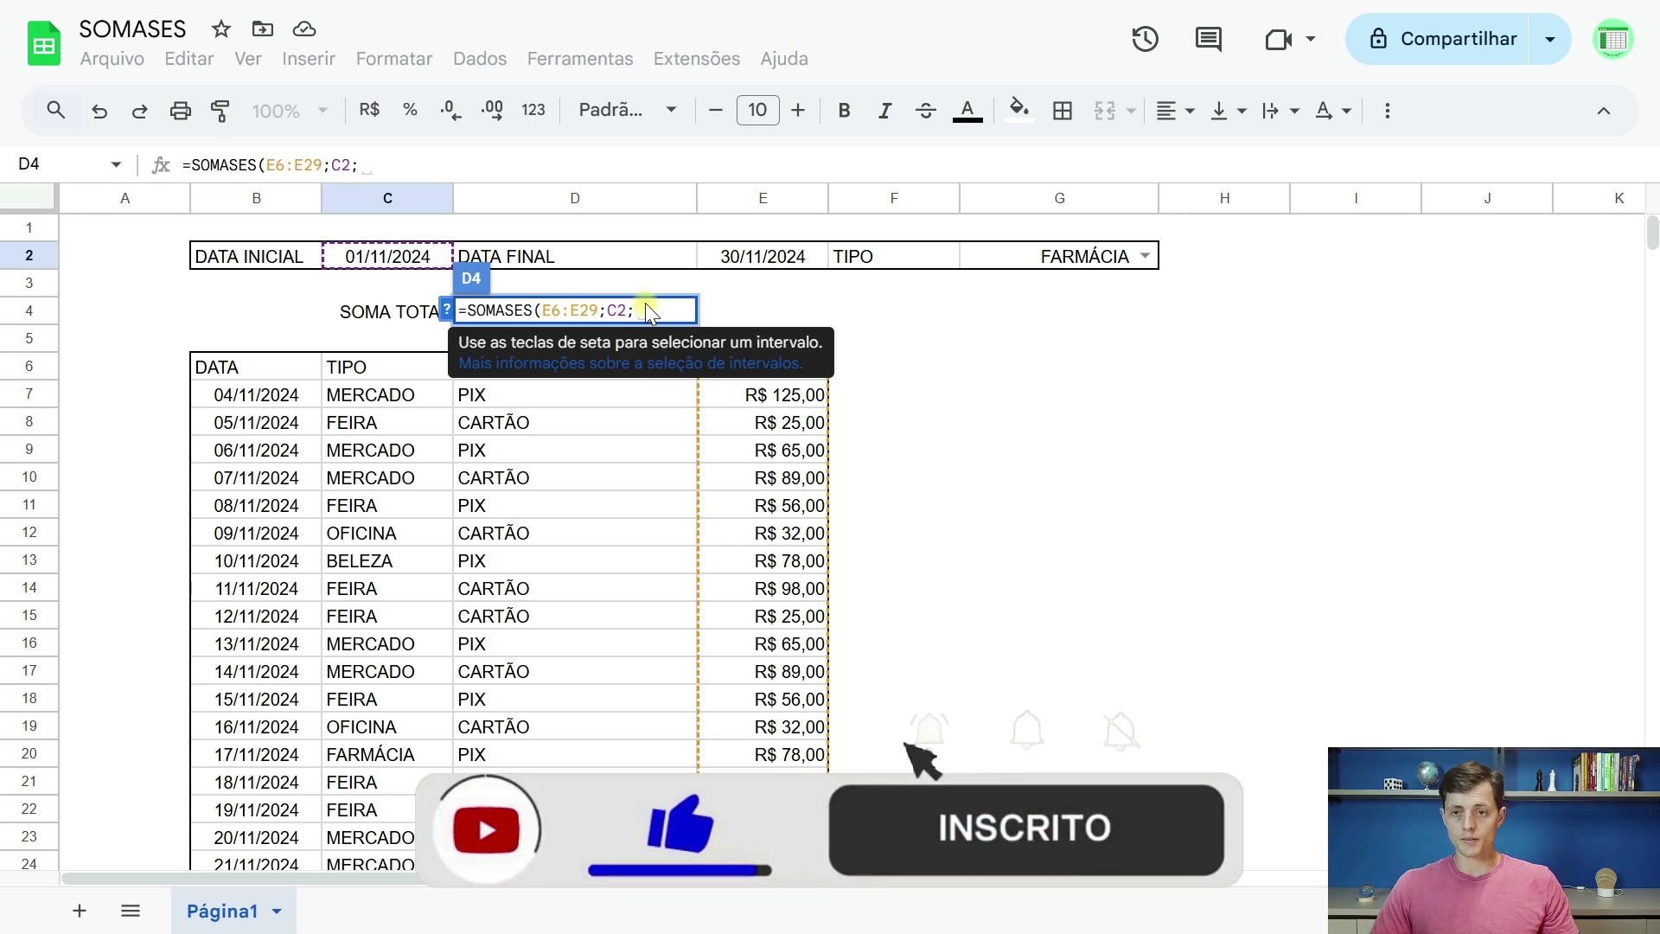
{"action": "type", "text": "\">="}
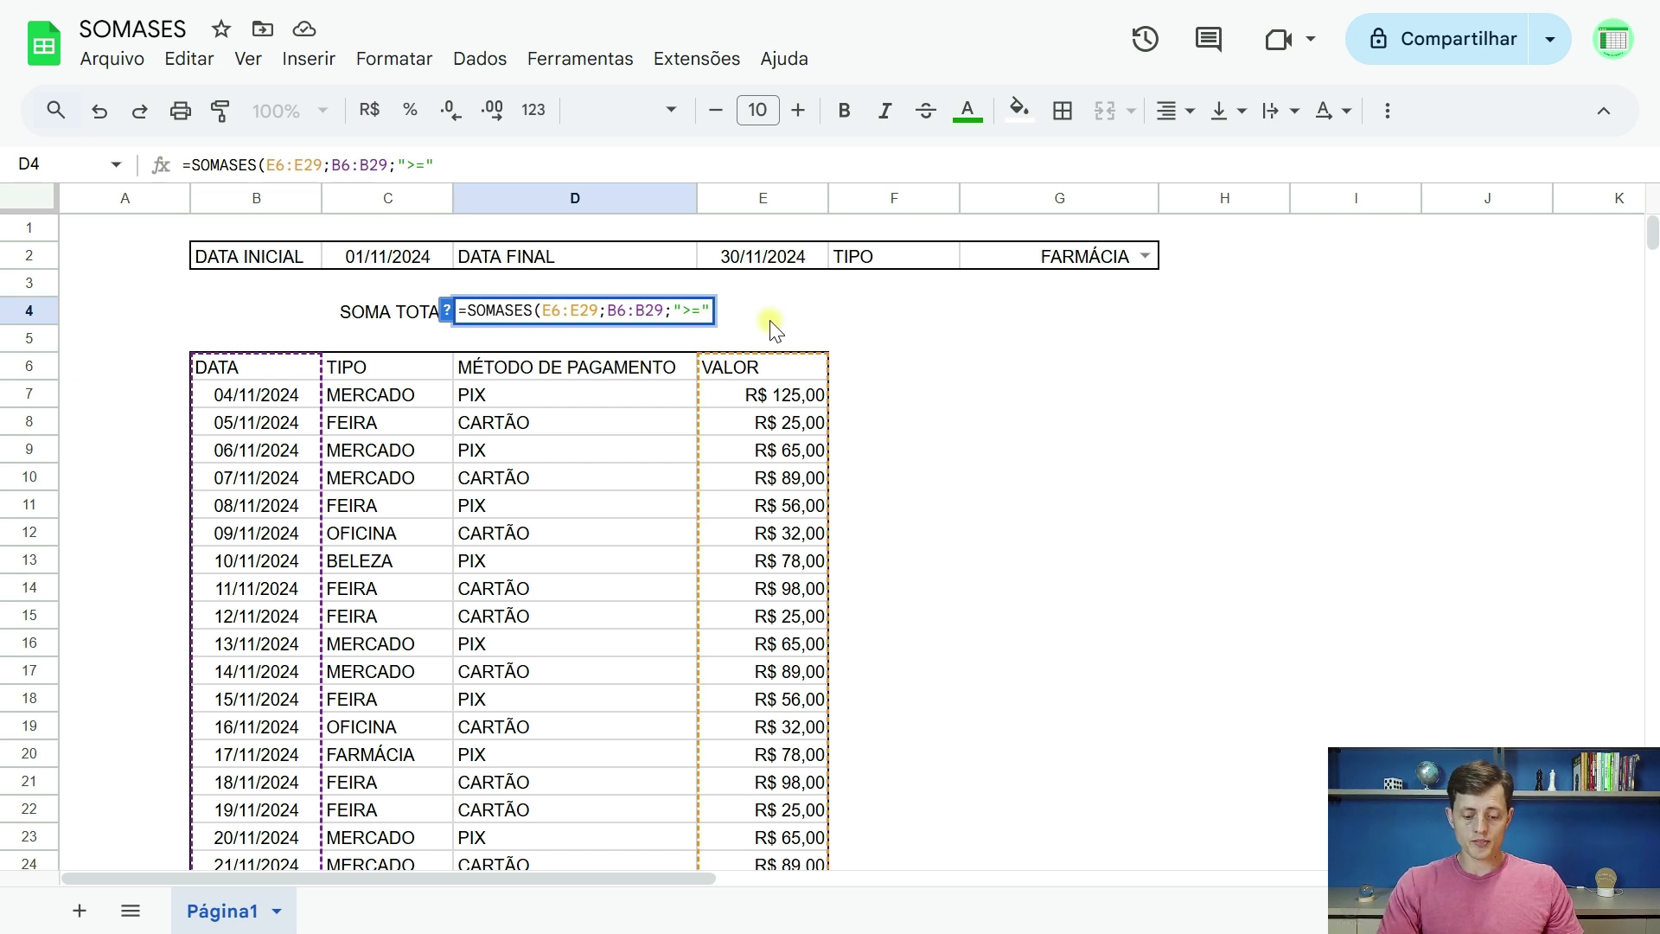
{"action": "type", "text": "&"}
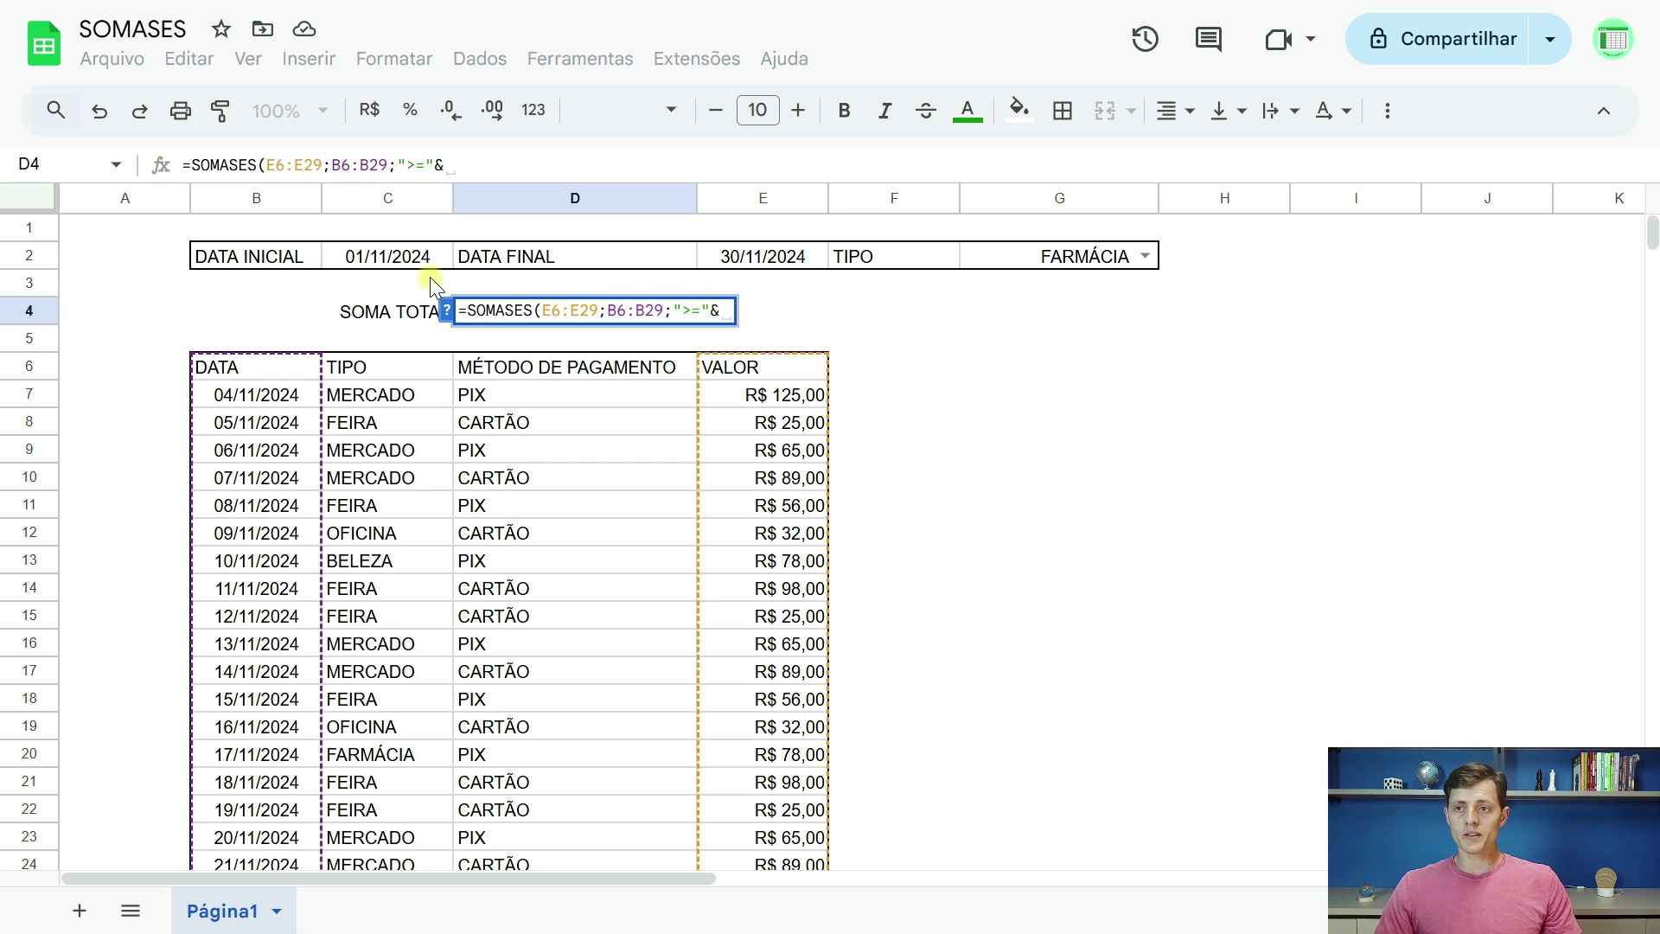
{"action": "left_click", "coordinate": [389, 257]}
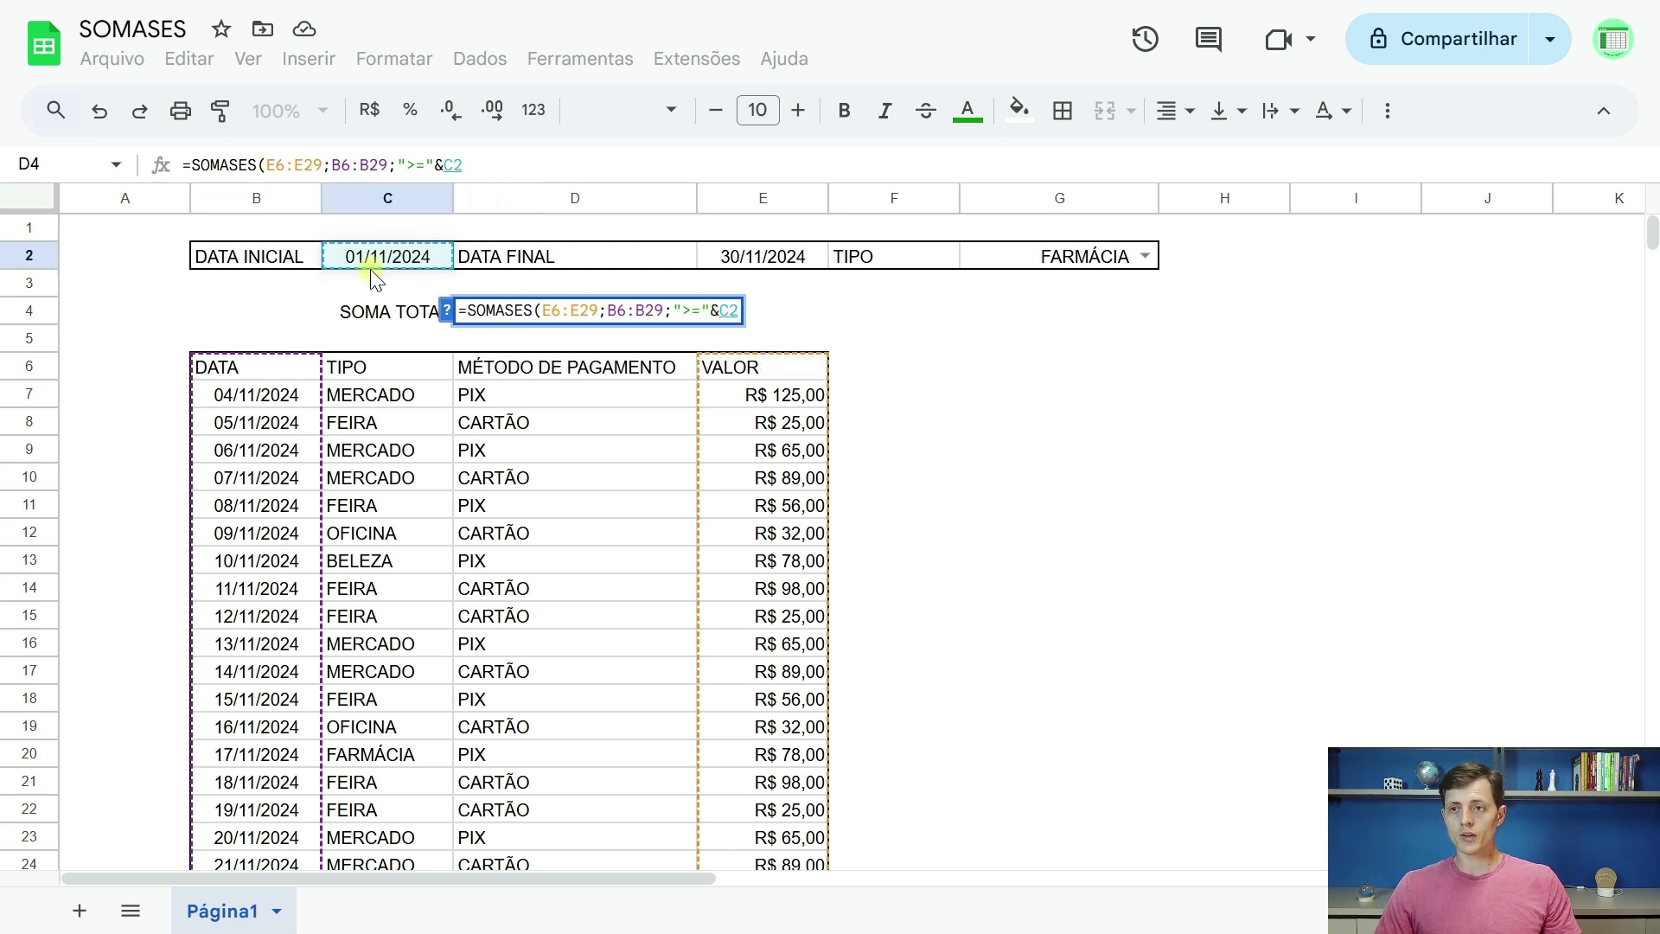
{"action": "type", "text": ";"}
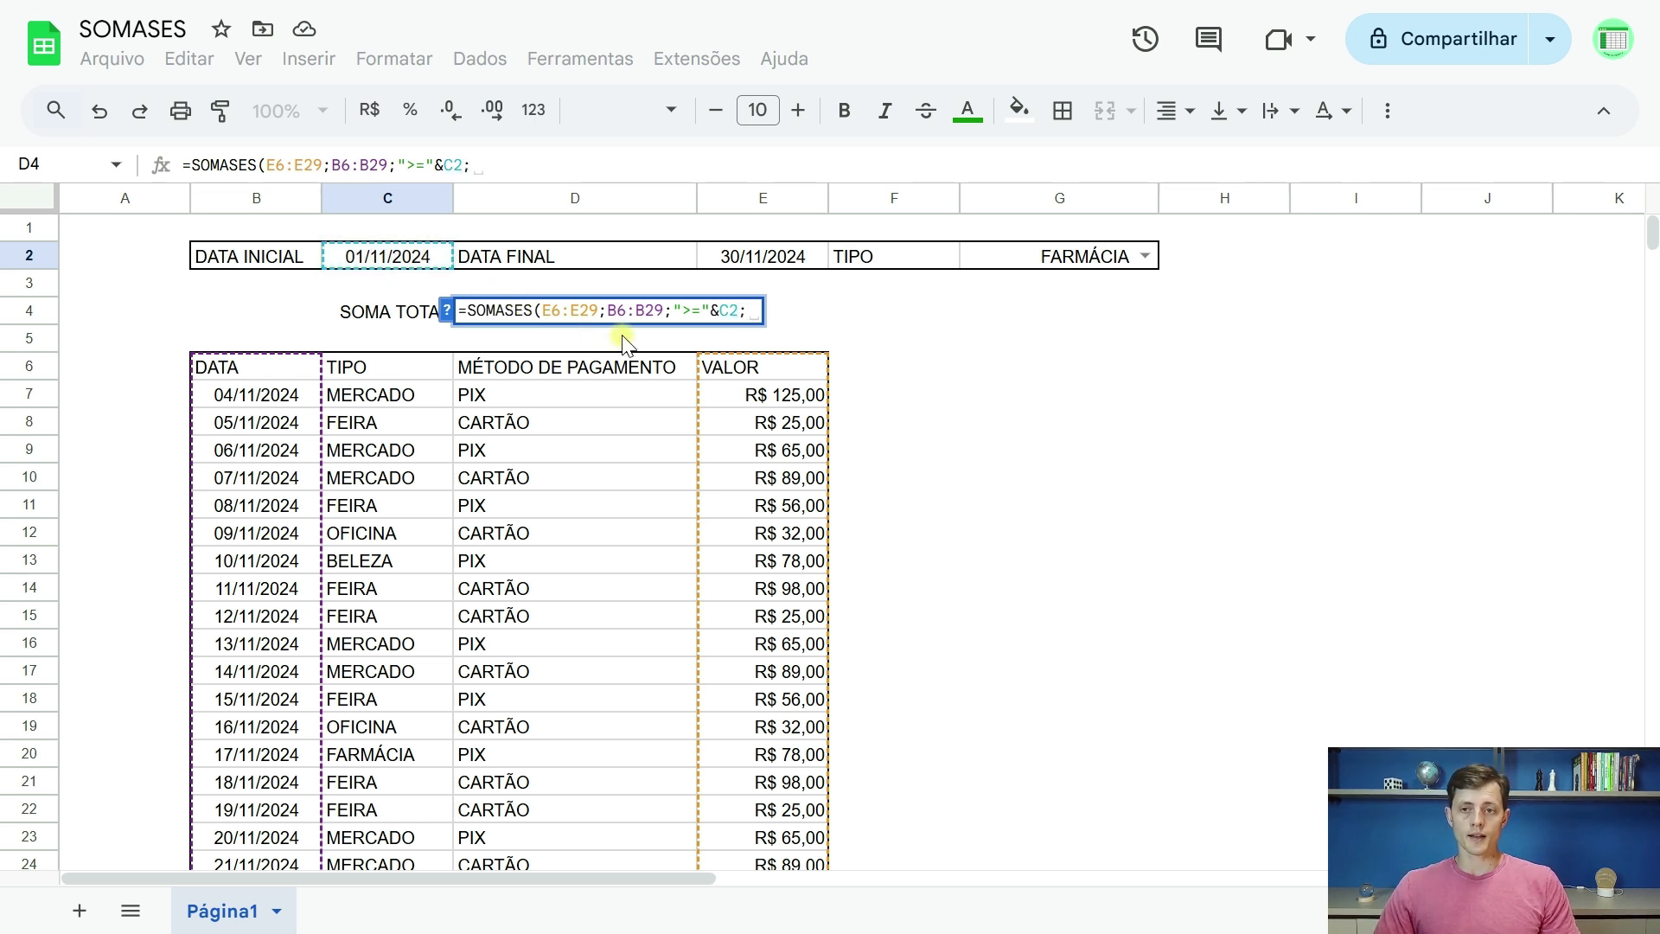
{"action": "left_click_drag", "start_coordinate": [546, 310], "coordinate": [599, 310]}
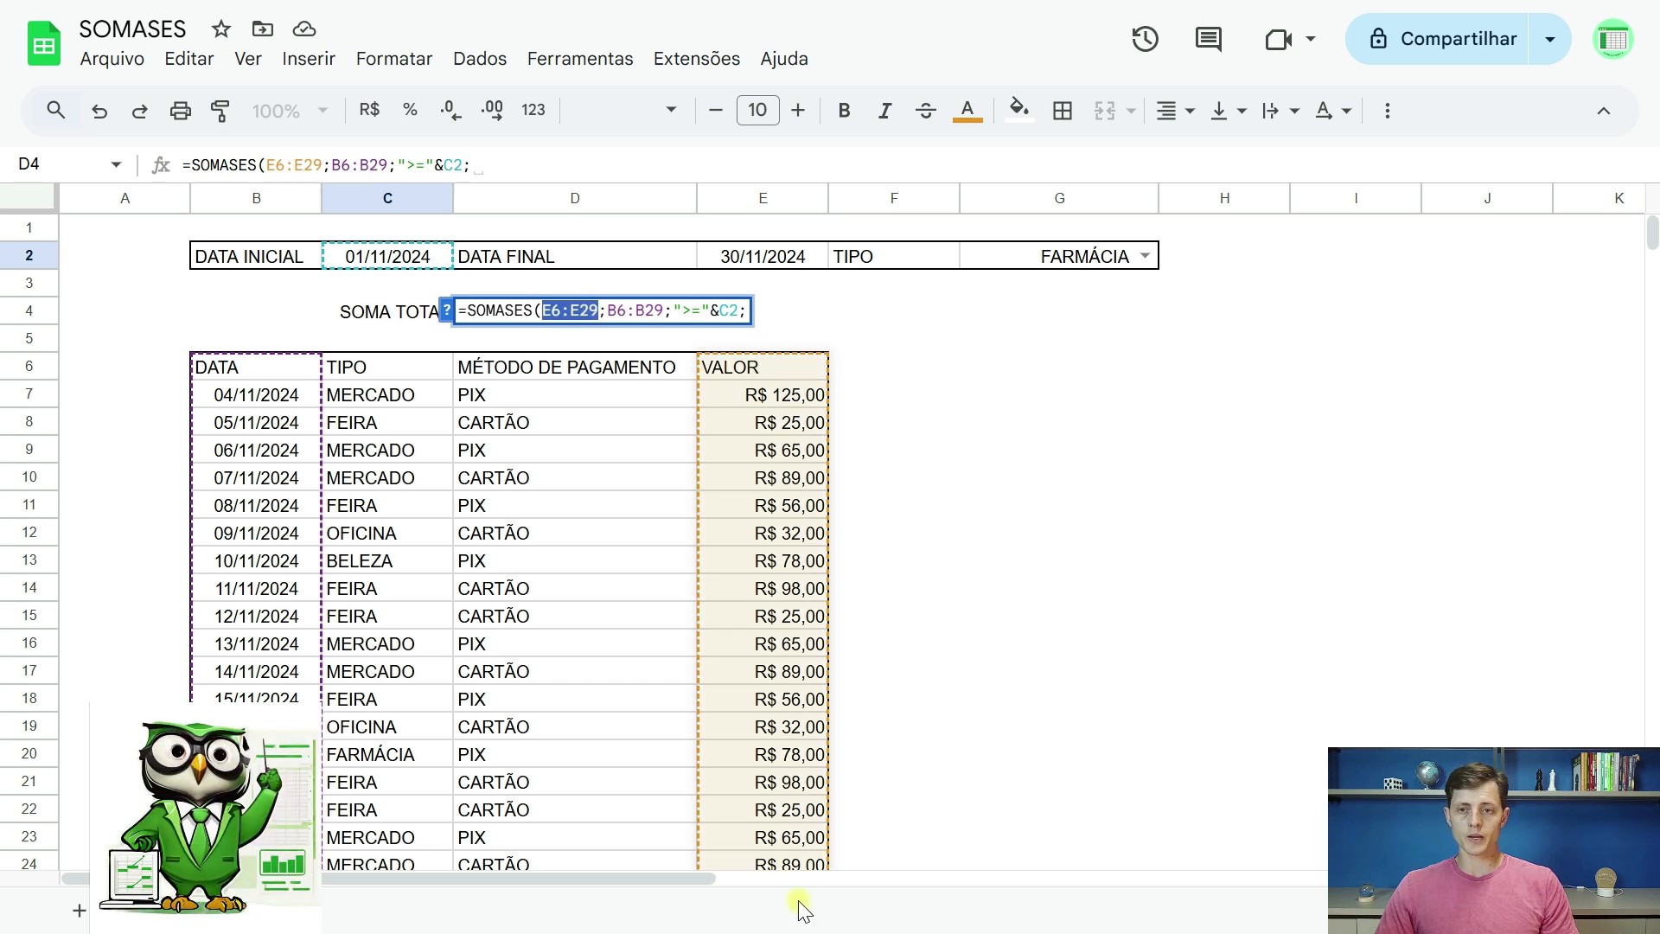
{"action": "left_click", "coordinate": [608, 311]}
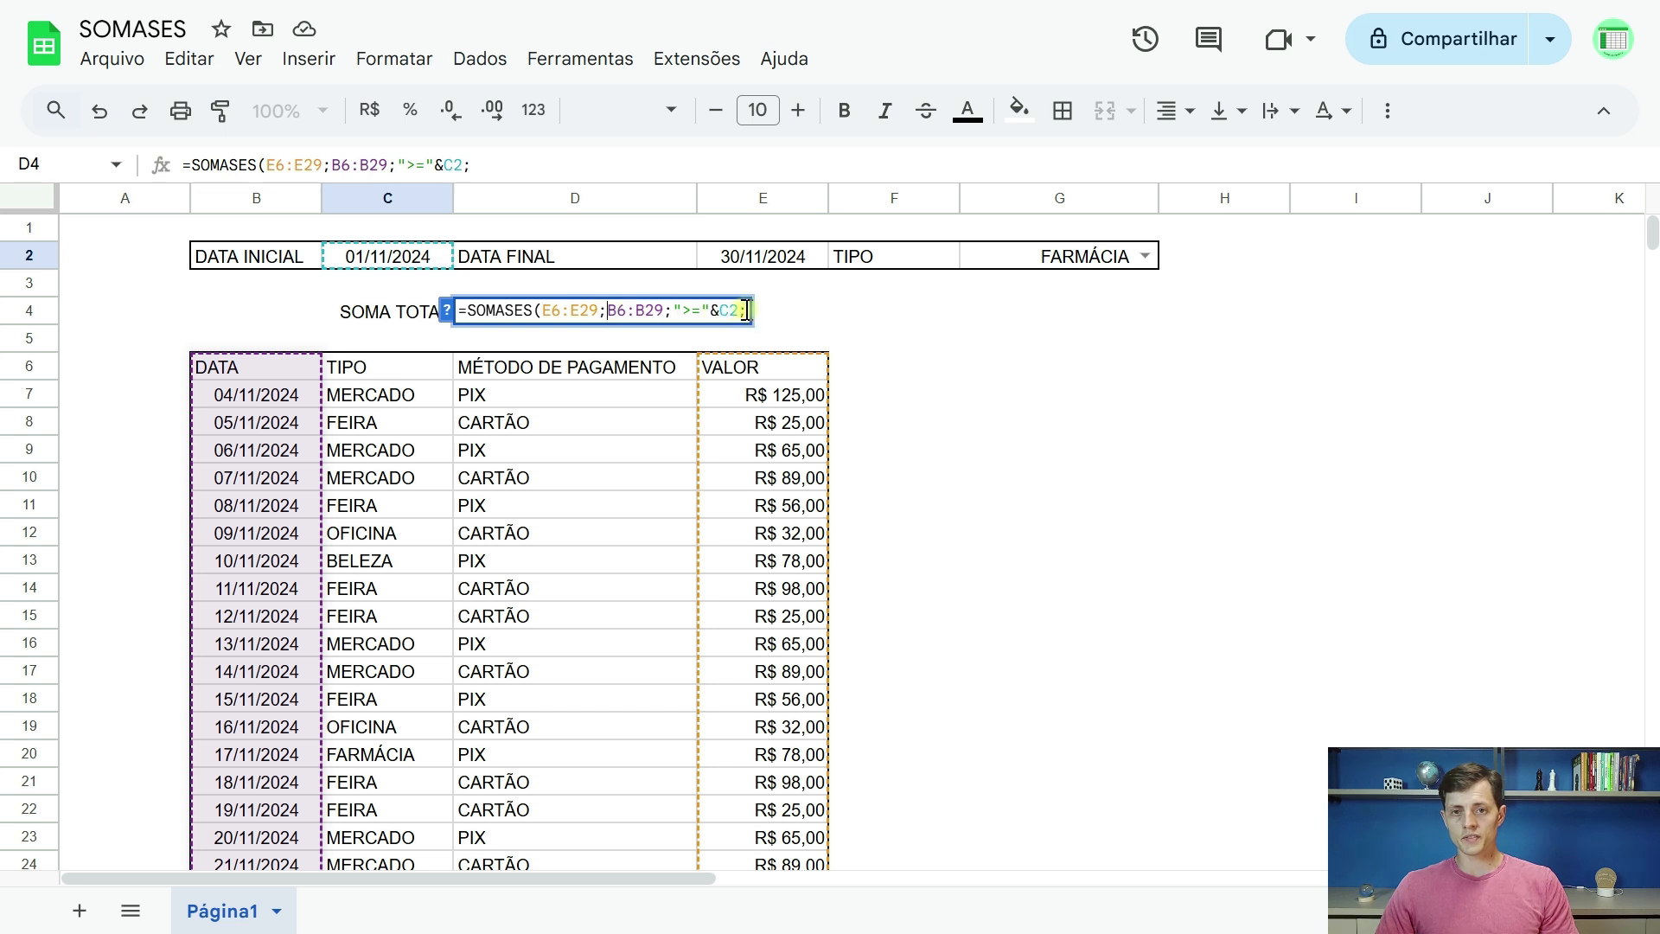
{"action": "left_click_drag", "start_coordinate": [612, 310], "coordinate": [667, 310]}
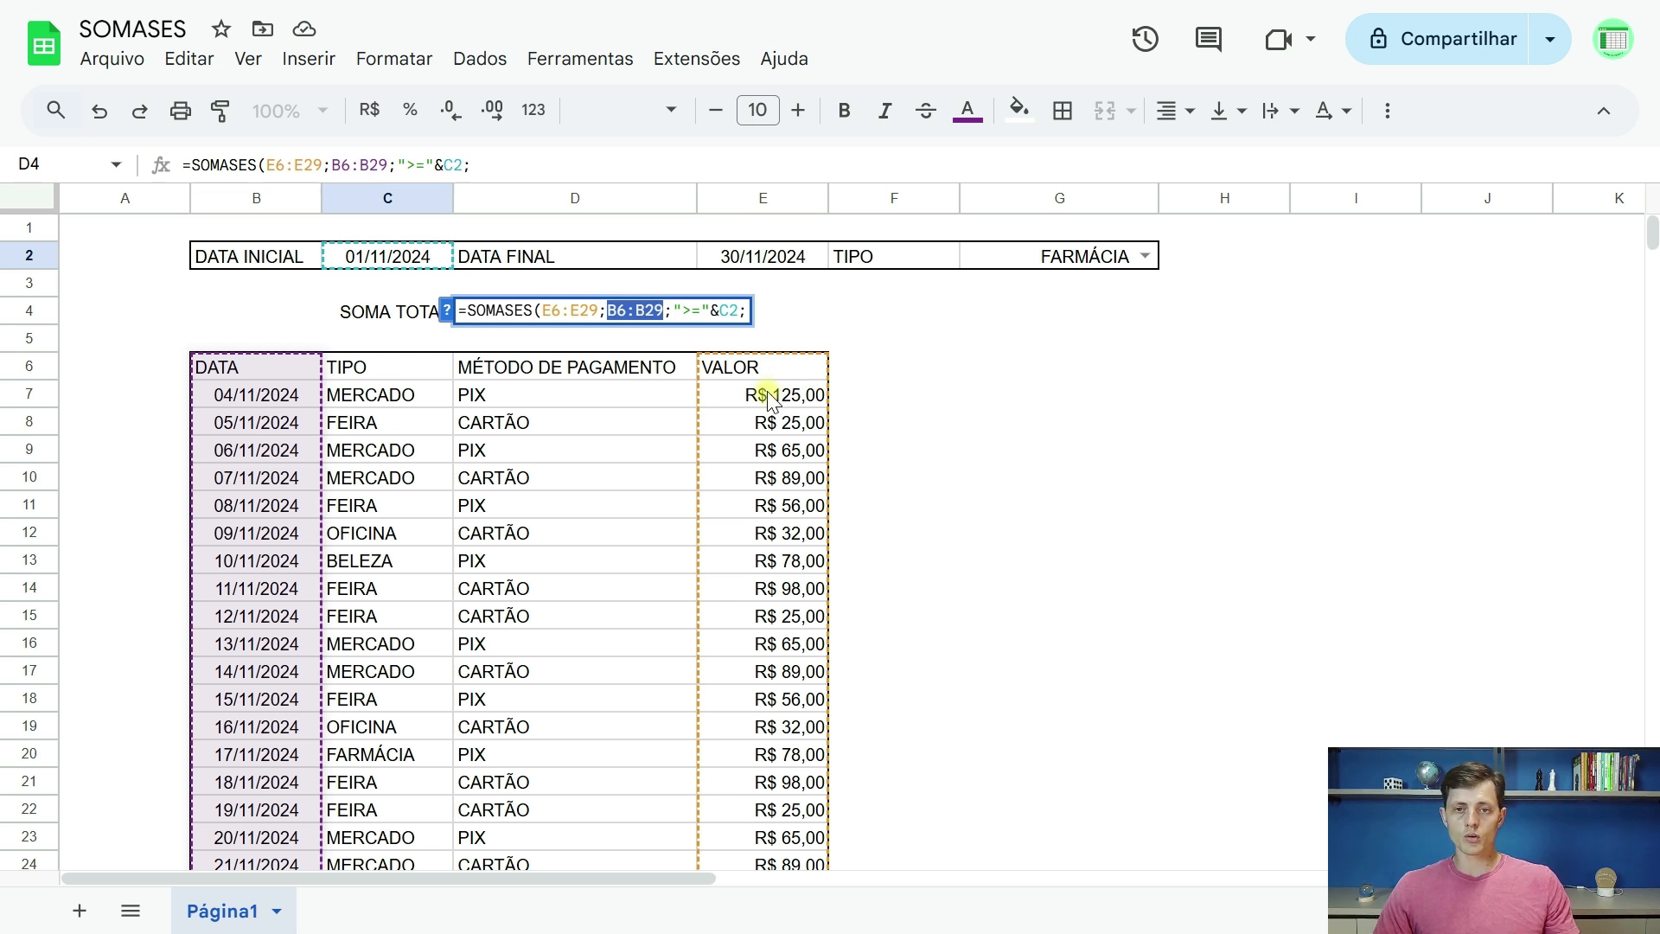
{"action": "left_click", "coordinate": [748, 311]}
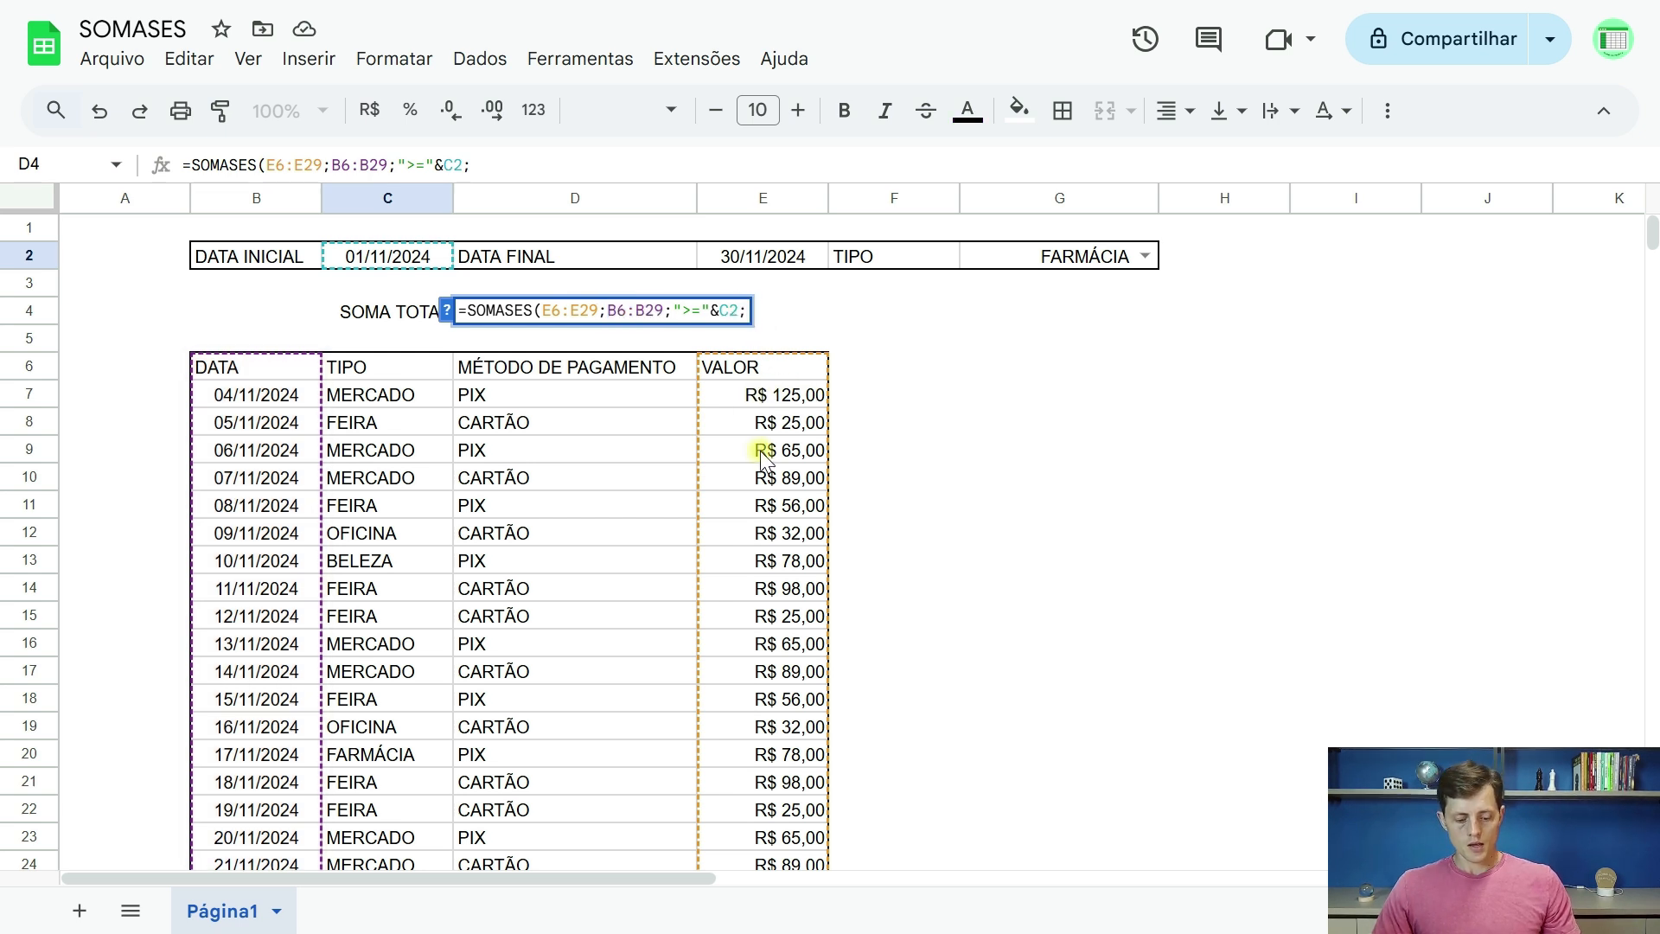
Add the second criterion to the D4 formula, range B6:B29 with the condition "<="&E2, and confirm the formula
{"action": "left_click", "coordinate": [265, 374]}
{"action": "left_click_drag", "start_coordinate": [266, 399], "coordinate": [235, 742]}
{"action": "scroll", "coordinate": [900, 556], "scroll_direction": "up", "scroll_amount": 3}
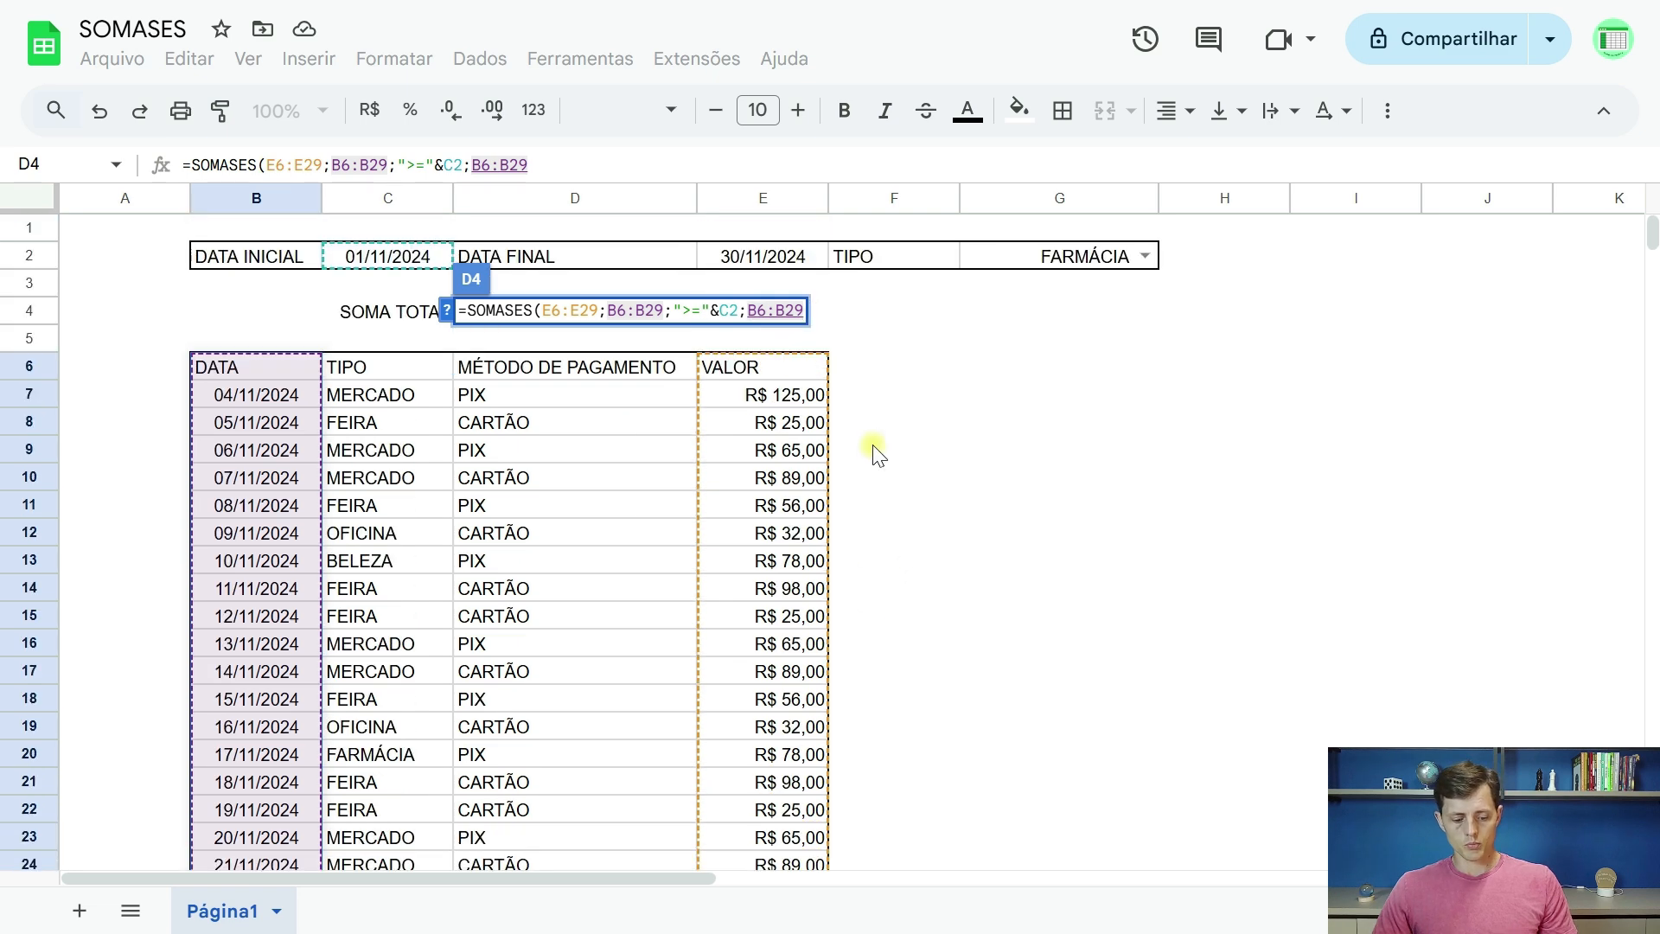
{"action": "type", "text": ";"}
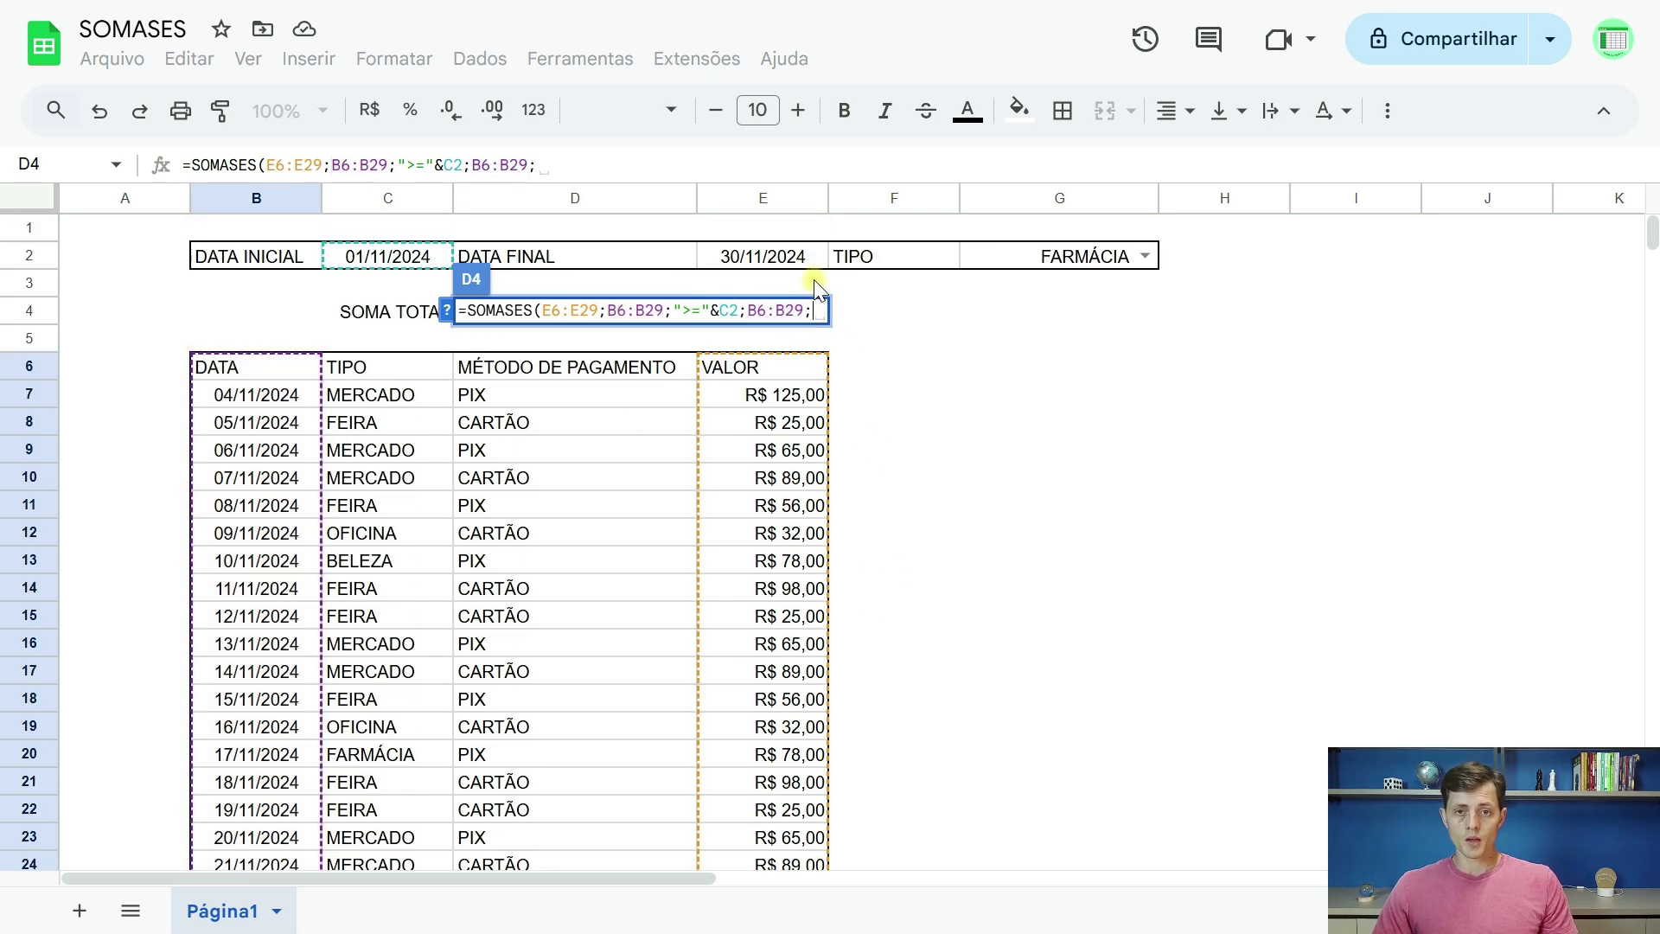
{"action": "type", "text": "\""}
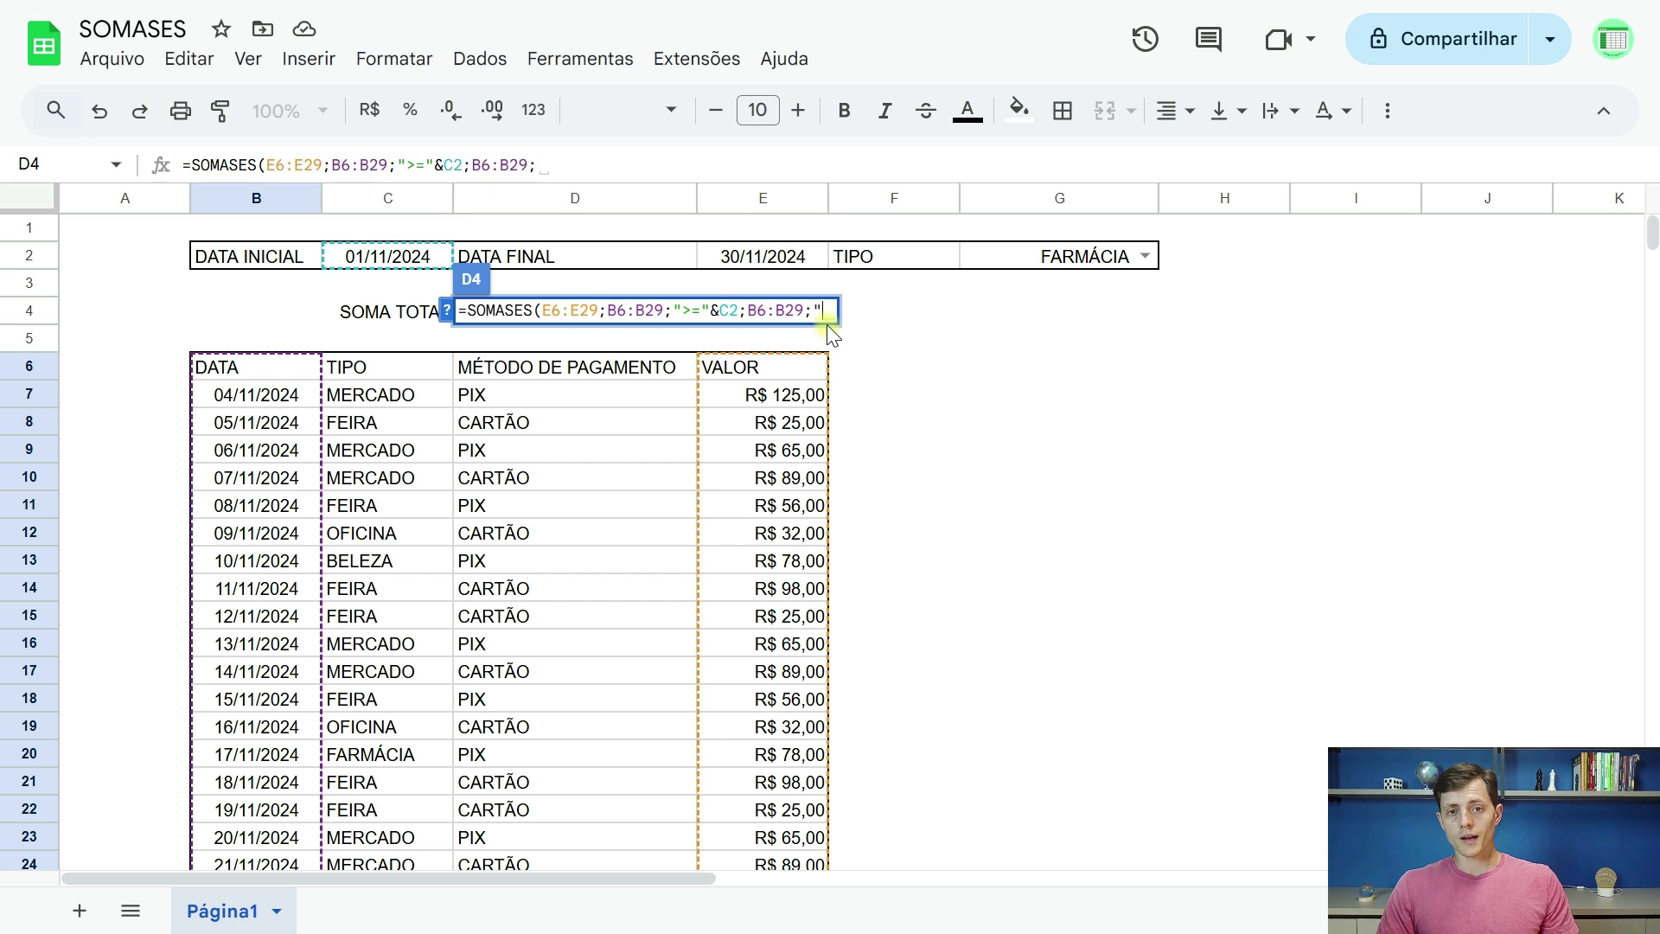
{"action": "type", "text": "<="}
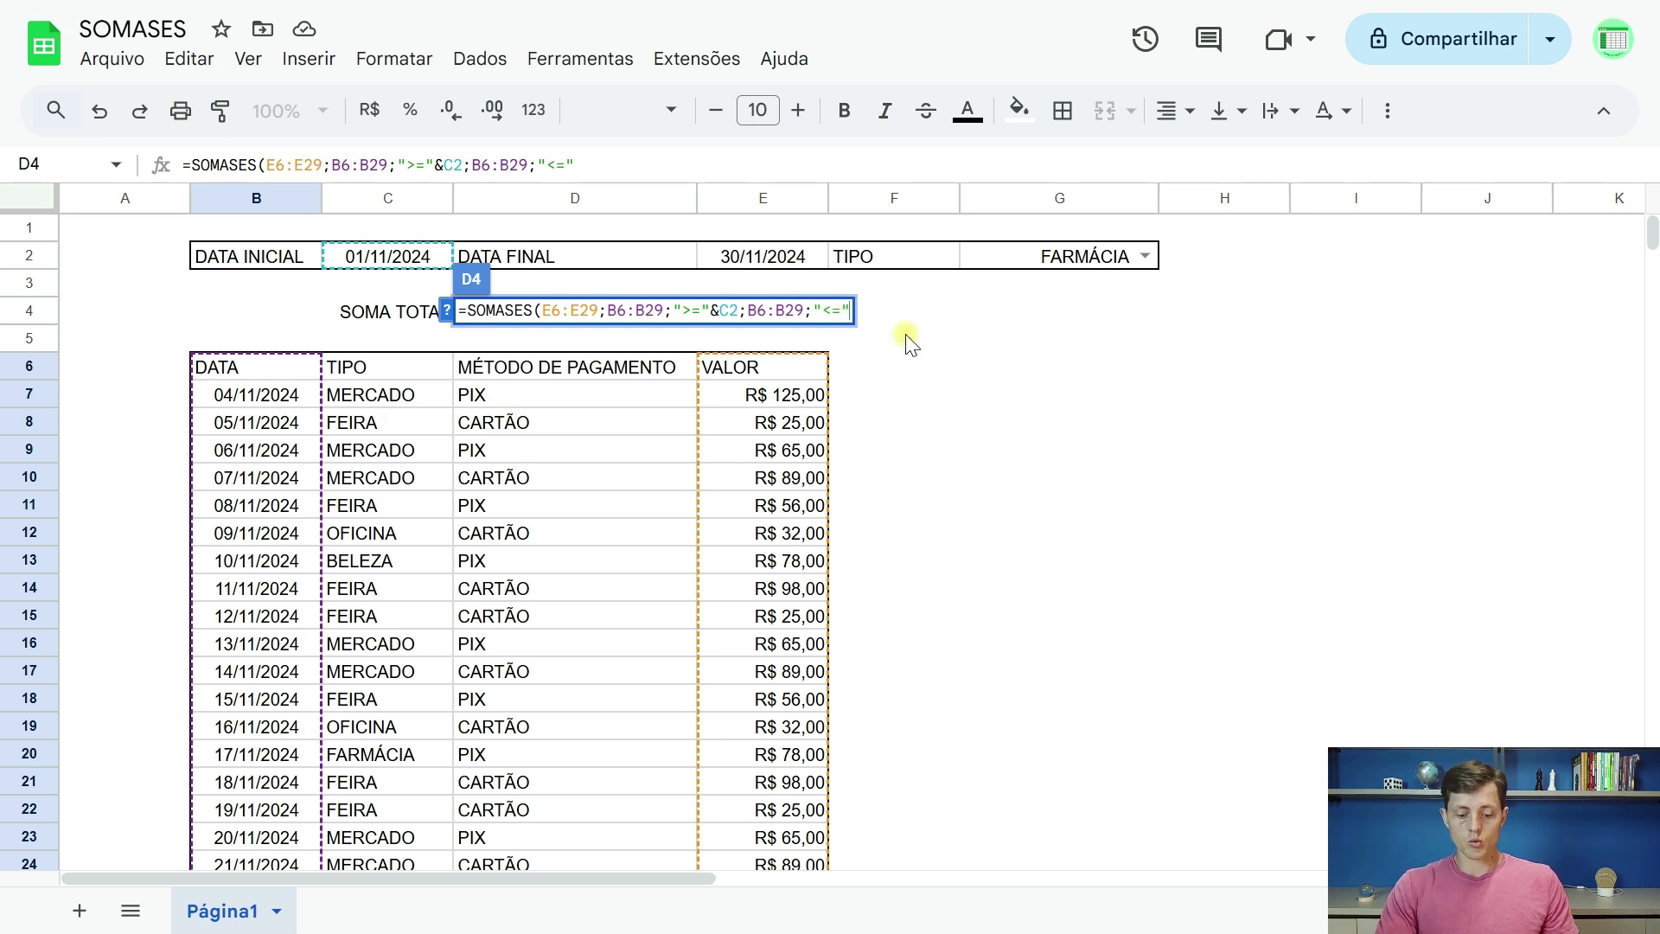
{"action": "type", "text": "&"}
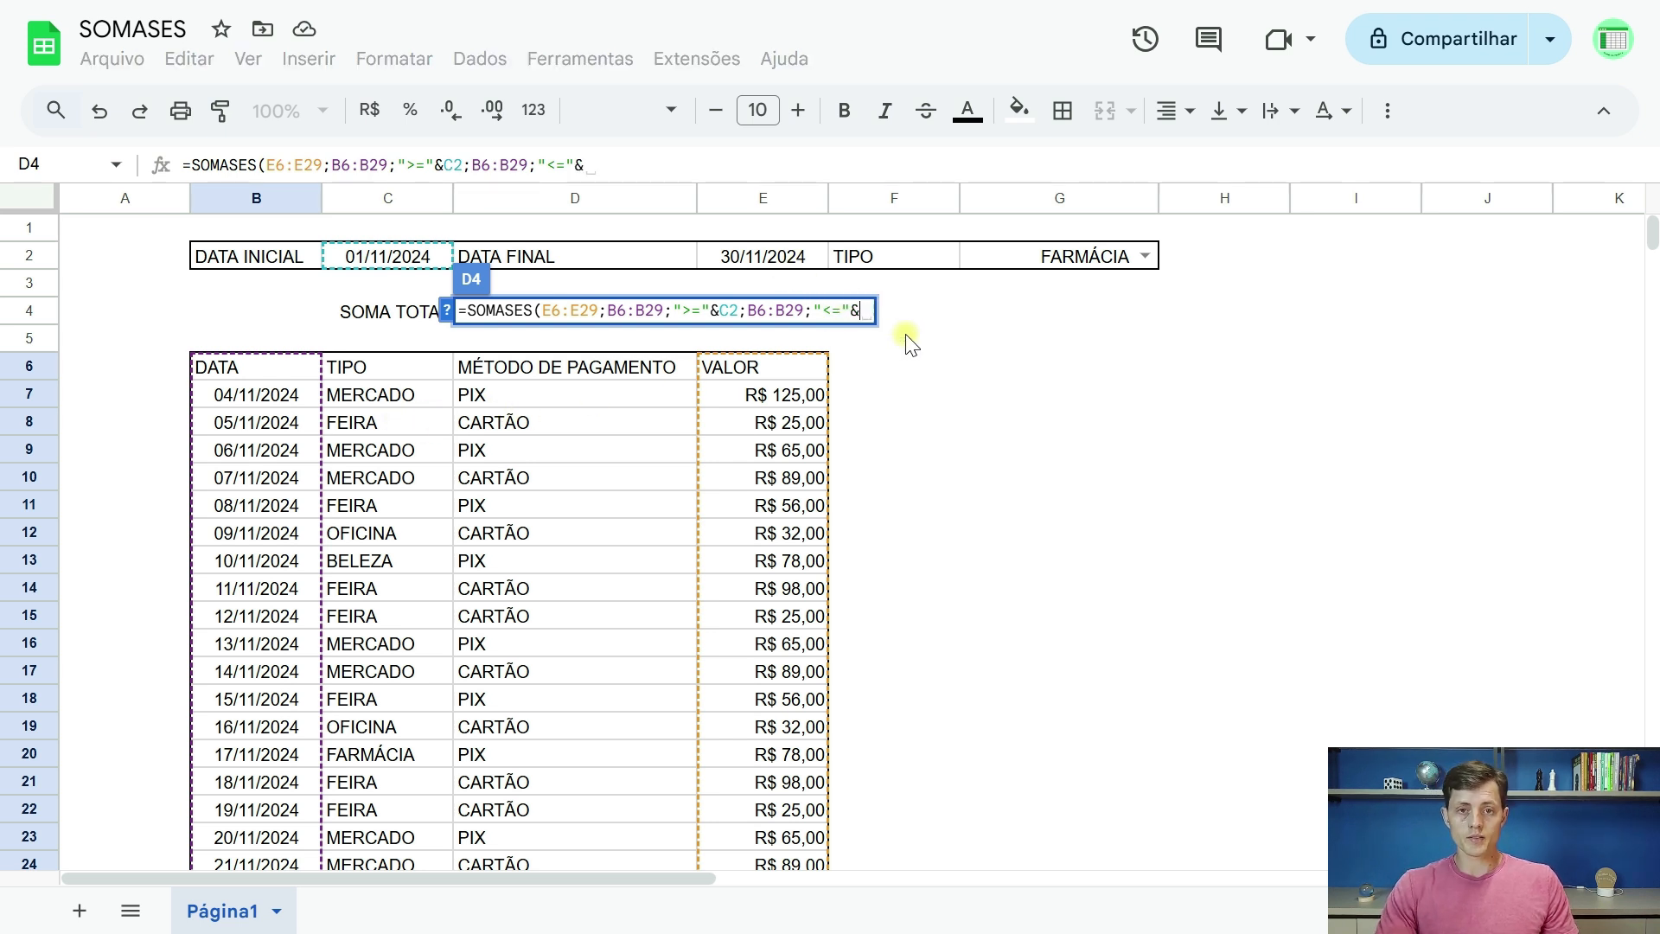
{"action": "left_click", "coordinate": [746, 257]}
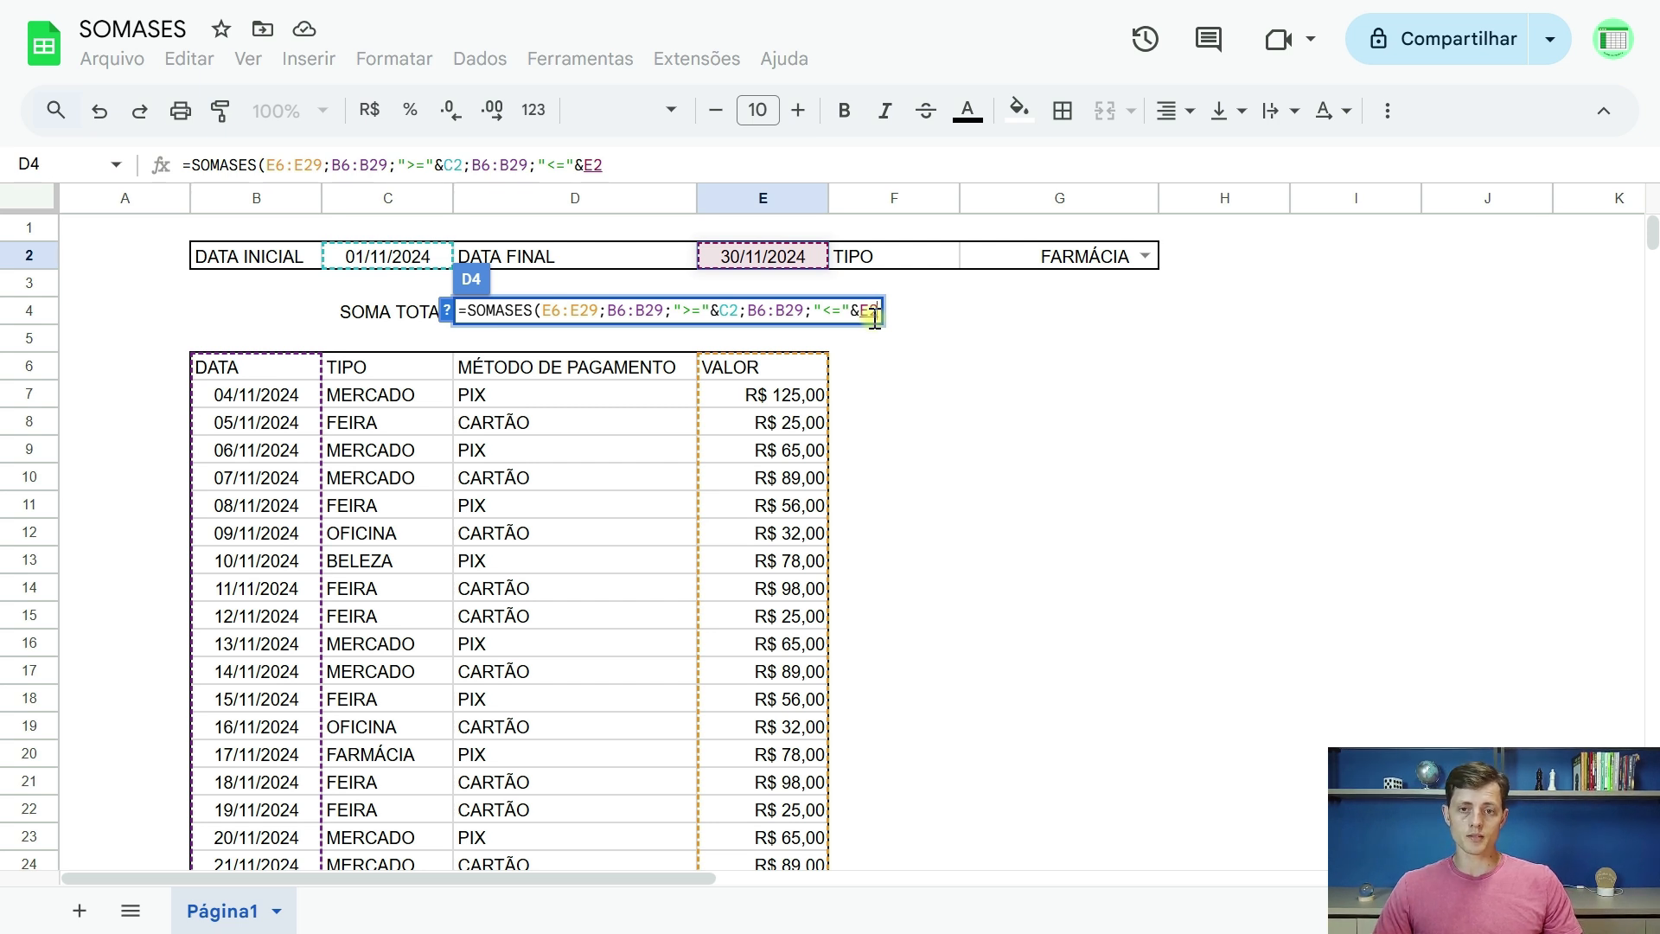
{"action": "key", "text": "Return"}
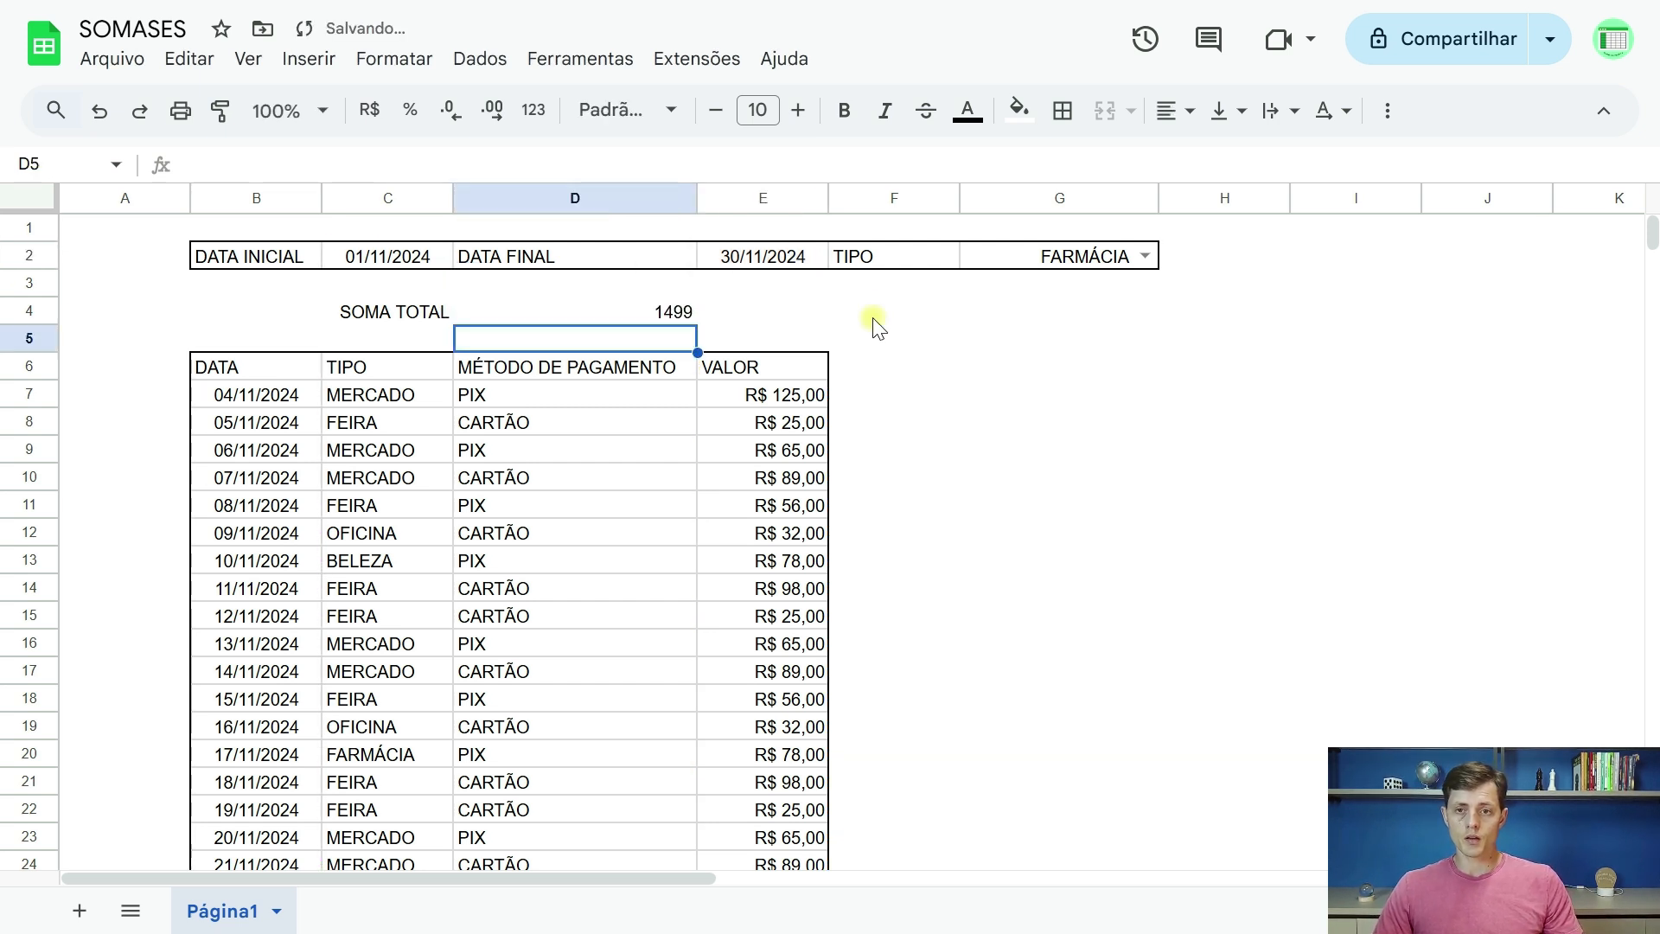
Format the total in D4 as R$ currency and centre it in the cell
{"action": "left_click", "coordinate": [655, 317]}
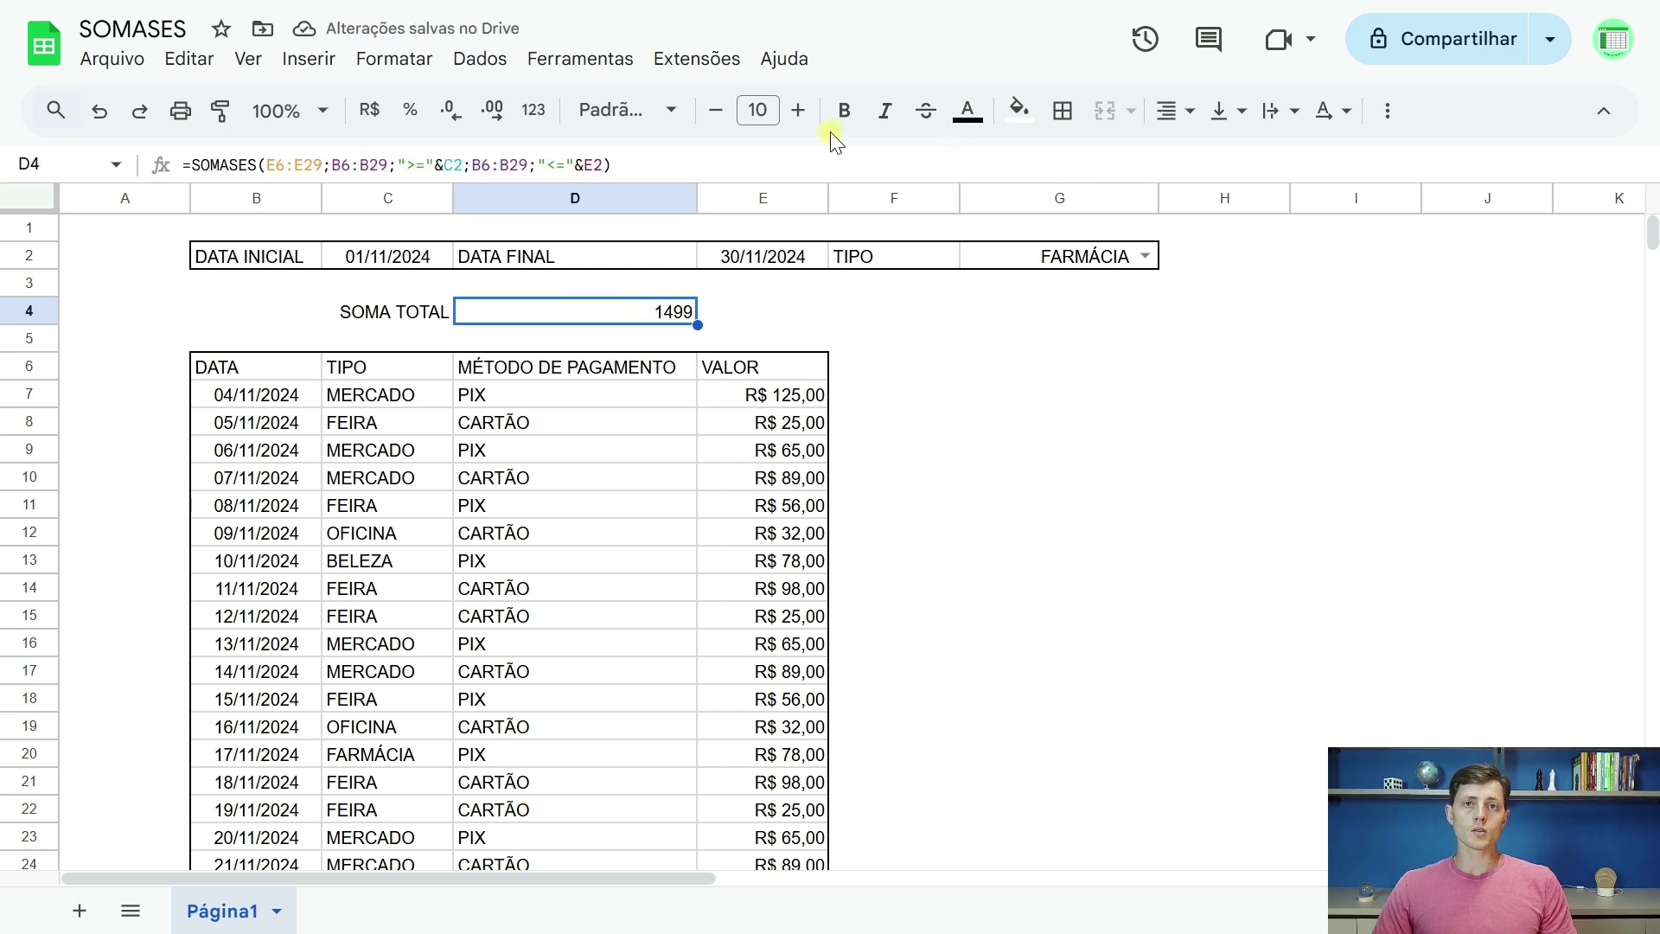
{"action": "left_click", "coordinate": [369, 110]}
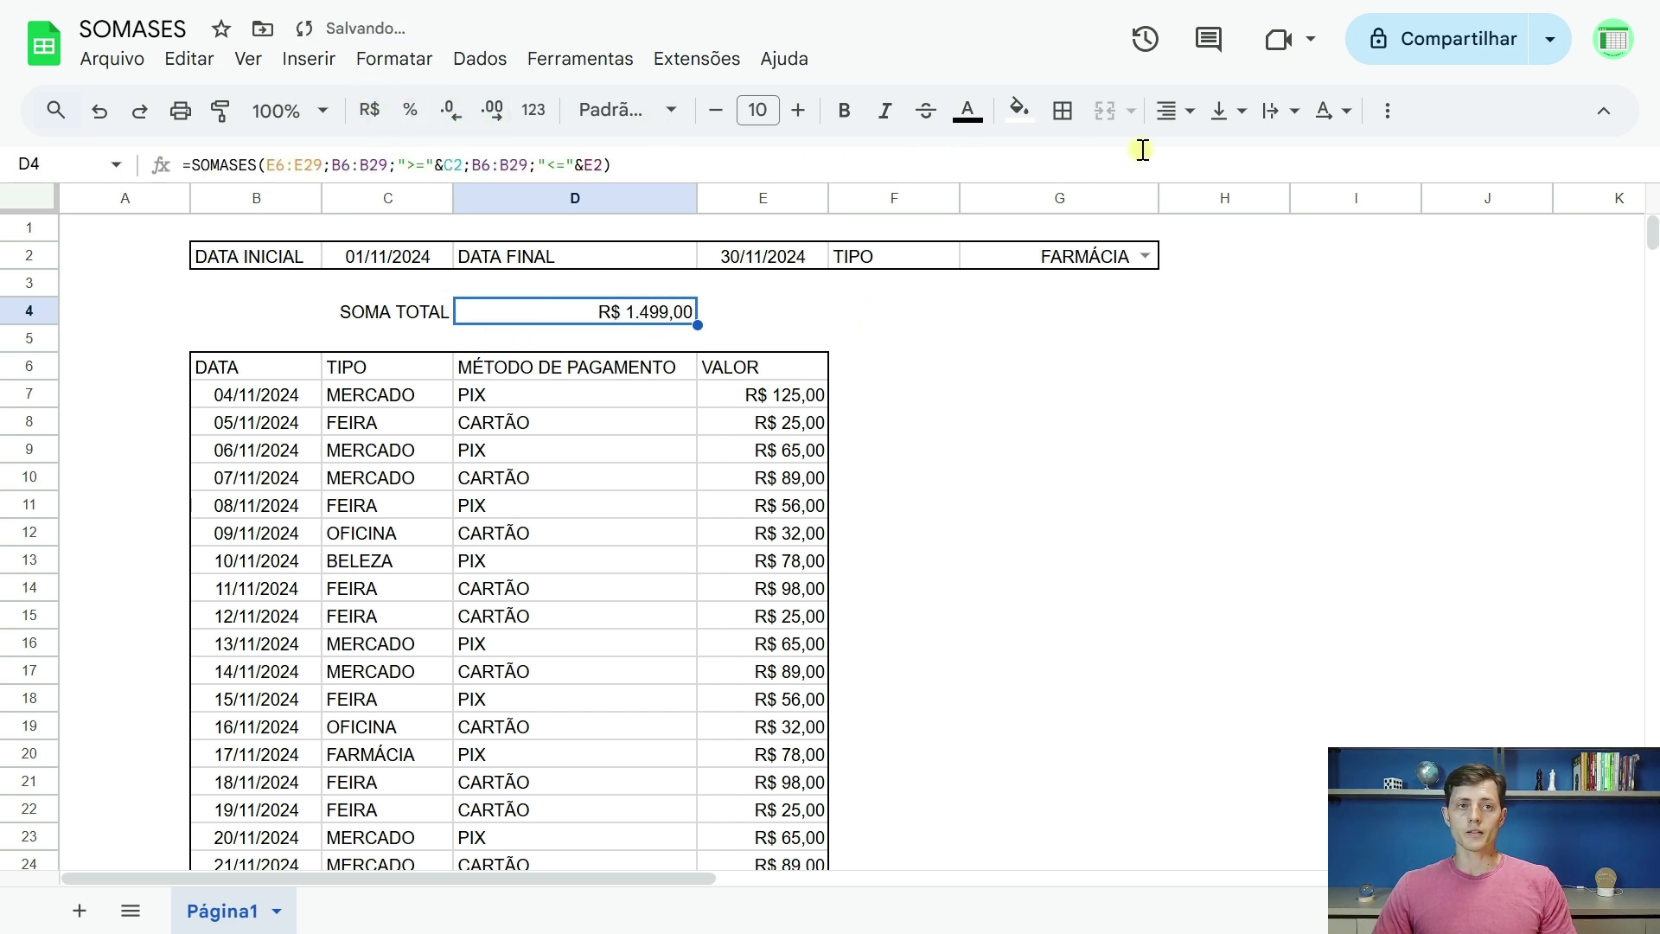
{"action": "left_click", "coordinate": [1172, 110]}
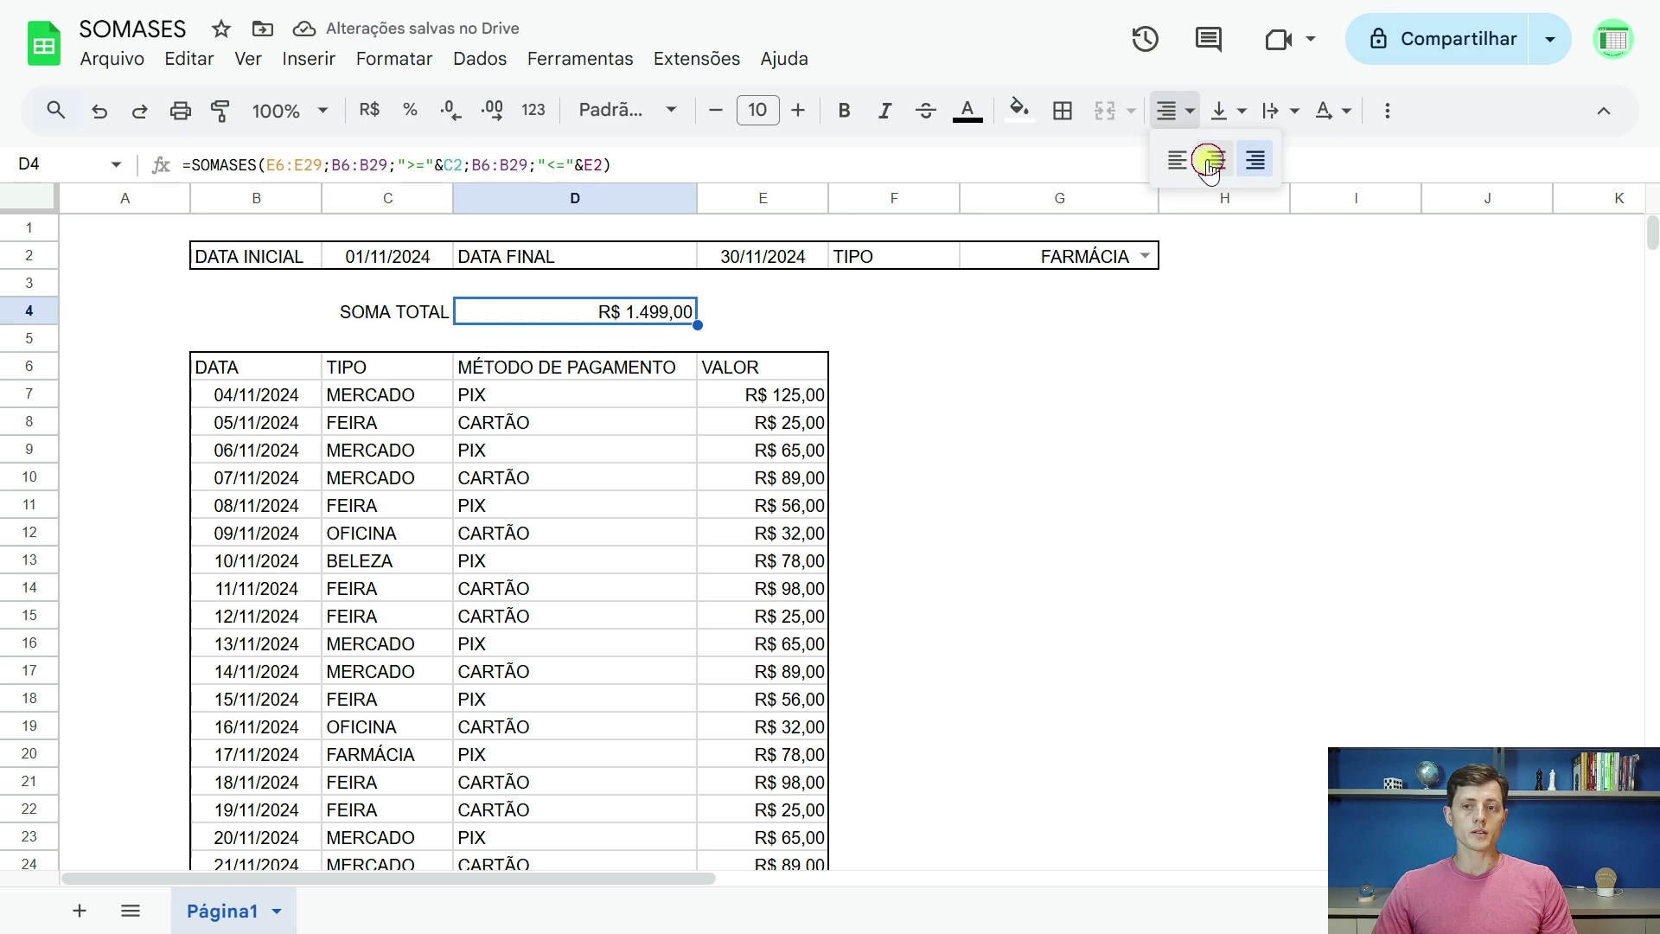
{"action": "left_click", "coordinate": [1209, 159]}
Enter a SOMA formula in E30, below the VALOR column, that sums E7:E29
{"action": "left_click", "coordinate": [787, 394]}
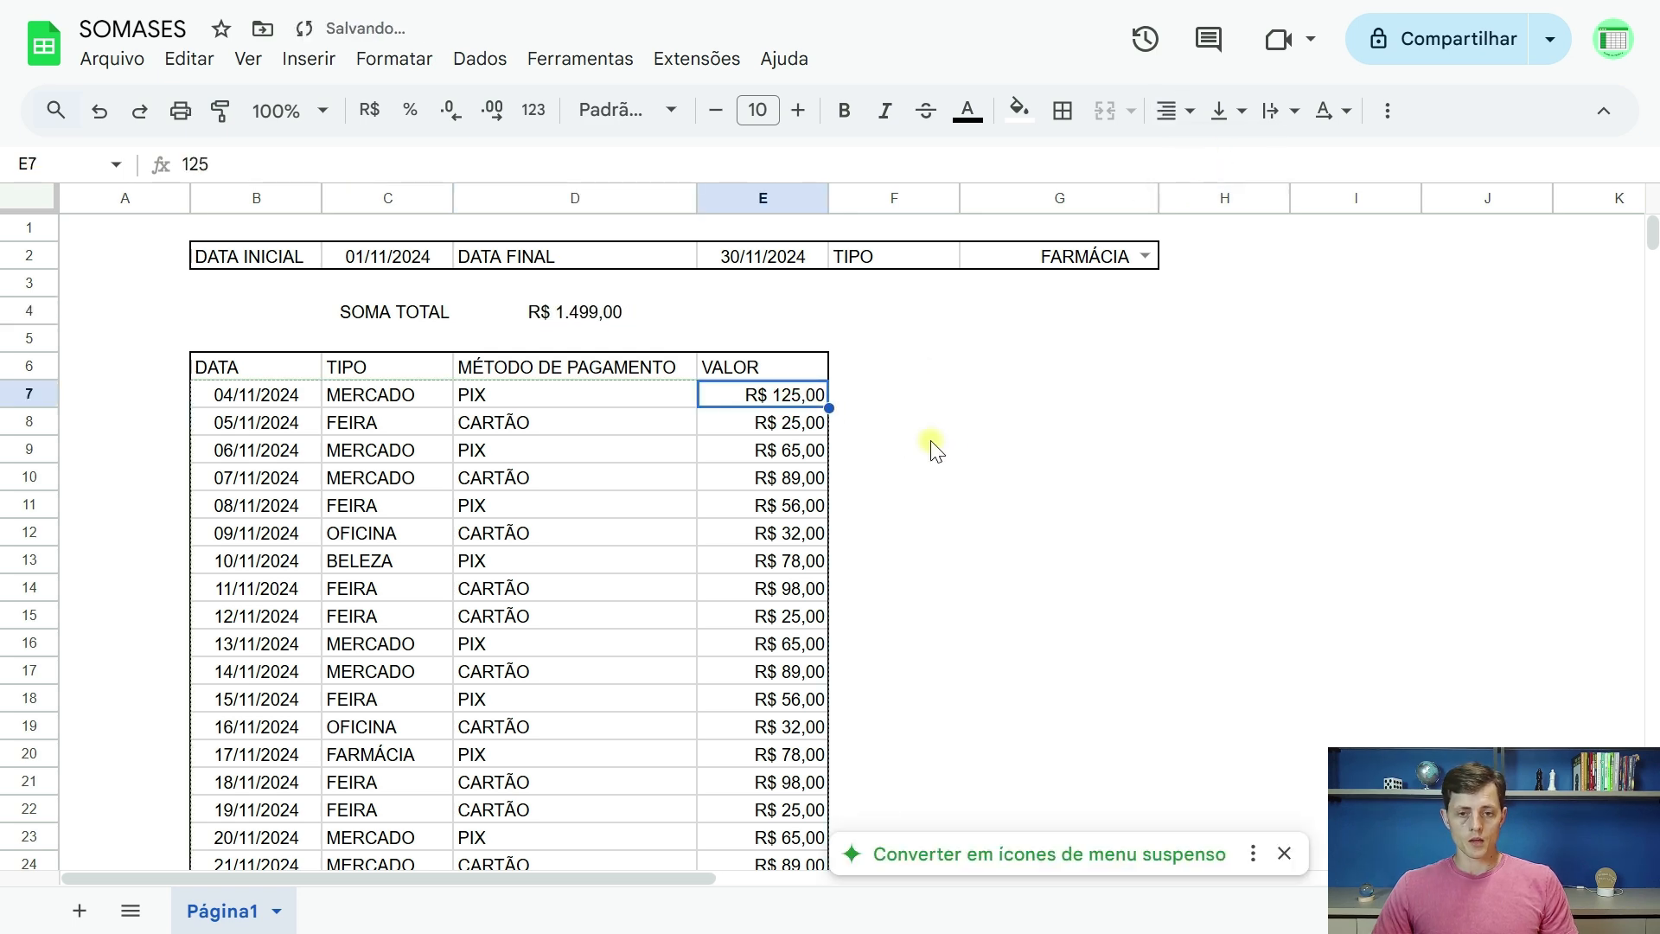
{"action": "scroll", "coordinate": [942, 449], "scroll_direction": "down", "scroll_amount": 2}
{"action": "scroll", "coordinate": [949, 451], "scroll_direction": "down", "scroll_amount": 3}
{"action": "left_click", "coordinate": [778, 644]}
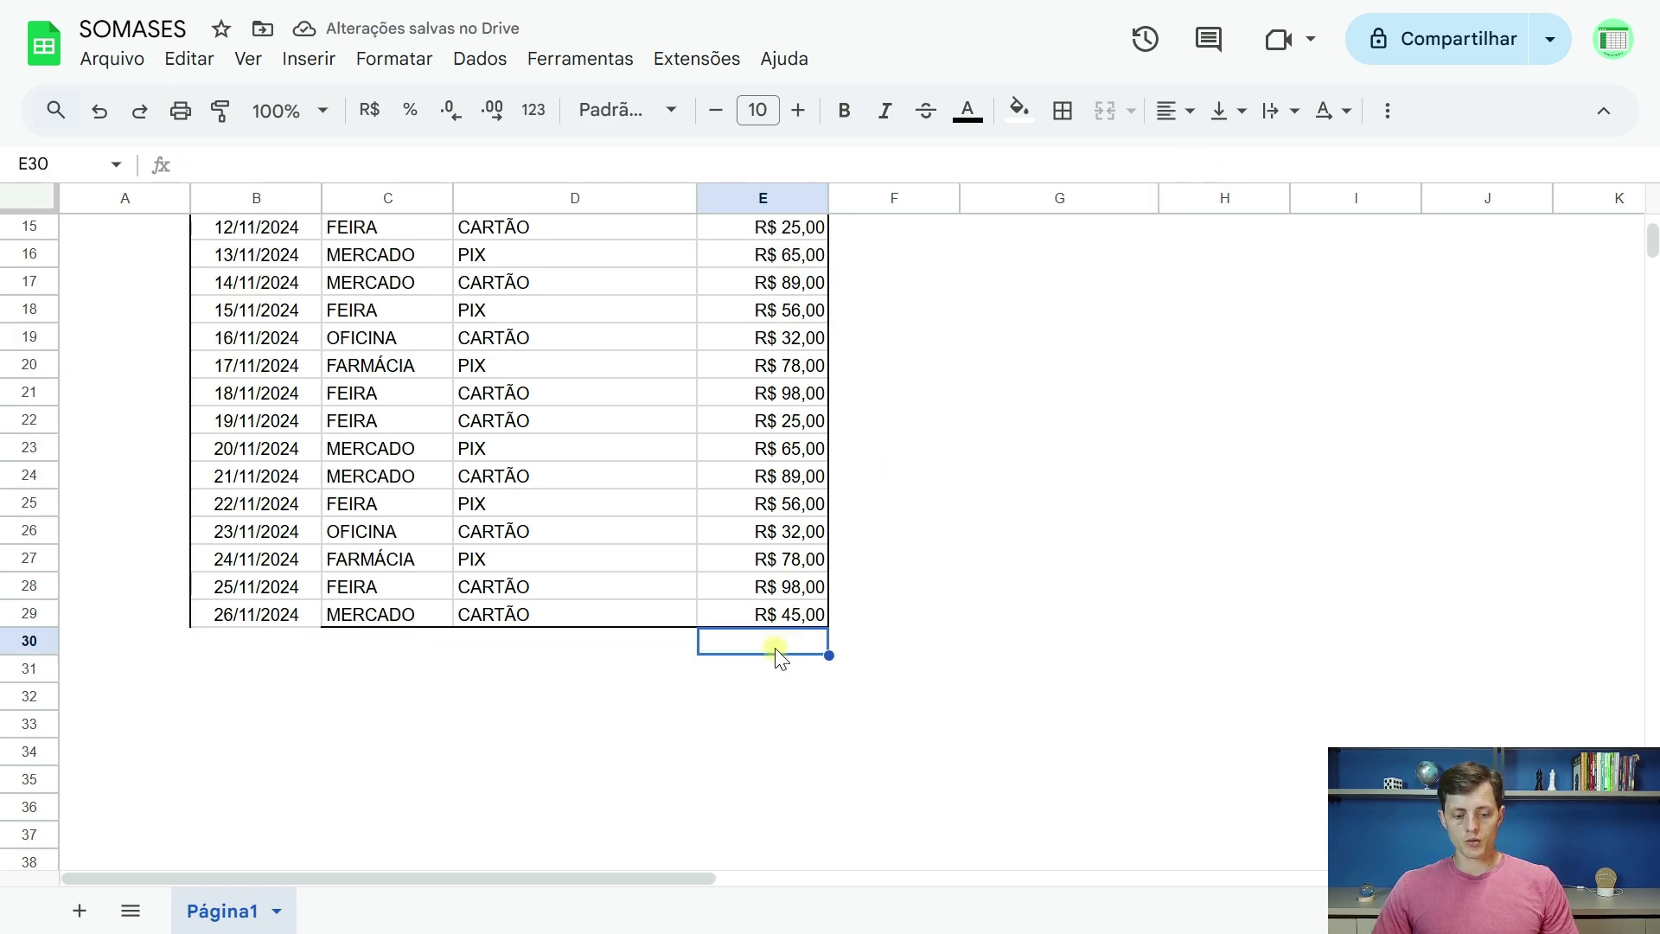
{"action": "type", "text": "=SOMA"}
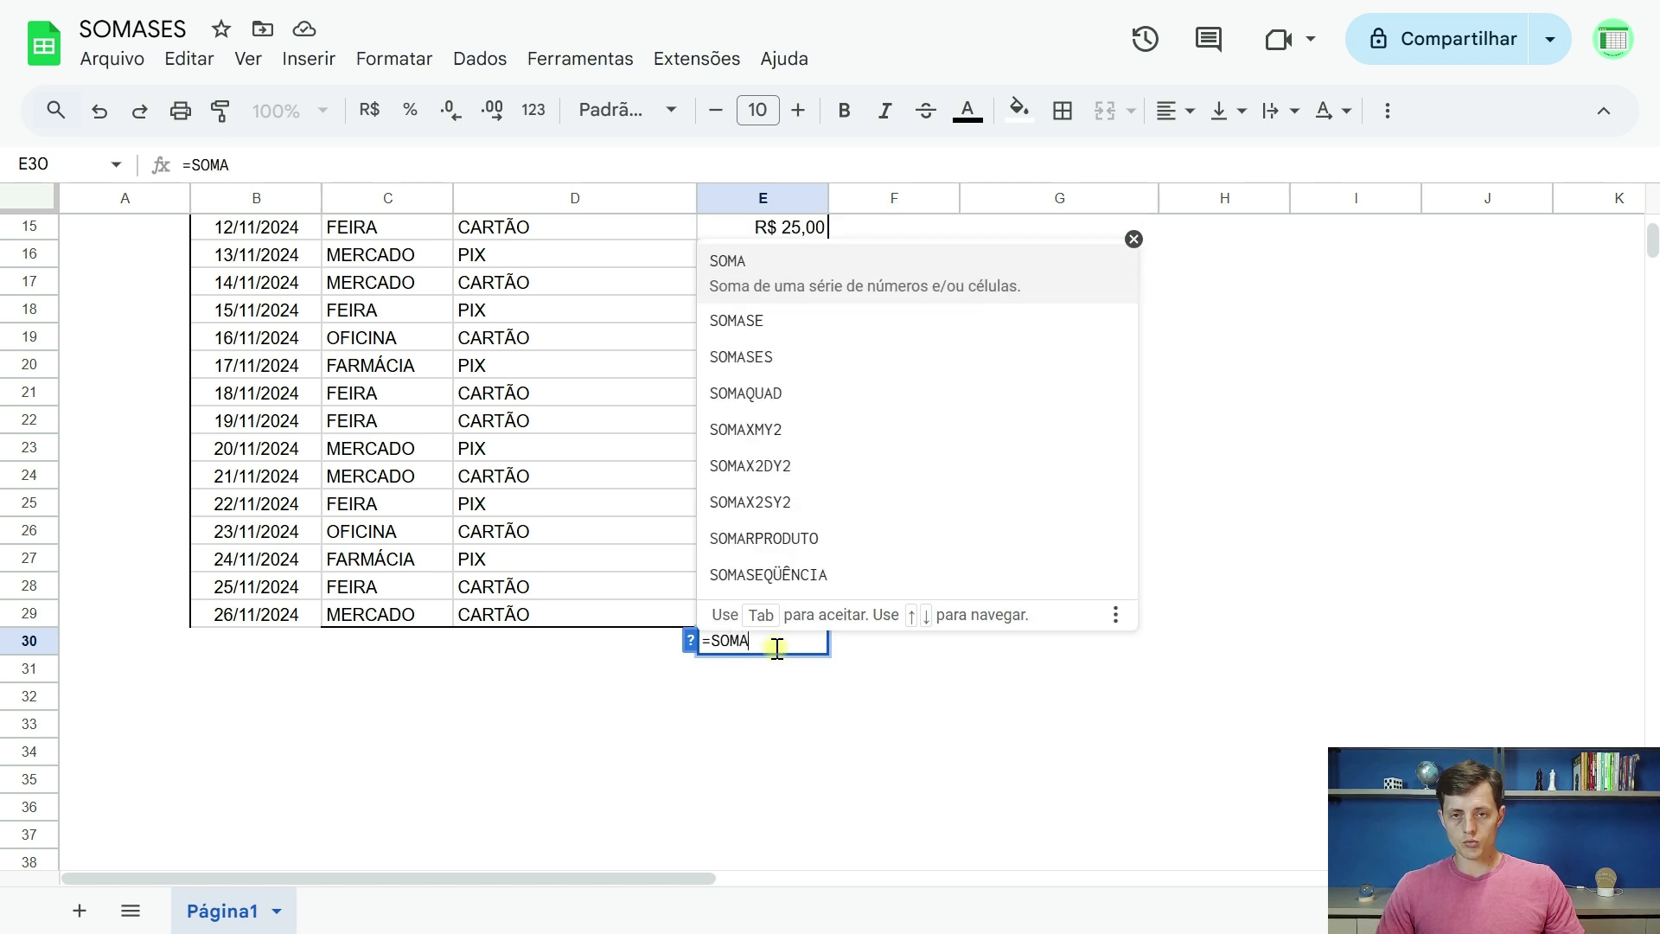
{"action": "type", "text": "("}
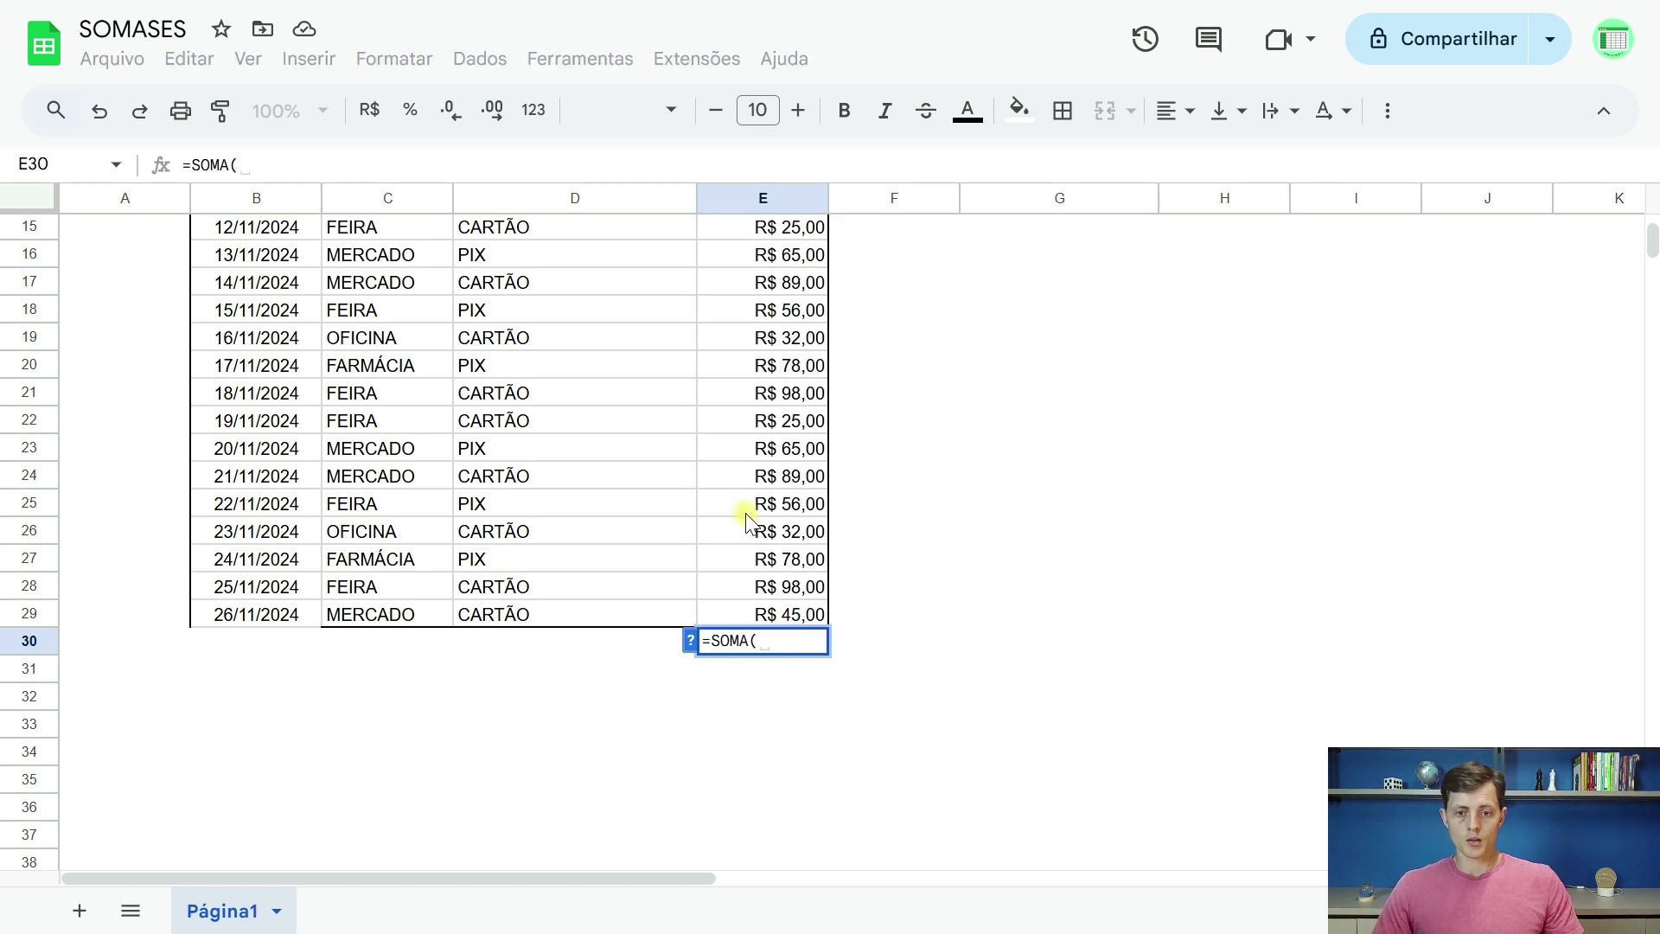
{"action": "scroll", "coordinate": [748, 519], "scroll_direction": "up", "scroll_amount": 3}
{"action": "scroll", "coordinate": [746, 512], "scroll_direction": "up", "scroll_amount": 2}
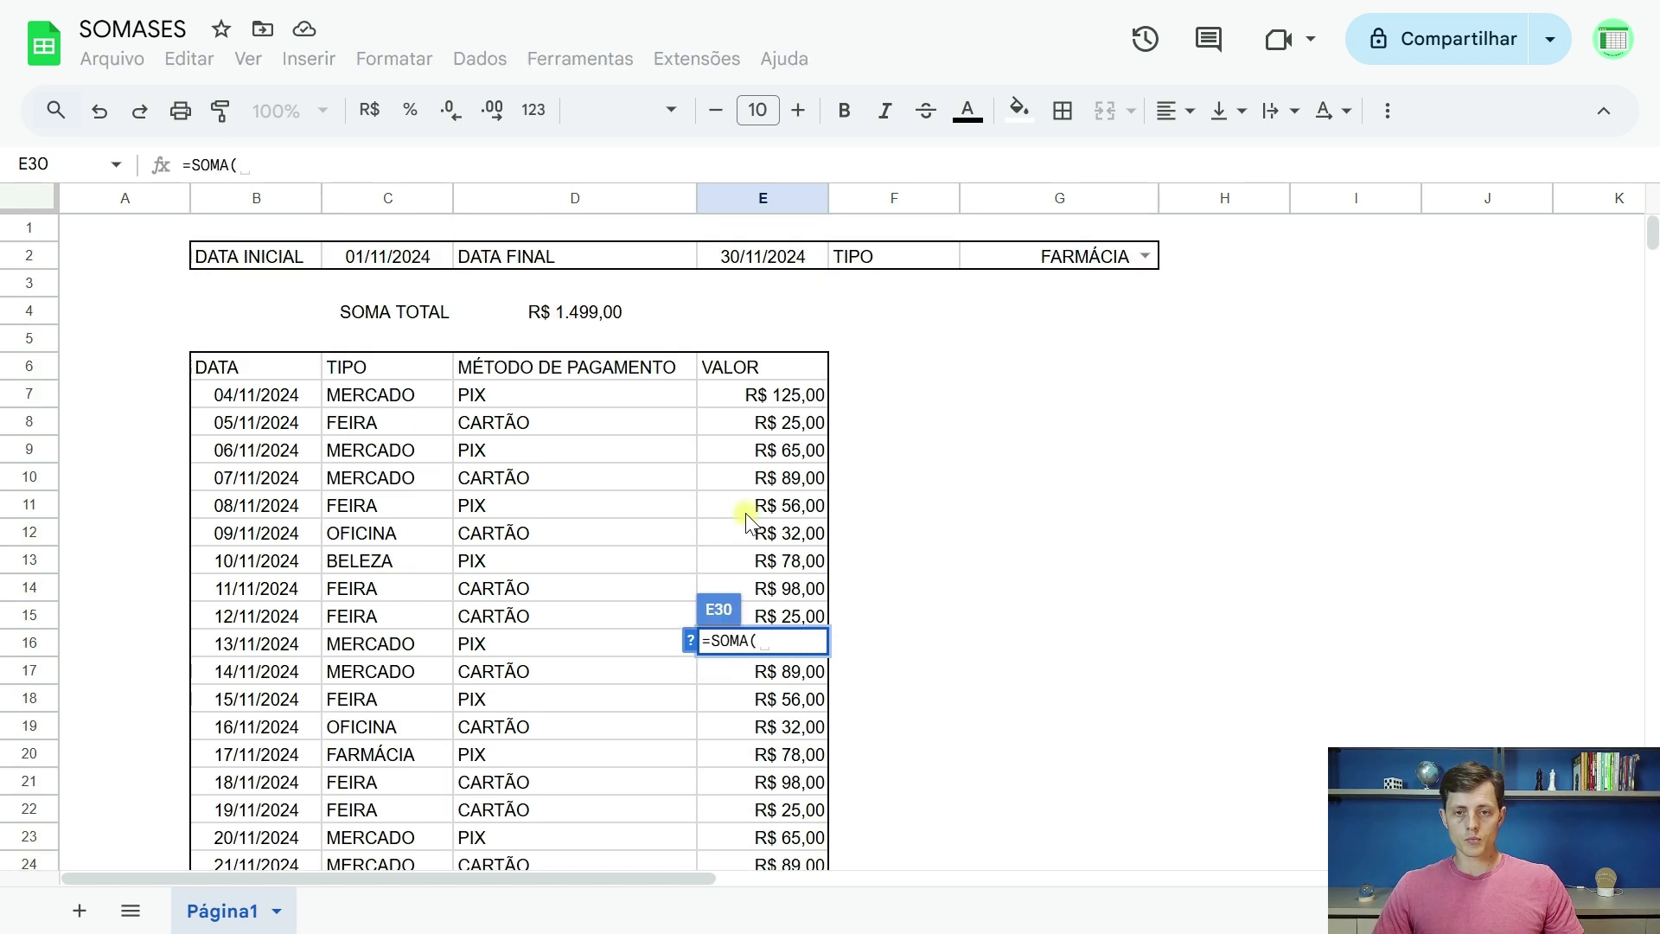
{"action": "left_click", "coordinate": [770, 399]}
{"action": "key", "text": "ctrl+shift+Down"}
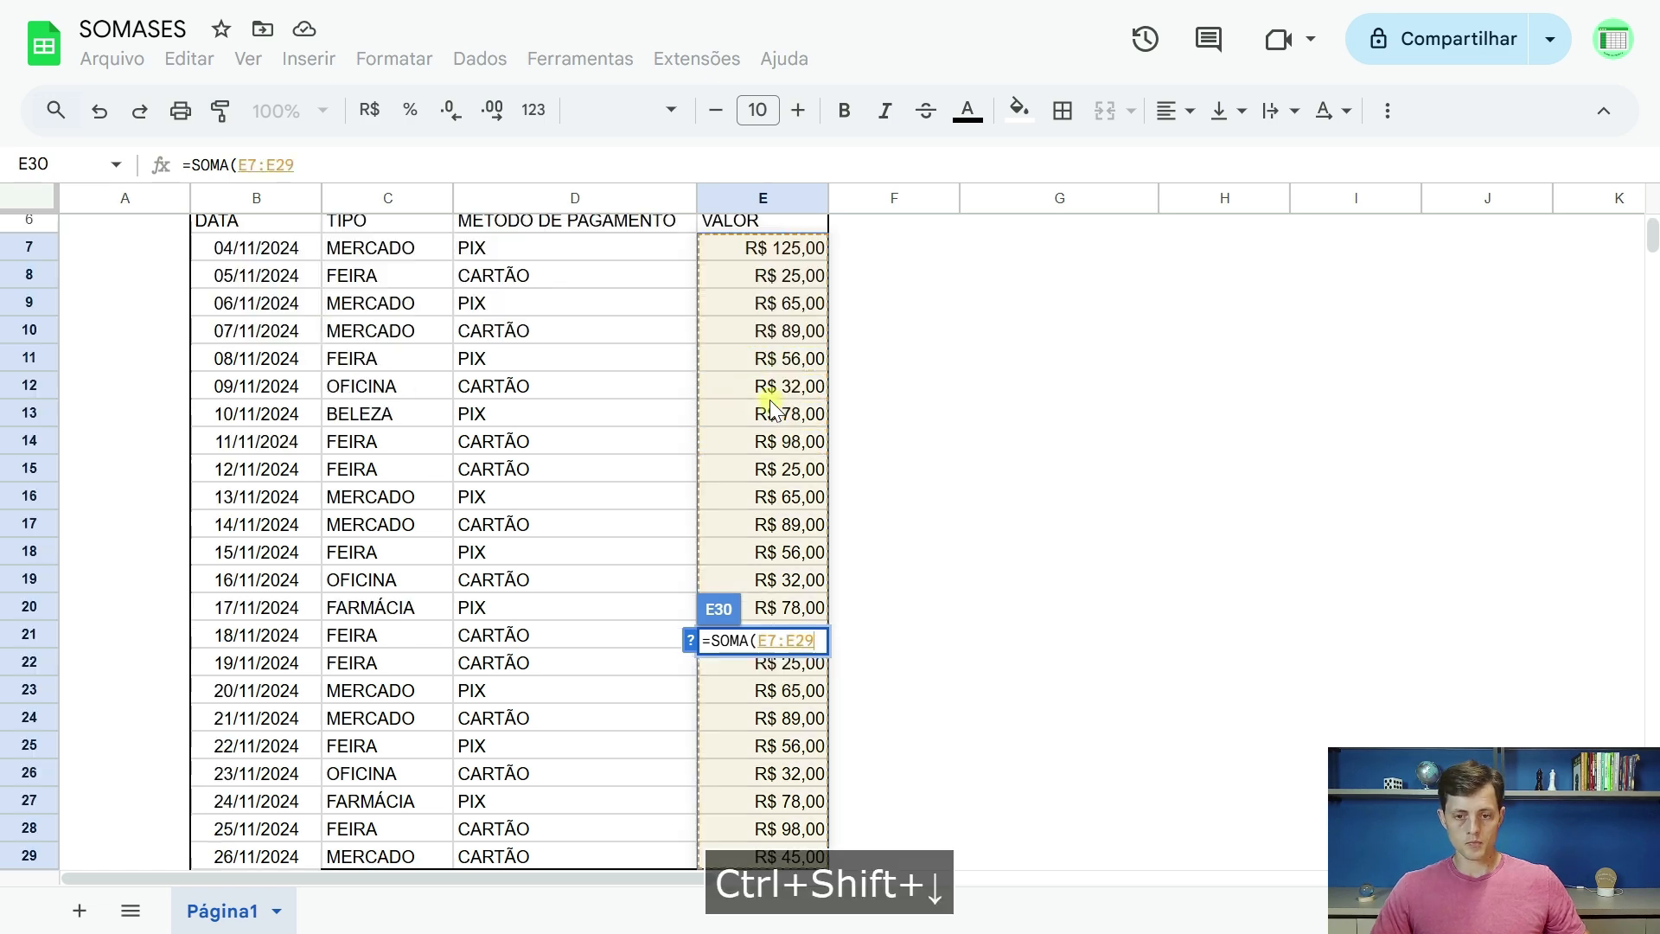
{"action": "key", "text": "Return"}
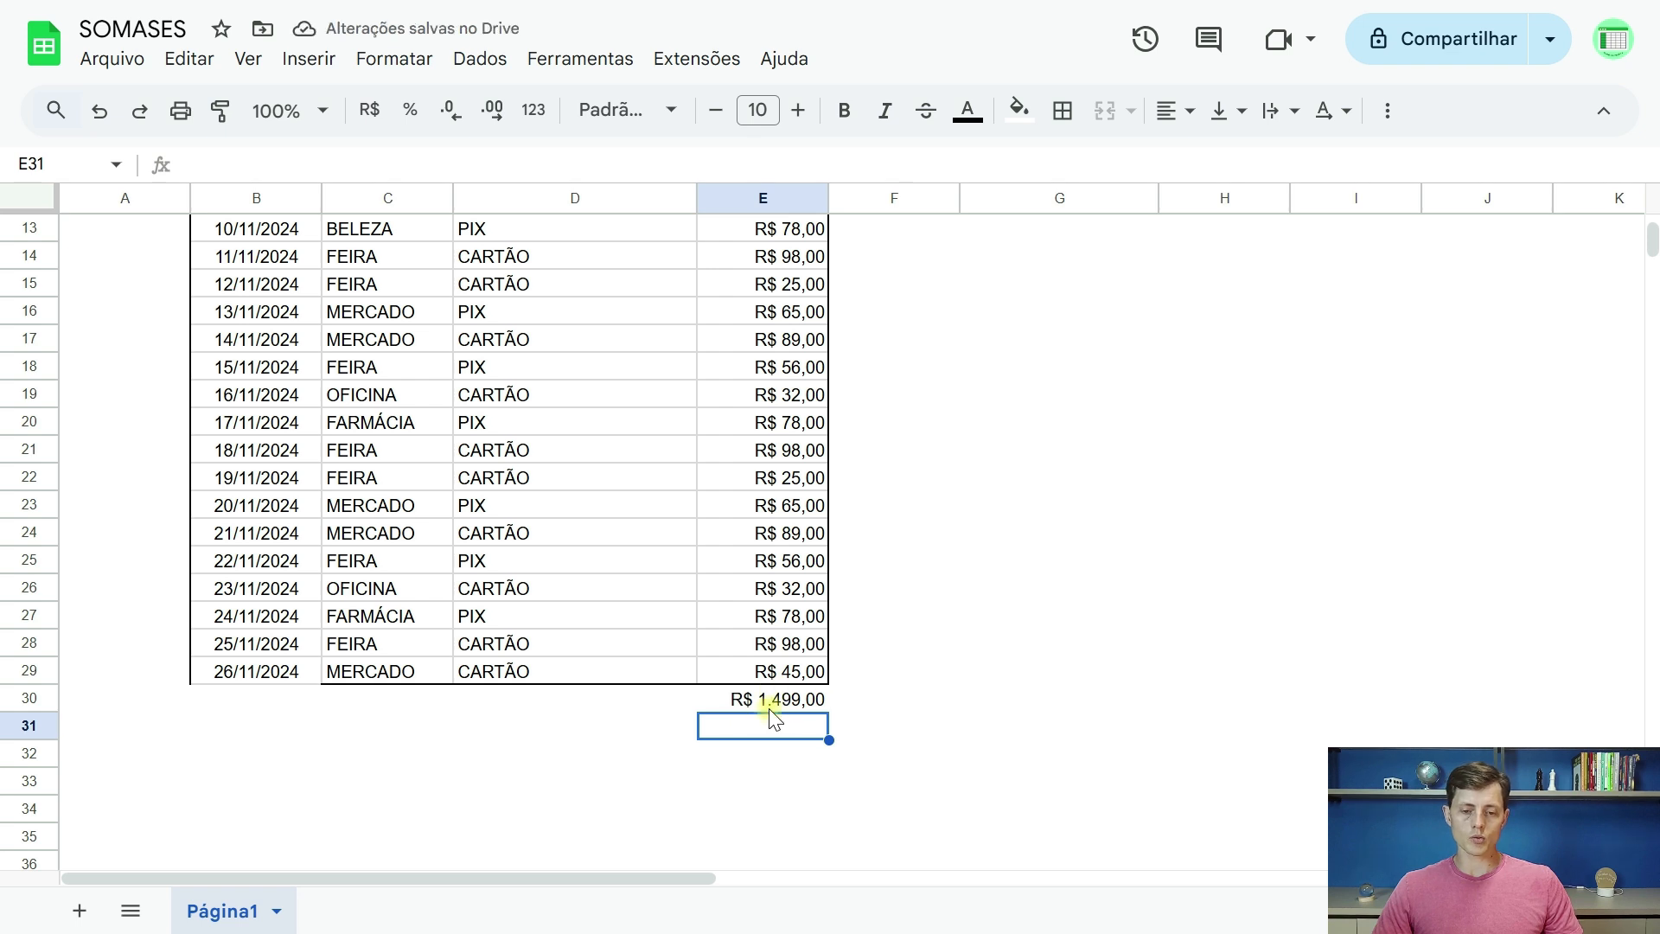
Set the DATA FINAL in E2 to 1/11/2024 to test the date filter
{"action": "scroll", "coordinate": [852, 718], "scroll_direction": "up", "scroll_amount": 5}
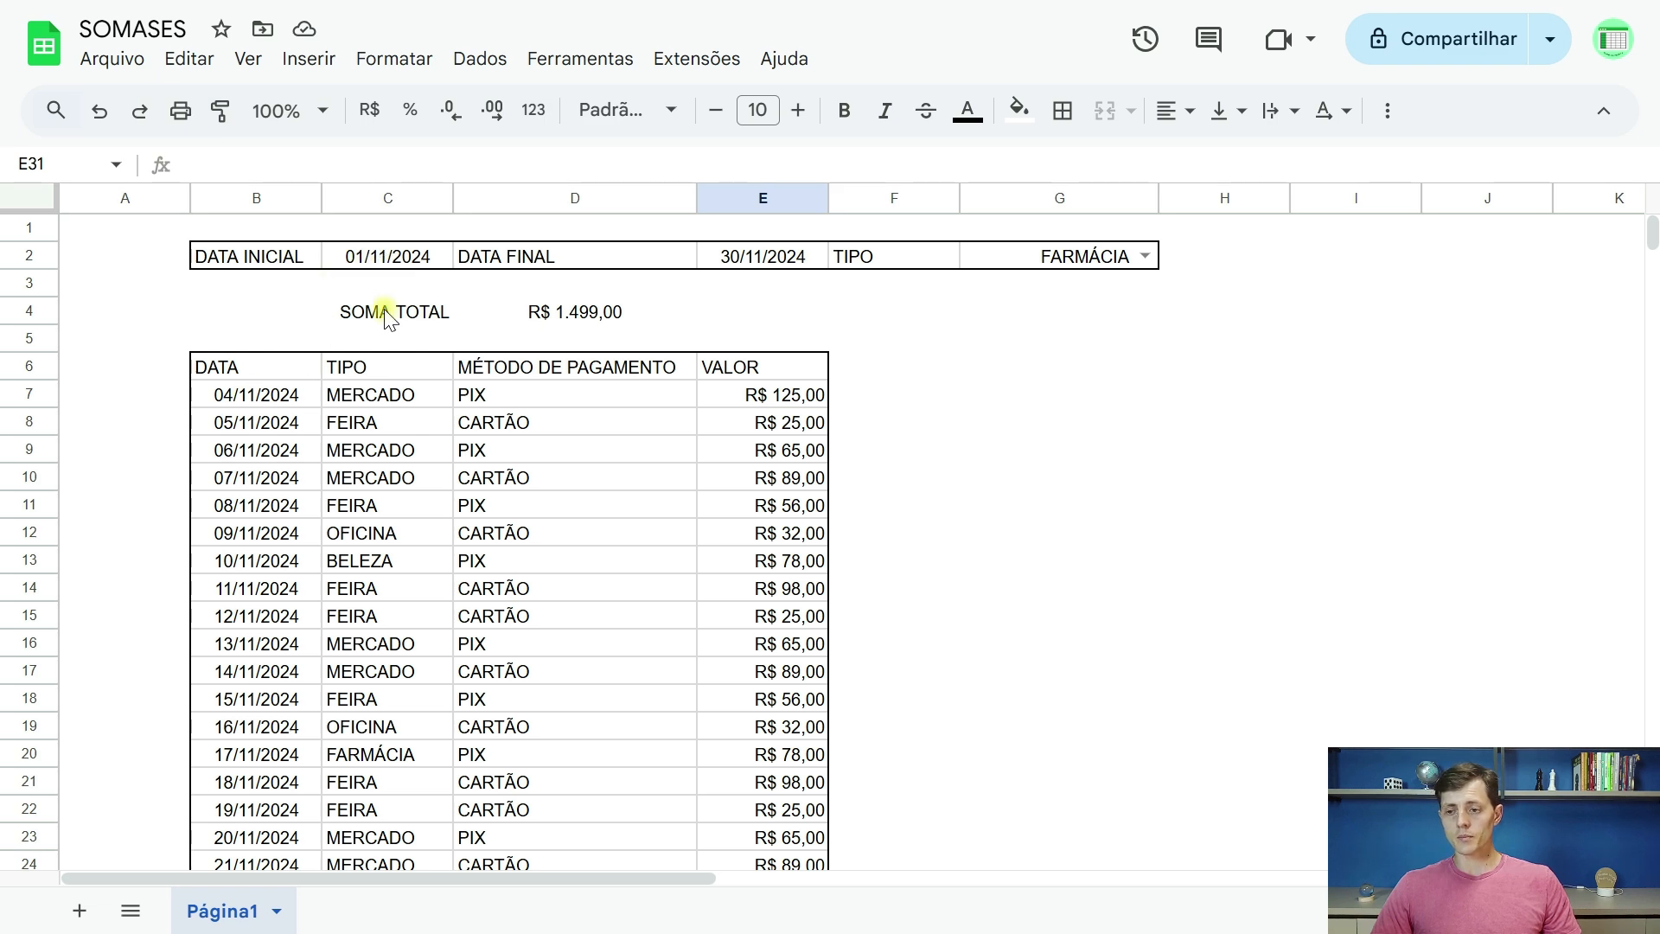
{"action": "scroll", "coordinate": [359, 611], "scroll_direction": "down", "scroll_amount": 5}
{"action": "scroll", "coordinate": [360, 605], "scroll_direction": "up", "scroll_amount": 5}
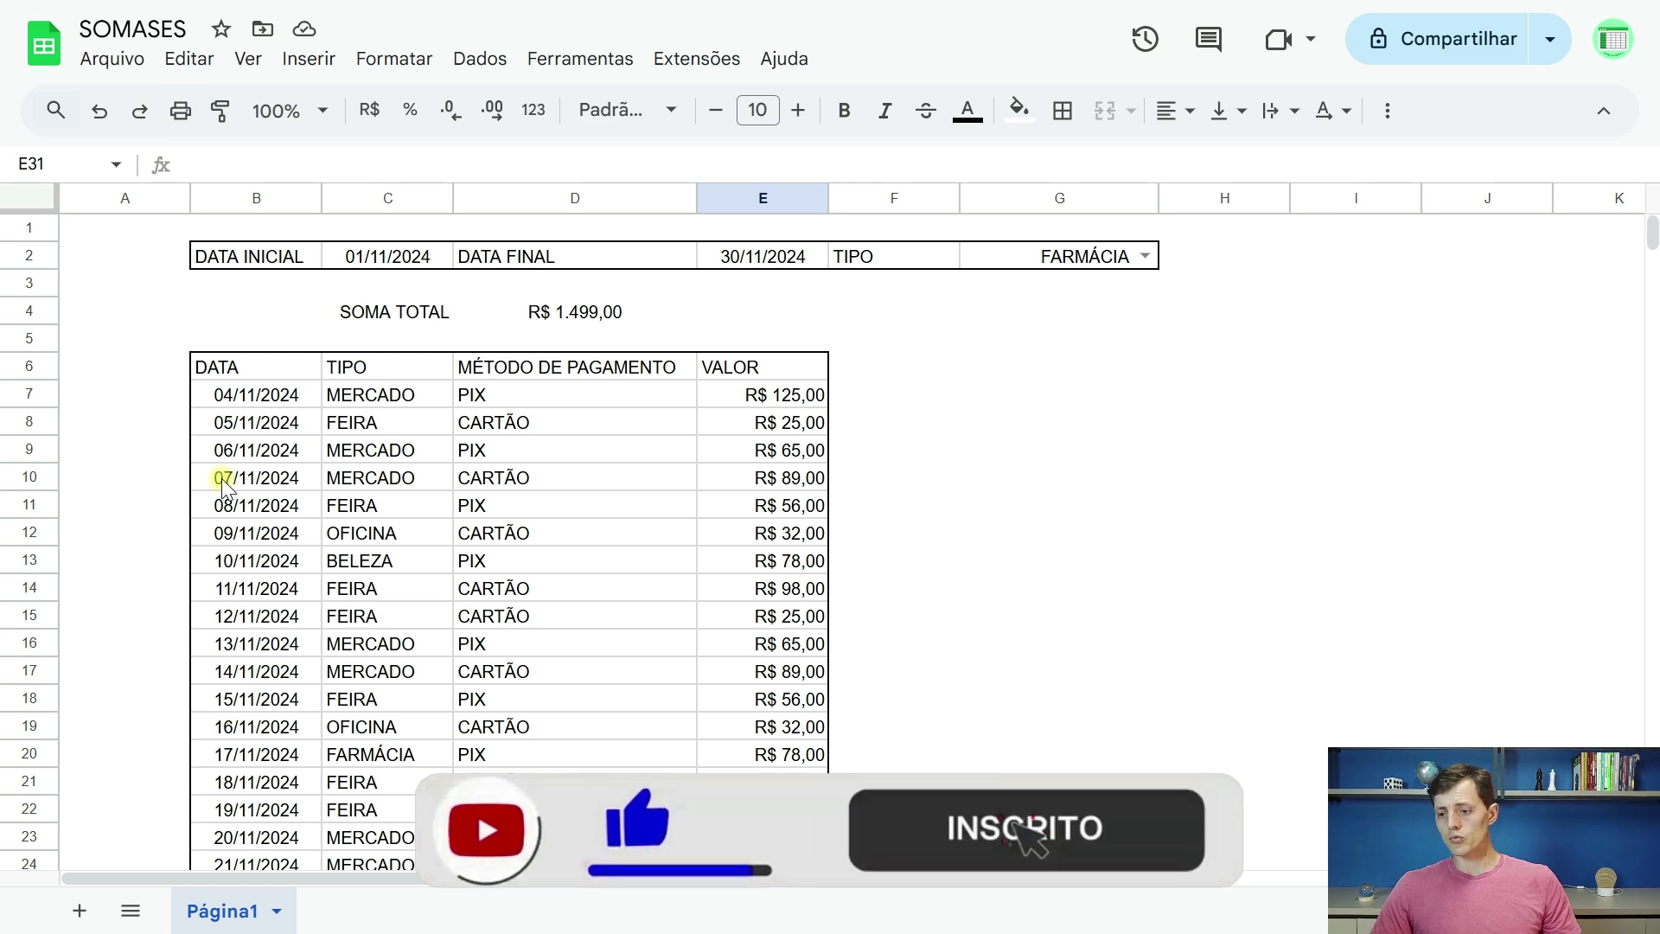
{"action": "scroll", "coordinate": [223, 488], "scroll_direction": "down", "scroll_amount": 3}
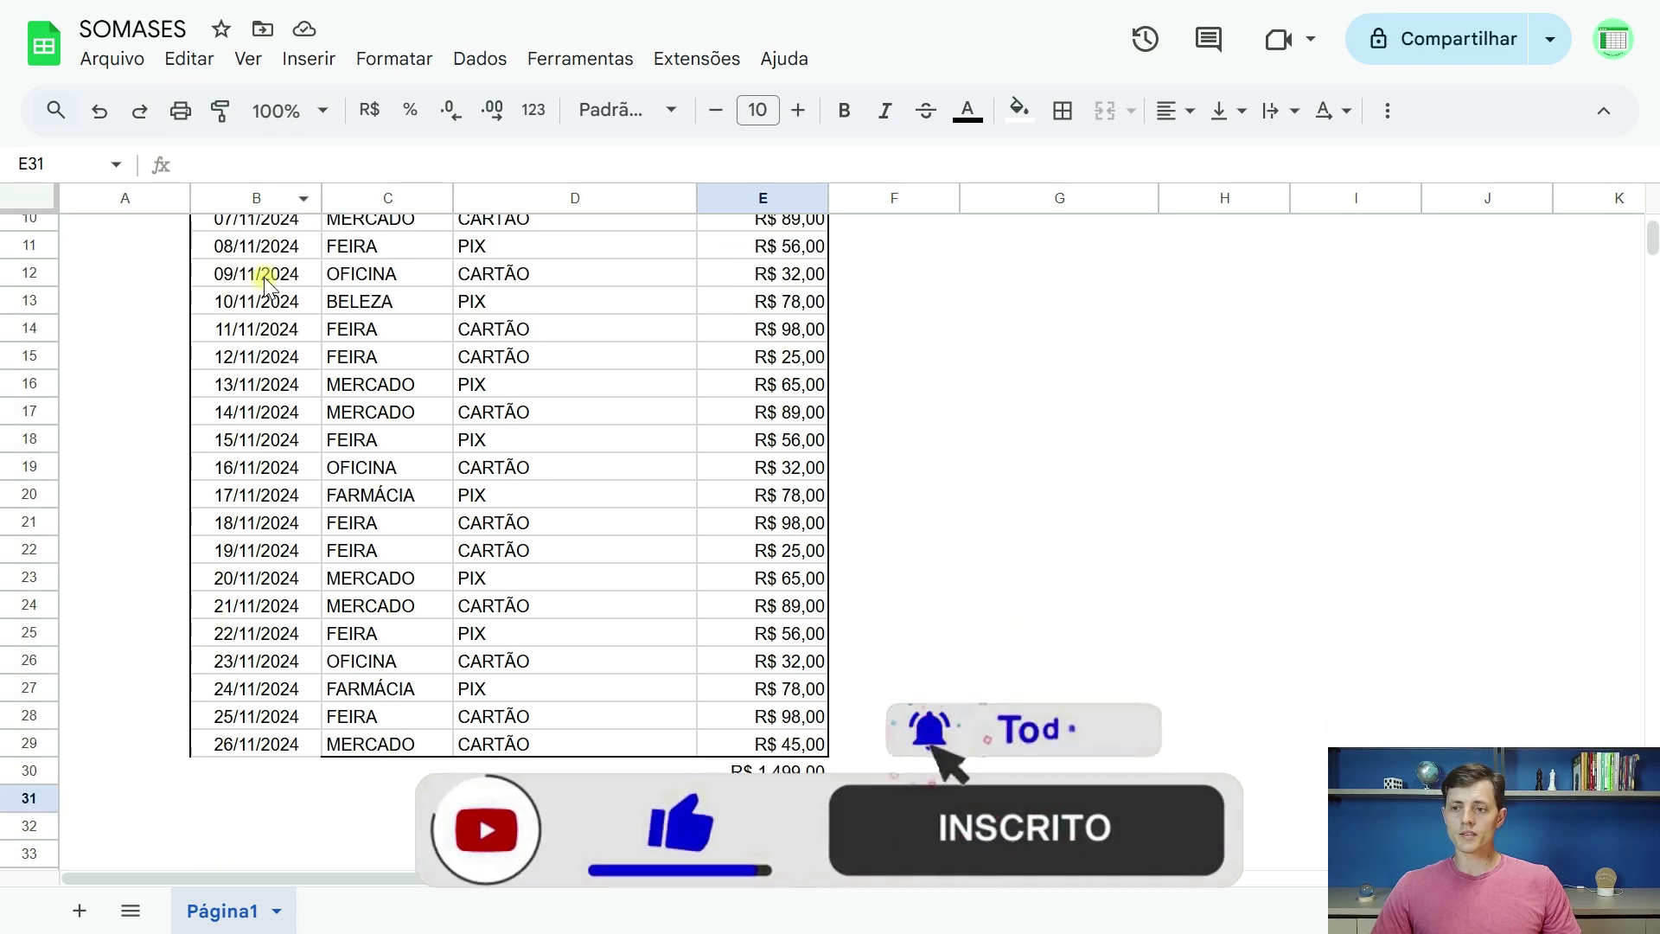
{"action": "scroll", "coordinate": [381, 548], "scroll_direction": "up", "scroll_amount": 3}
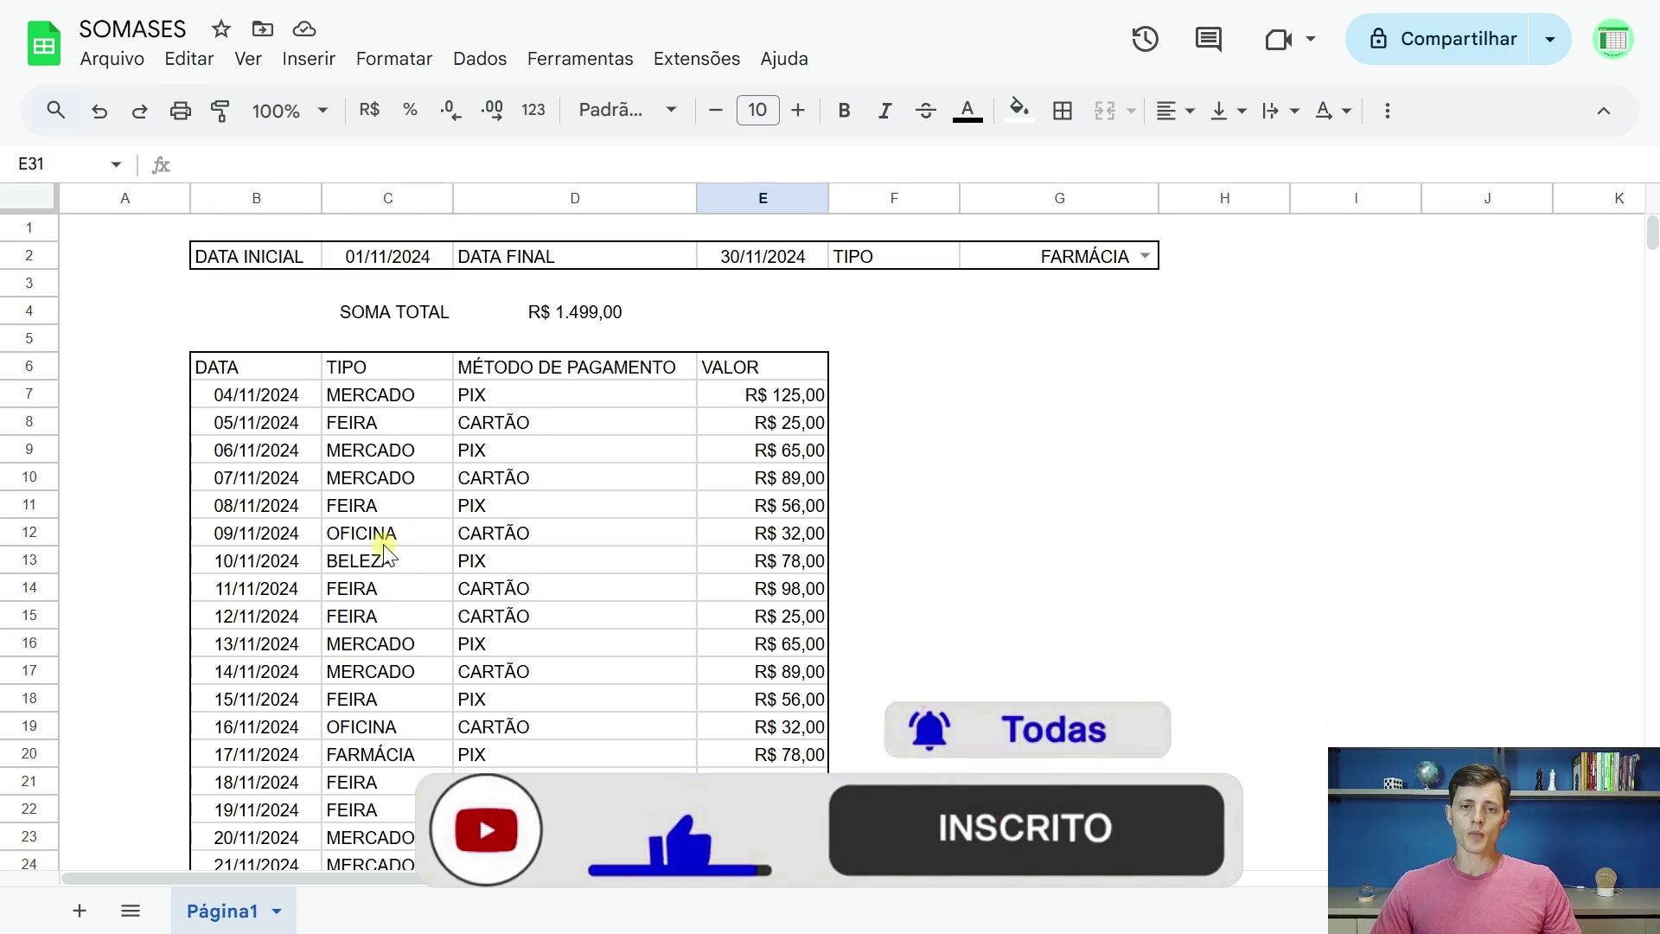
{"action": "double_click", "coordinate": [739, 266]}
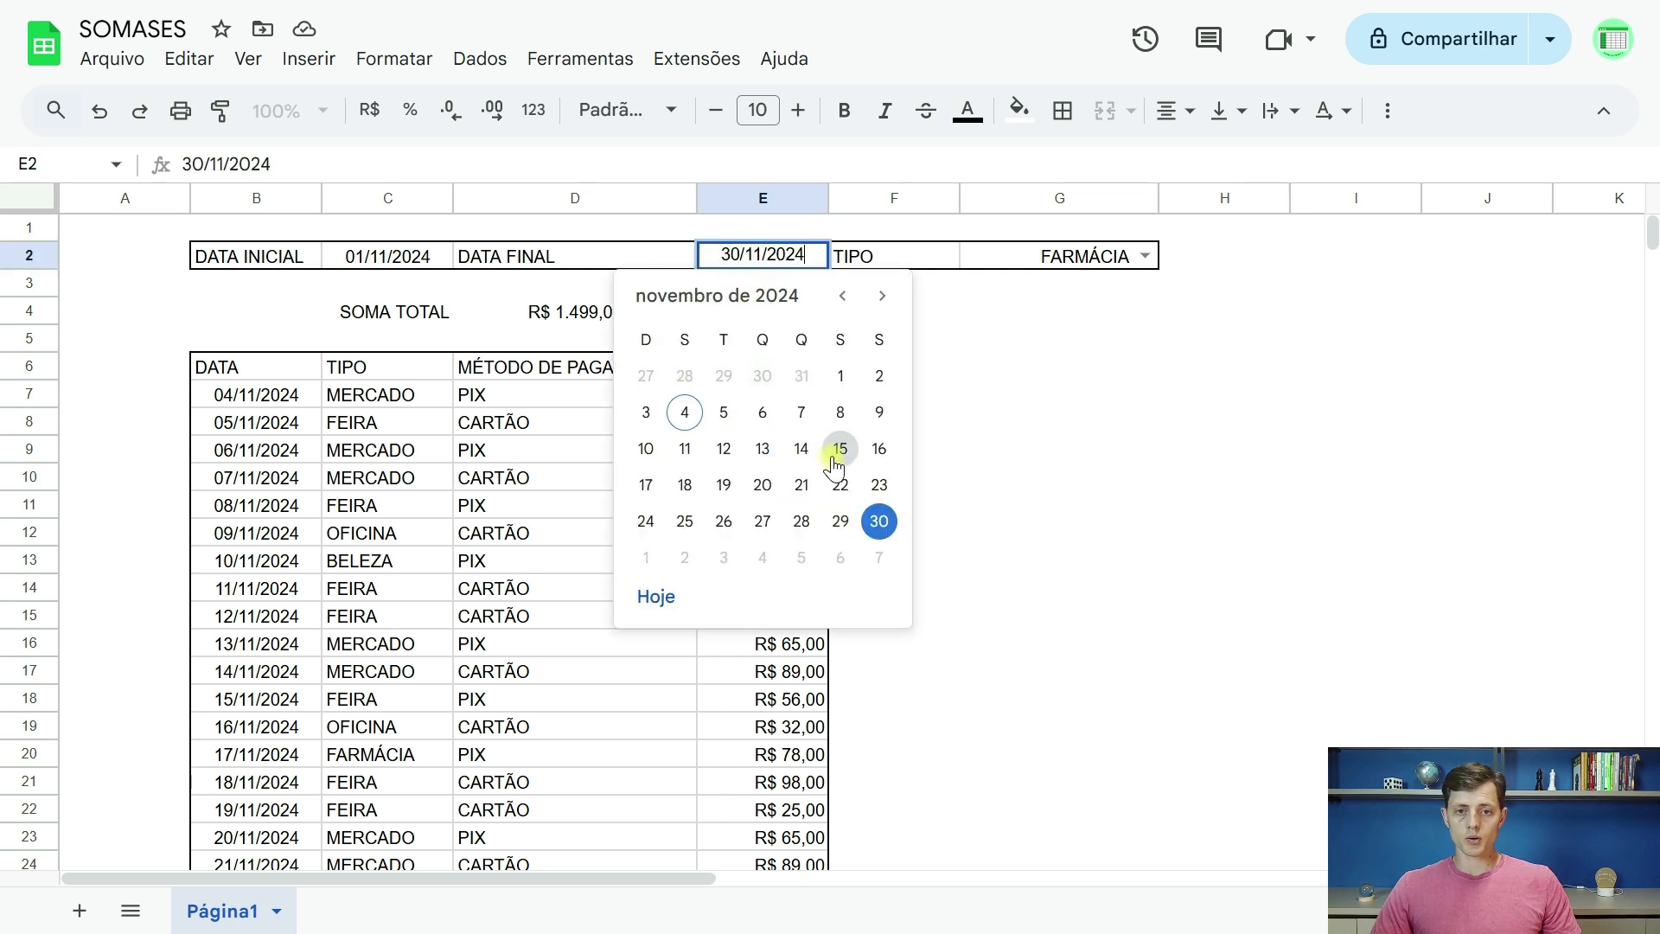
{"action": "left_click", "coordinate": [839, 378]}
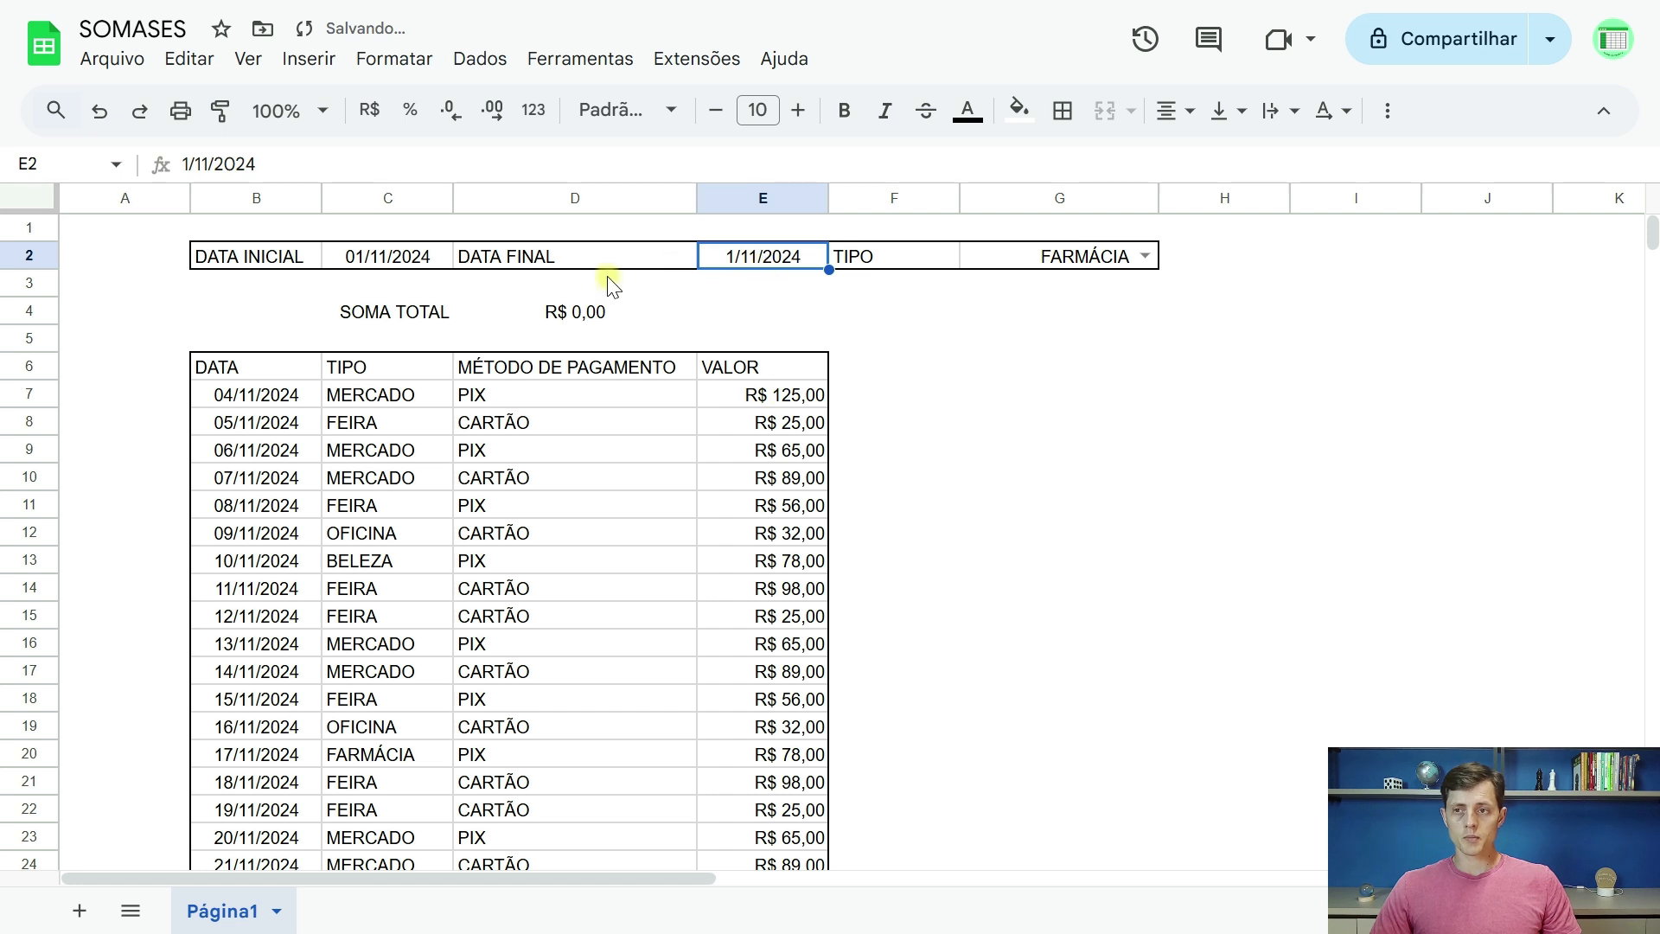
Pick 01/11/2024 as the DATA INICIAL in C2 and 7/11/2024 as the DATA FINAL in E2
{"action": "left_click", "coordinate": [377, 262]}
{"action": "double_click", "coordinate": [379, 263]}
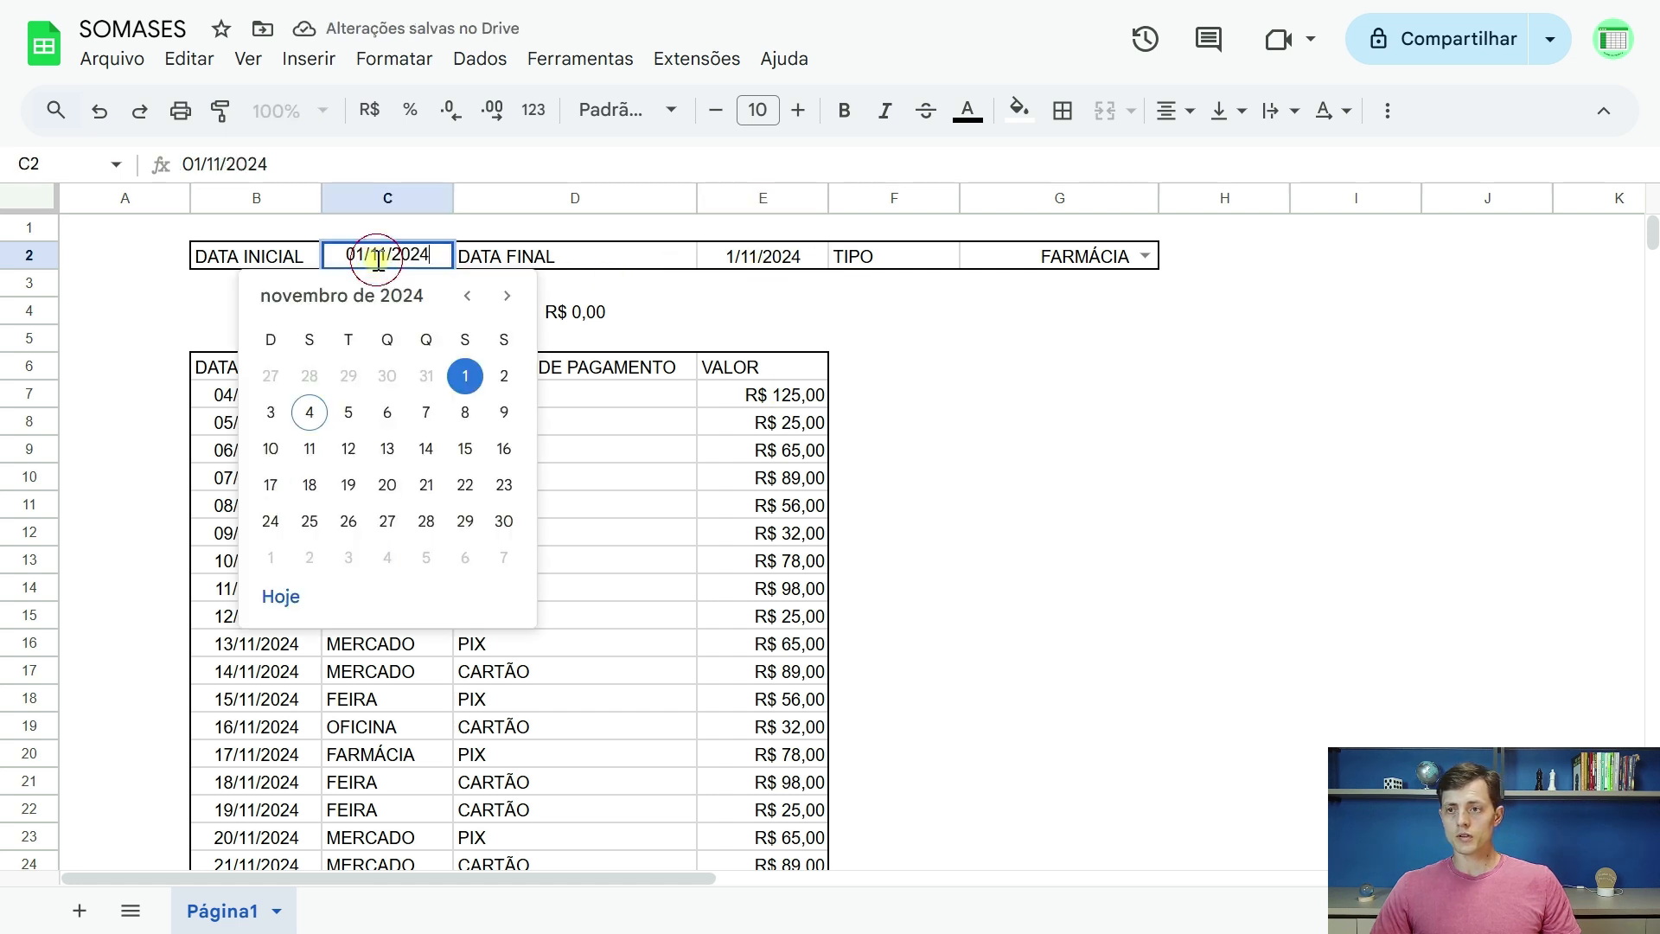
{"action": "left_click", "coordinate": [465, 375]}
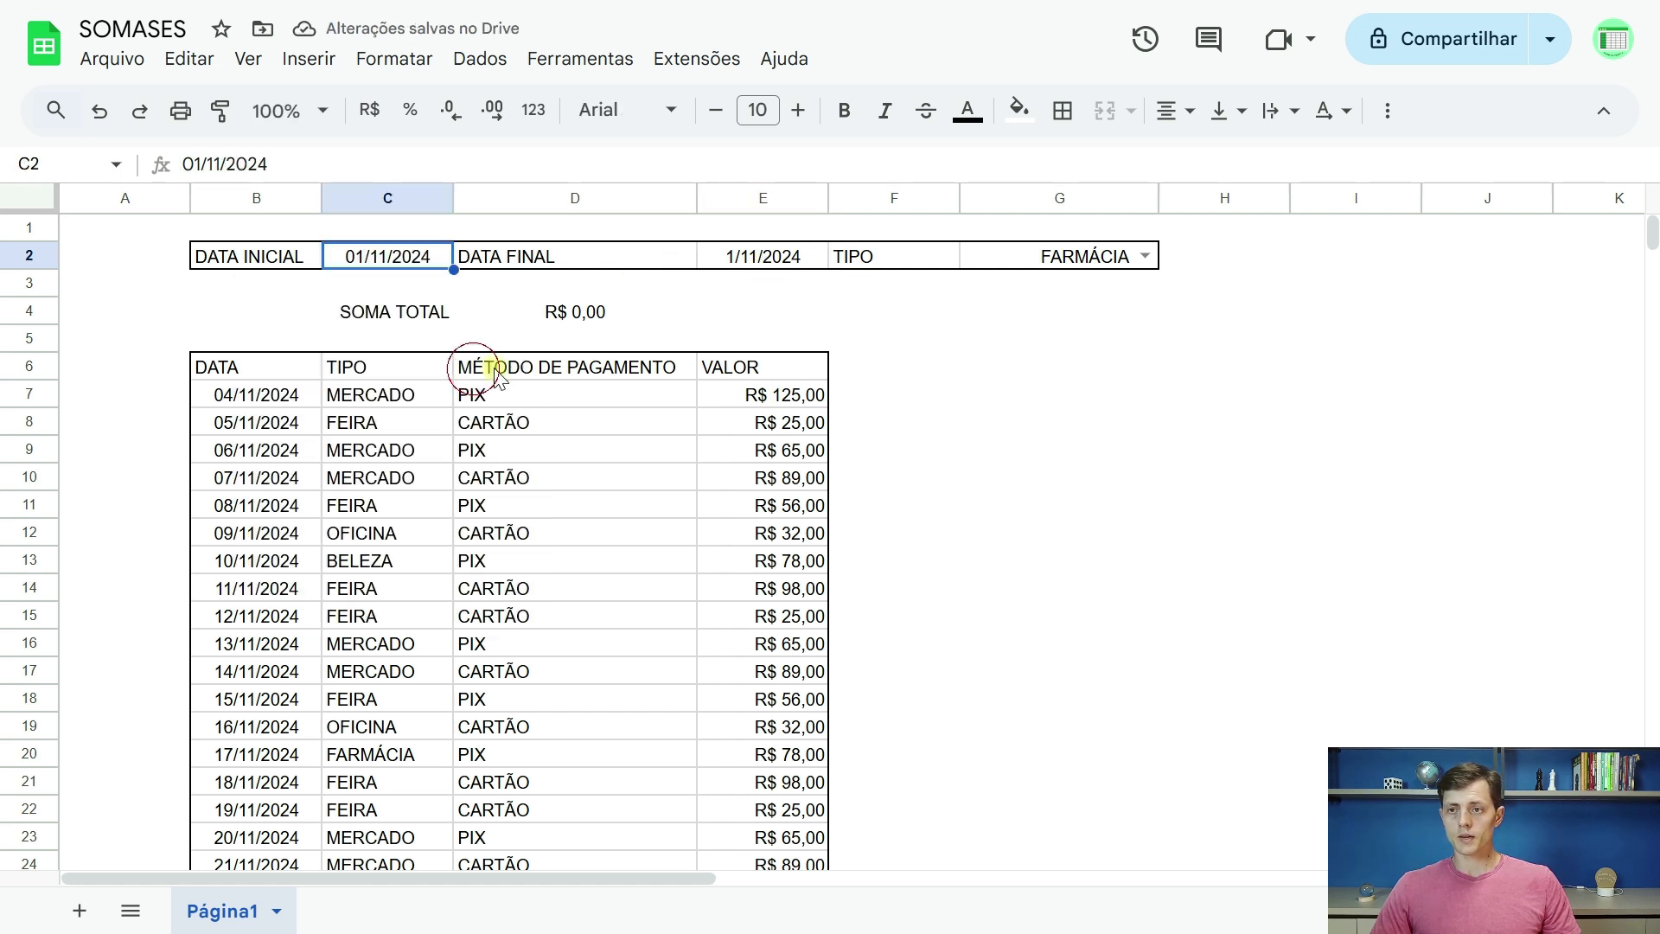
{"action": "left_click", "coordinate": [748, 245]}
{"action": "key", "text": "ctrl+c"}
{"action": "double_click", "coordinate": [768, 268]}
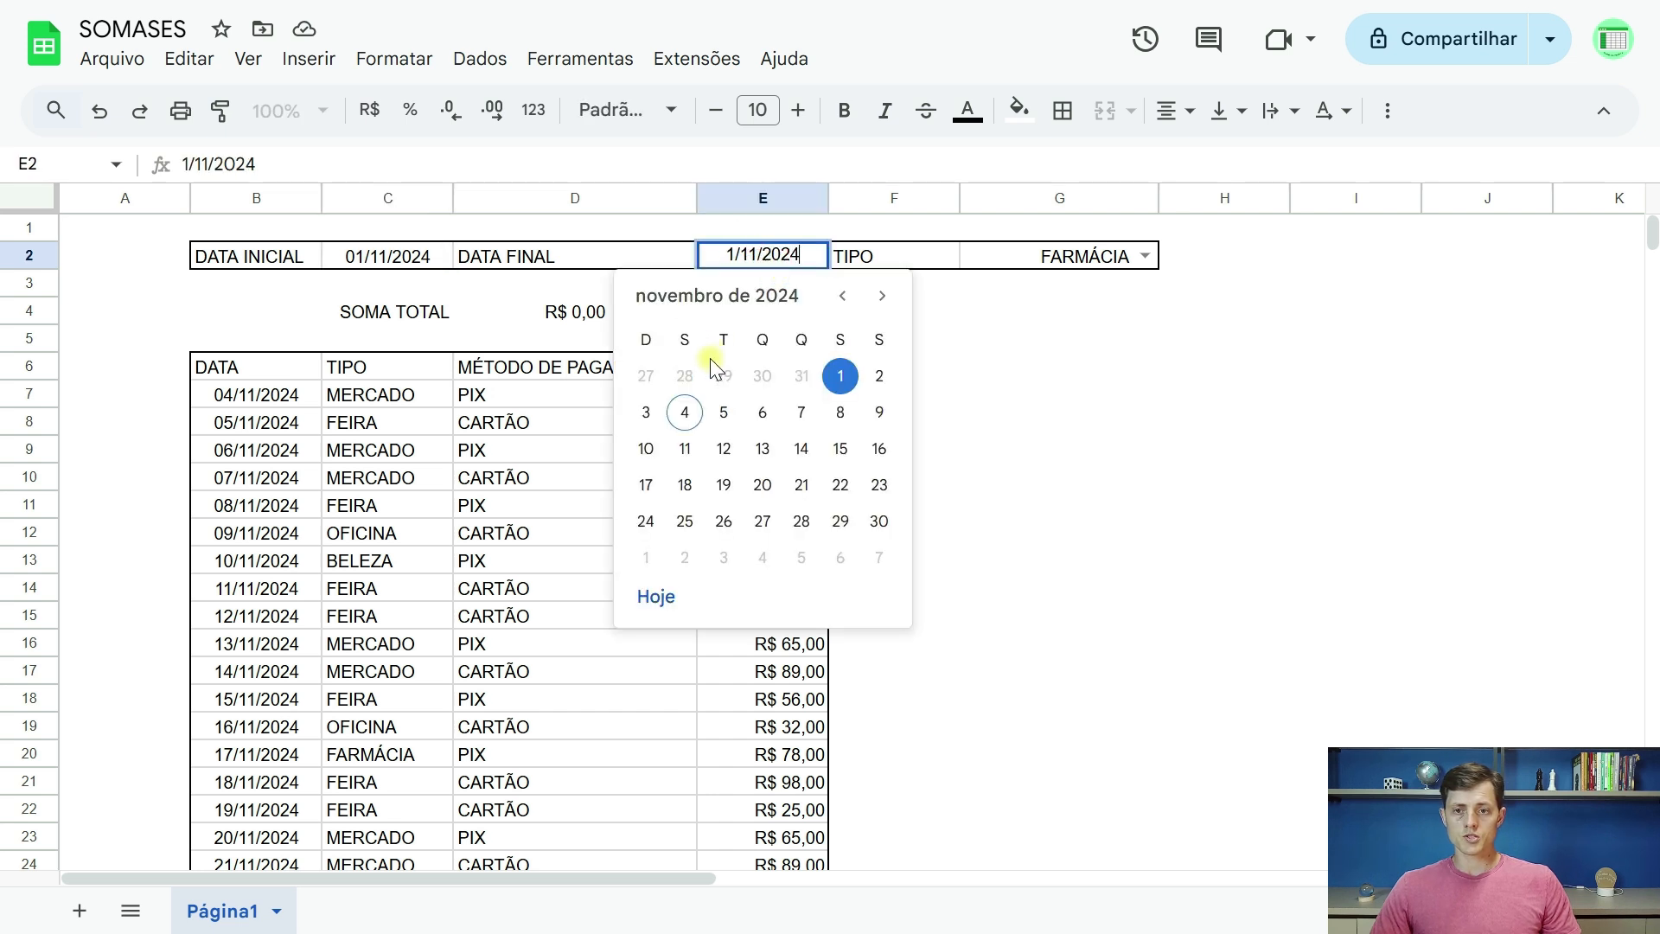
{"action": "left_click", "coordinate": [783, 412]}
{"action": "left_click", "coordinate": [994, 402]}
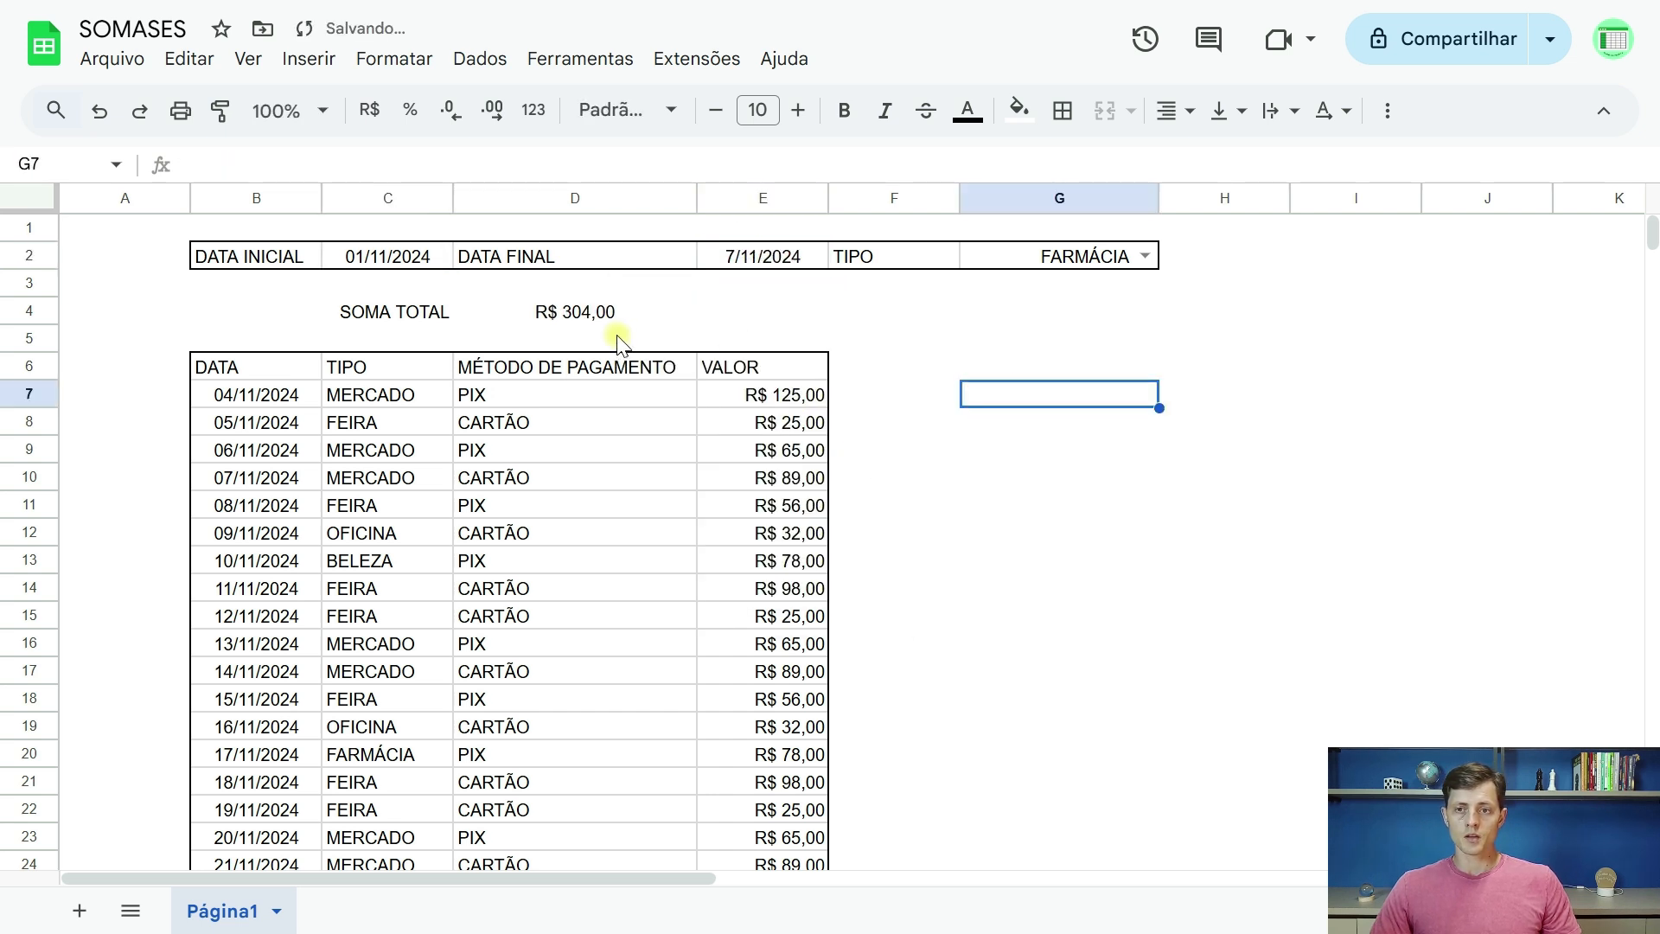
Check the SOMA TOTAL in D4 against the table's values and the start and end dates in C2 and E2
{"action": "left_click", "coordinate": [575, 311]}
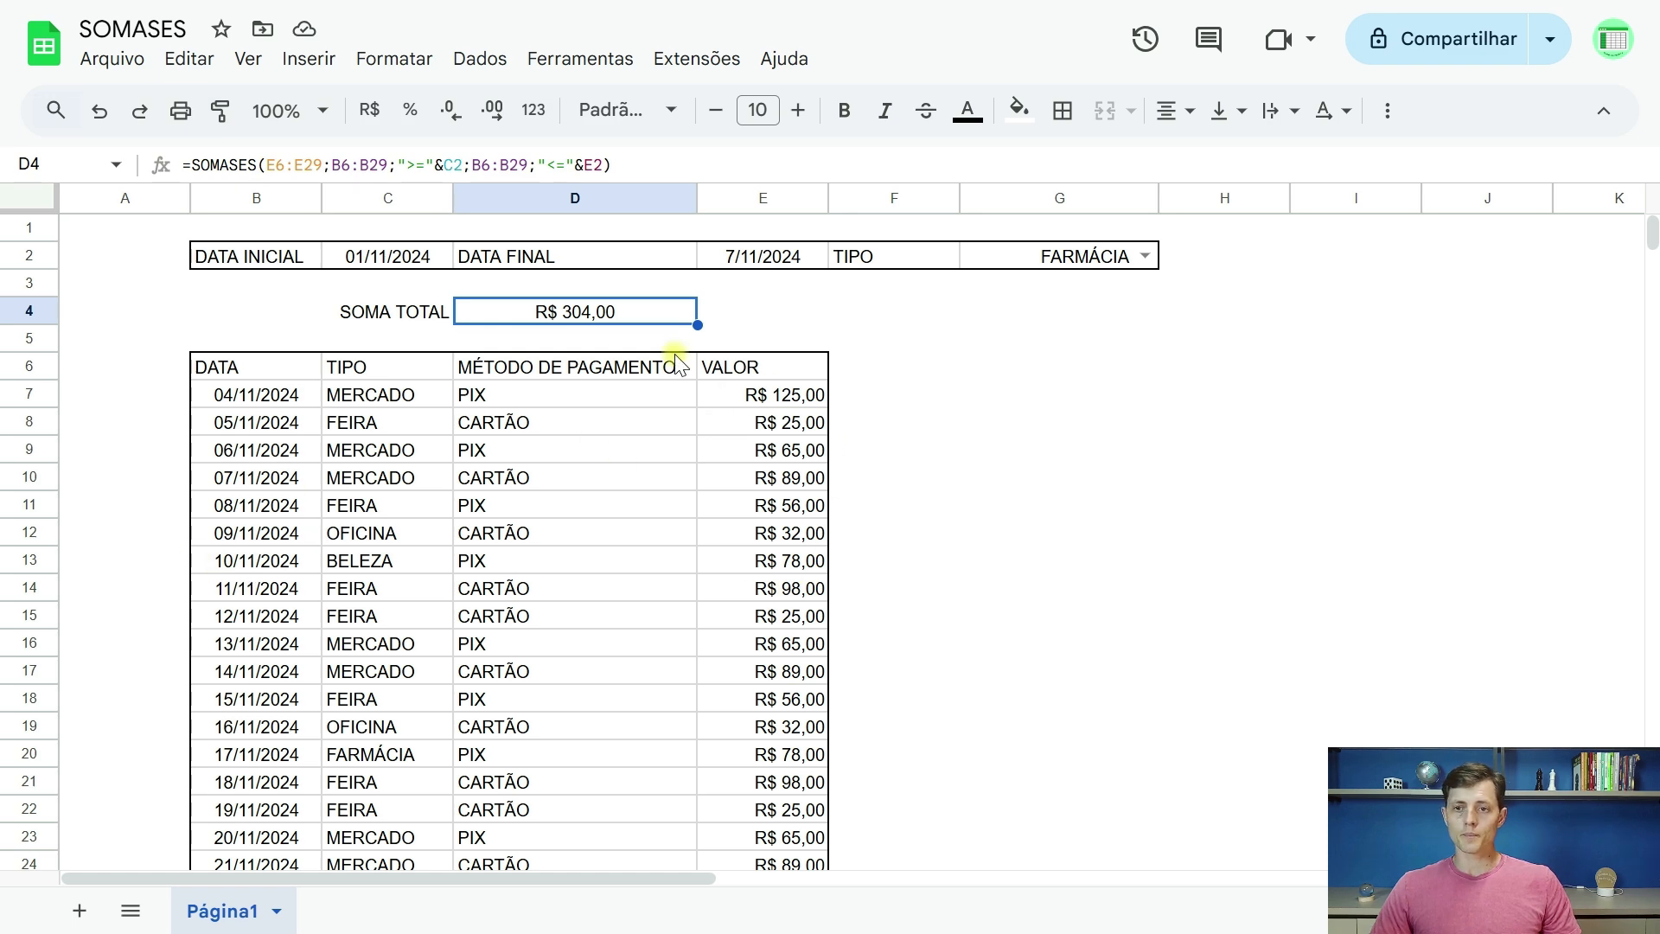
{"action": "left_click", "coordinate": [884, 316]}
{"action": "scroll", "coordinate": [767, 346], "scroll_direction": "down", "scroll_amount": 5}
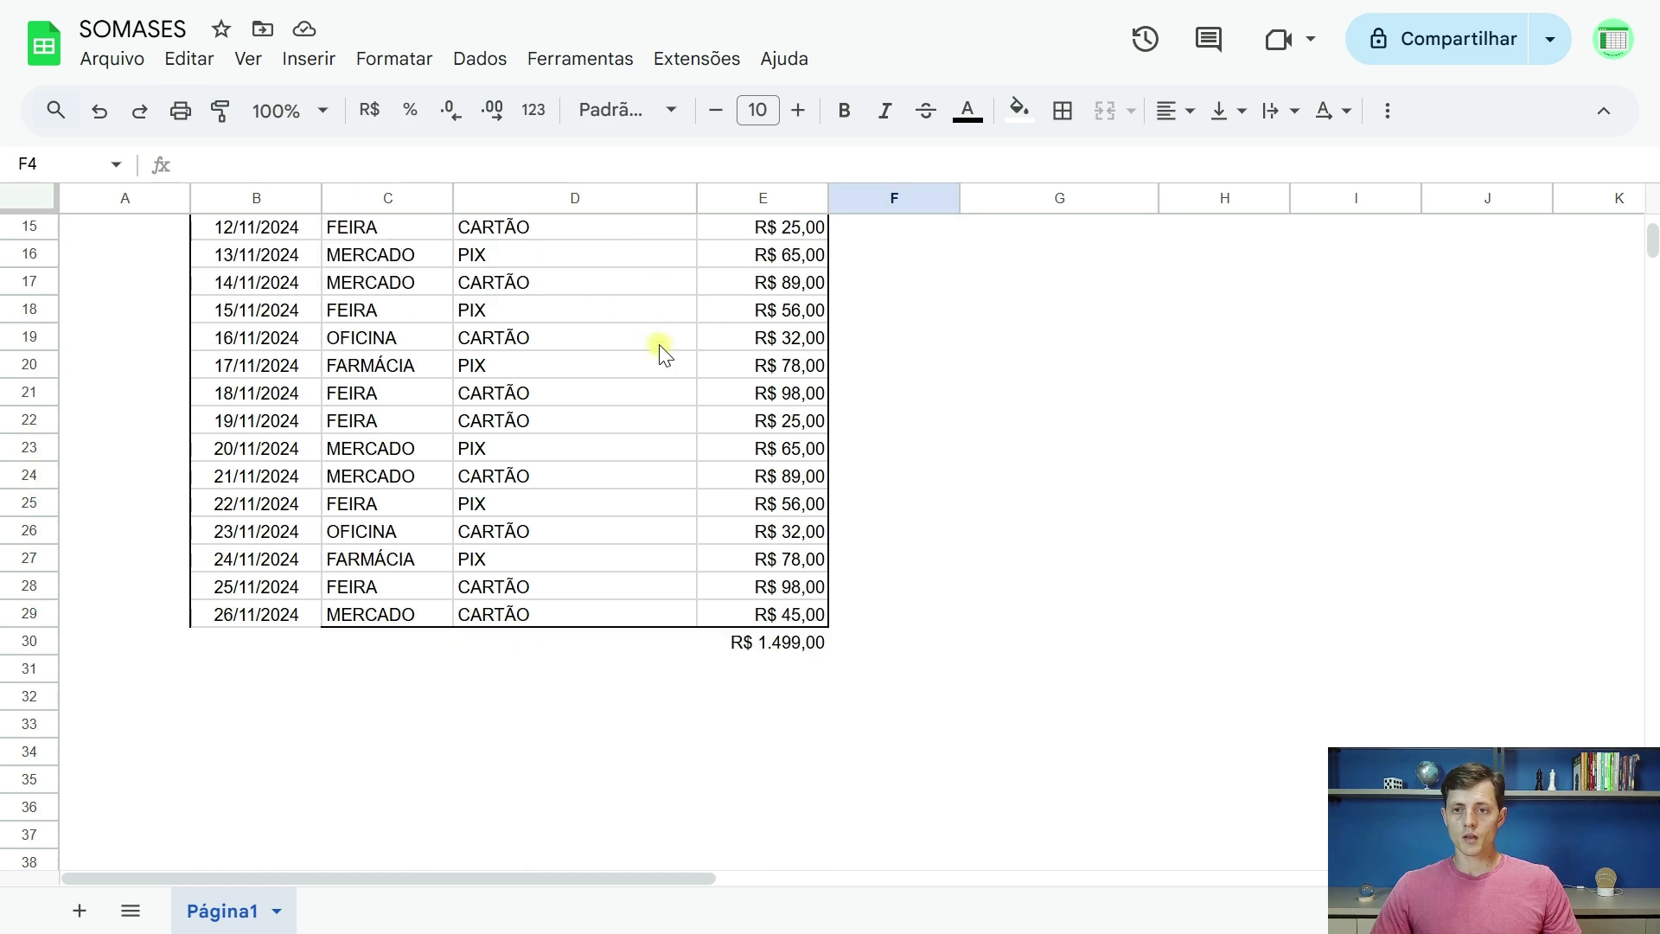
{"action": "scroll", "coordinate": [778, 571], "scroll_direction": "up", "scroll_amount": 5}
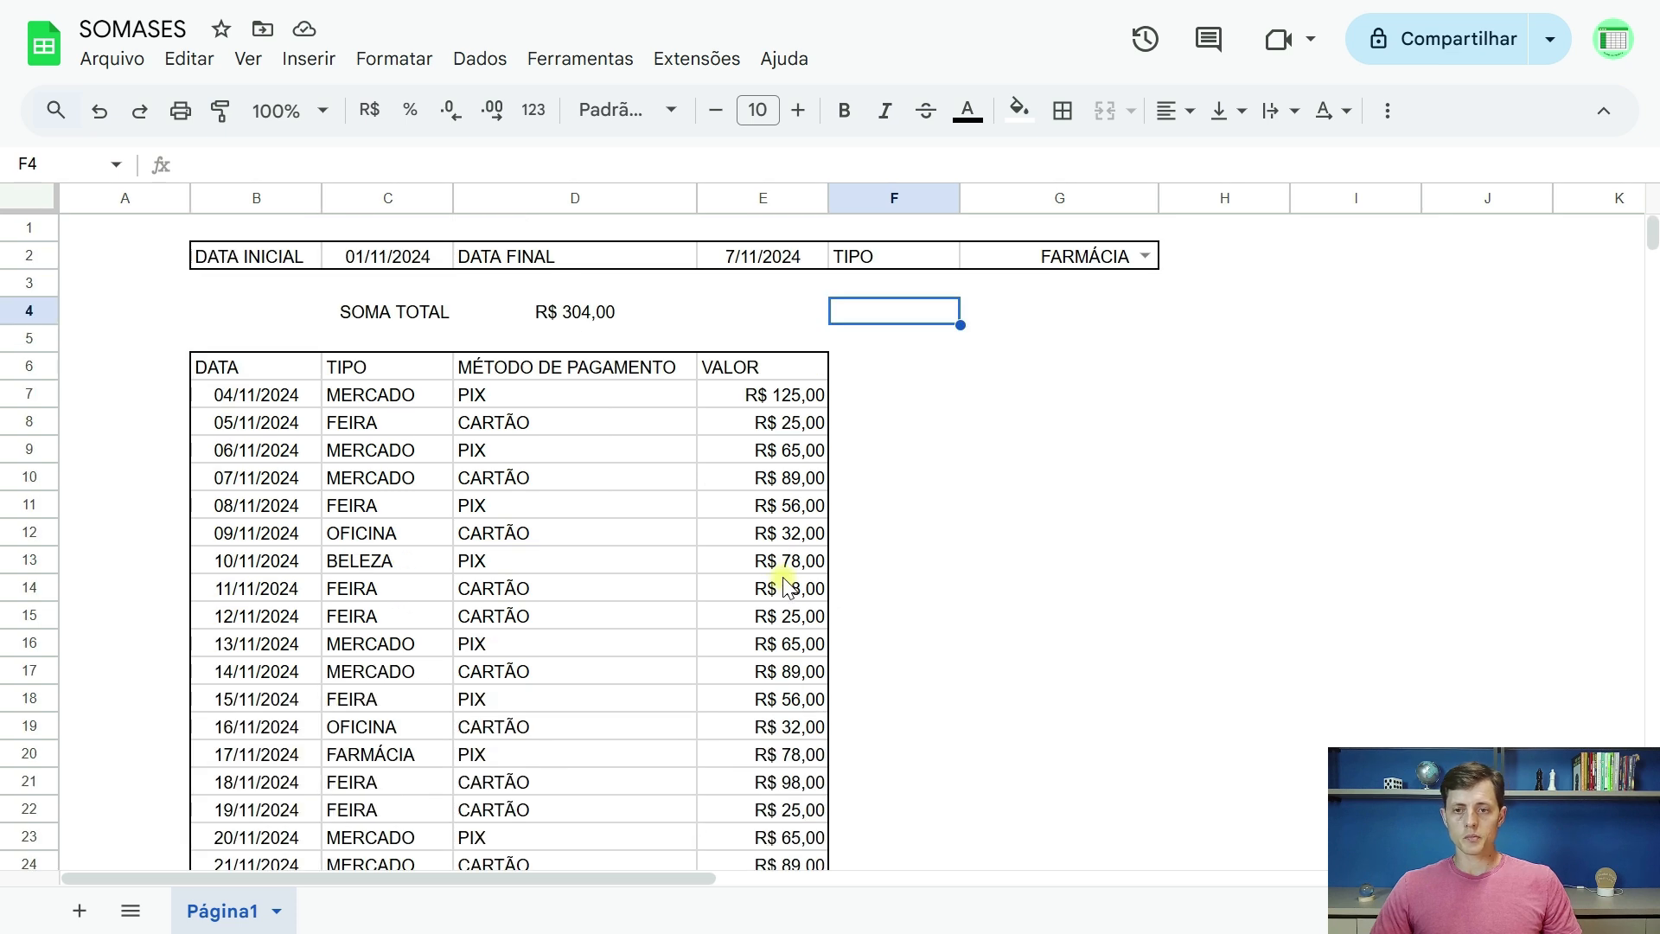
{"action": "left_click", "coordinate": [576, 314]}
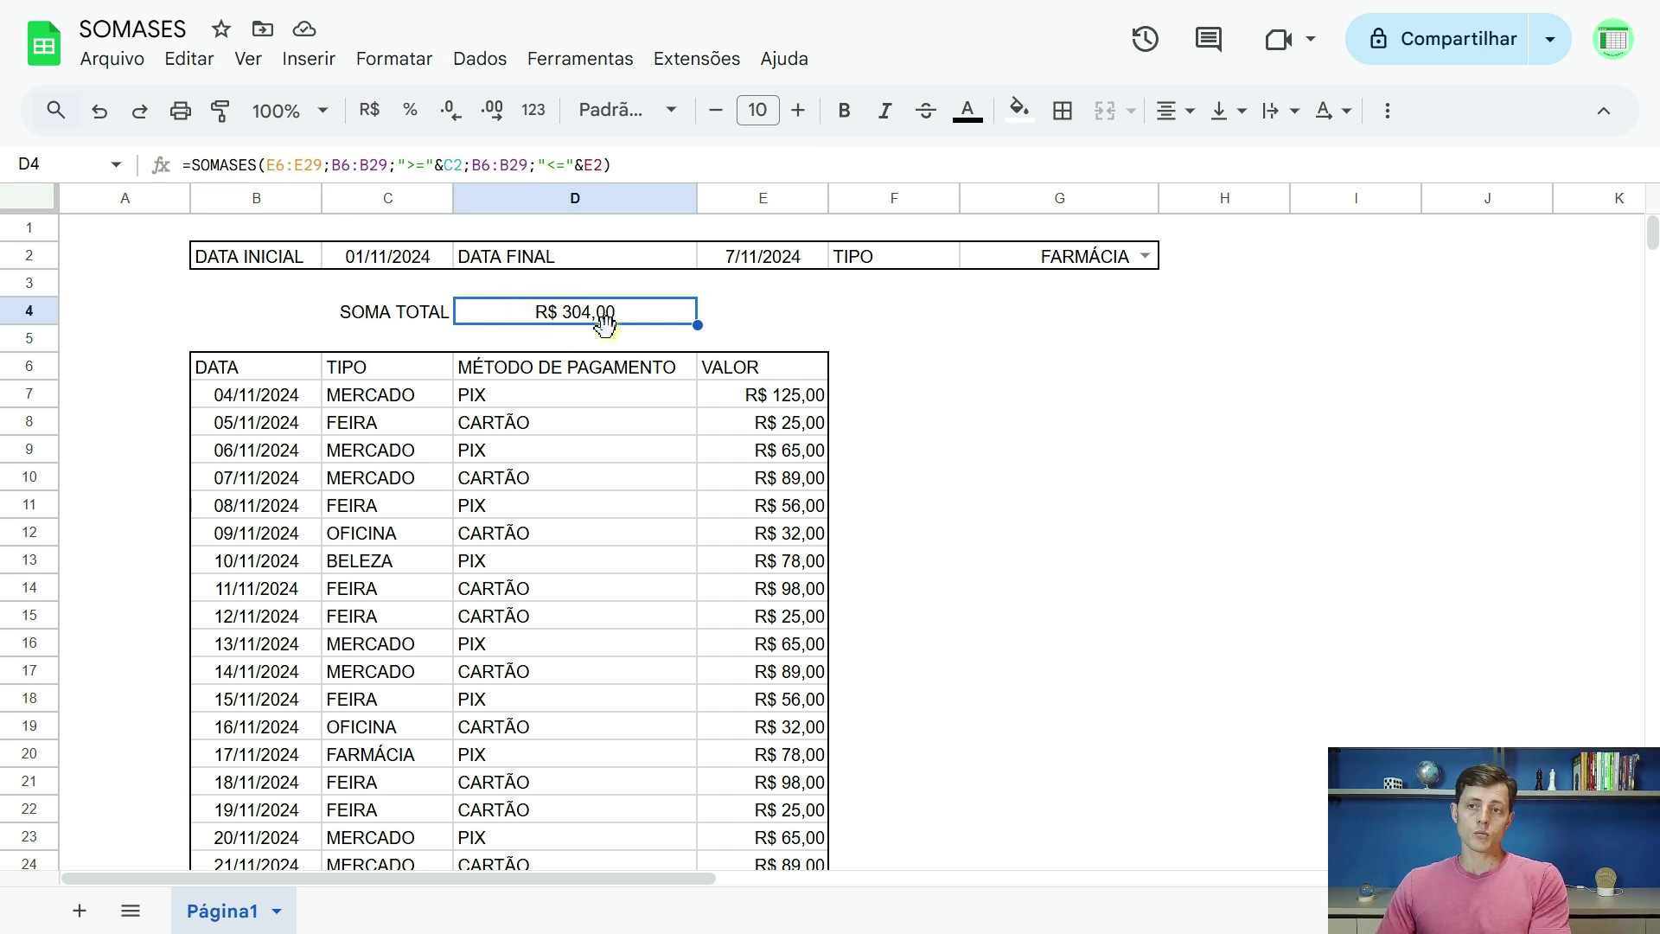
{"action": "left_click", "coordinate": [381, 258]}
{"action": "left_click", "coordinate": [749, 261]}
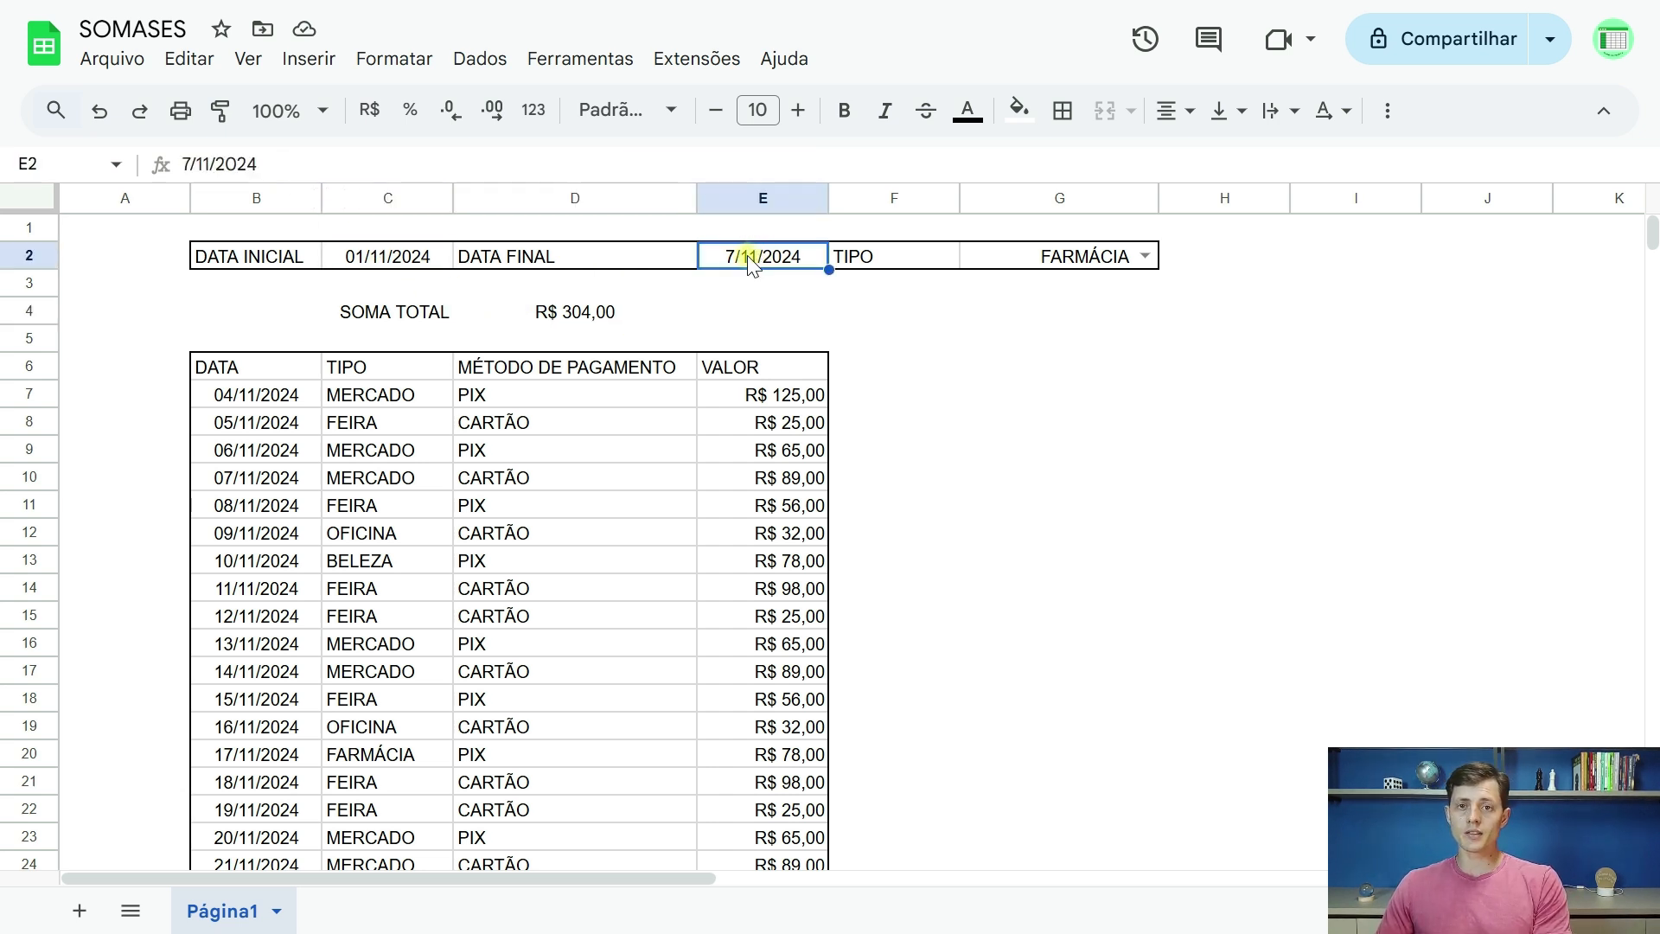
{"action": "left_click", "coordinate": [383, 259]}
{"action": "left_click", "coordinate": [749, 259]}
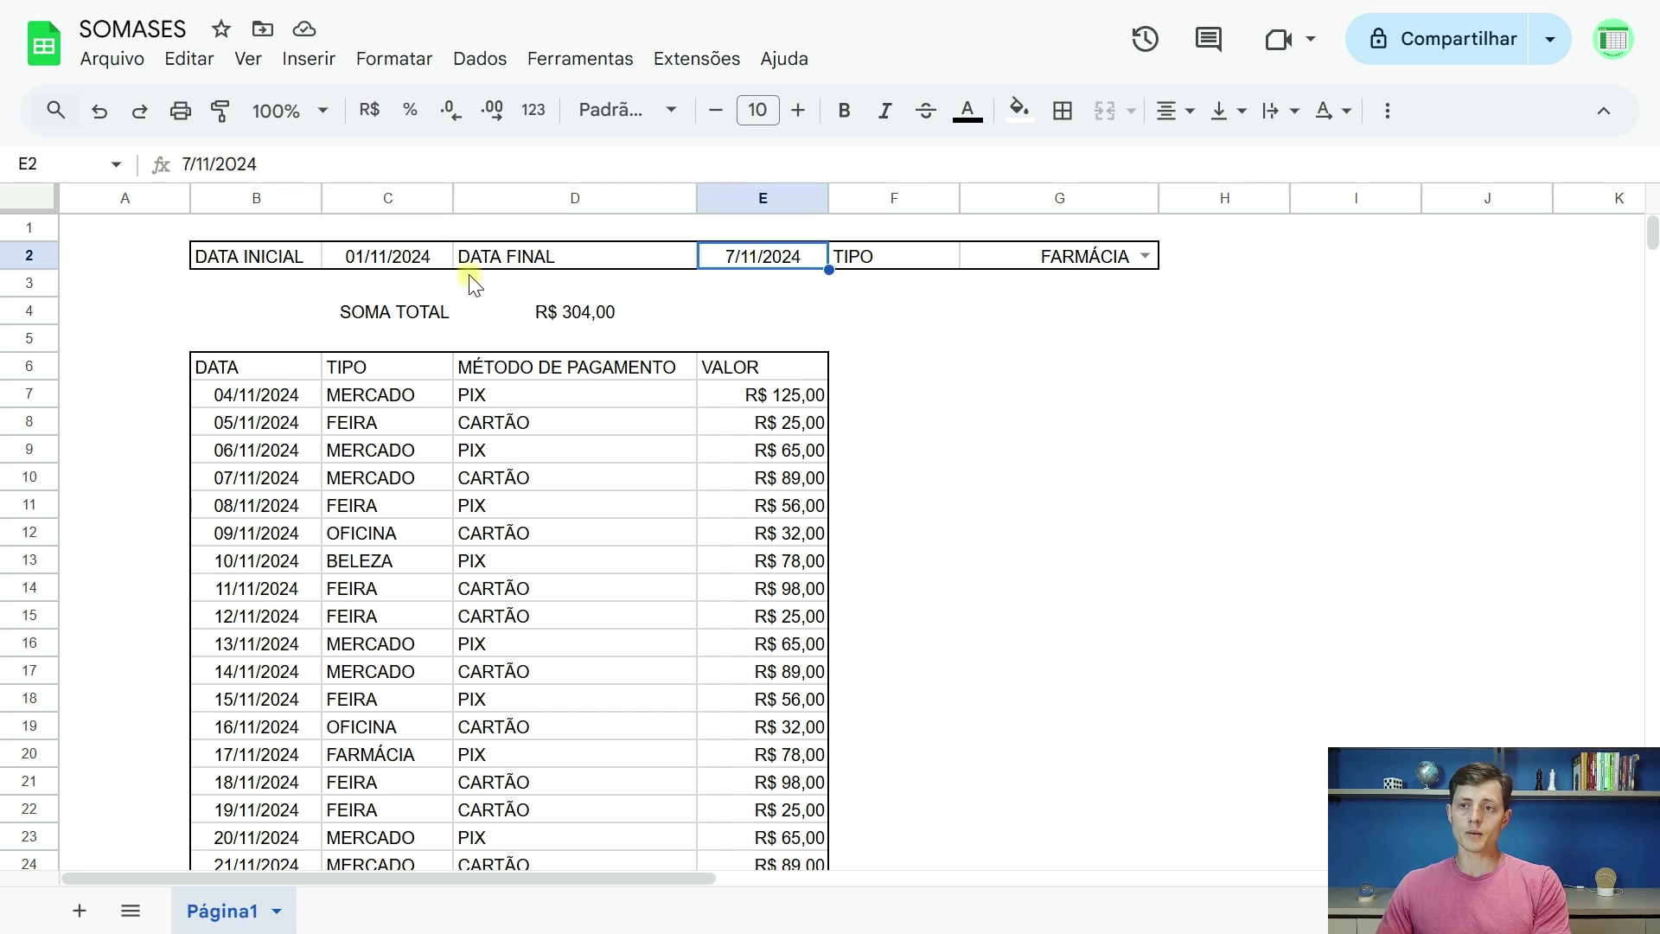
{"action": "left_click", "coordinate": [393, 258]}
{"action": "left_click", "coordinate": [778, 261]}
Make the SOMA TOTAL value in D4 bold and increase its font size to 16
{"action": "left_click", "coordinate": [590, 317]}
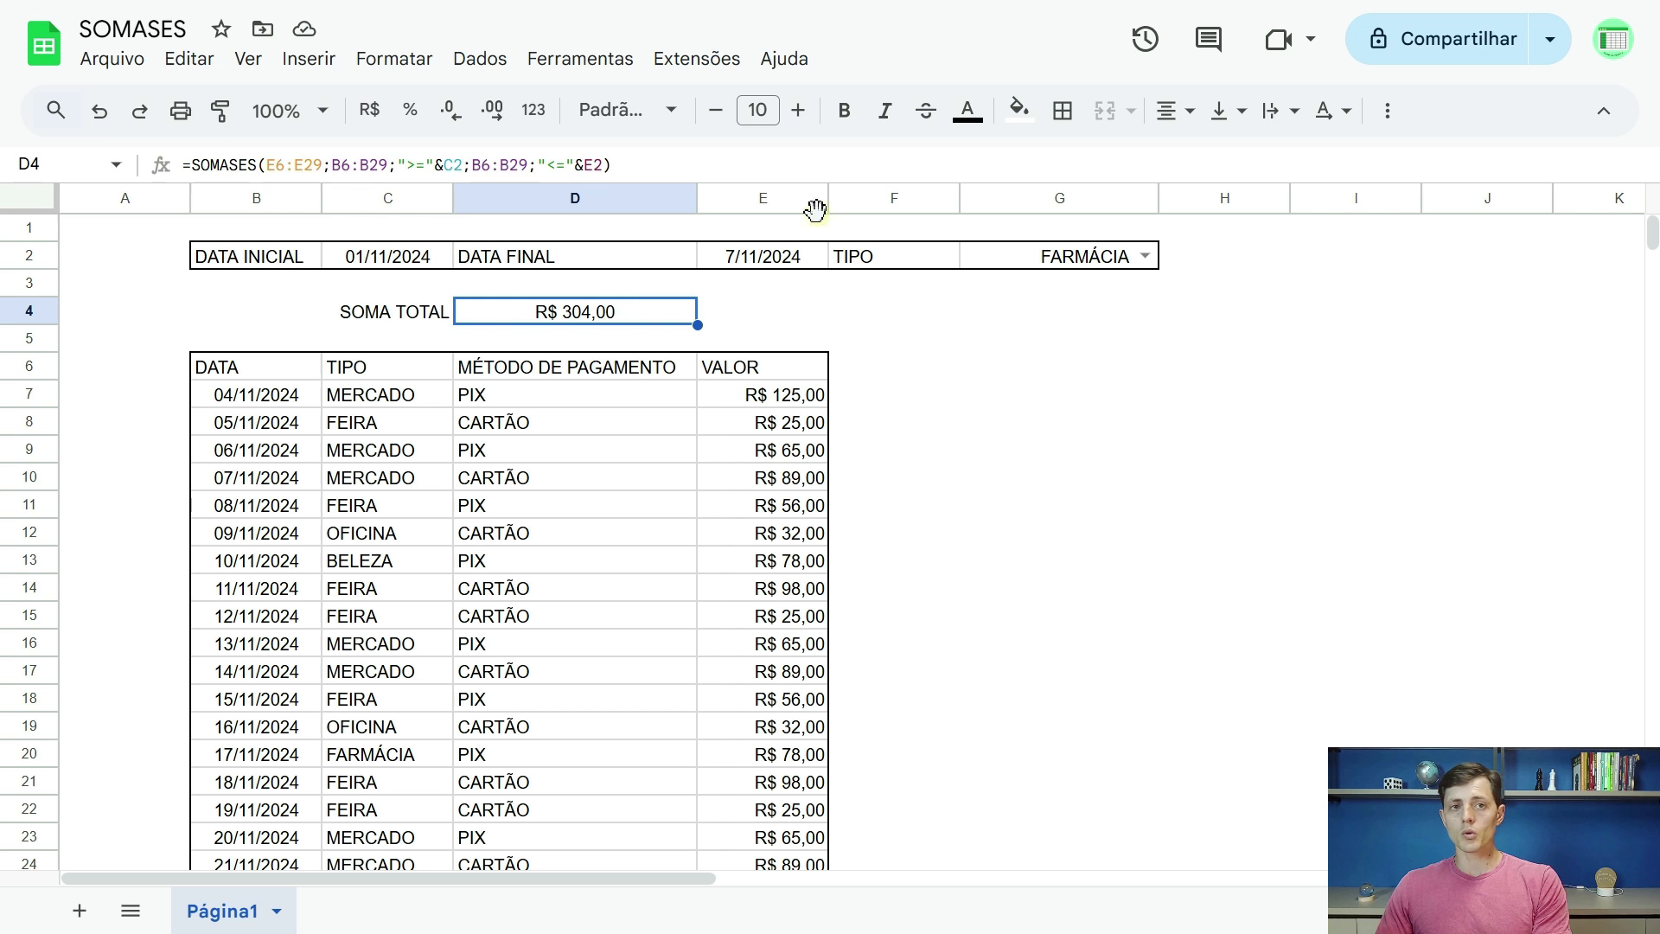
{"action": "left_click", "coordinate": [845, 110]}
{"action": "left_click", "coordinate": [798, 110]}
{"action": "left_click", "coordinate": [799, 110]}
{"action": "left_click", "coordinate": [798, 110]}
{"action": "left_click", "coordinate": [798, 111]}
{"action": "left_click", "coordinate": [798, 110]}
{"action": "left_click", "coordinate": [798, 110]}
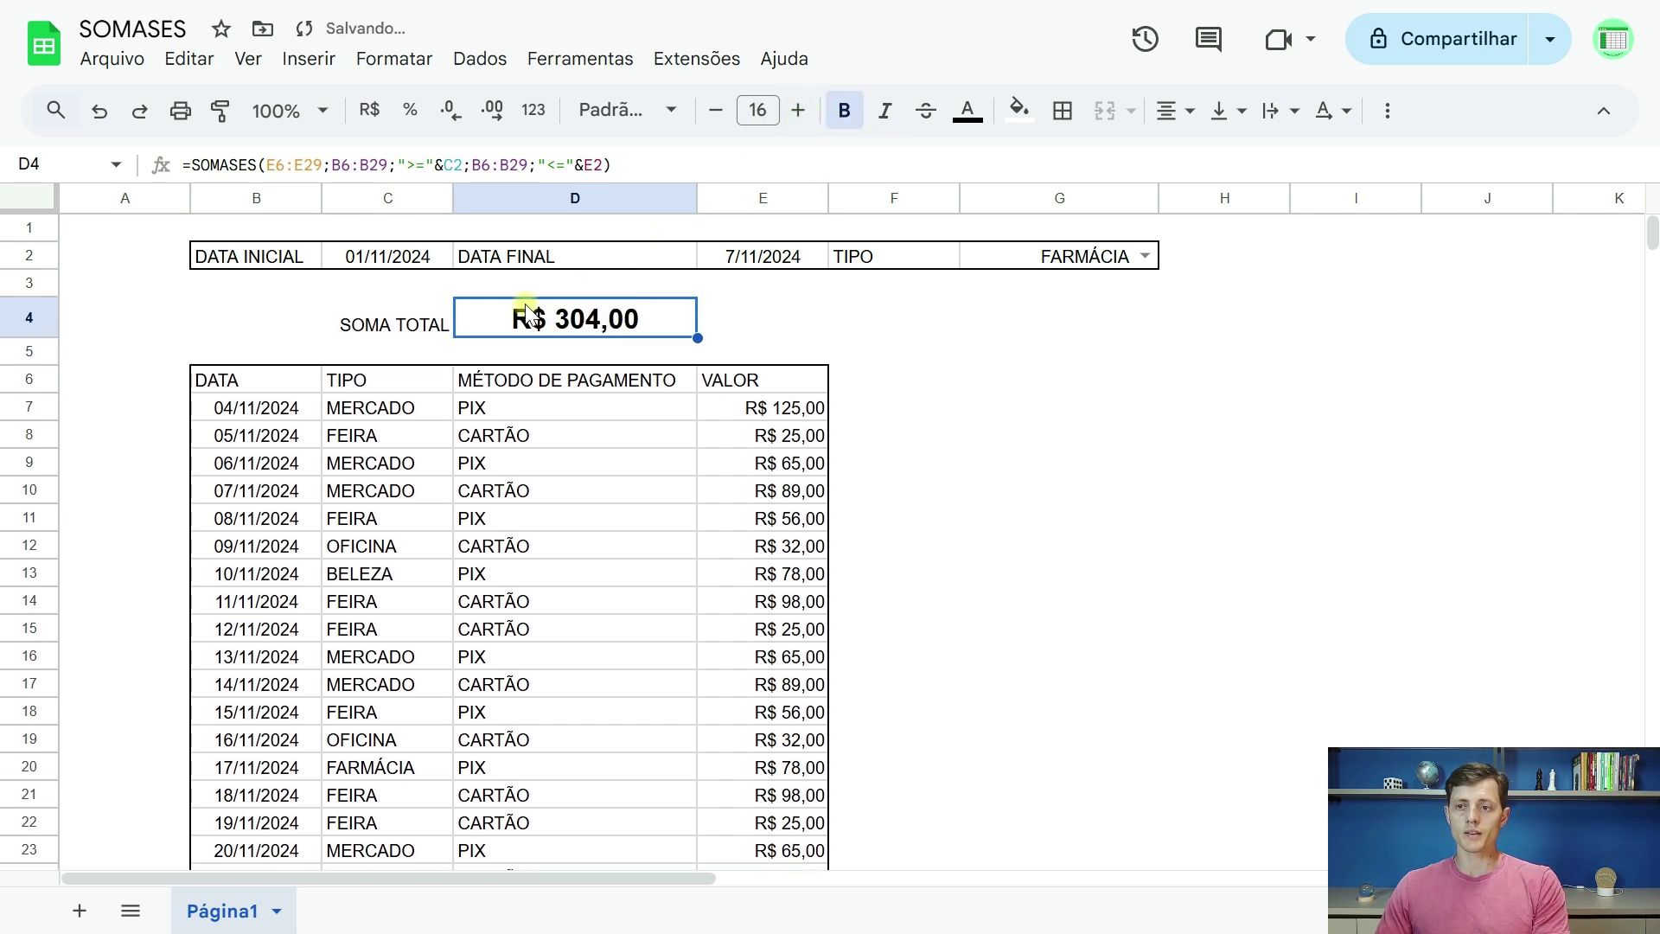
{"action": "left_click", "coordinate": [426, 335]}
{"action": "left_click", "coordinate": [567, 327]}
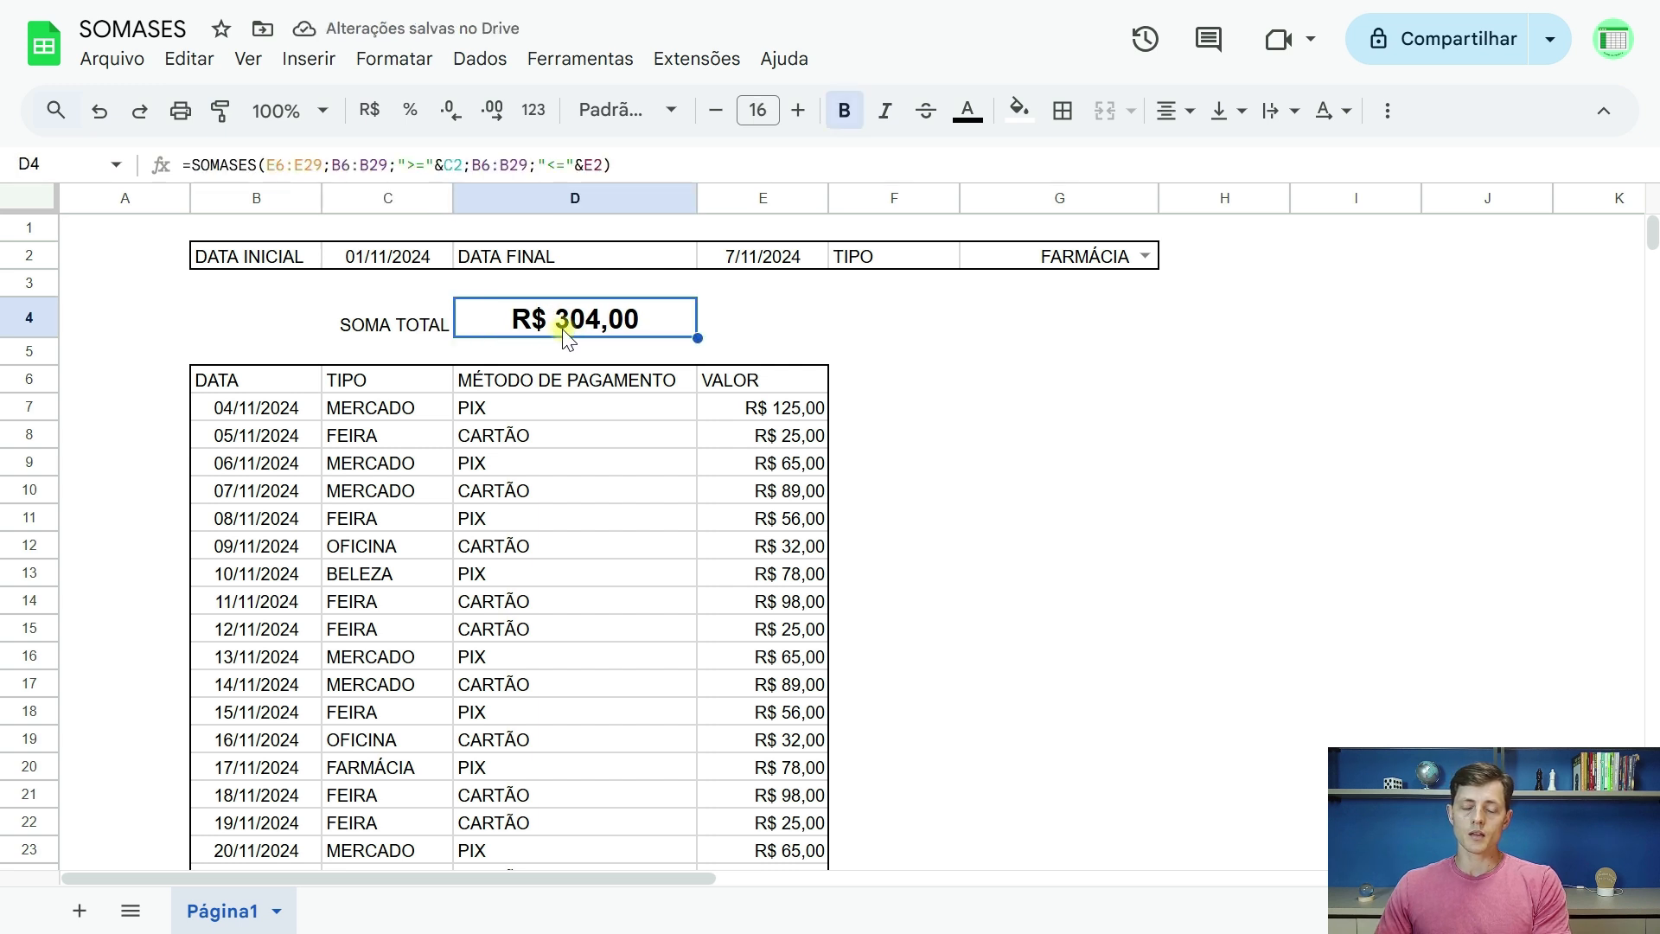
{"action": "left_click", "coordinate": [752, 326]}
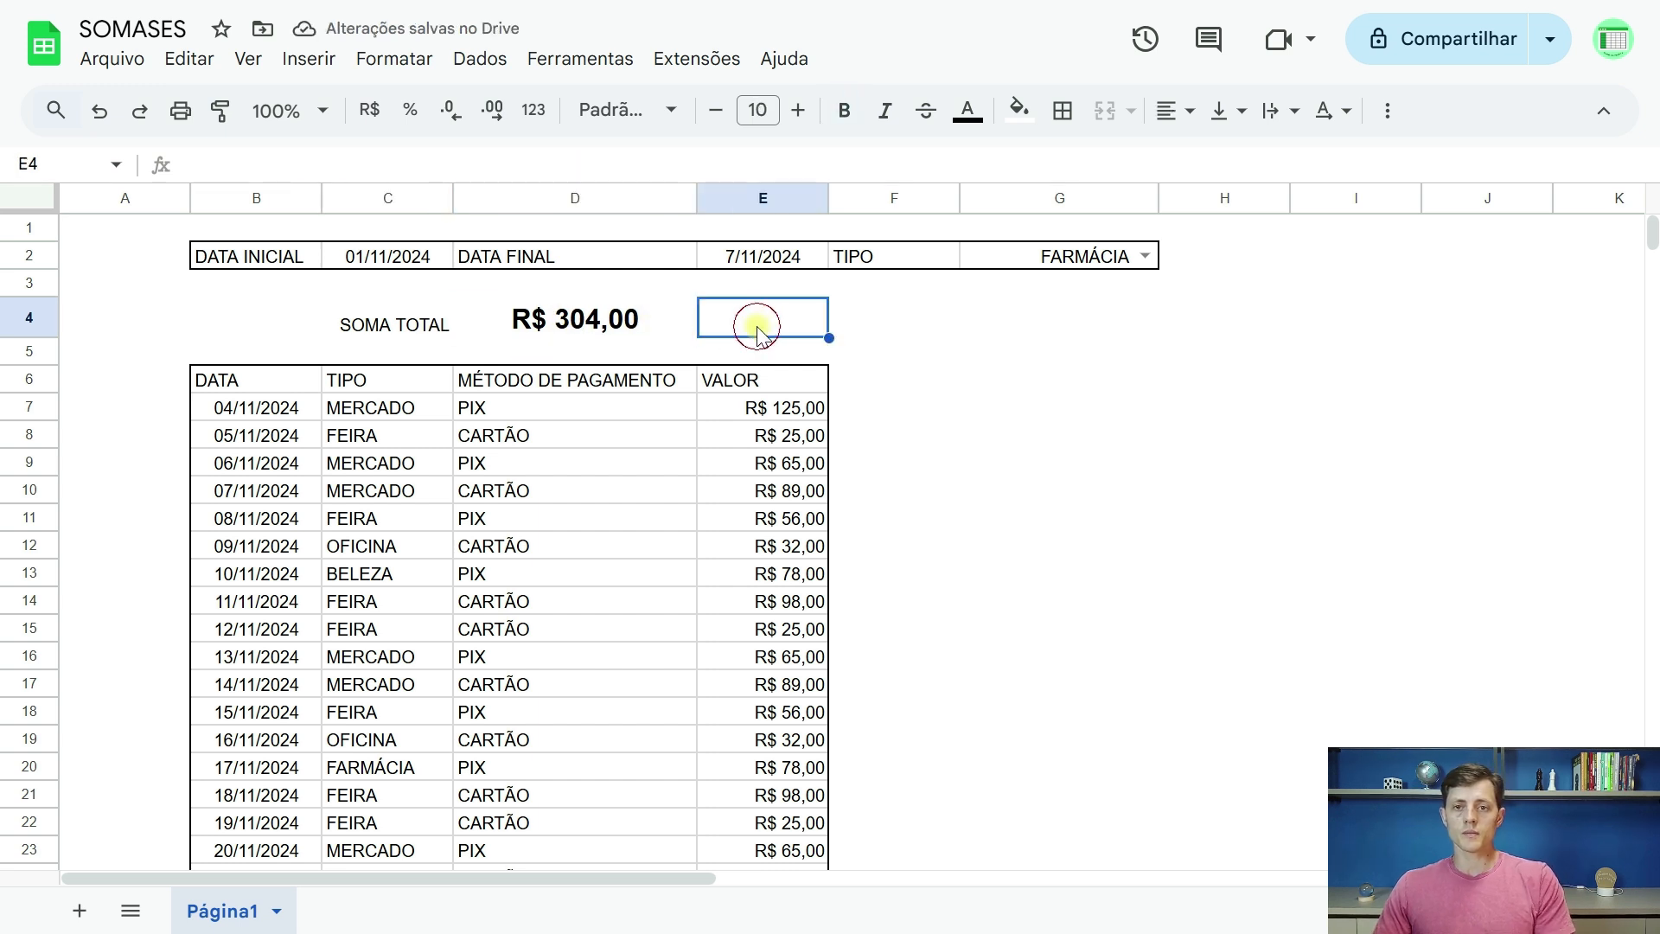
Reopen the SOMASES formula in D4, replace its closing parenthesis with a semicolon, and review the sum range and date criteria
{"action": "left_click", "coordinate": [618, 315]}
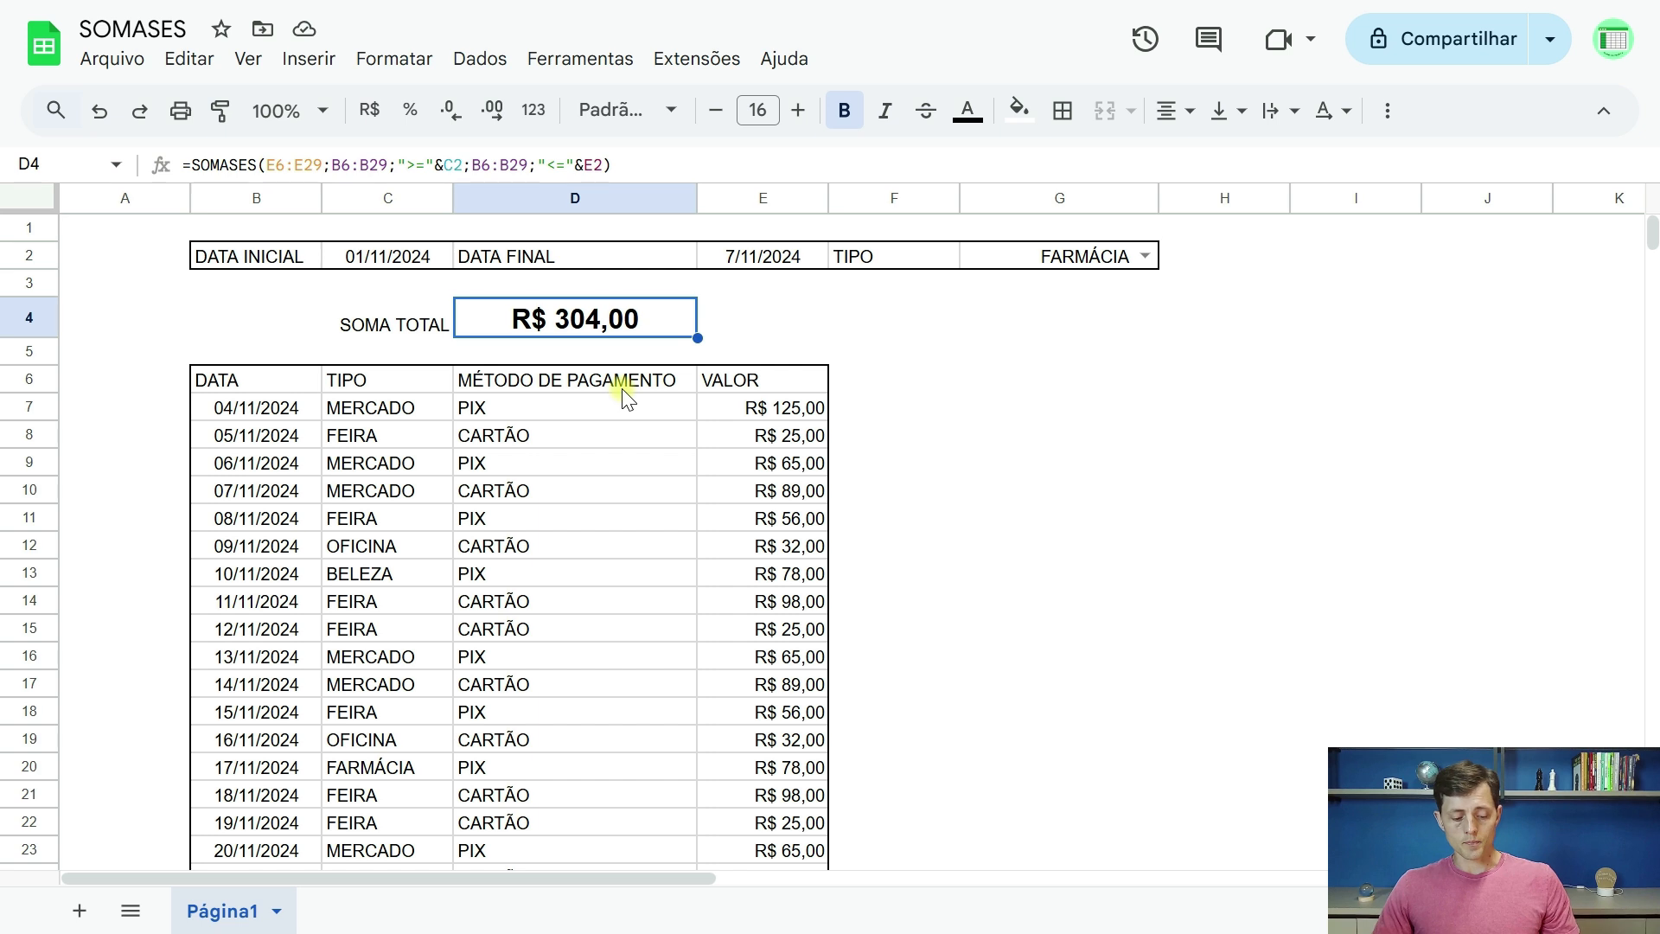
{"action": "key", "text": "F2"}
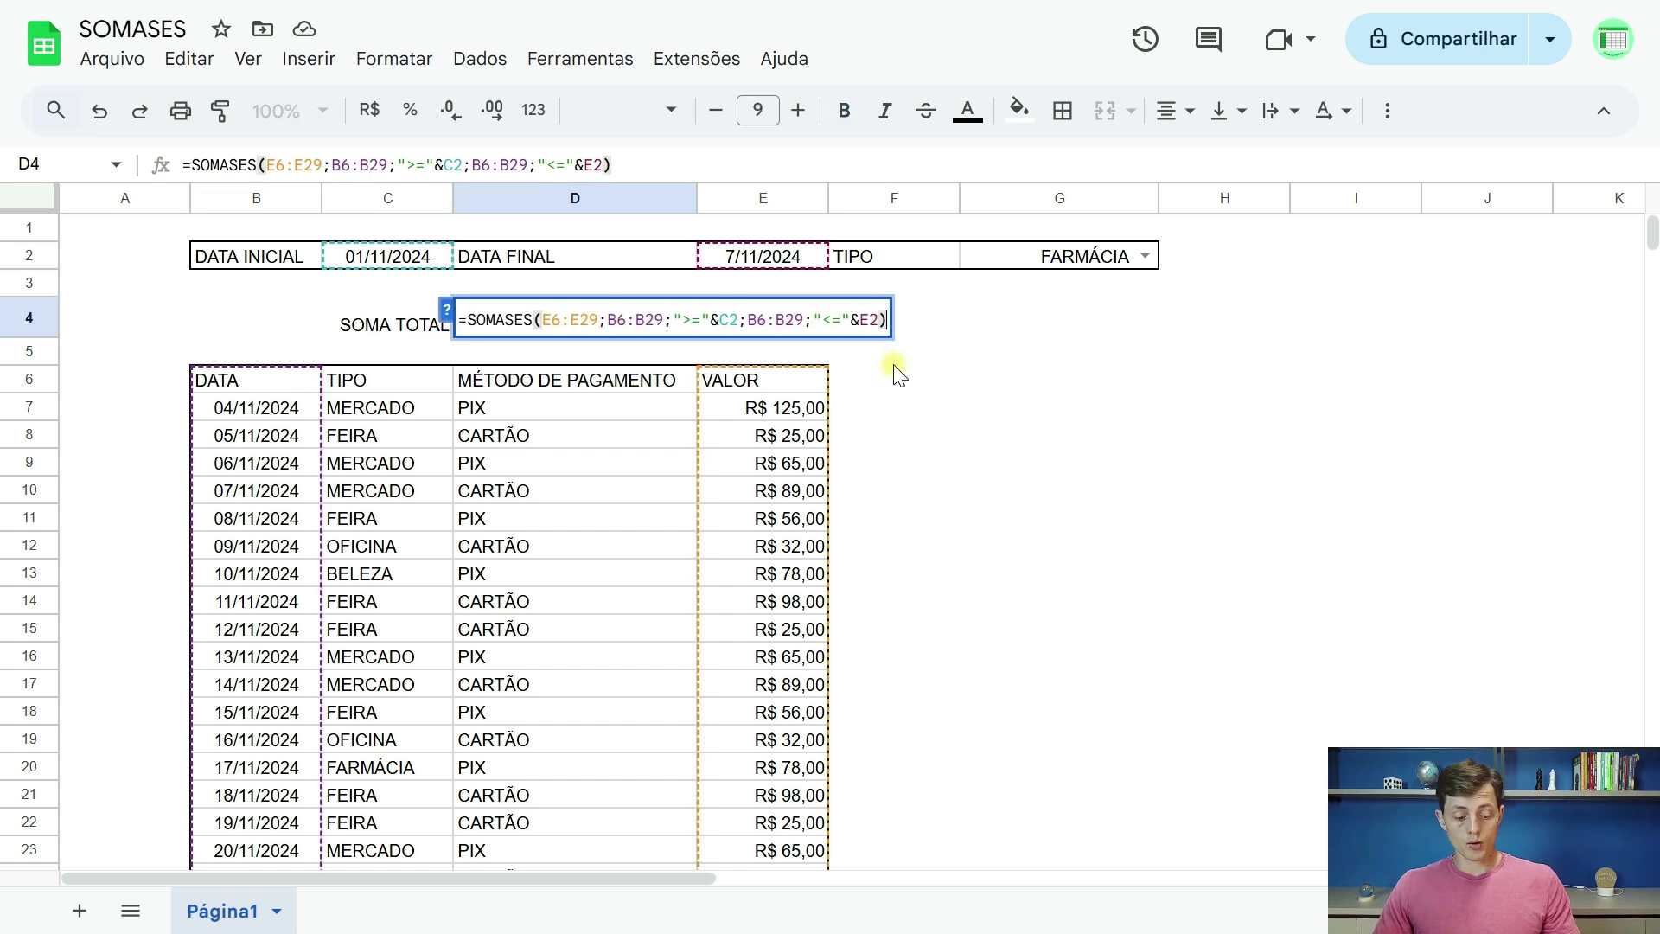
{"action": "key", "text": "BackSpace"}
{"action": "type", "text": ";"}
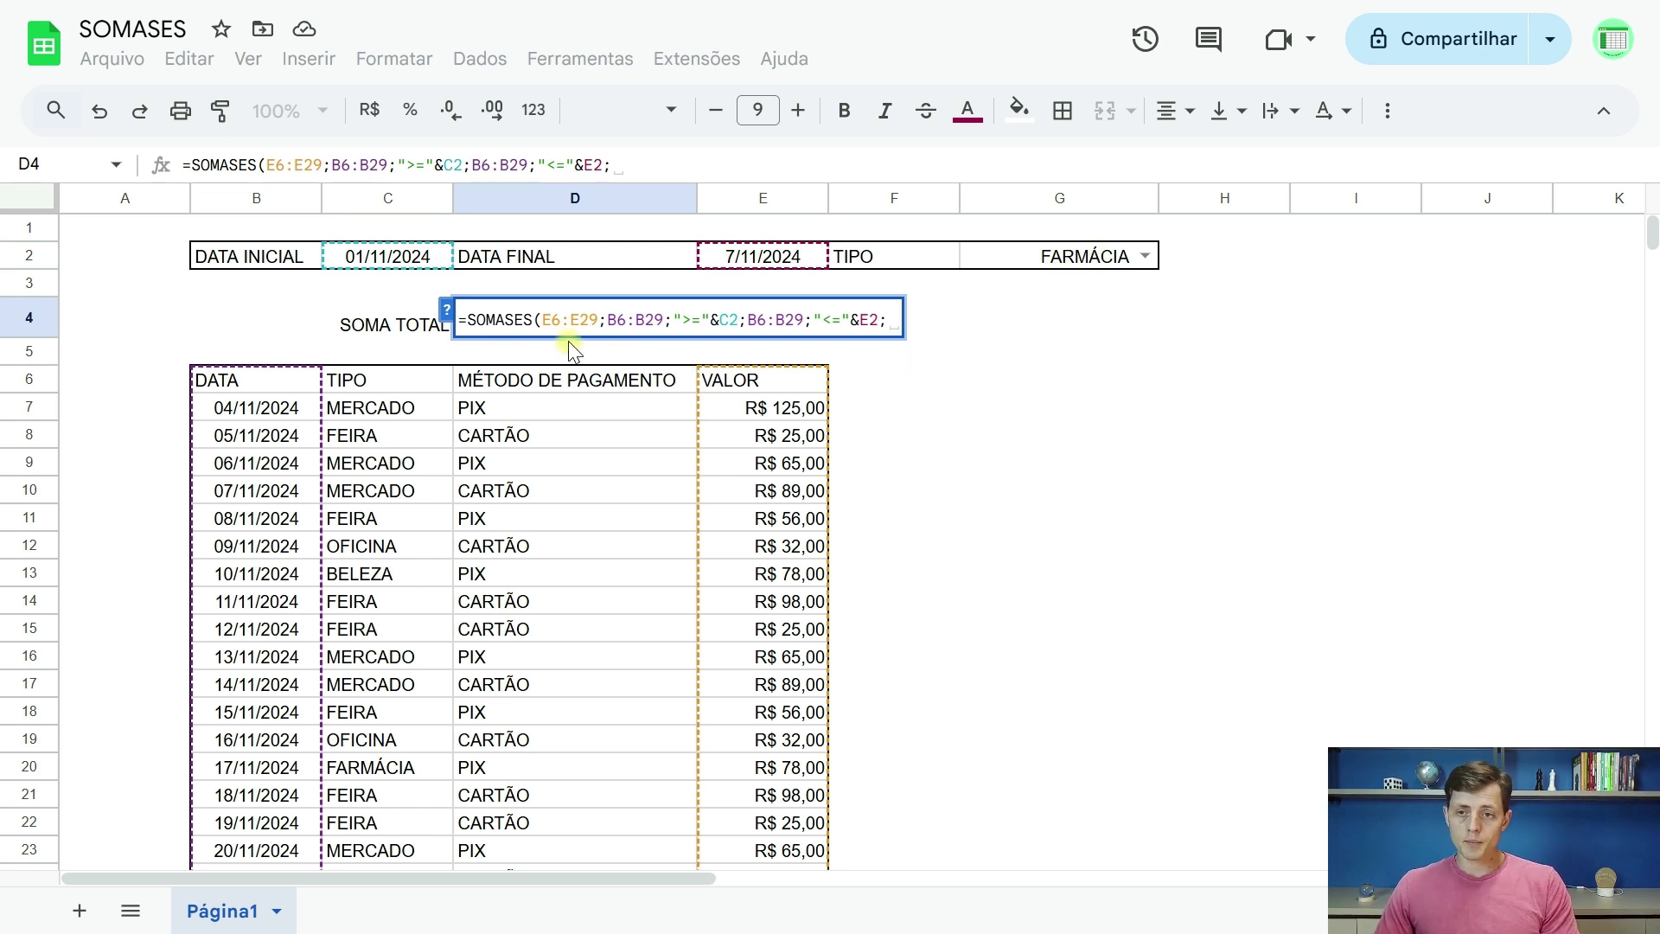
{"action": "left_click_drag", "start_coordinate": [546, 321], "coordinate": [599, 322]}
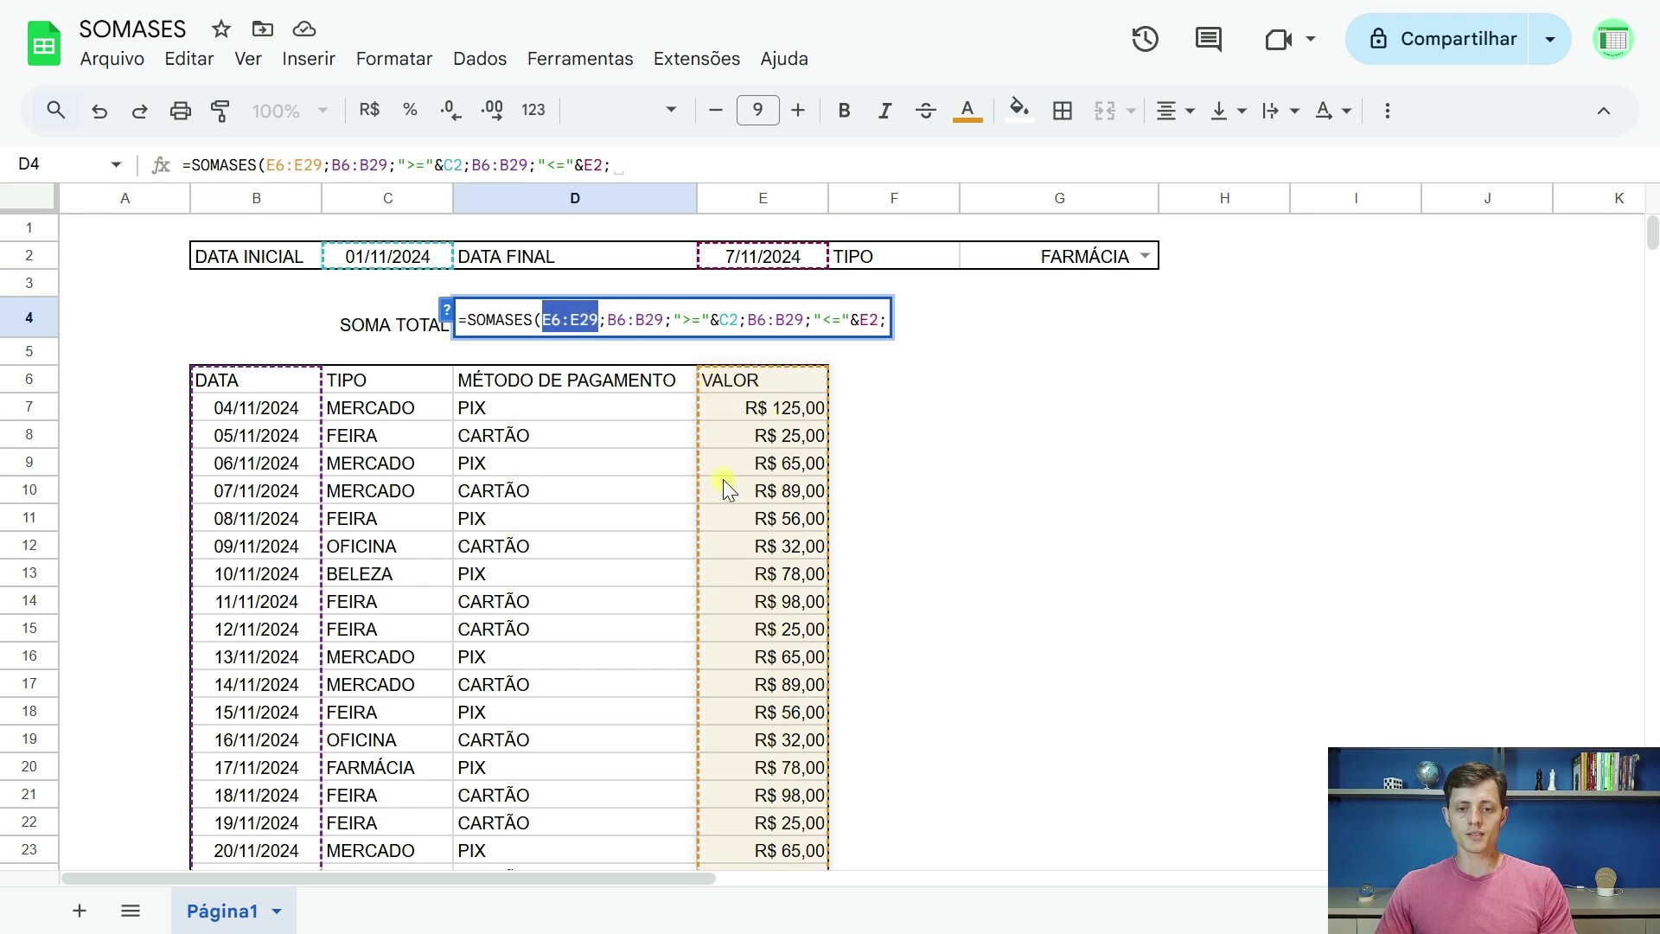
{"action": "left_click_drag", "start_coordinate": [607, 318], "coordinate": [748, 320]}
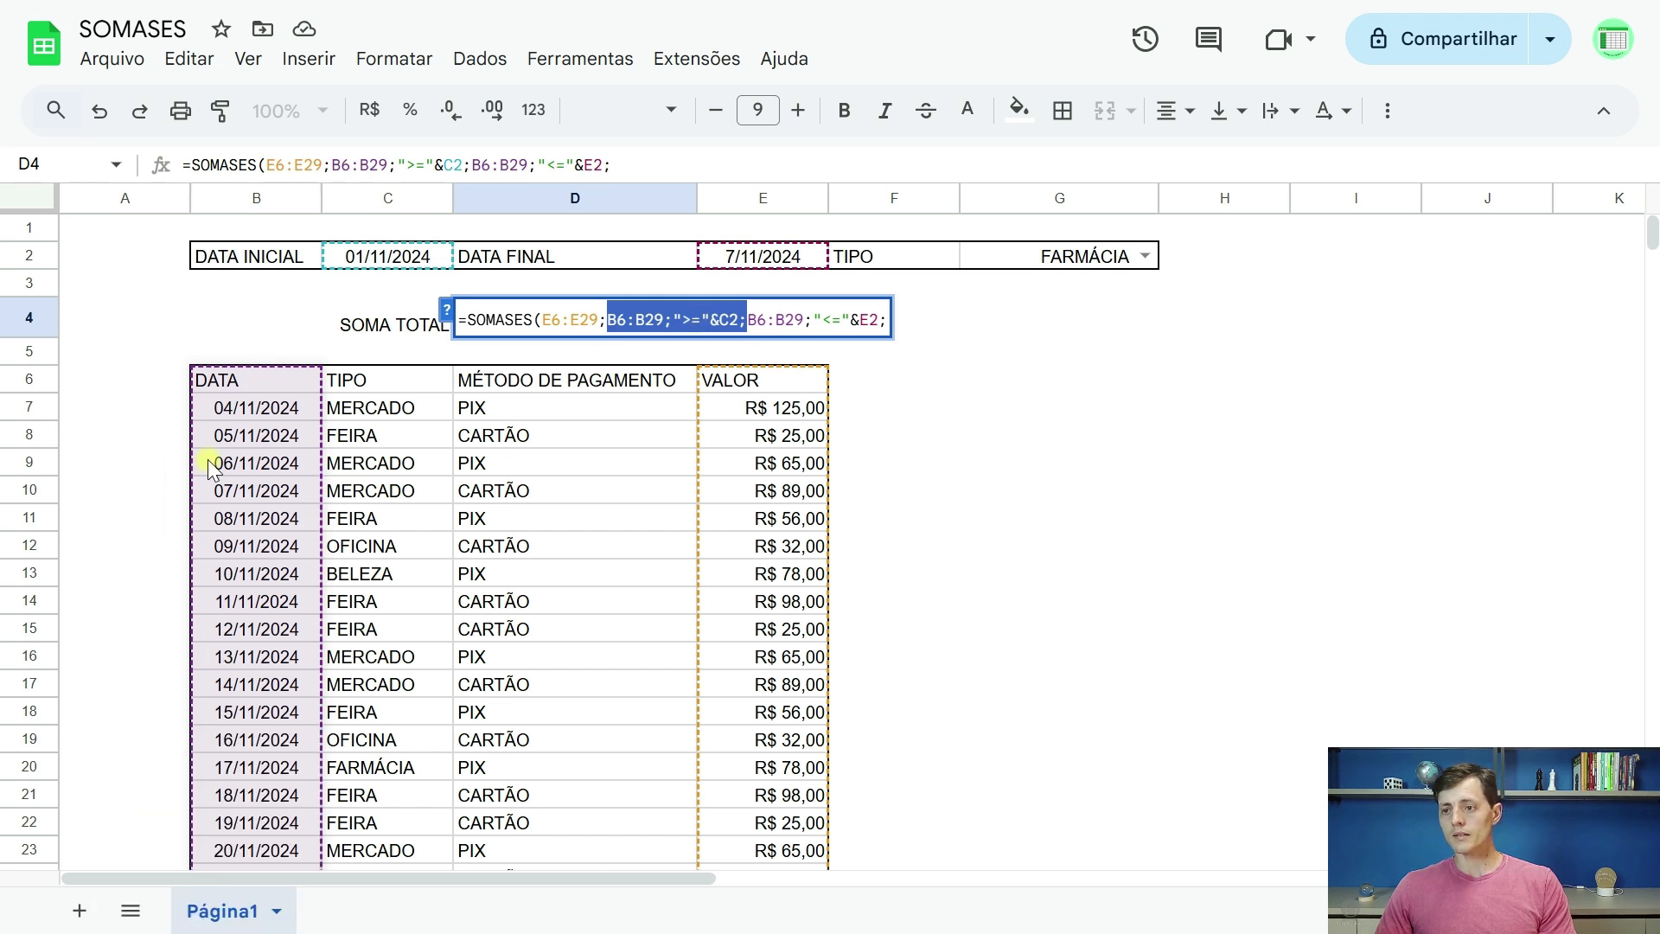
{"action": "left_click_drag", "start_coordinate": [749, 320], "coordinate": [888, 320]}
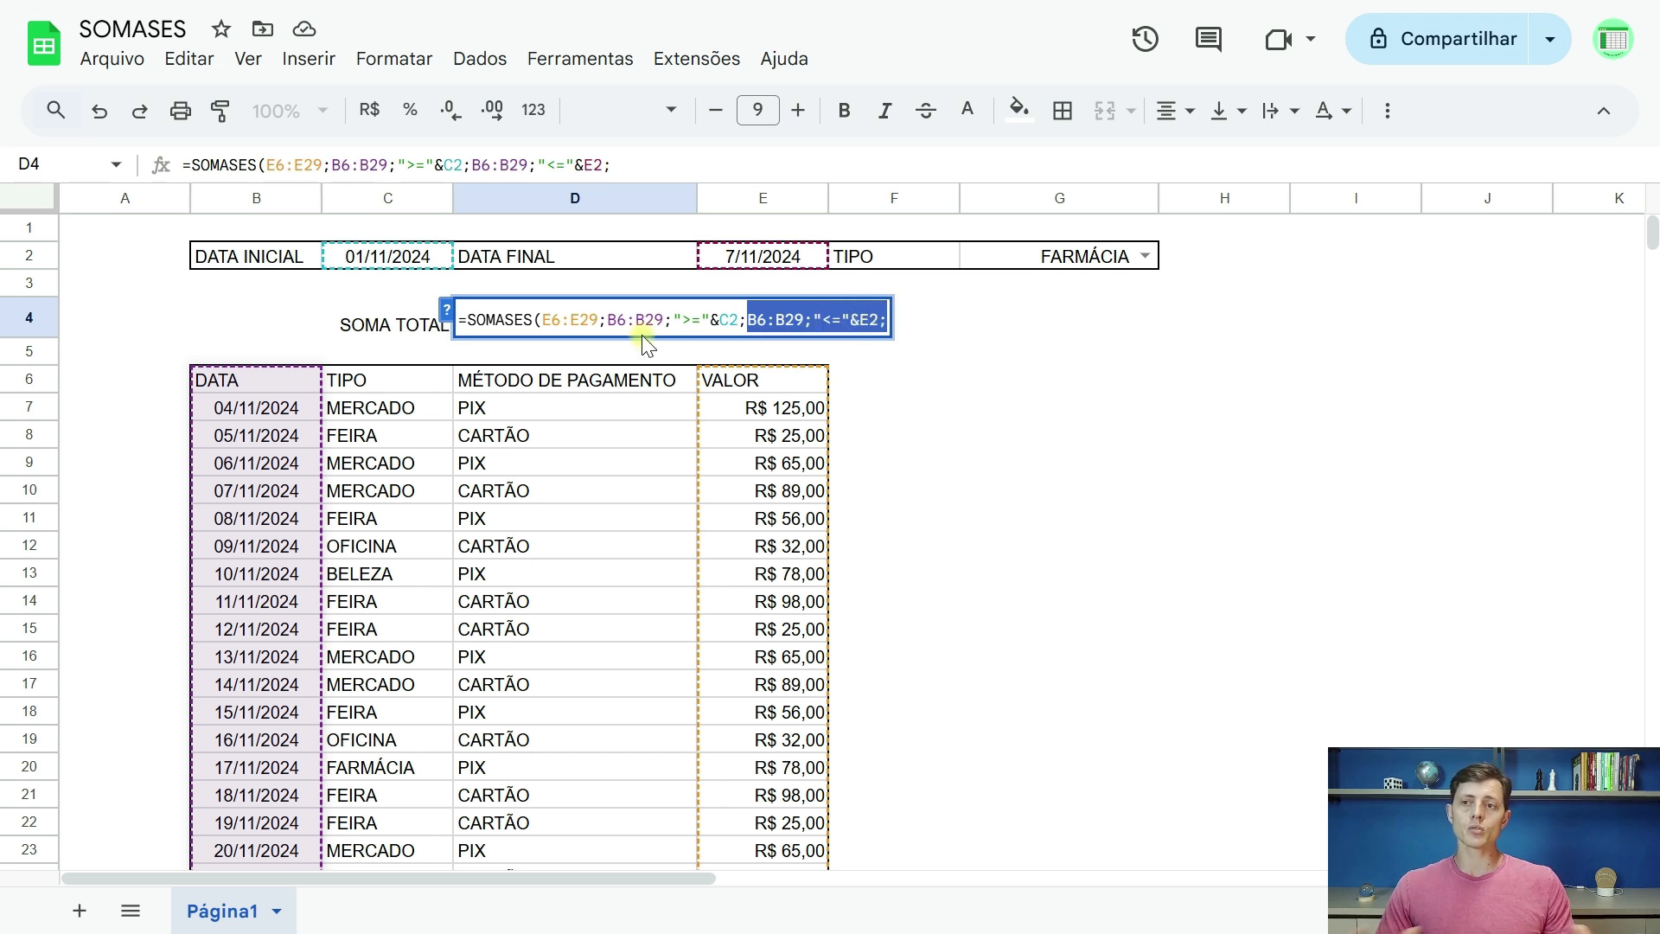
{"action": "left_click", "coordinate": [888, 318]}
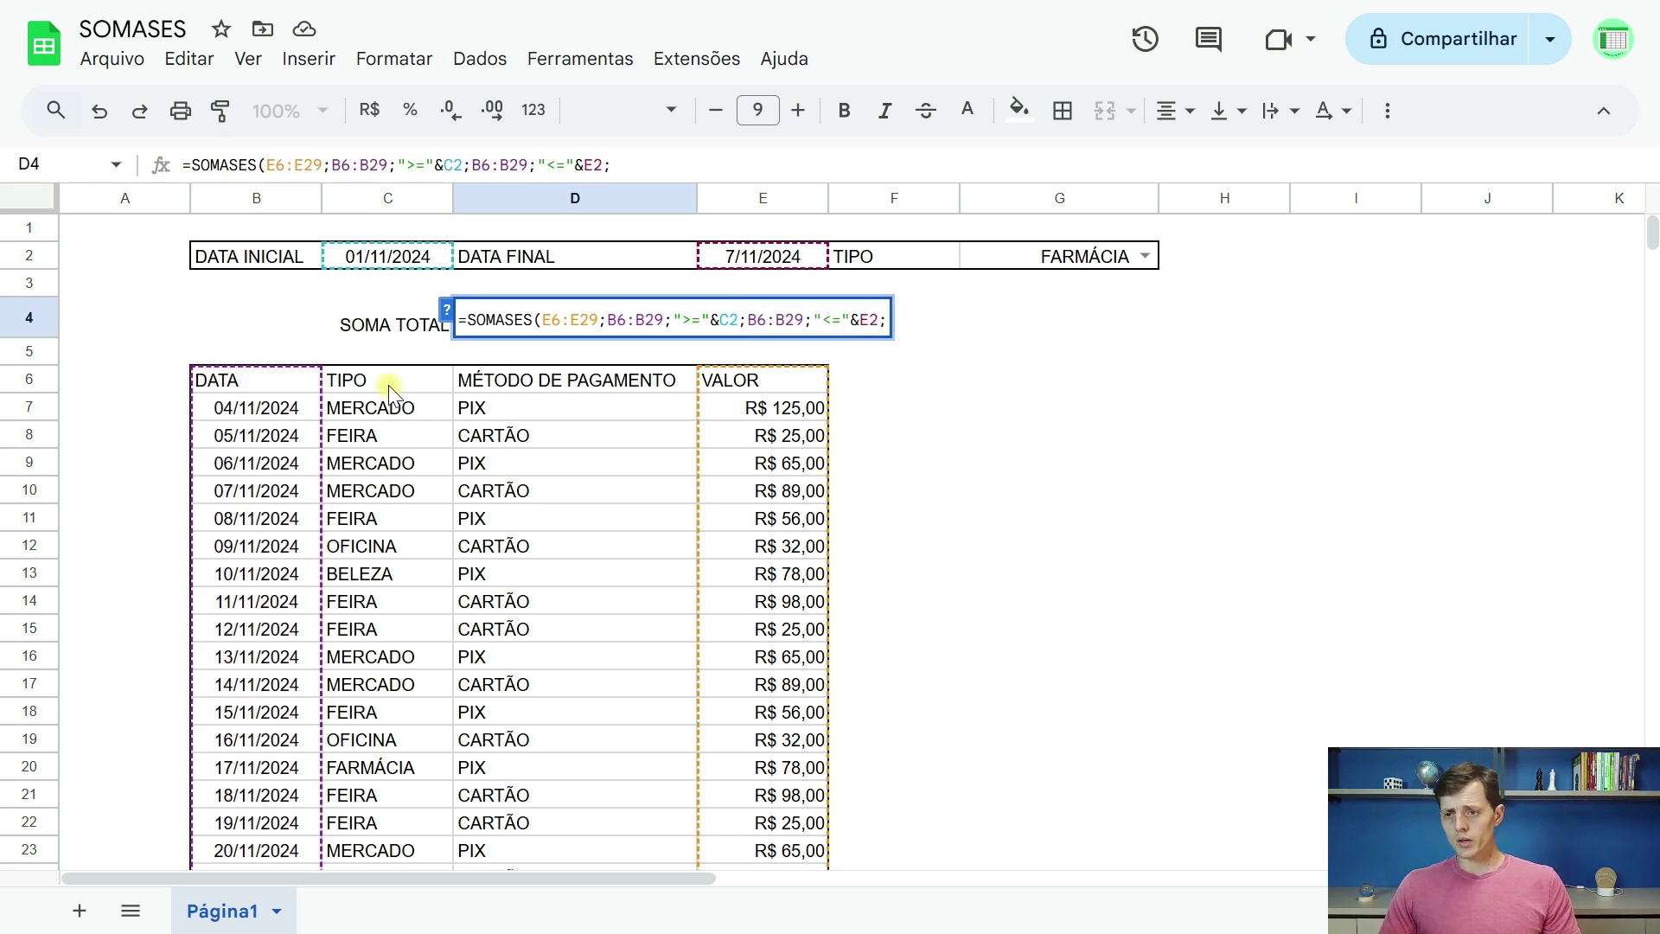
Add the third criterion to the D4 formula, range C6:C29 with the condition "="&G2, and confirm the formula
{"action": "left_click_drag", "start_coordinate": [387, 386], "coordinate": [371, 783]}
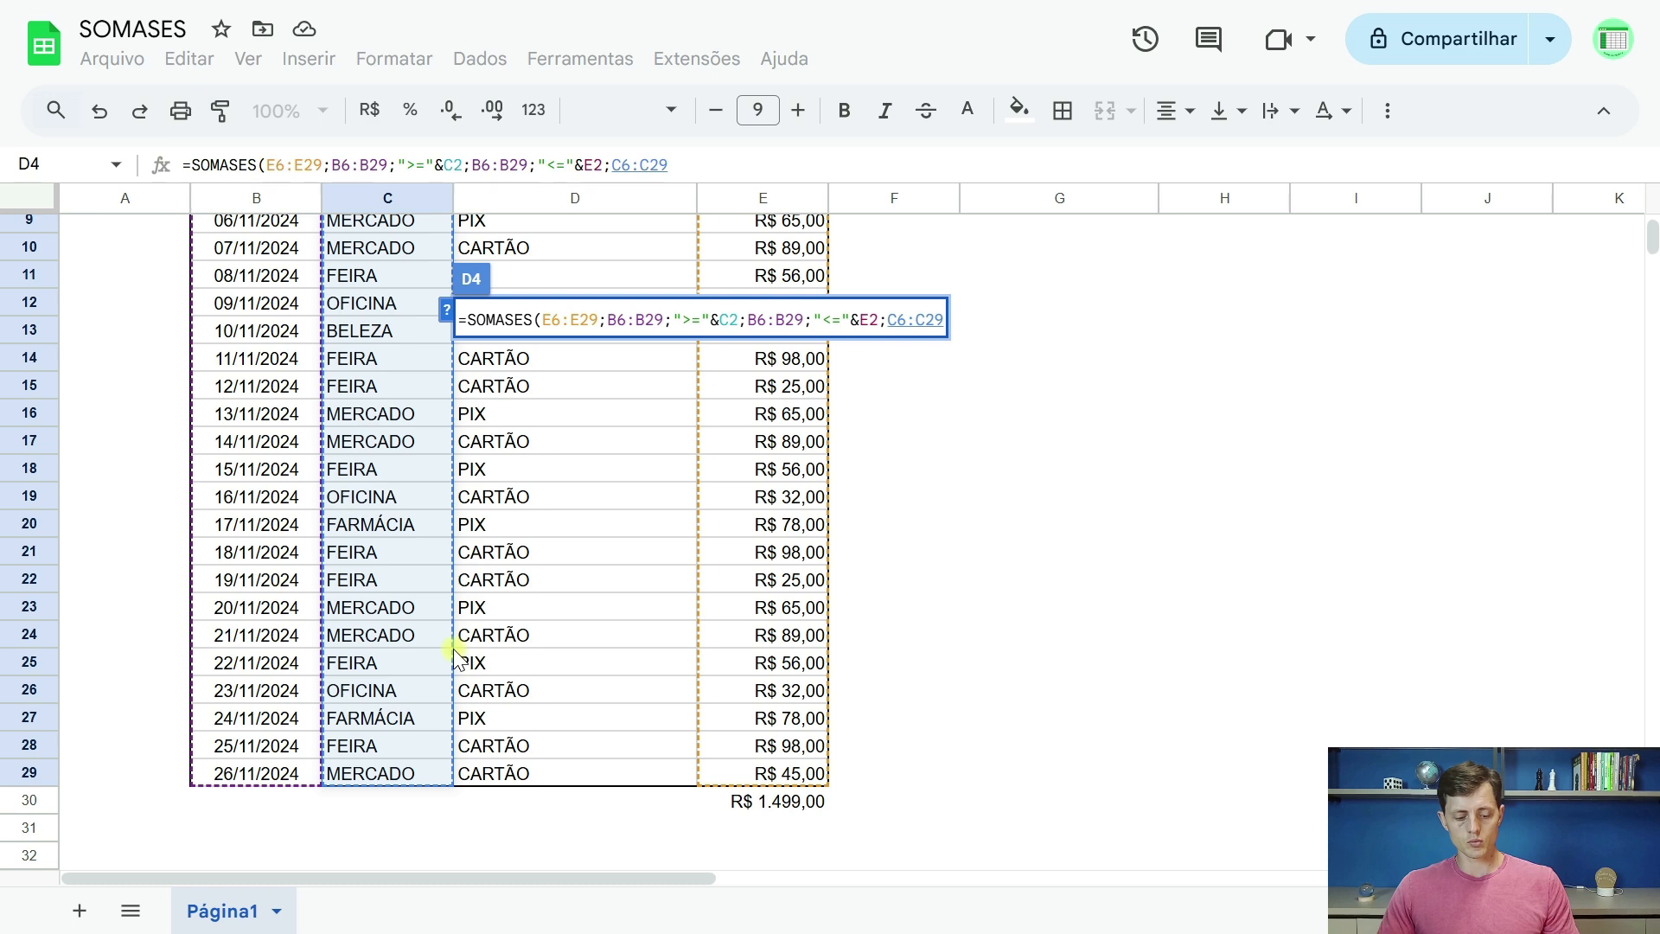
{"action": "type", "text": ";"}
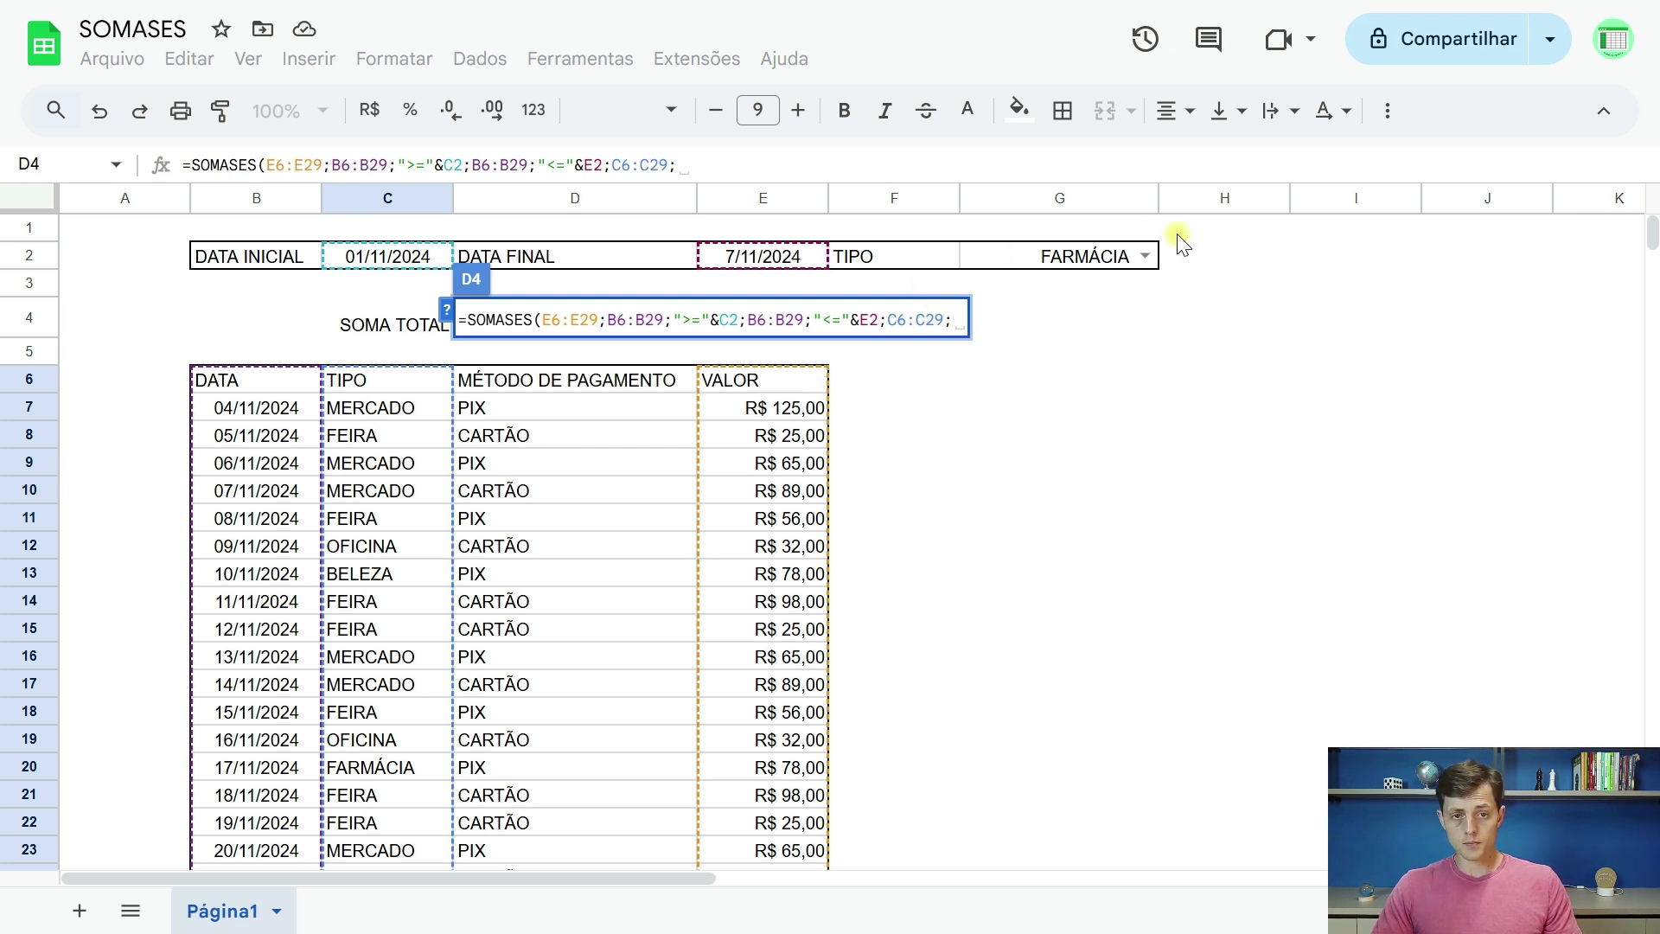
{"action": "type", "text": "\""}
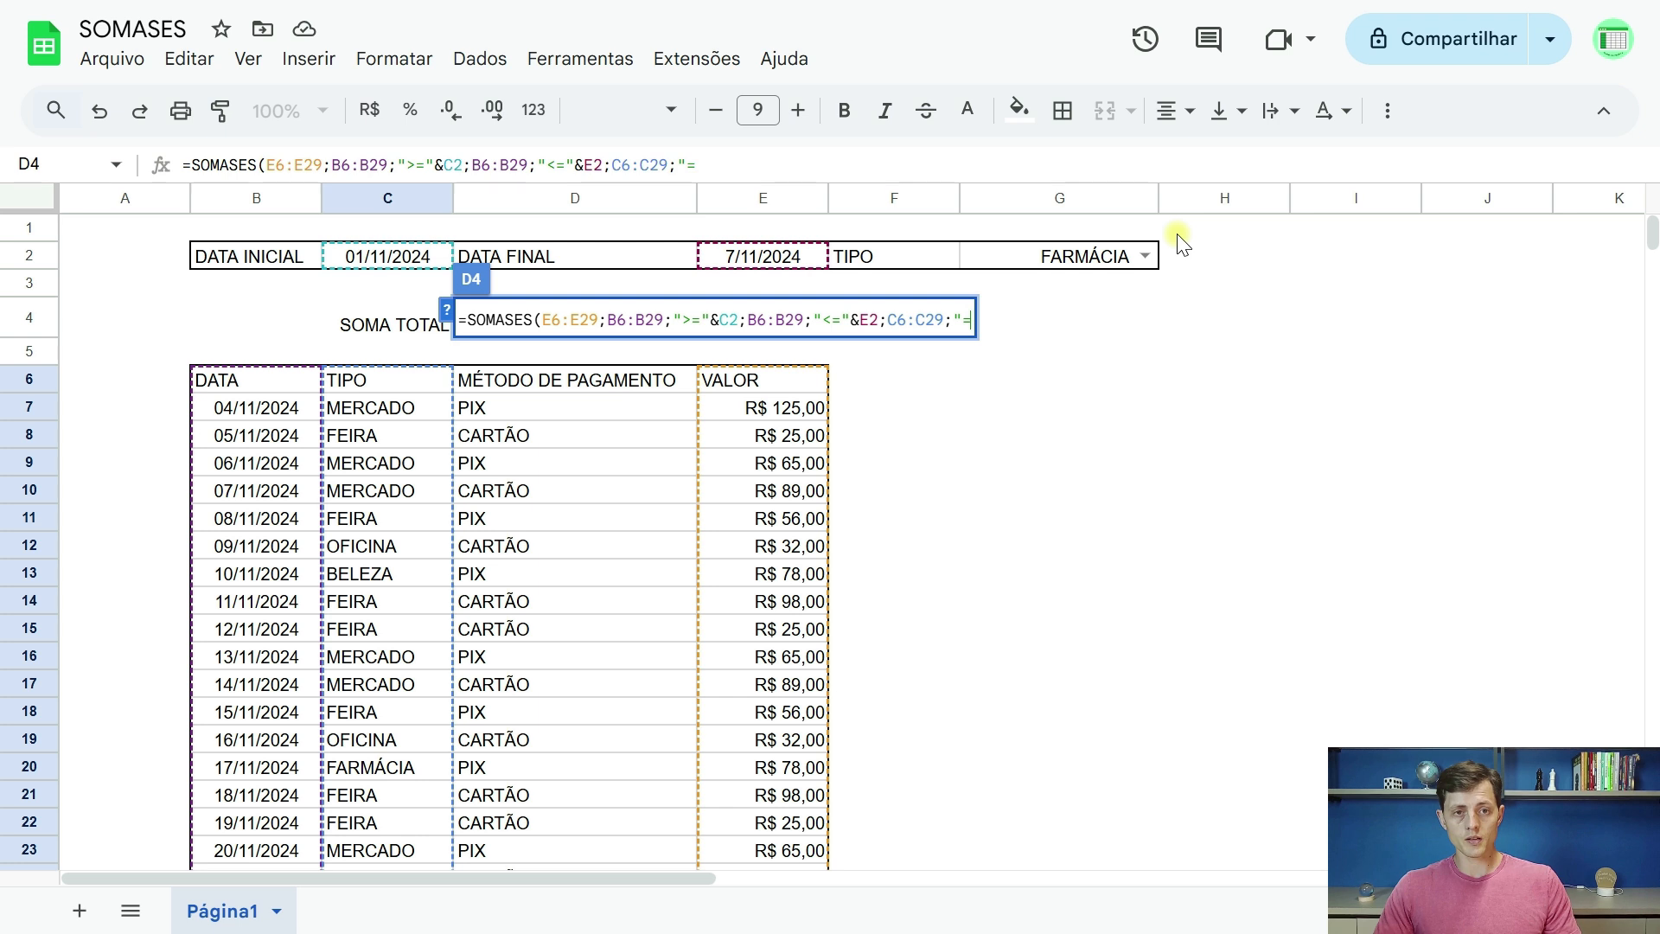
{"action": "type", "text": "=\""}
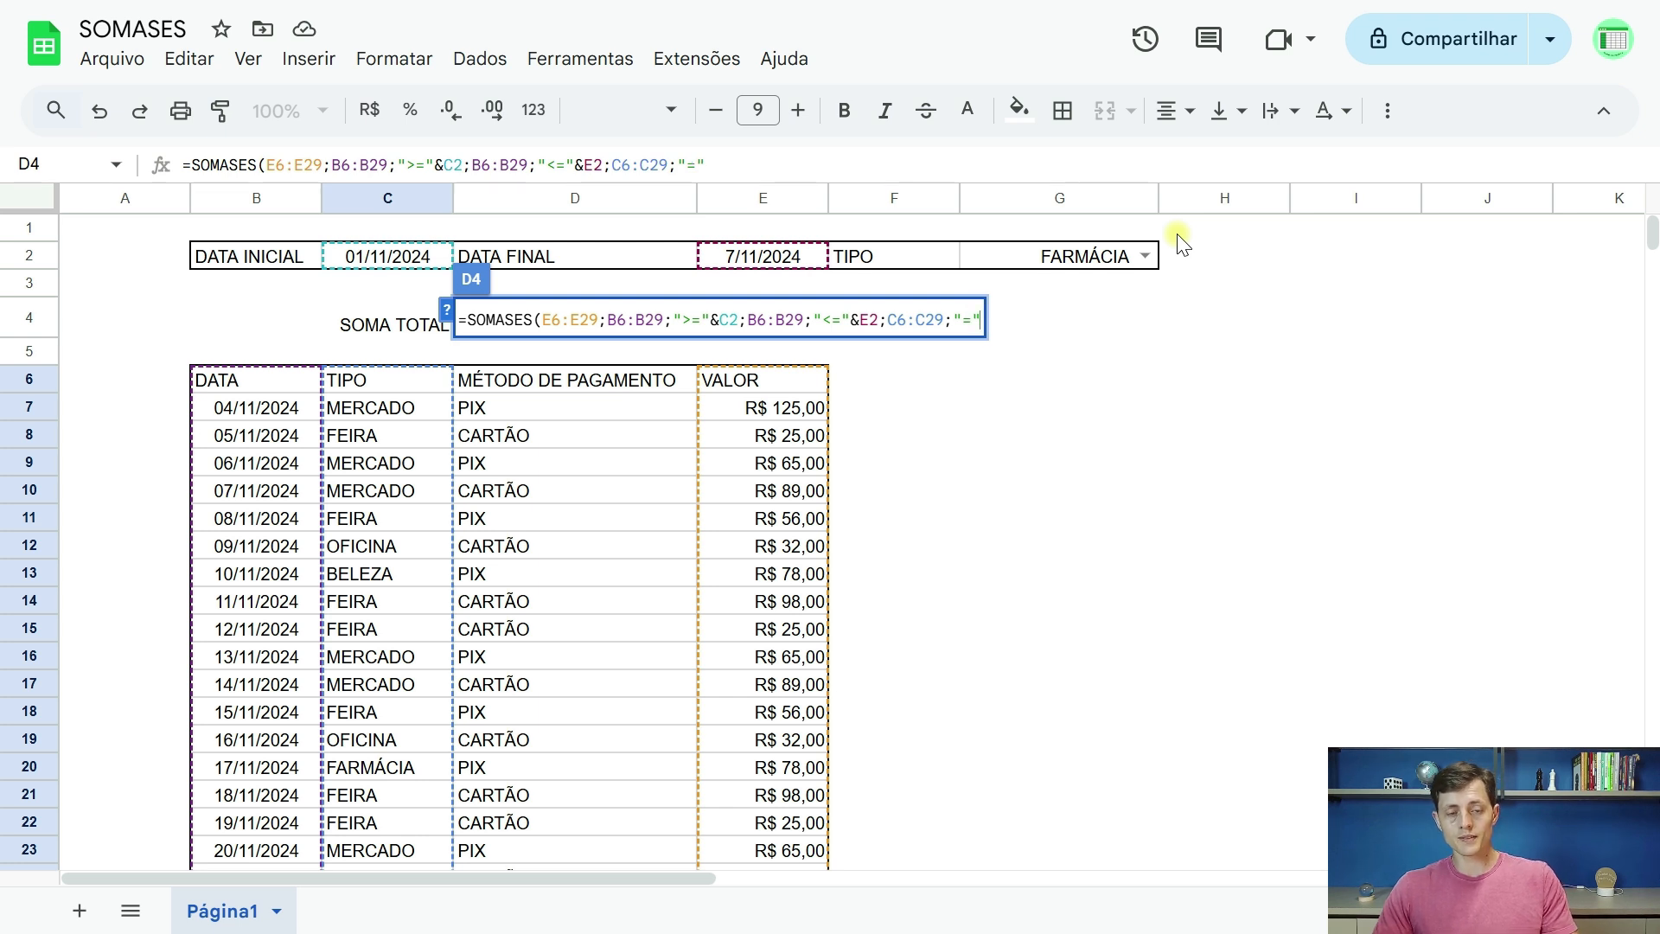
{"action": "type", "text": "&"}
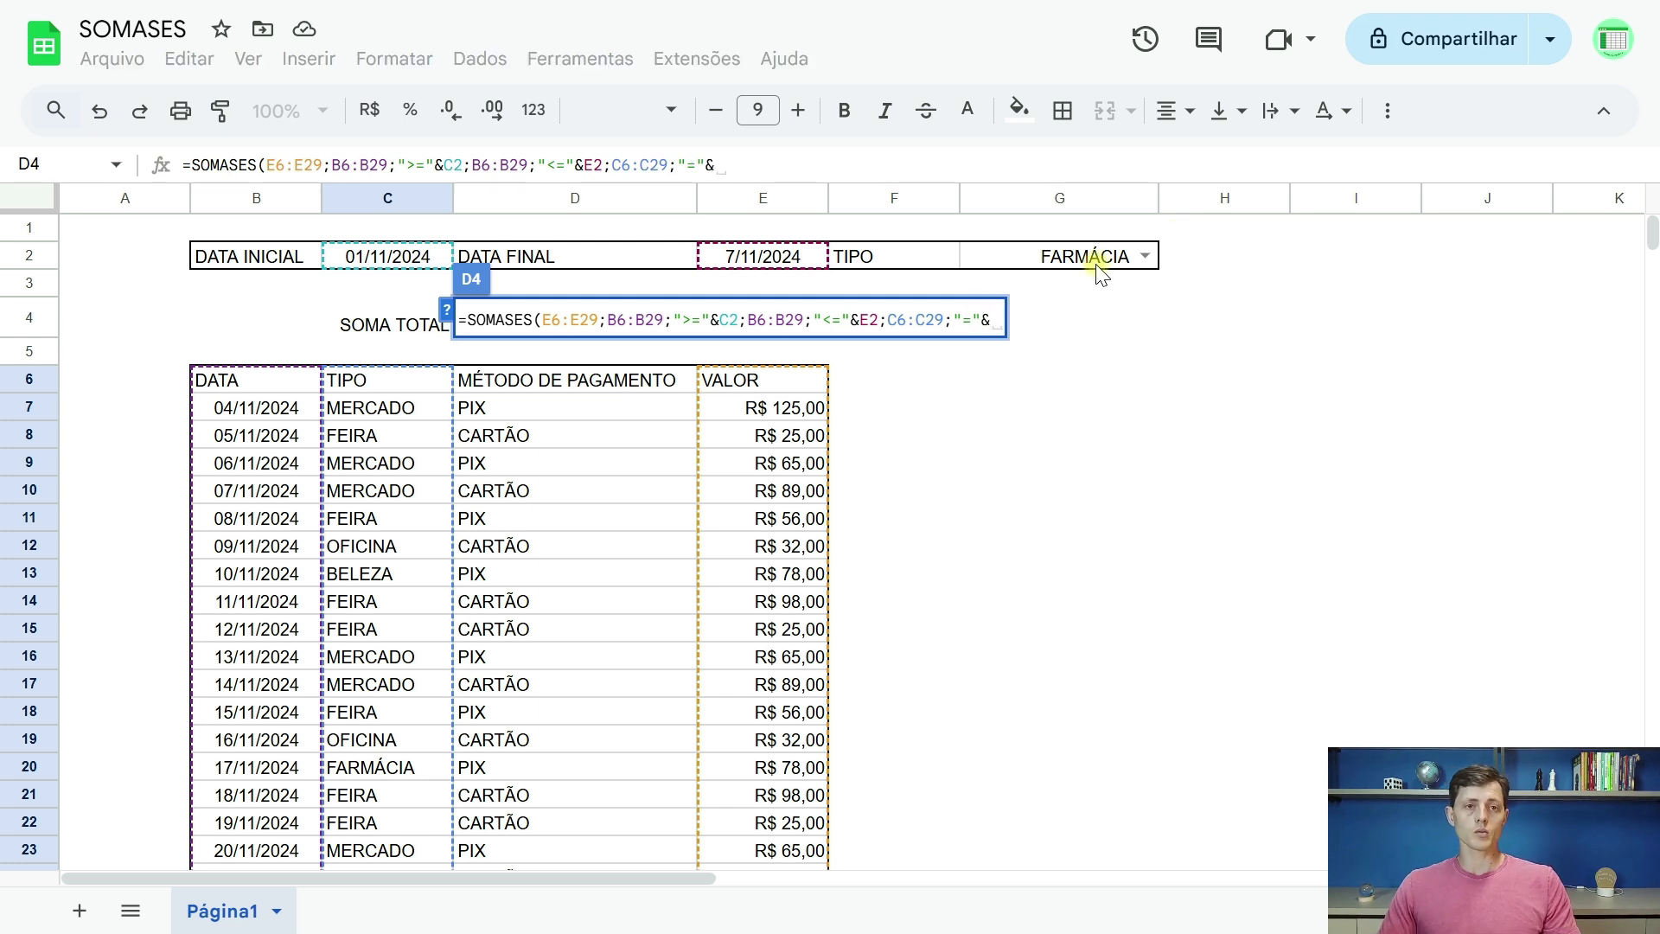
{"action": "left_click", "coordinate": [1075, 273]}
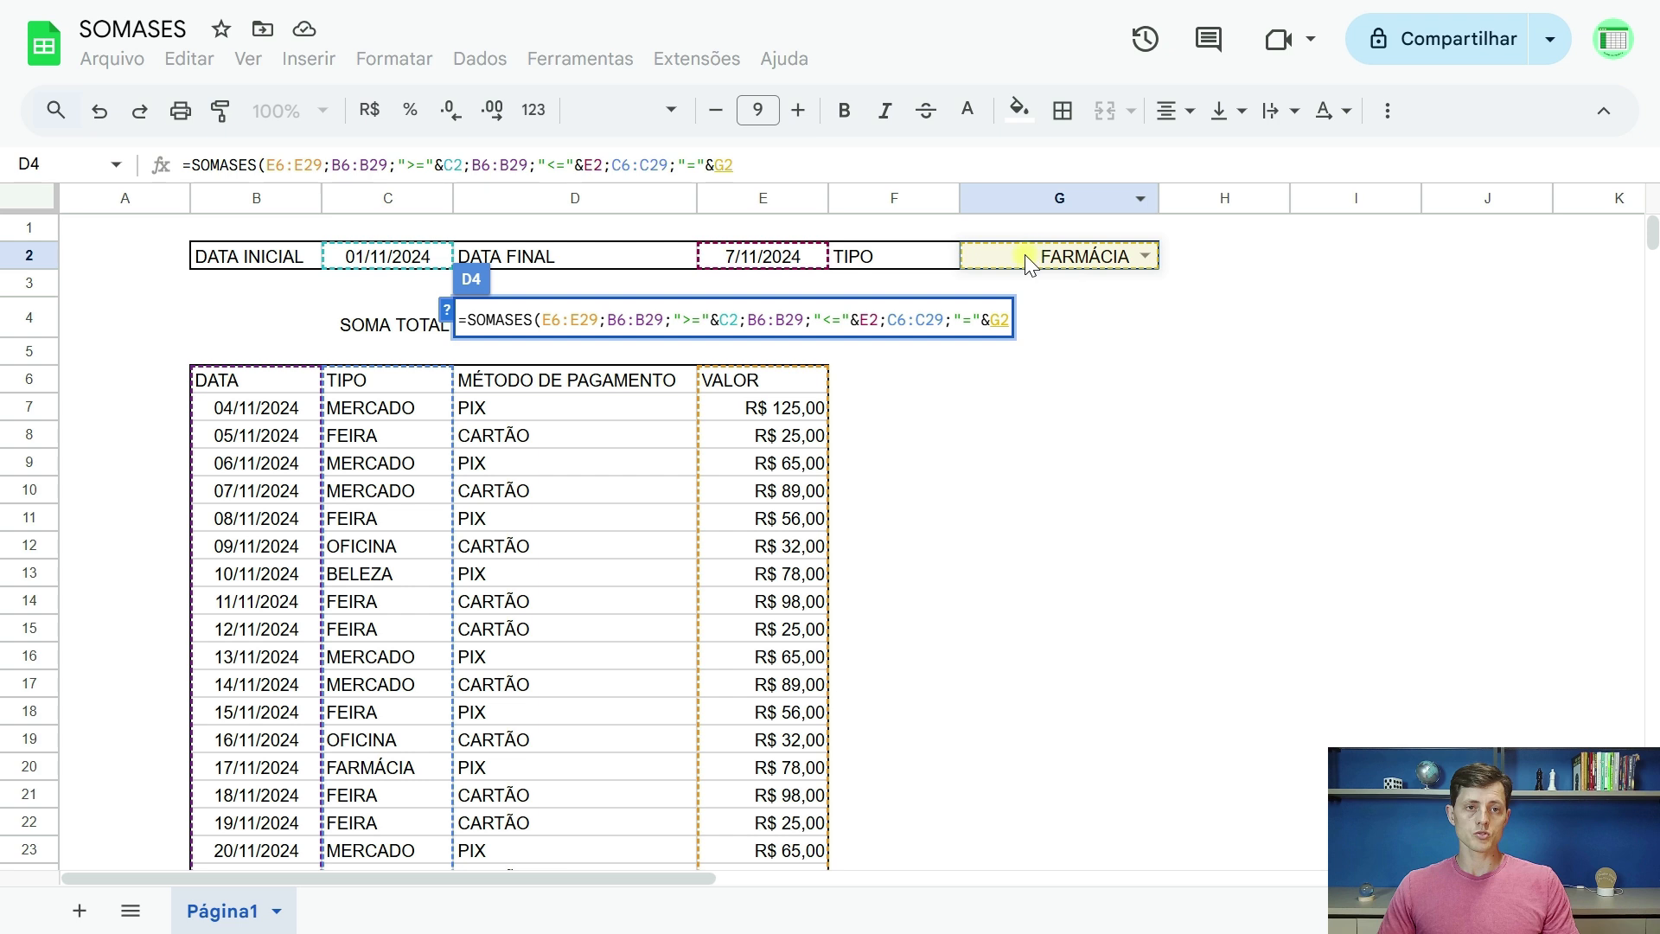
{"action": "key", "text": "Return"}
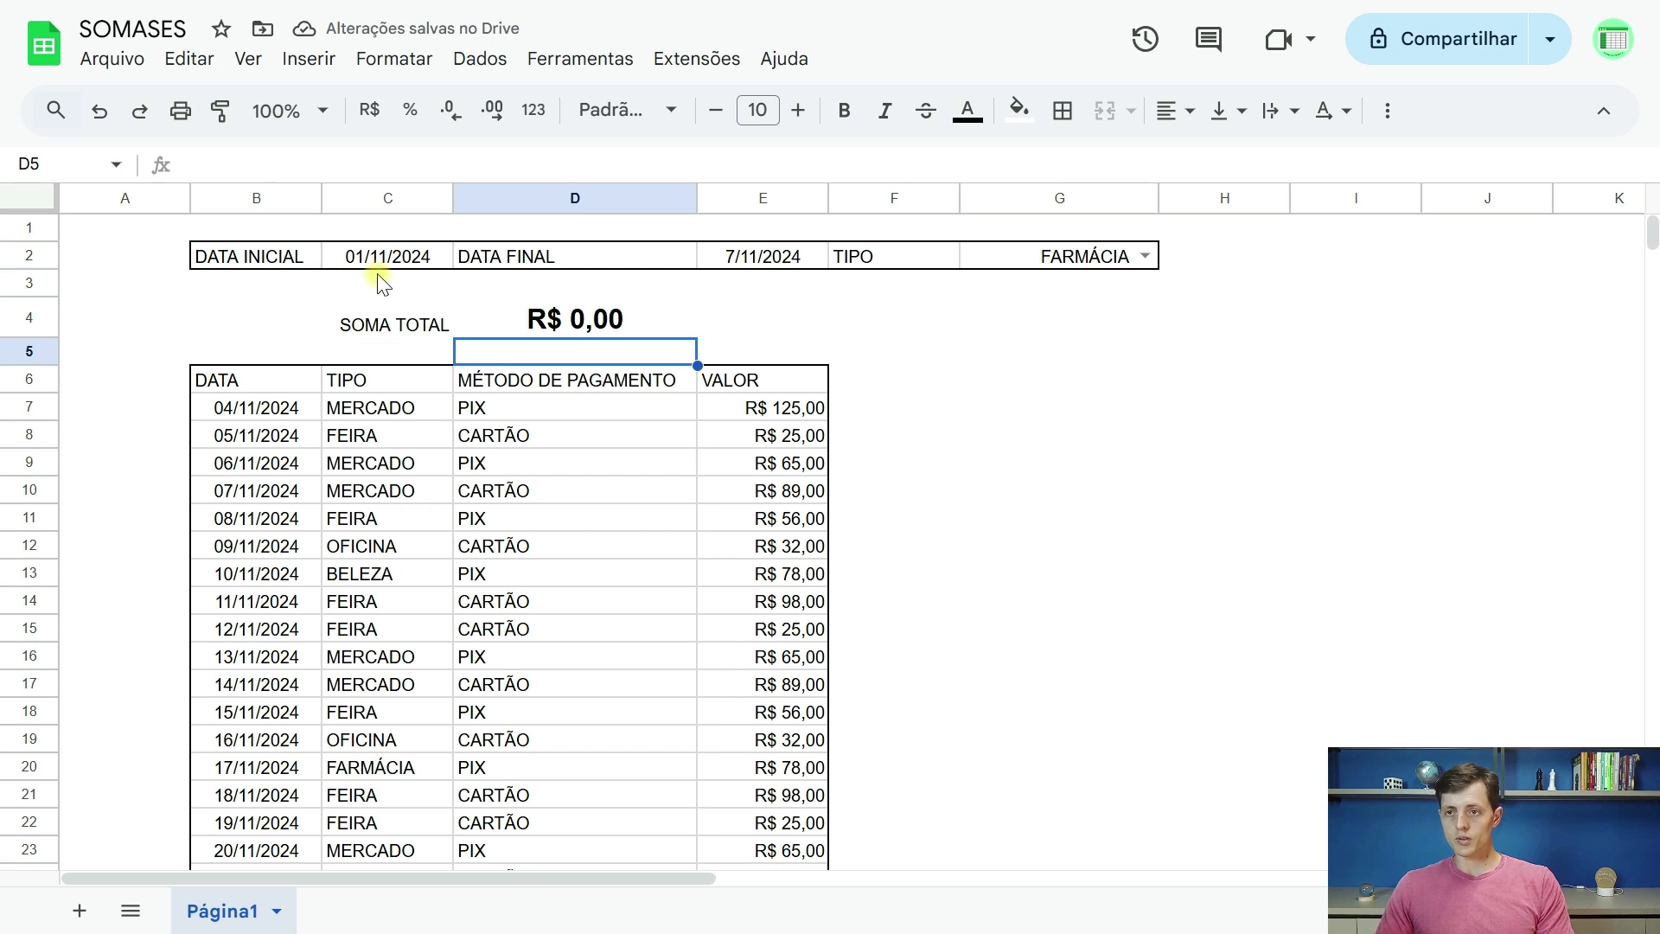
Test the total by setting the TIPO in G2 to MERCADO, FEIRA and finally BELEZA, and check the BELEZA row's date
{"action": "left_click", "coordinate": [632, 333]}
{"action": "left_click", "coordinate": [1146, 256]}
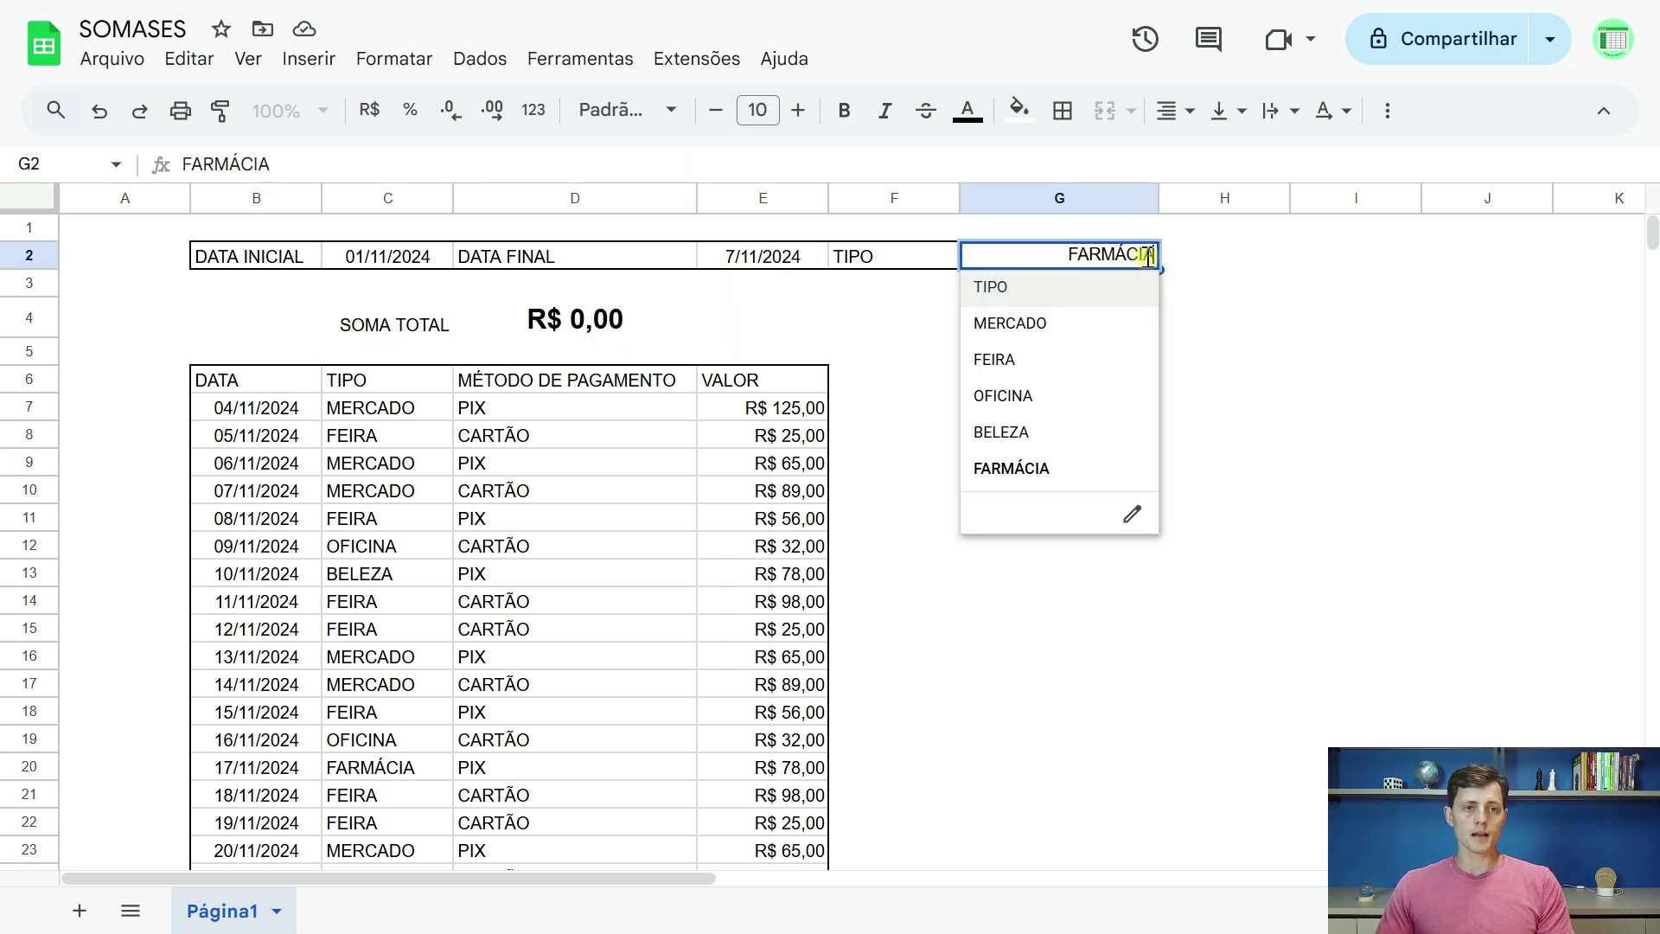
{"action": "left_click", "coordinate": [1064, 323]}
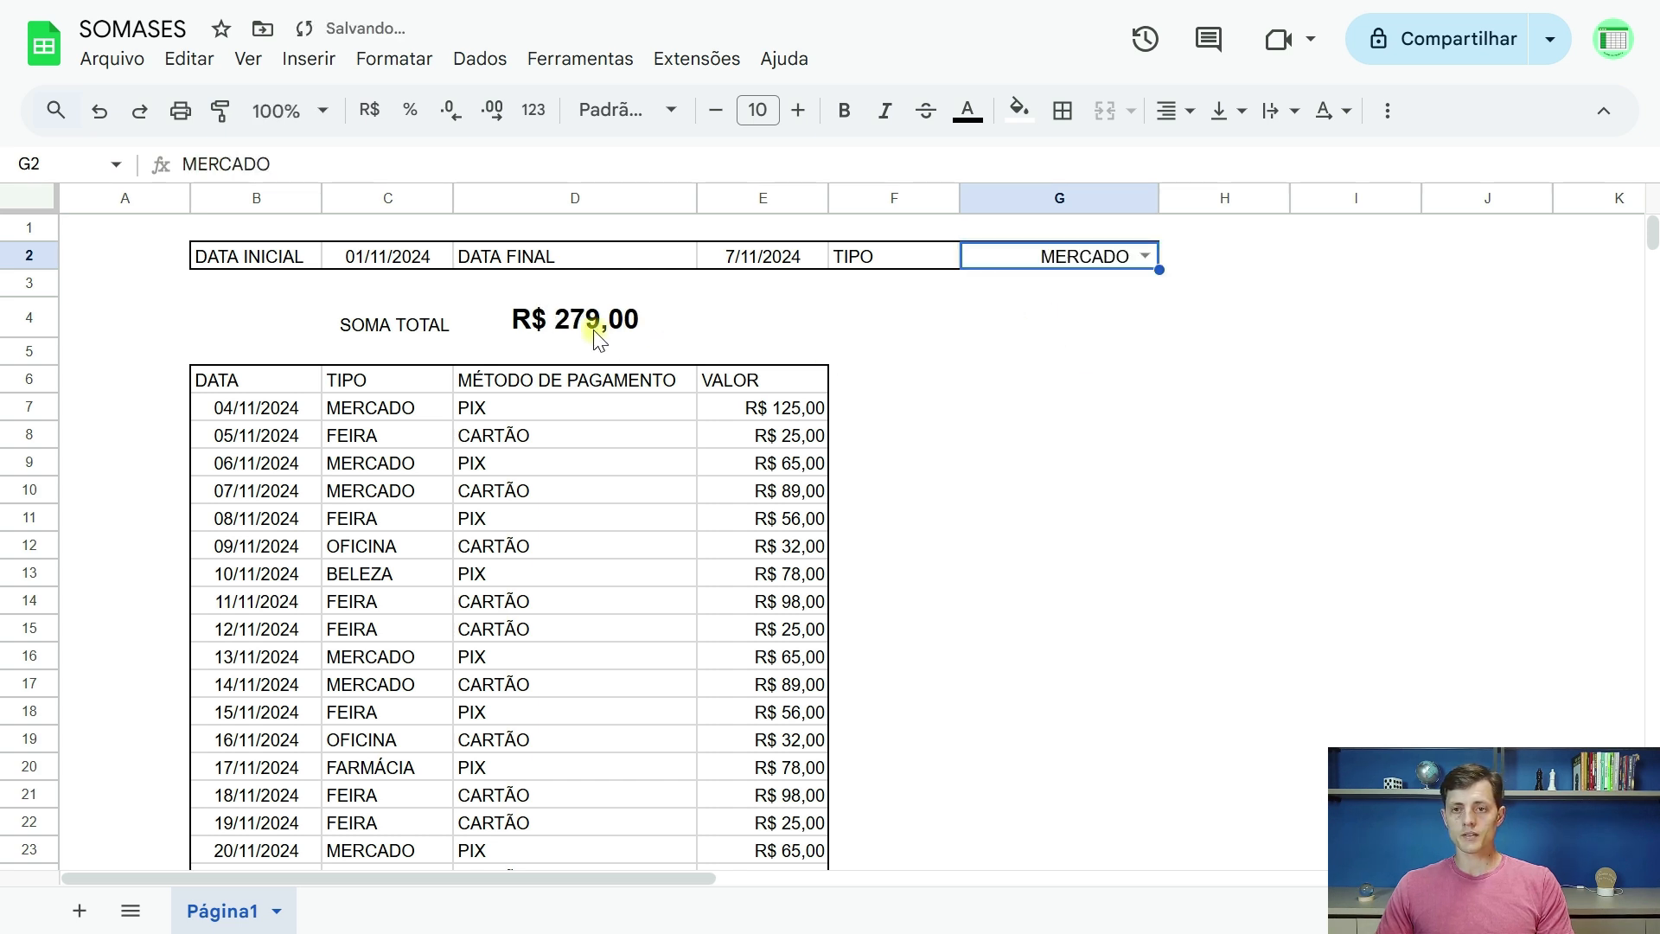
{"action": "left_click", "coordinate": [1145, 256]}
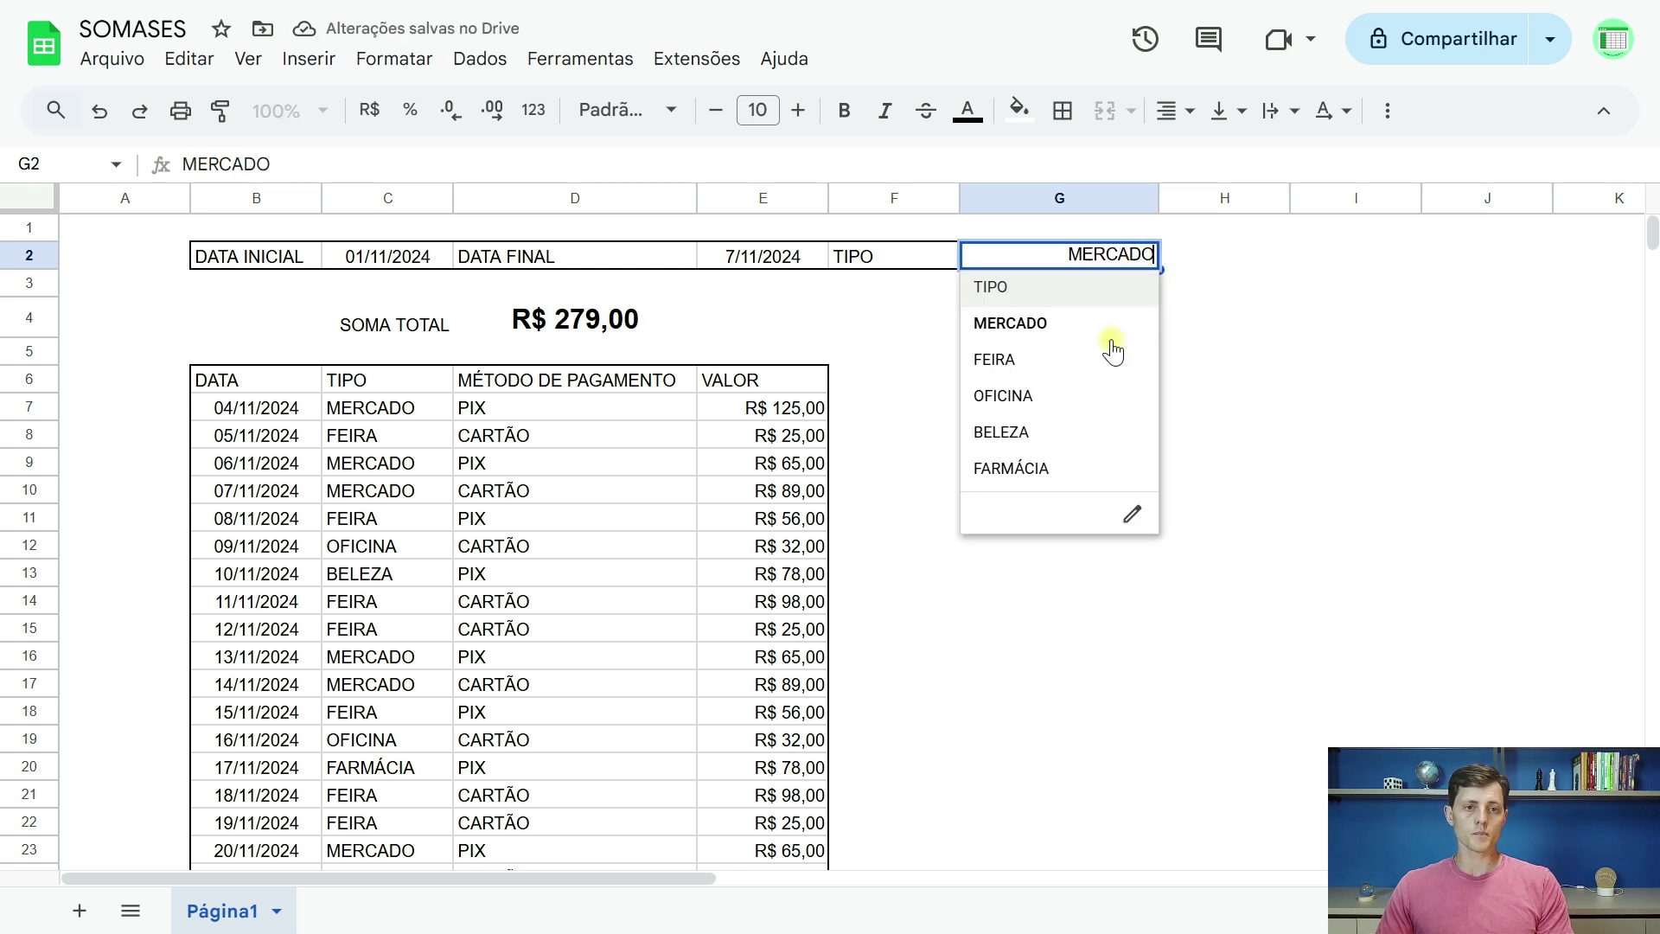
{"action": "left_click", "coordinate": [1048, 360]}
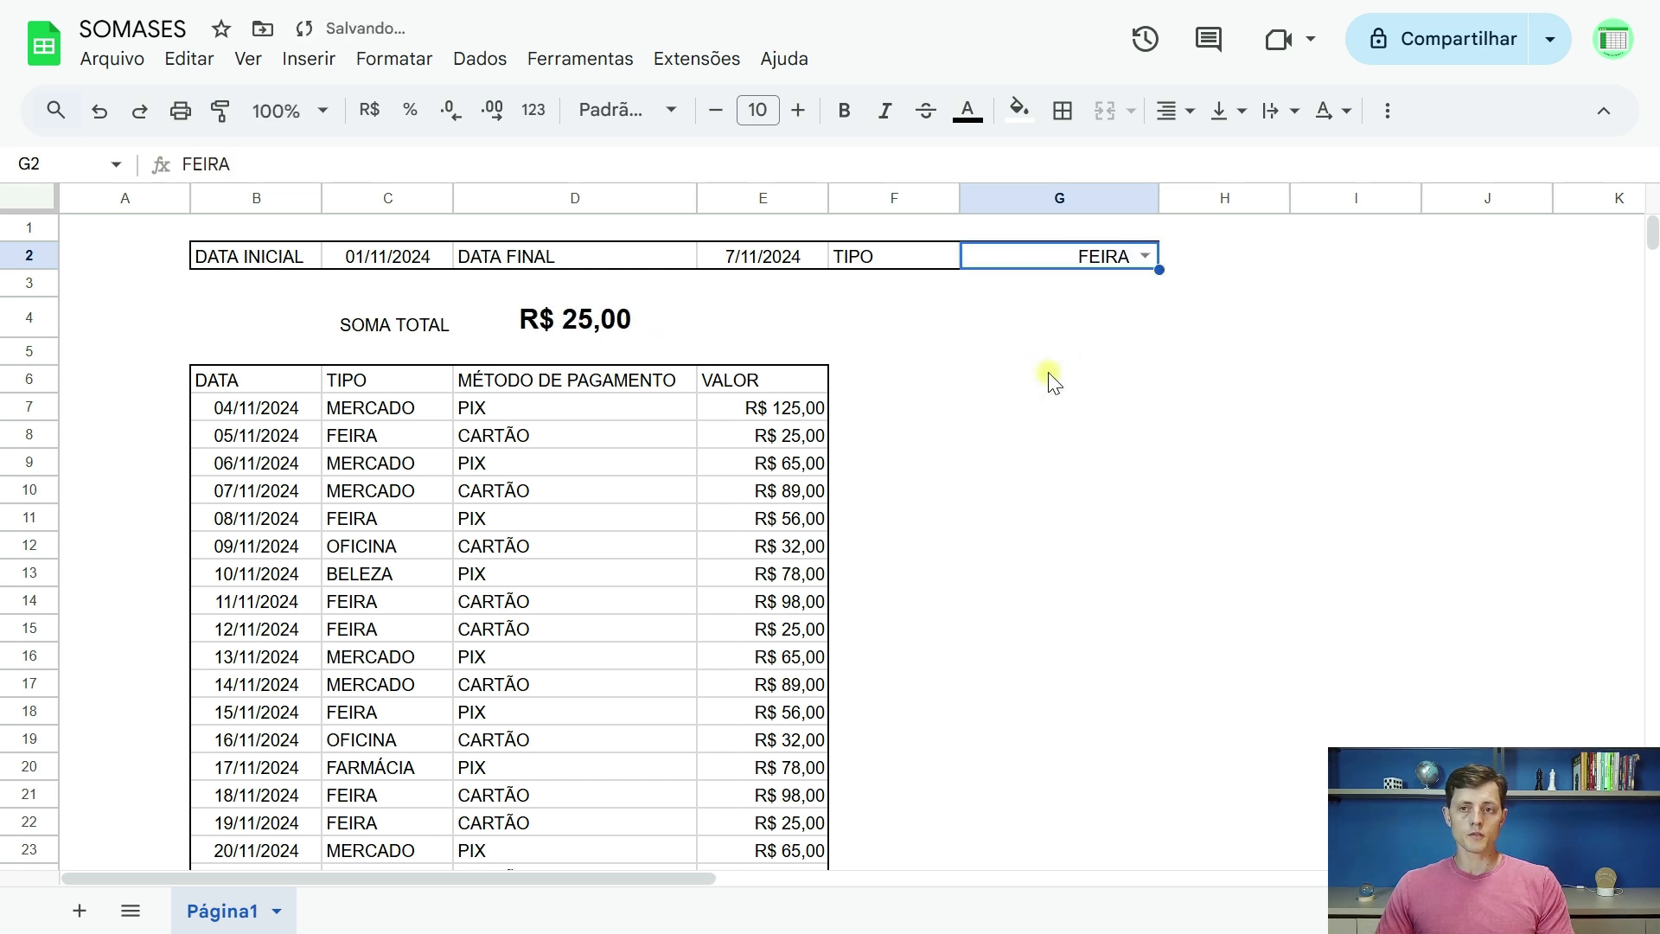
{"action": "left_click", "coordinate": [1144, 258]}
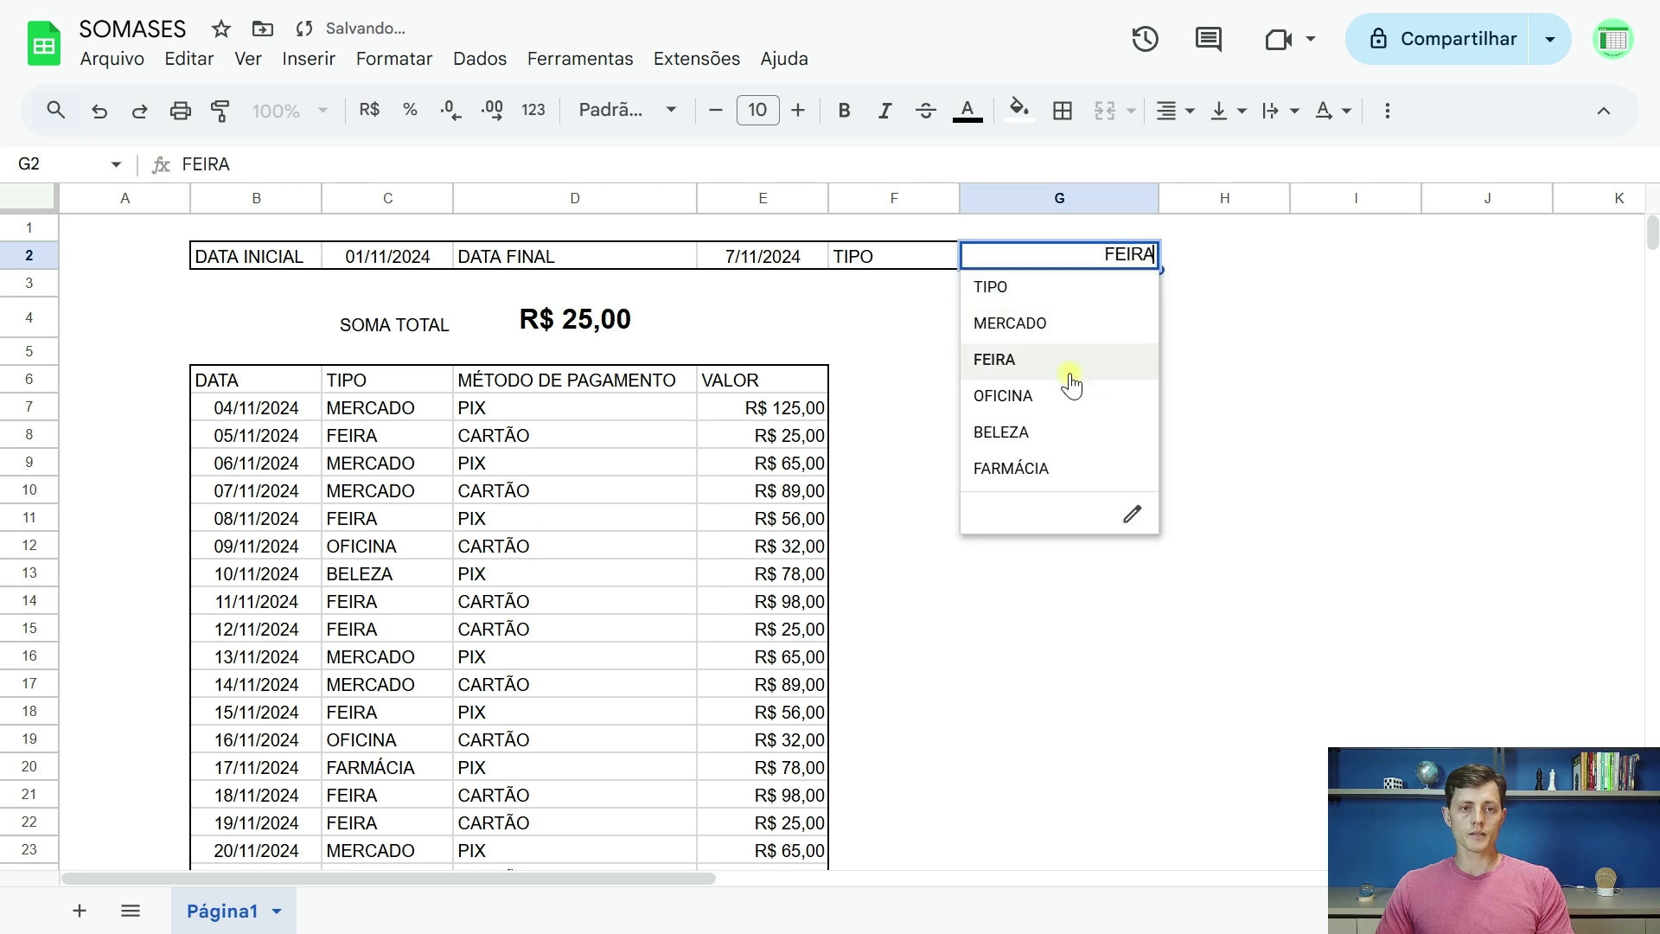
{"action": "left_click", "coordinate": [1024, 435]}
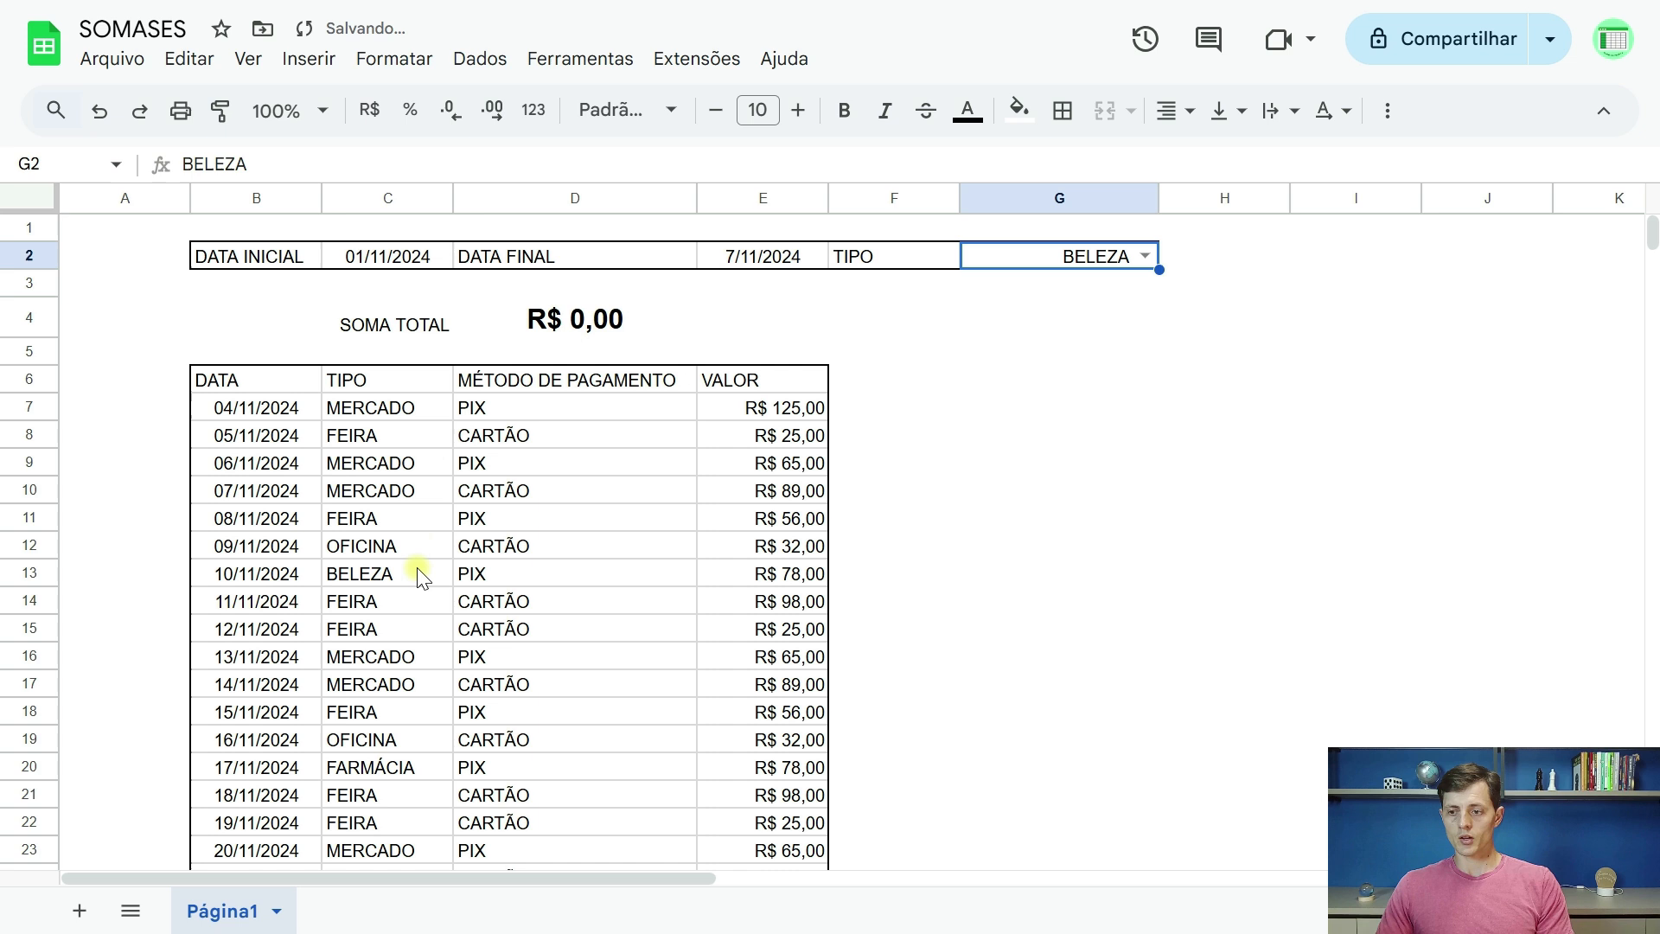
{"action": "left_click", "coordinate": [273, 577]}
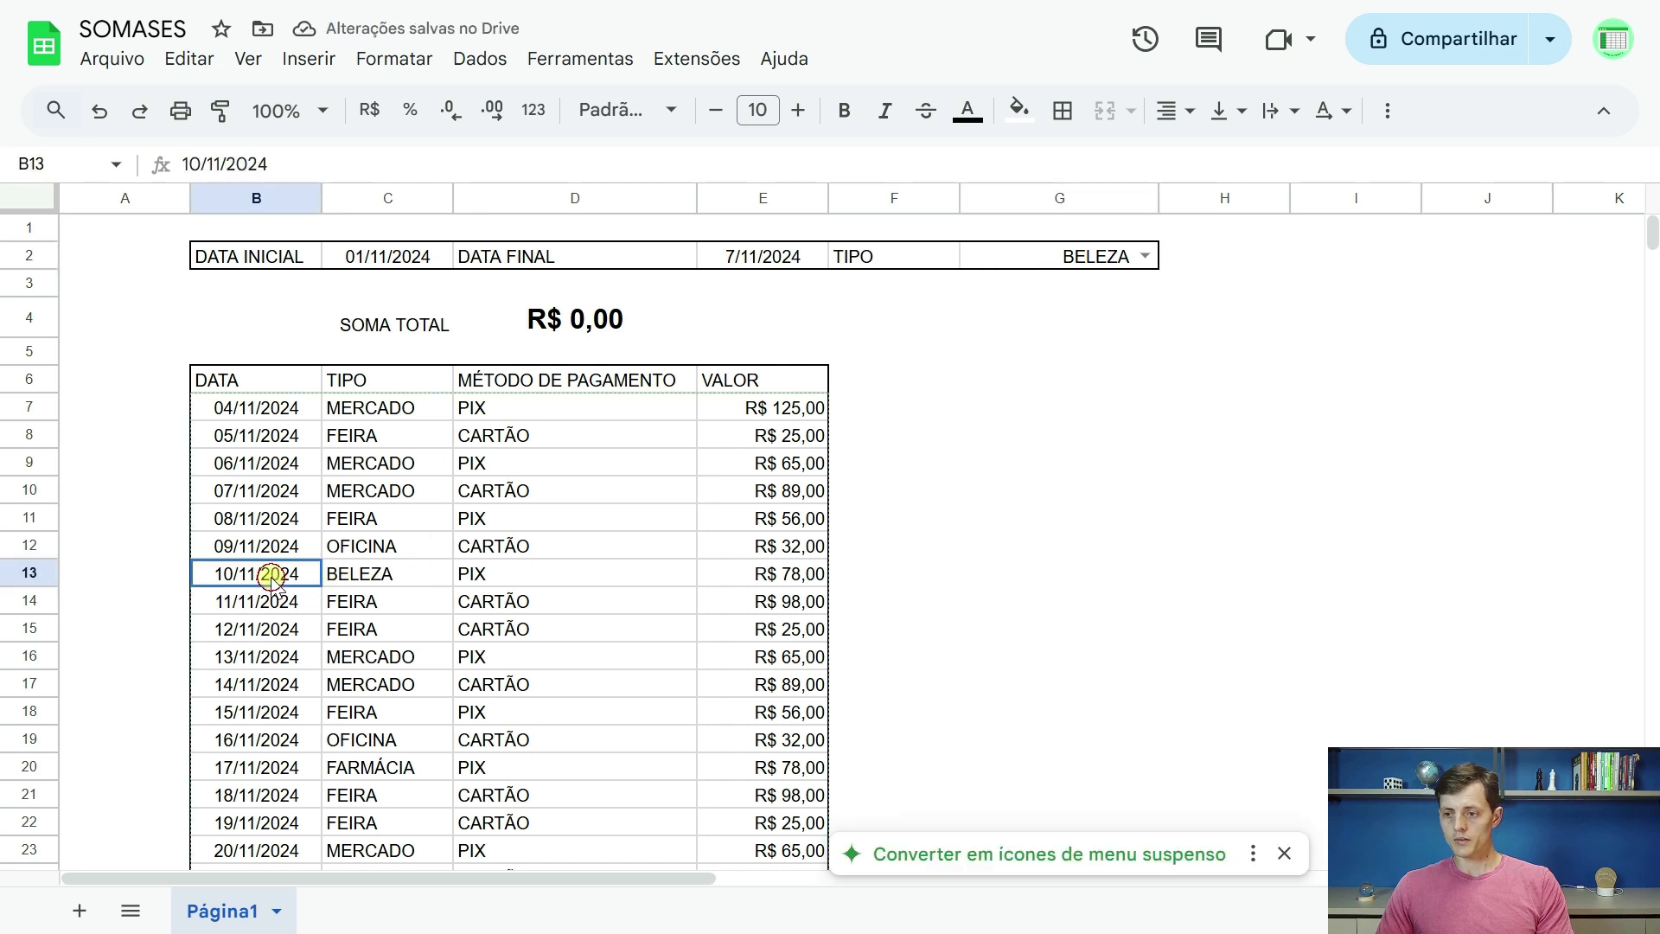
Set the end date in E2 to 30/11/2024 and test the total with TIPO in G2 as MERCADO, ending on FEIRA
{"action": "double_click", "coordinate": [744, 258]}
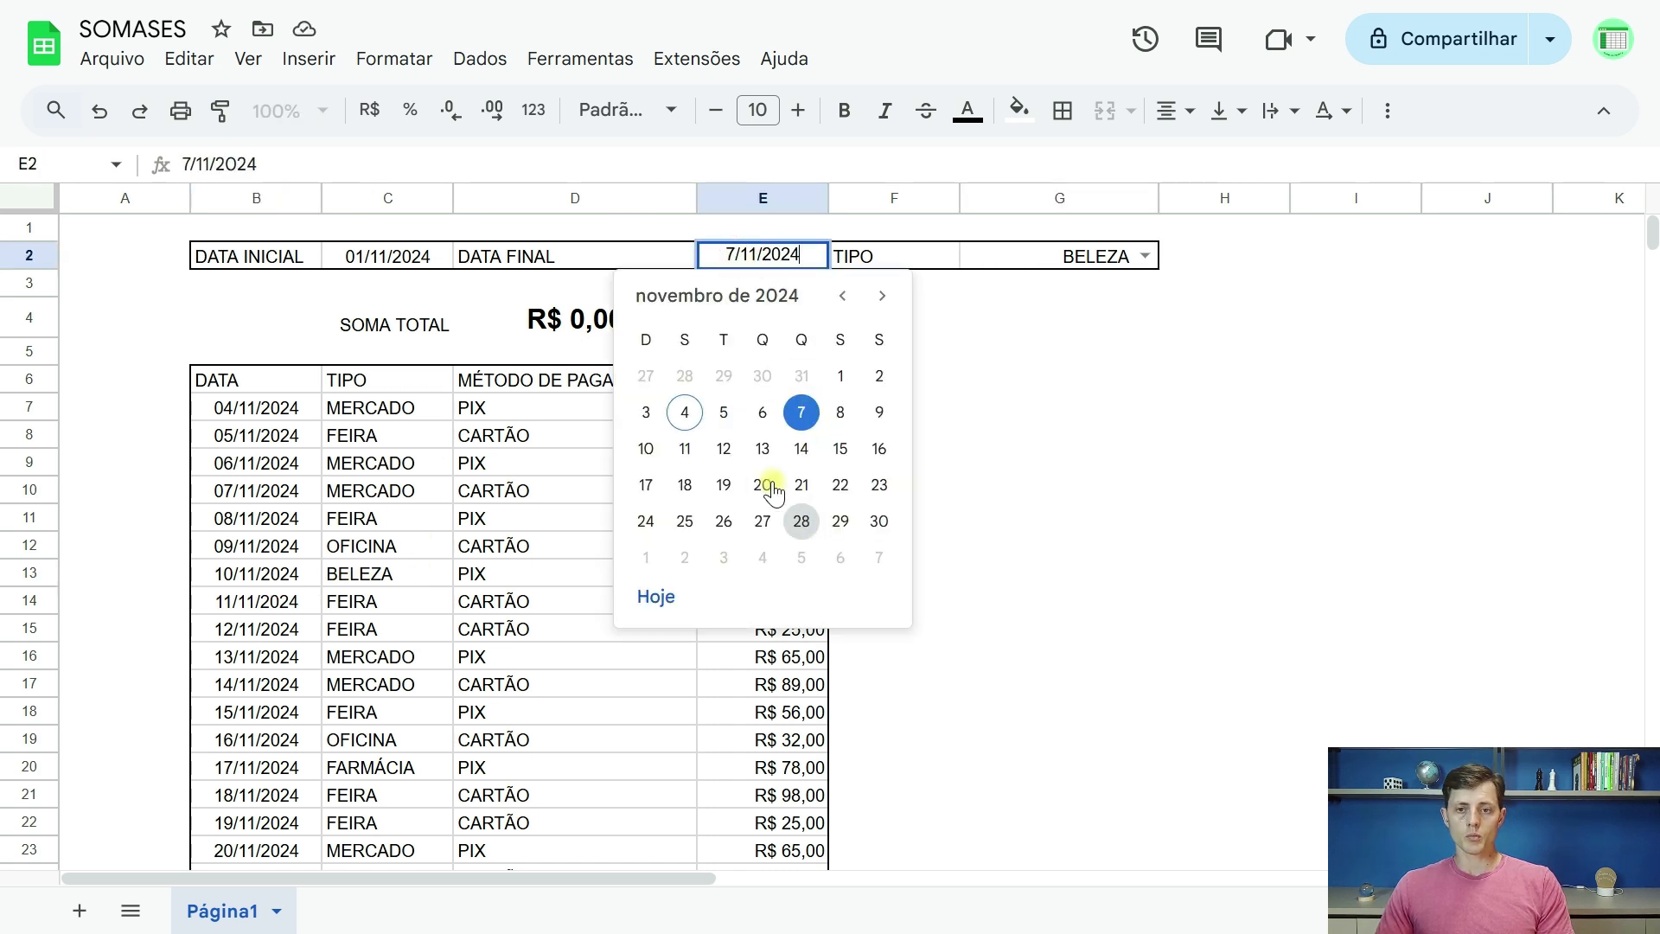
{"action": "left_click", "coordinate": [879, 521]}
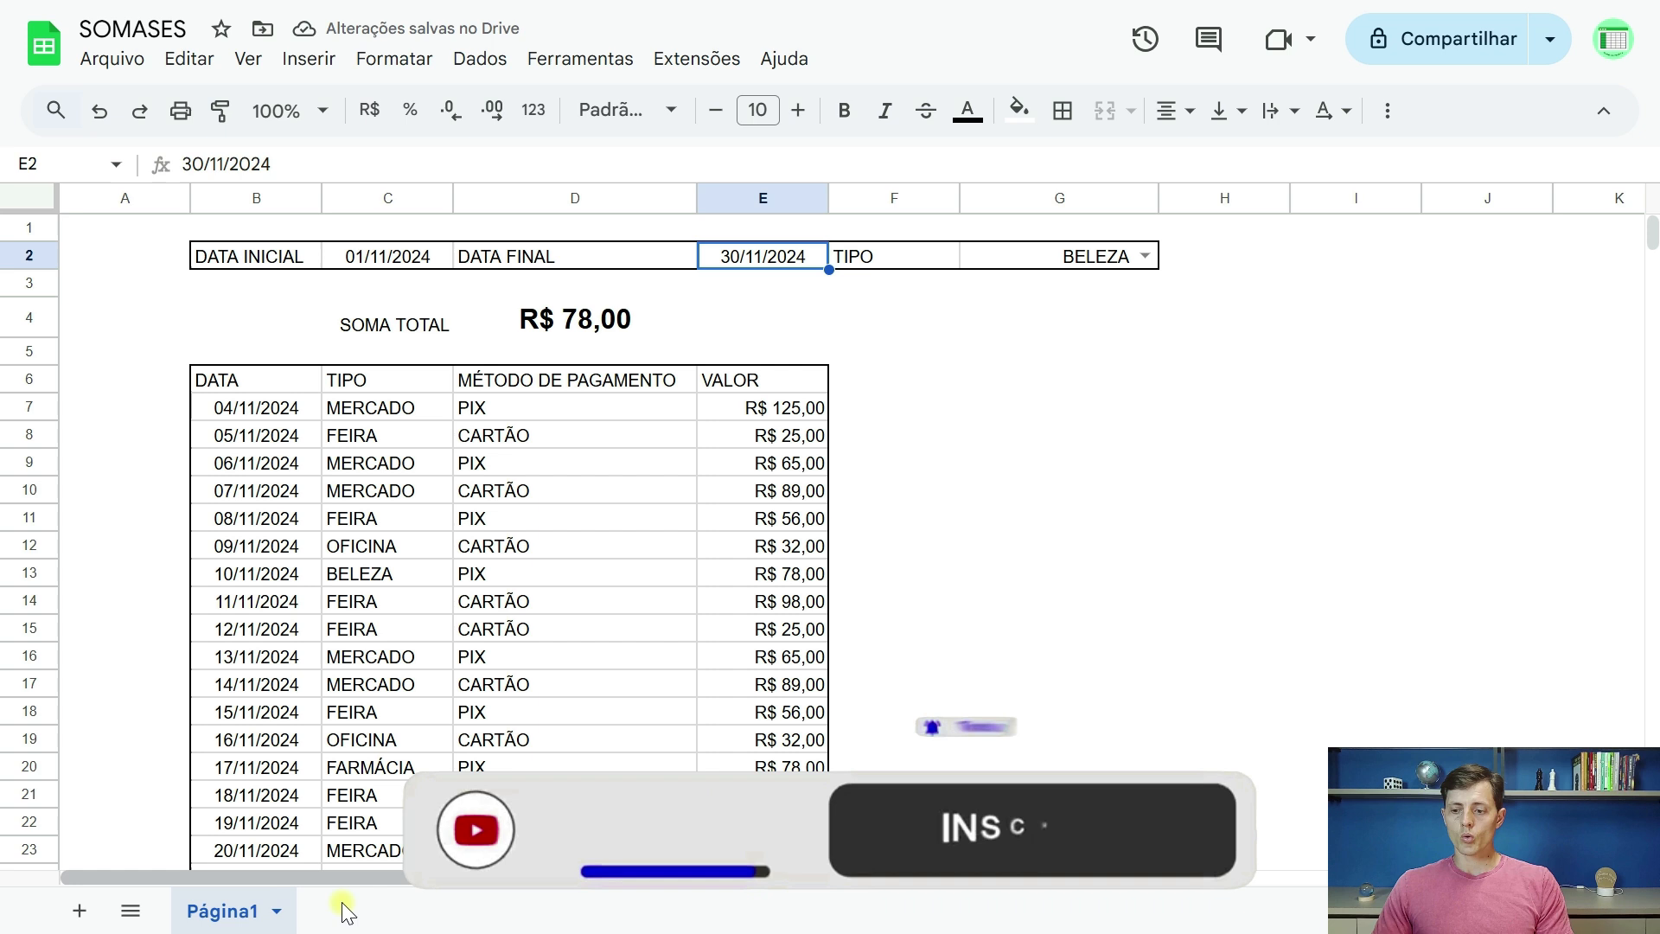
{"action": "left_click", "coordinate": [1146, 256]}
{"action": "left_click", "coordinate": [1051, 327]}
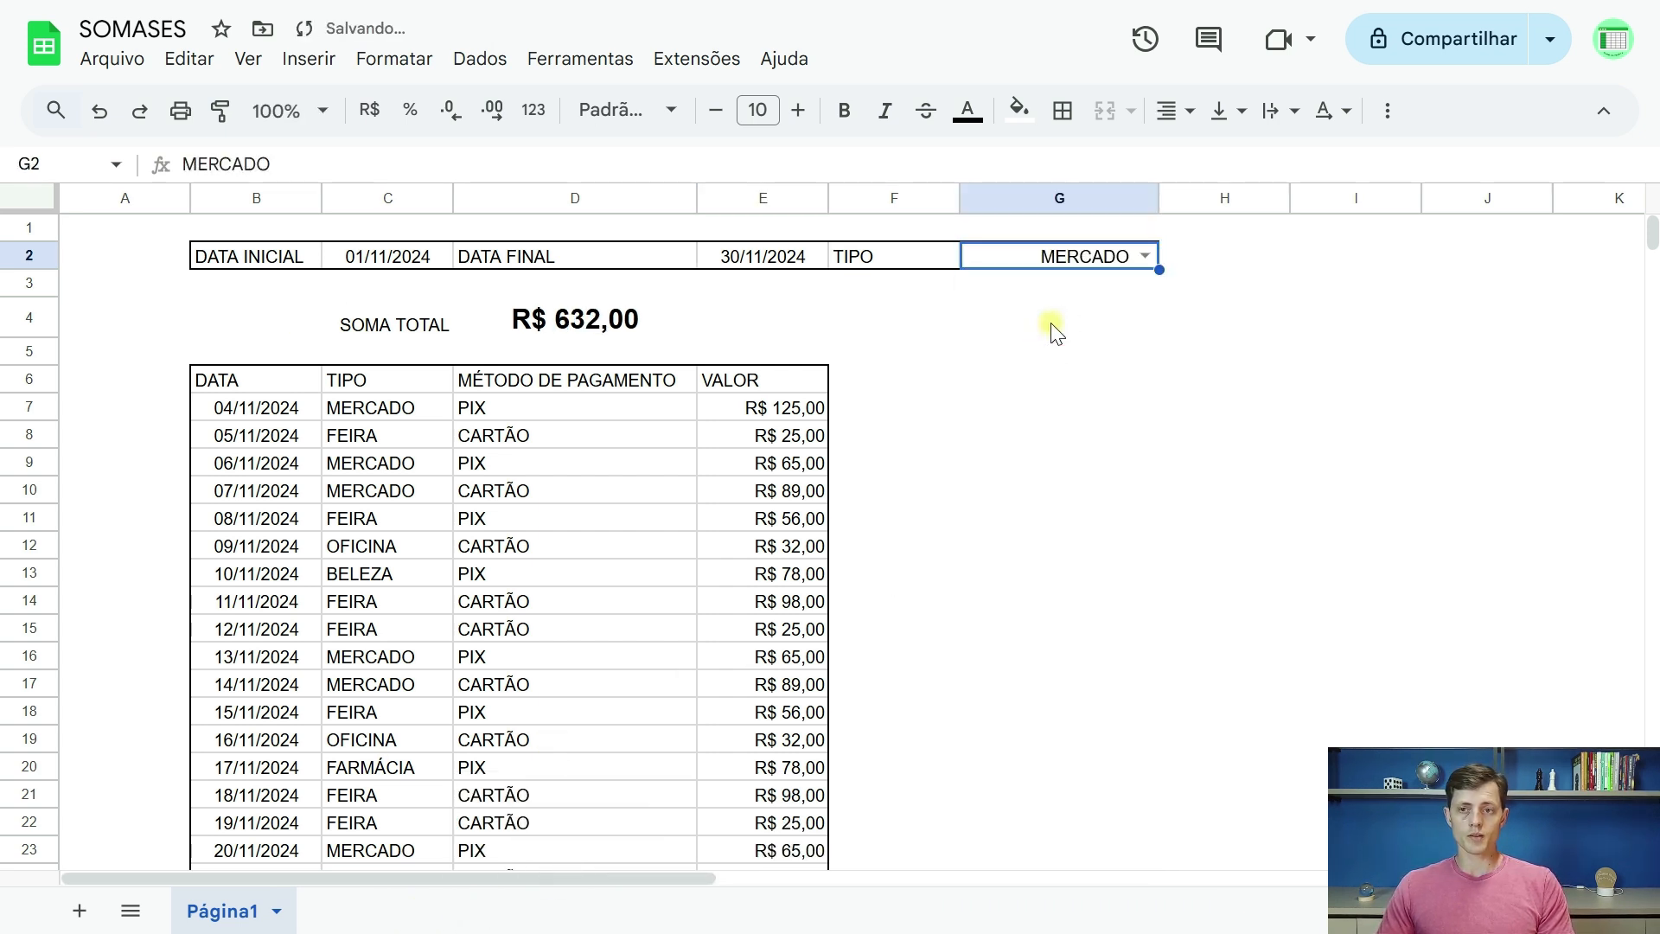
{"action": "left_click", "coordinate": [1140, 260]}
{"action": "left_click", "coordinate": [1034, 357]}
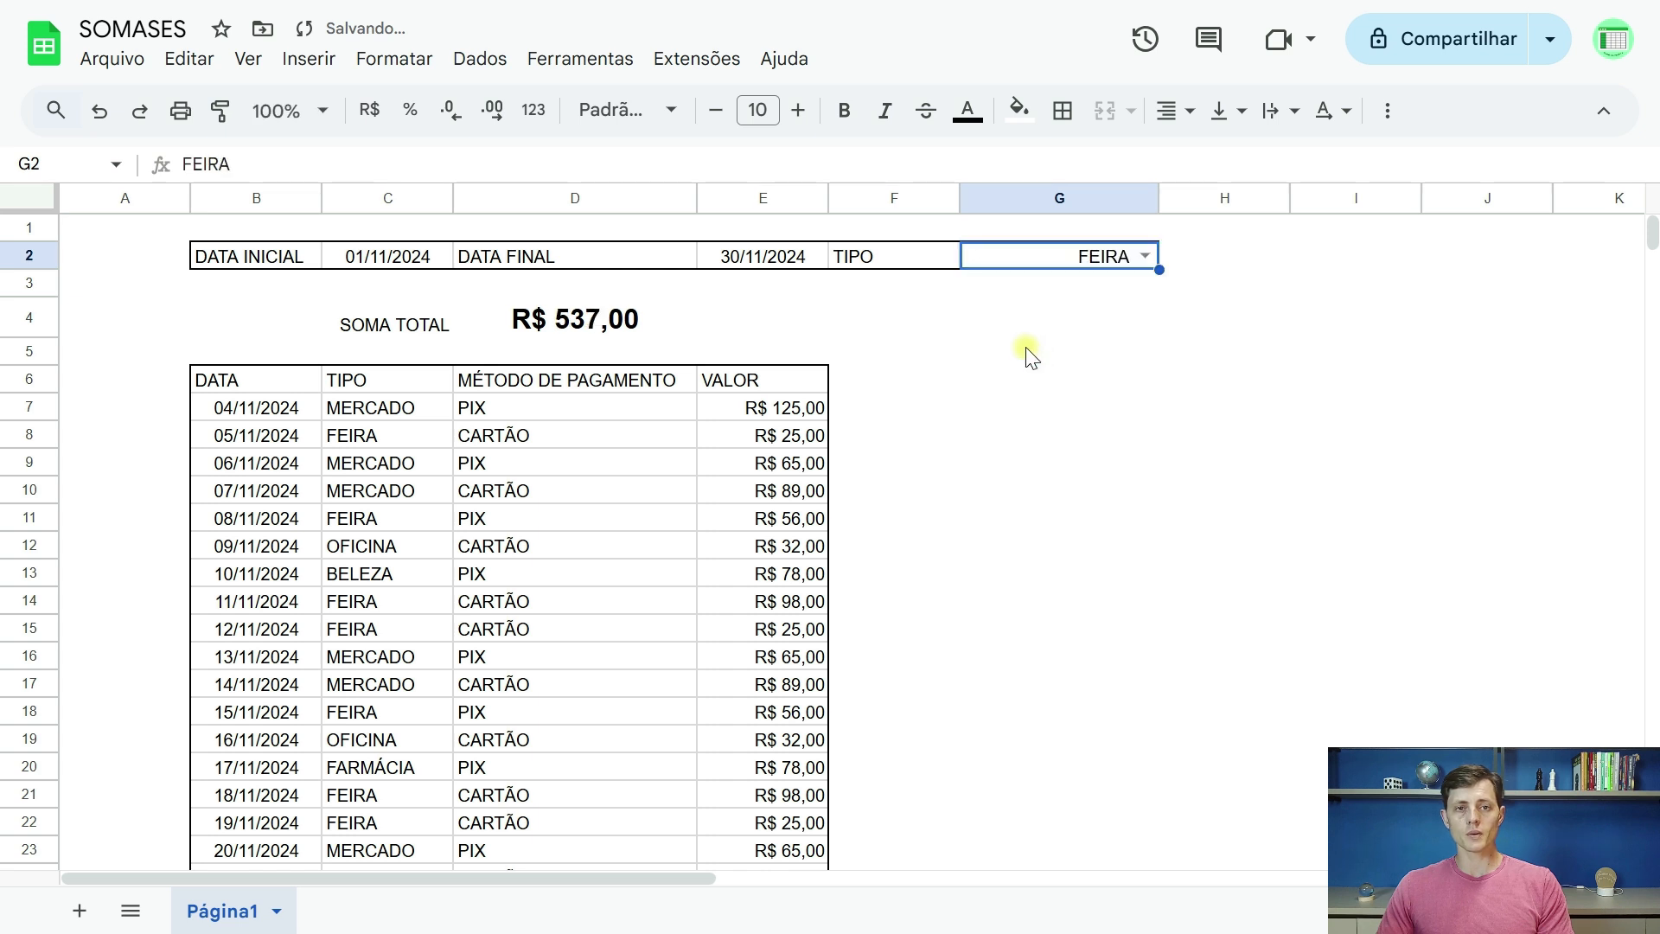
Review the date calendar in E2, the type options in the G2 dropdown and the total formula in D4
{"action": "double_click", "coordinate": [765, 258]}
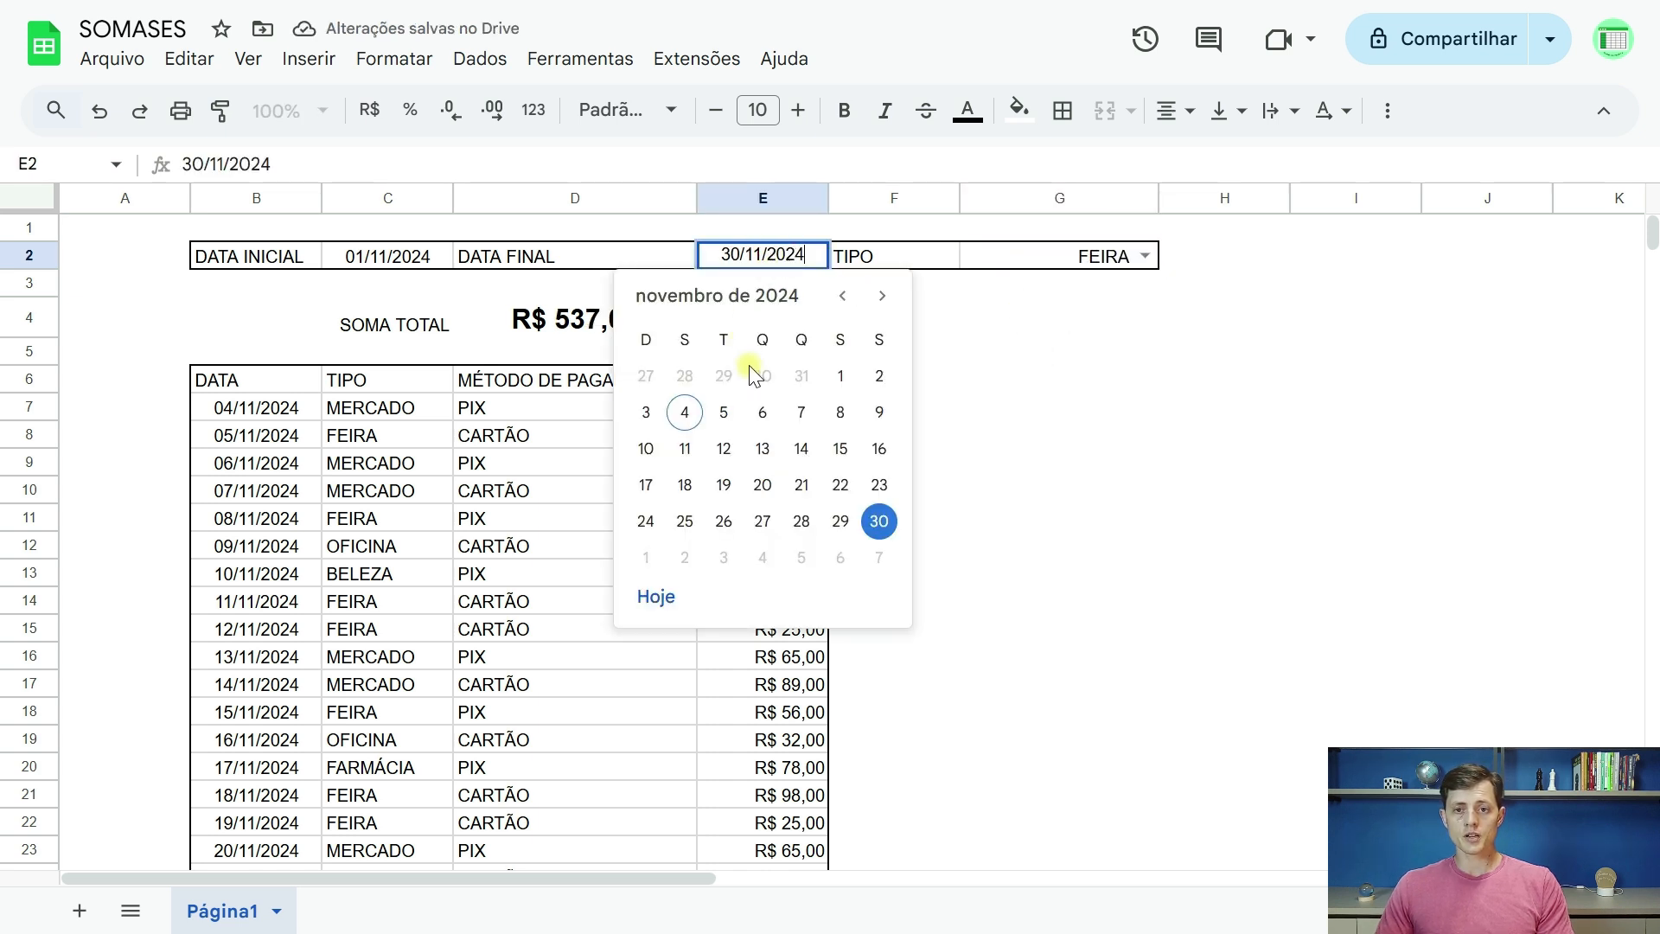
{"action": "left_click", "coordinate": [1003, 312]}
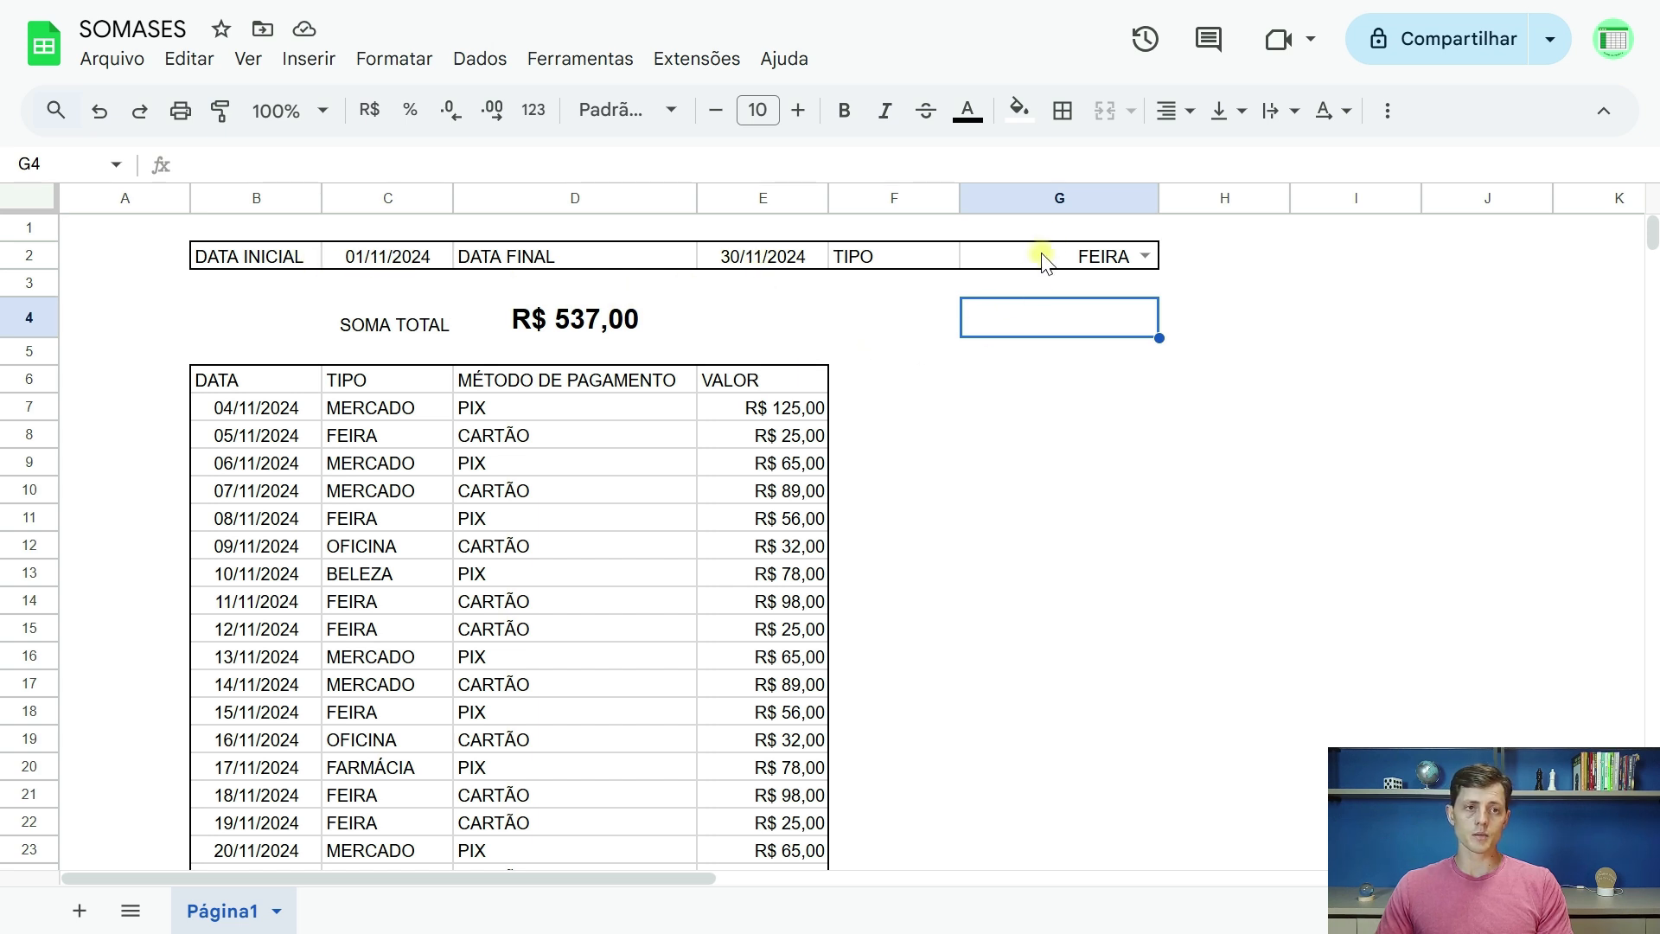
{"action": "left_click", "coordinate": [1146, 256]}
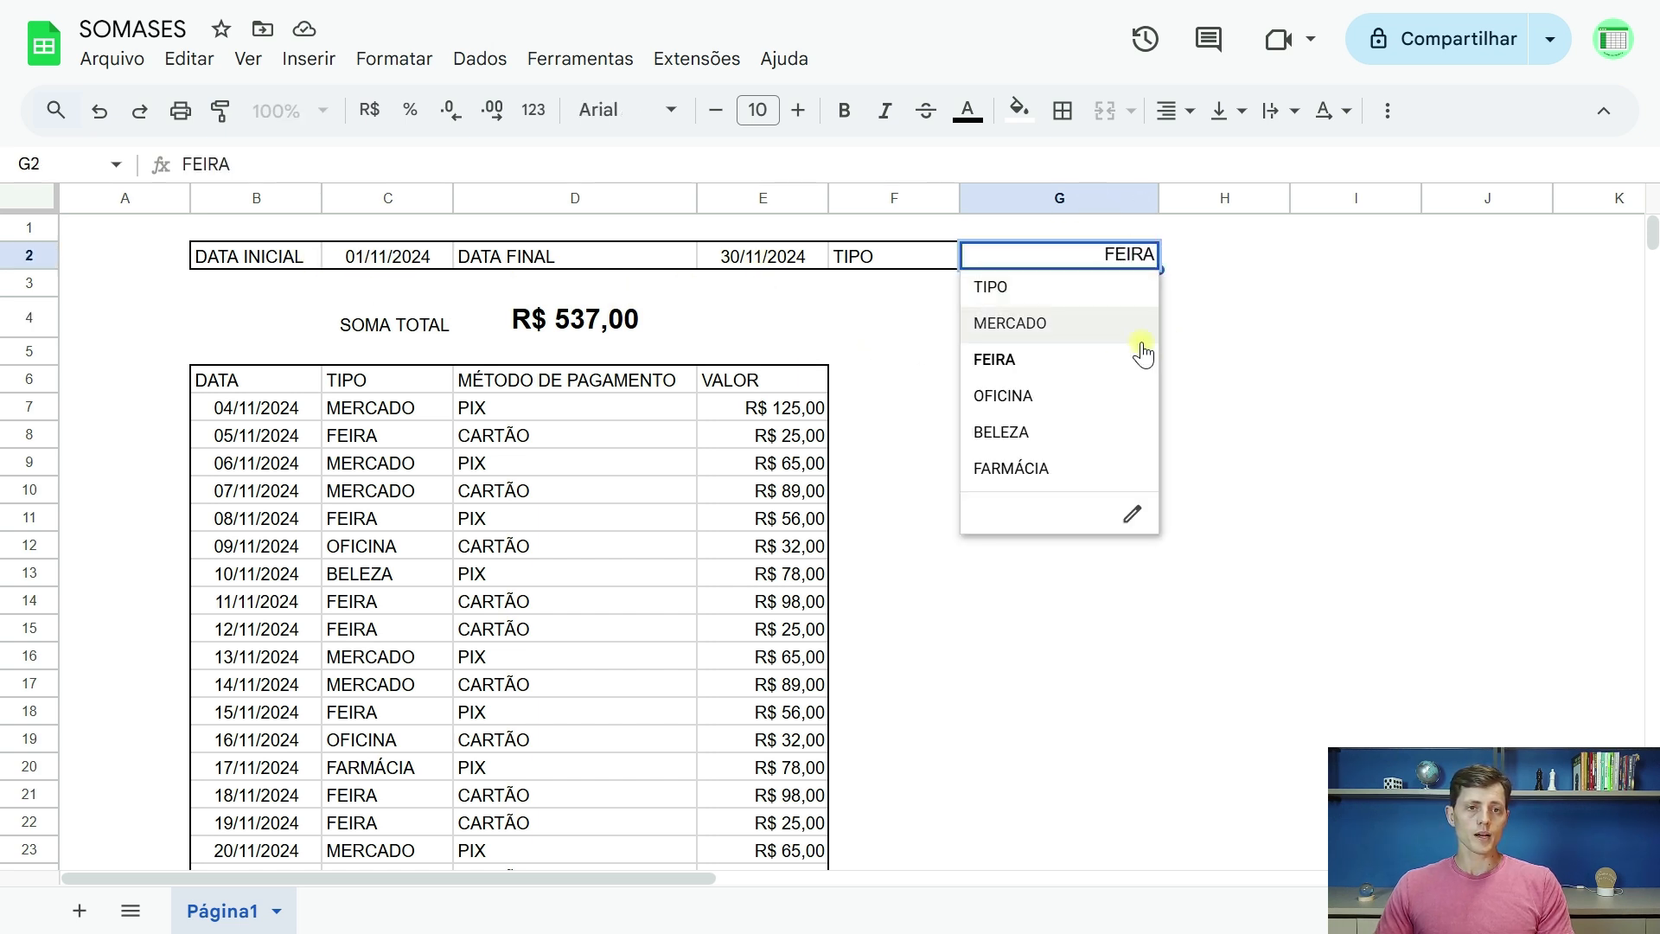
{"action": "left_click", "coordinate": [899, 289]}
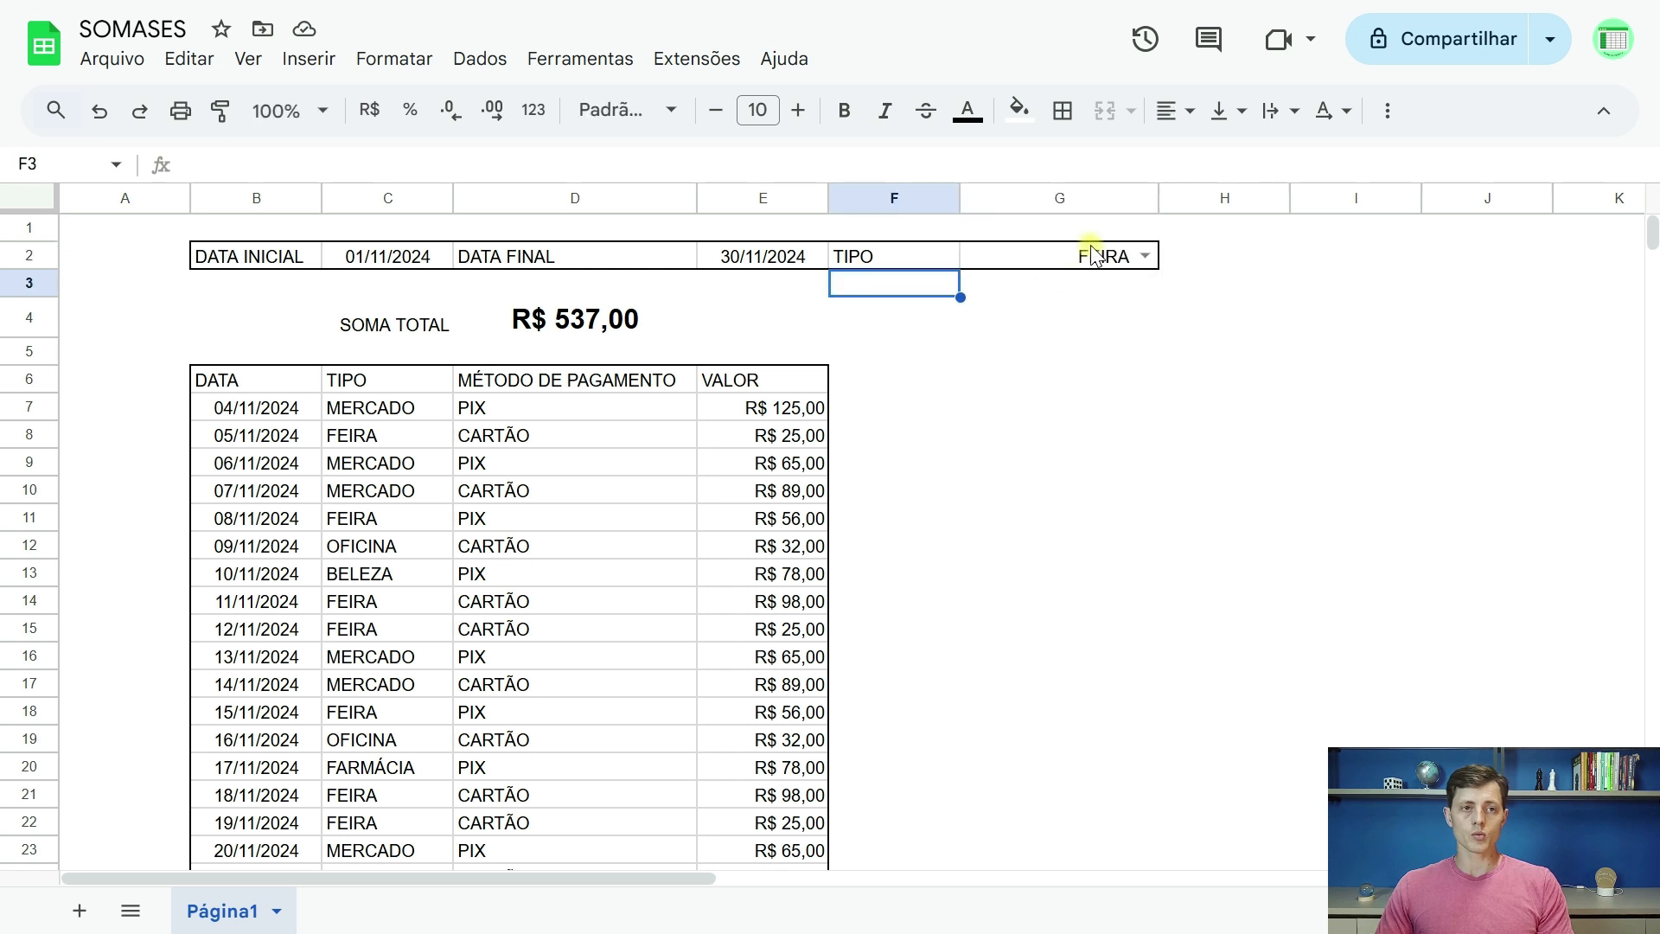
{"action": "left_click", "coordinate": [1145, 255]}
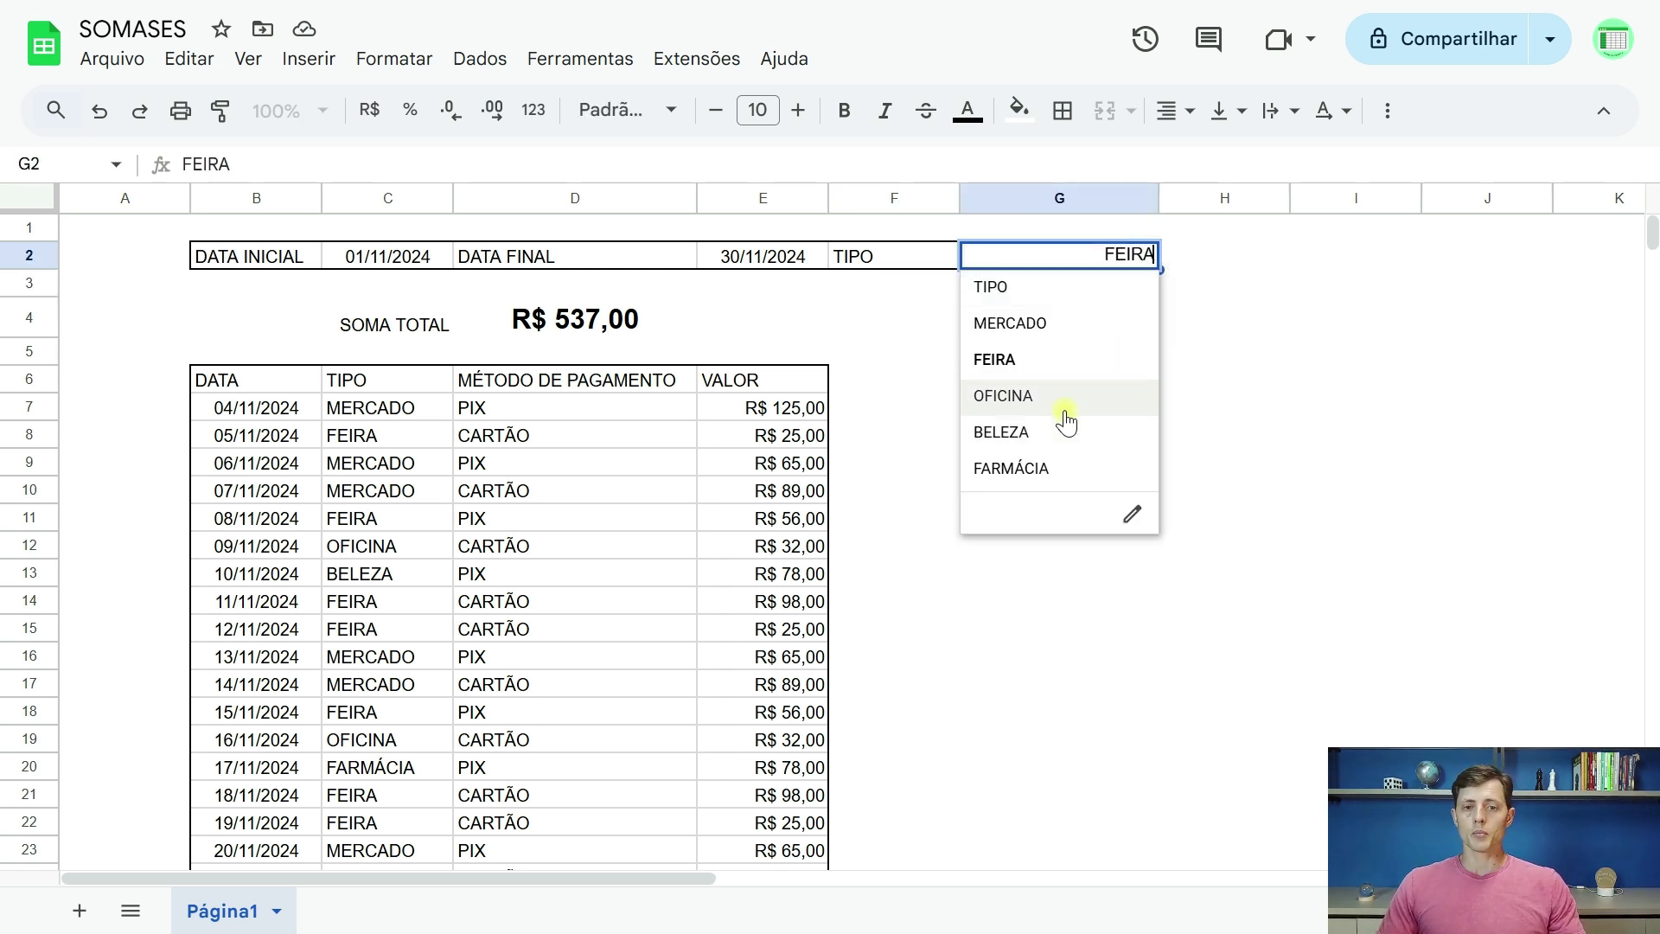
{"action": "left_click", "coordinate": [877, 333]}
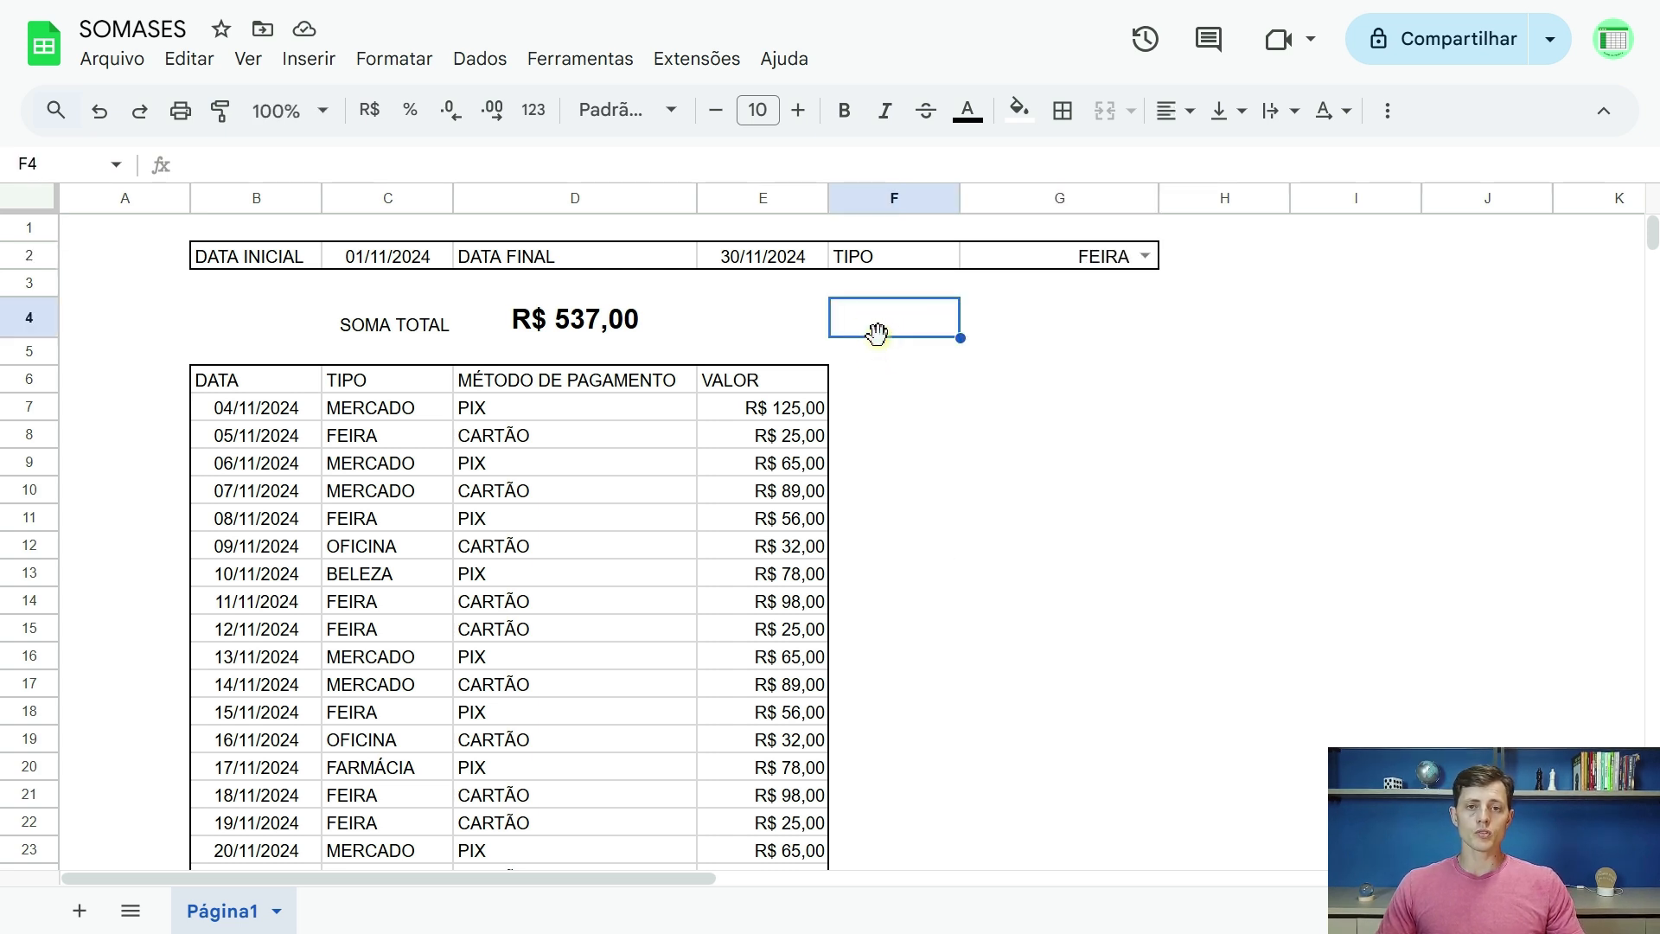
{"action": "left_click", "coordinate": [590, 323]}
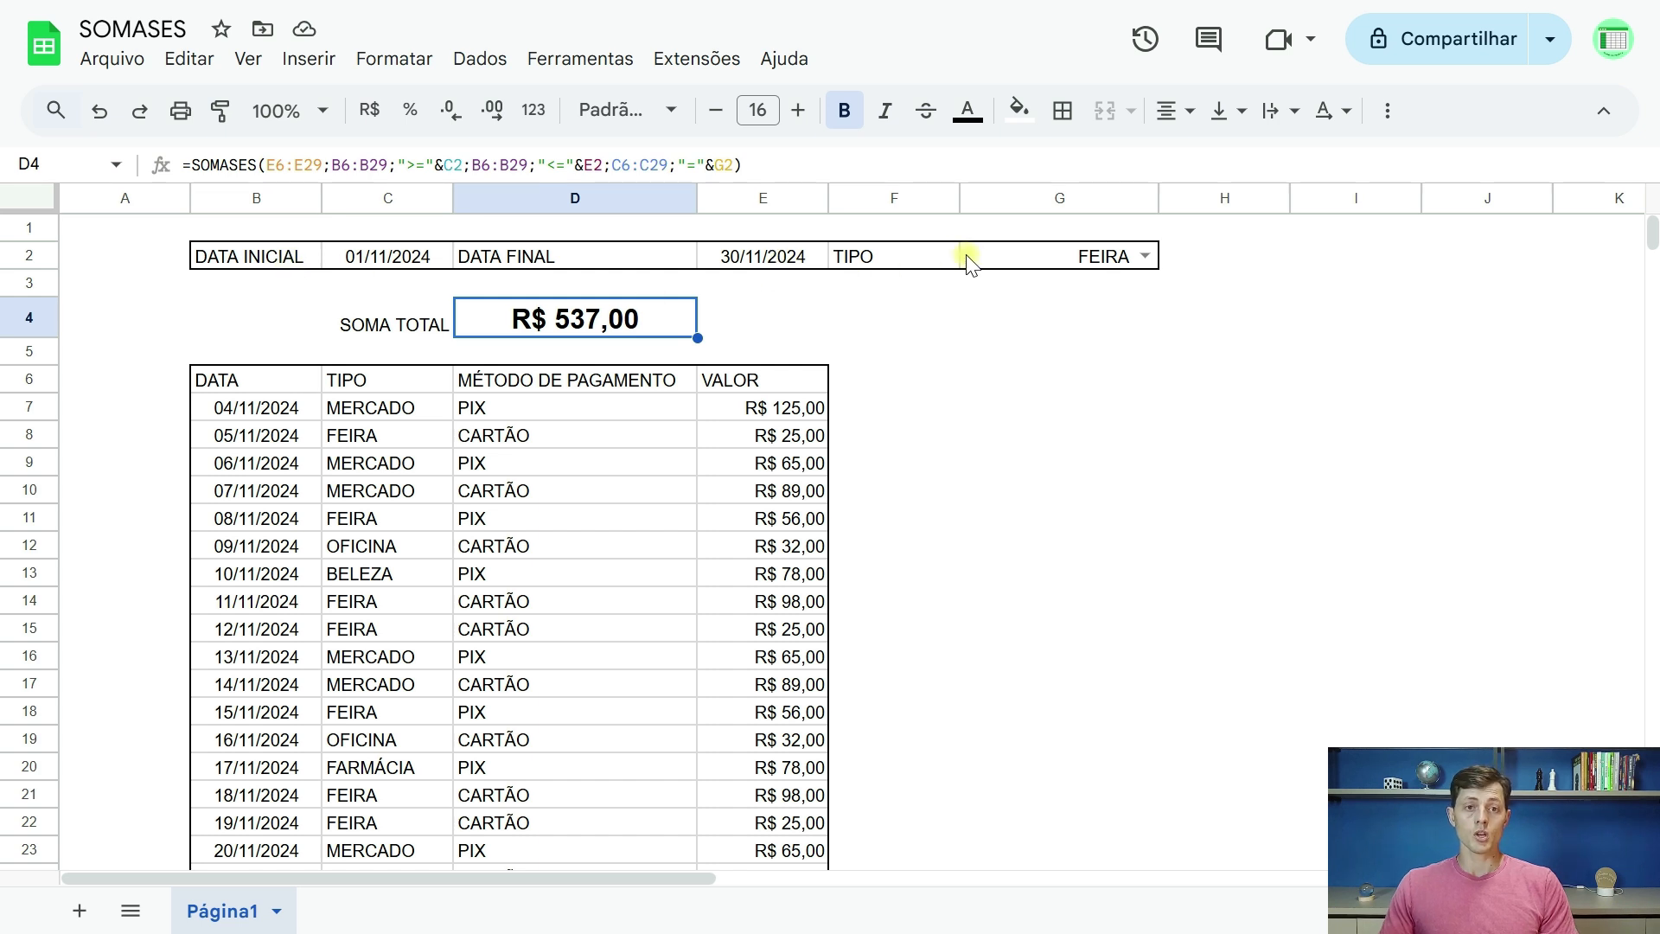
Right-align the TIPO label in F2
{"action": "left_click", "coordinate": [910, 262]}
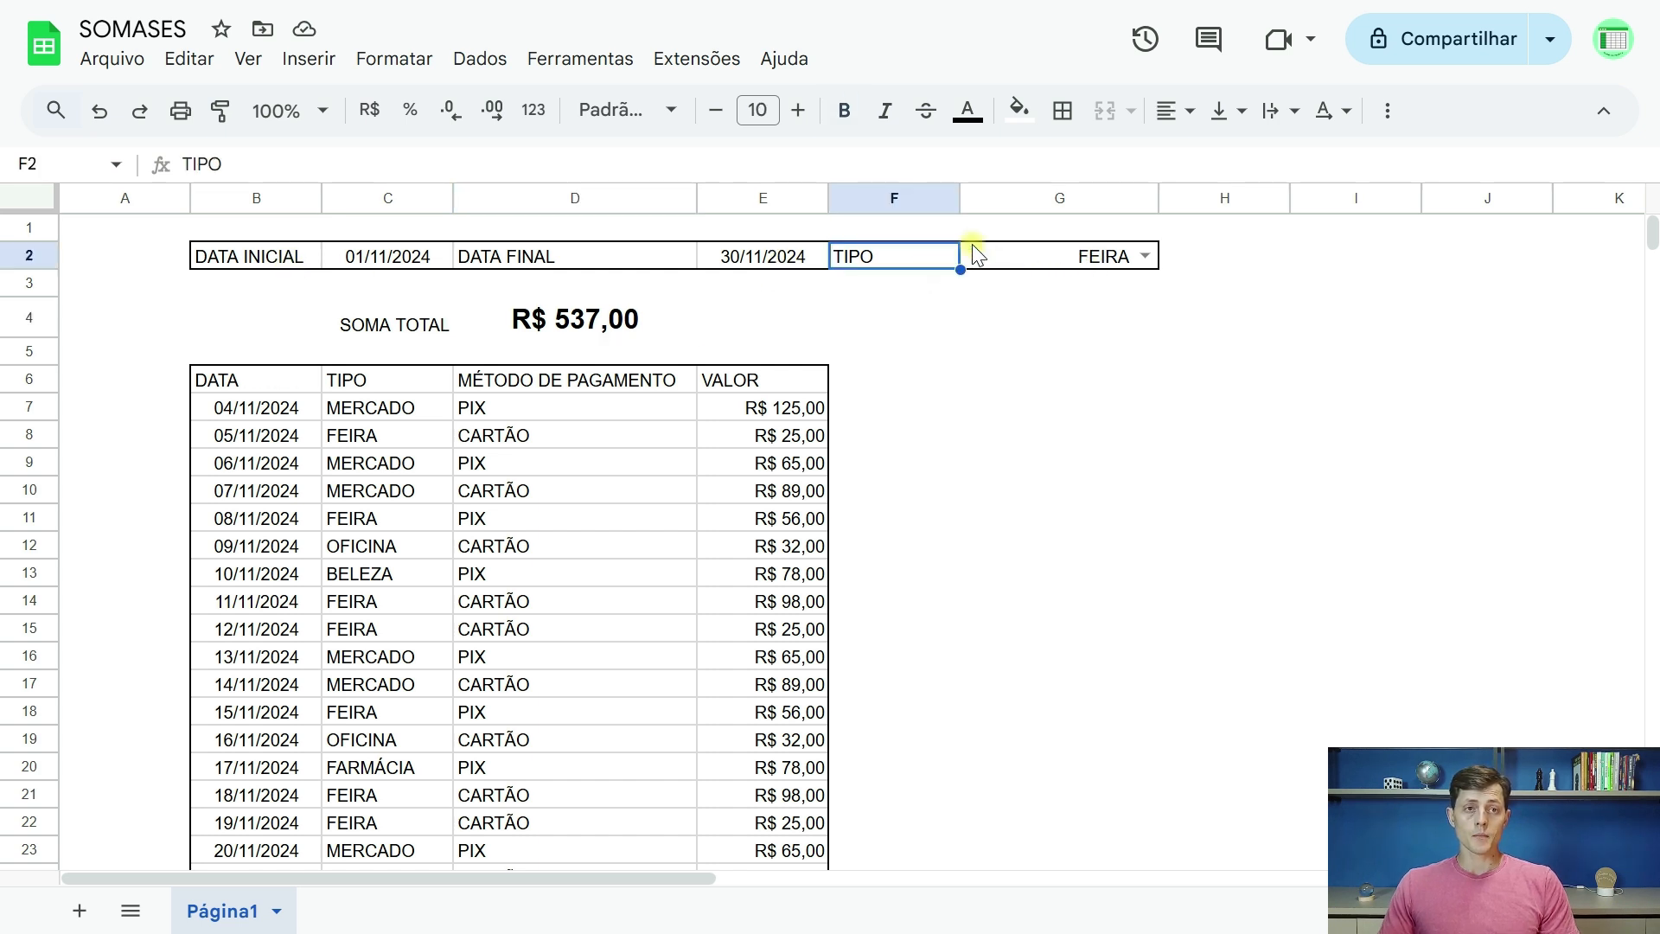
{"action": "left_click", "coordinate": [1167, 111]}
{"action": "left_click", "coordinate": [1257, 159]}
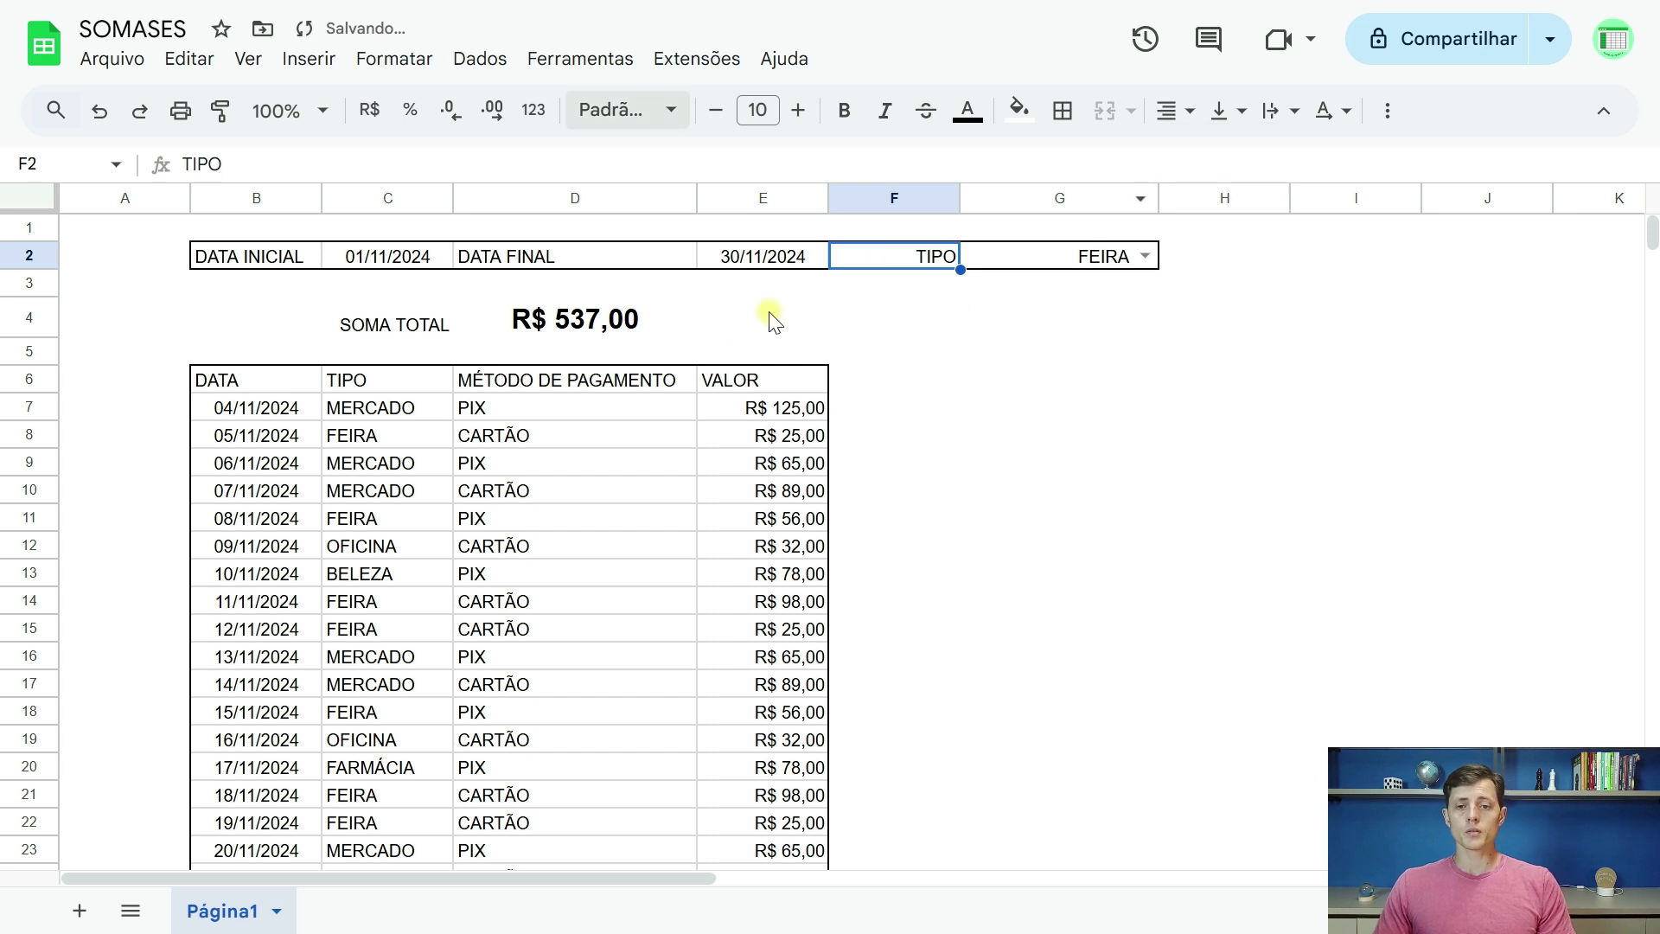
Examine the ">=" operator and the & connector in the D4 SOMASES formula and close it without edits
{"action": "left_click", "coordinate": [683, 322]}
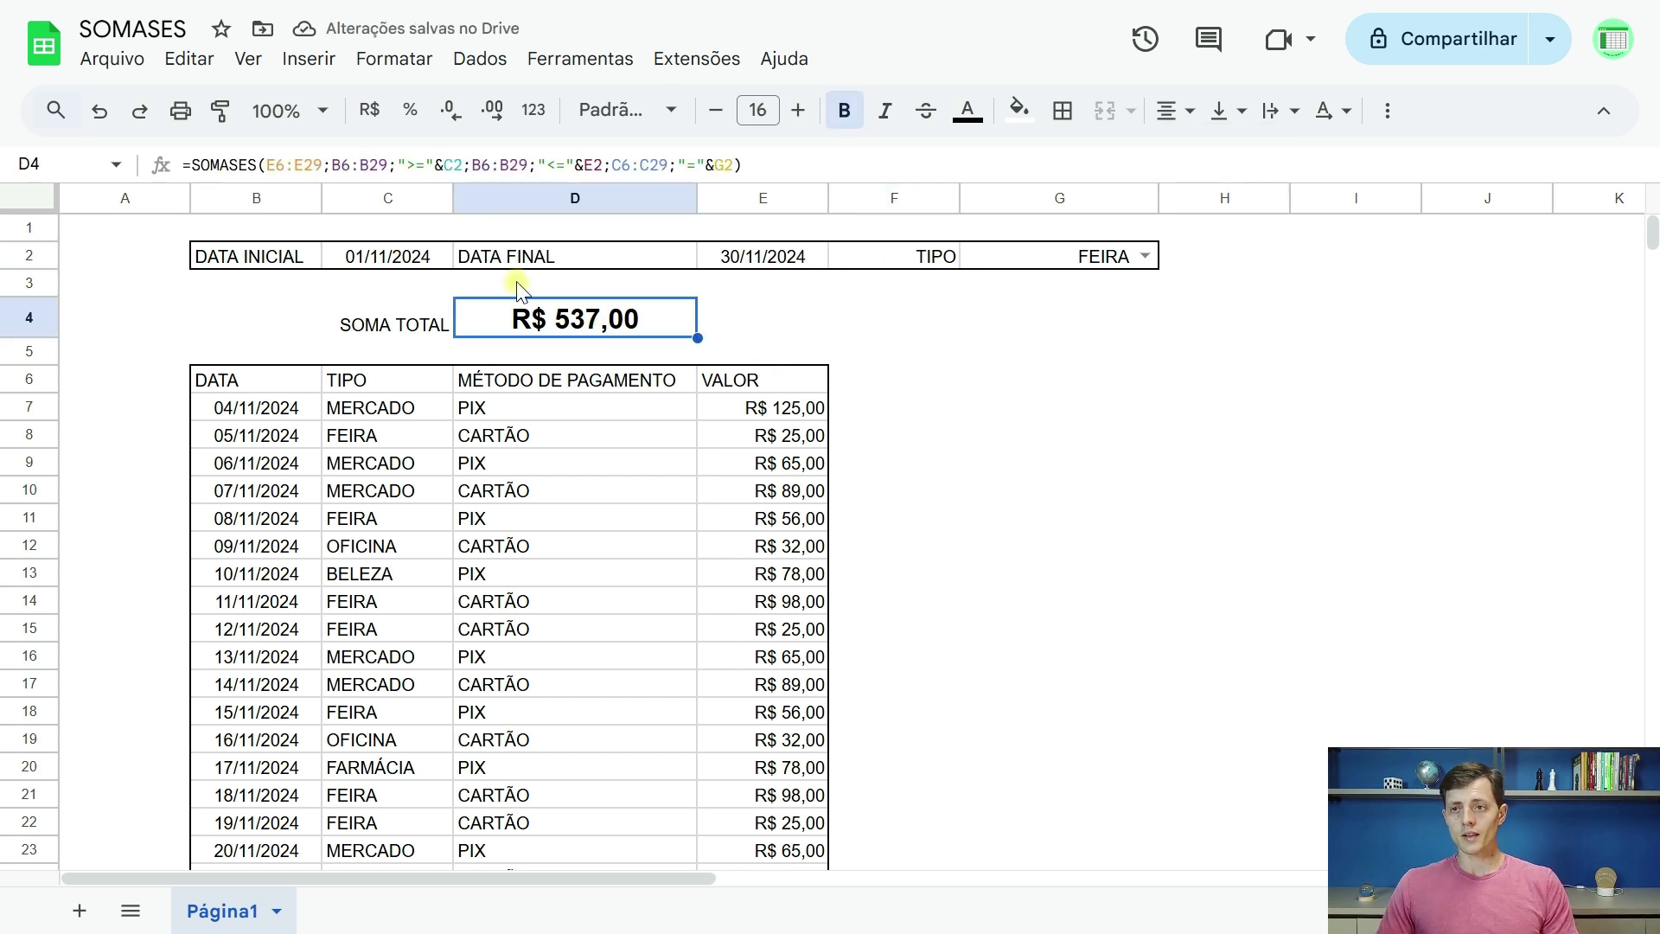
{"action": "left_click", "coordinate": [404, 165]}
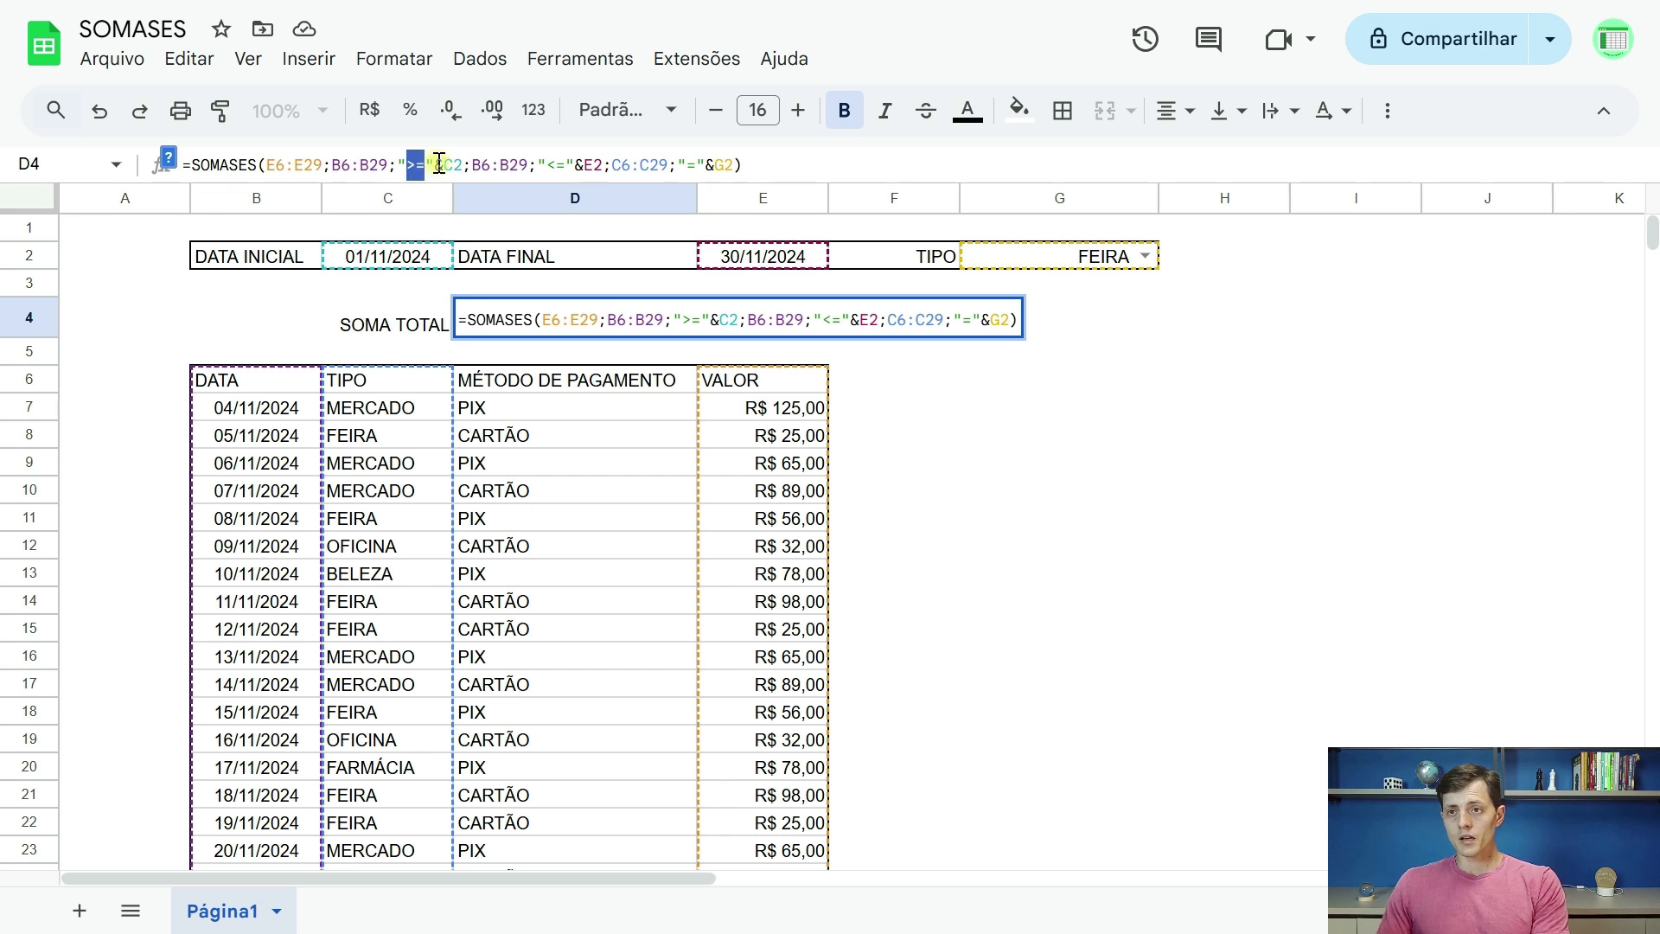
{"action": "left_click", "coordinate": [435, 164]}
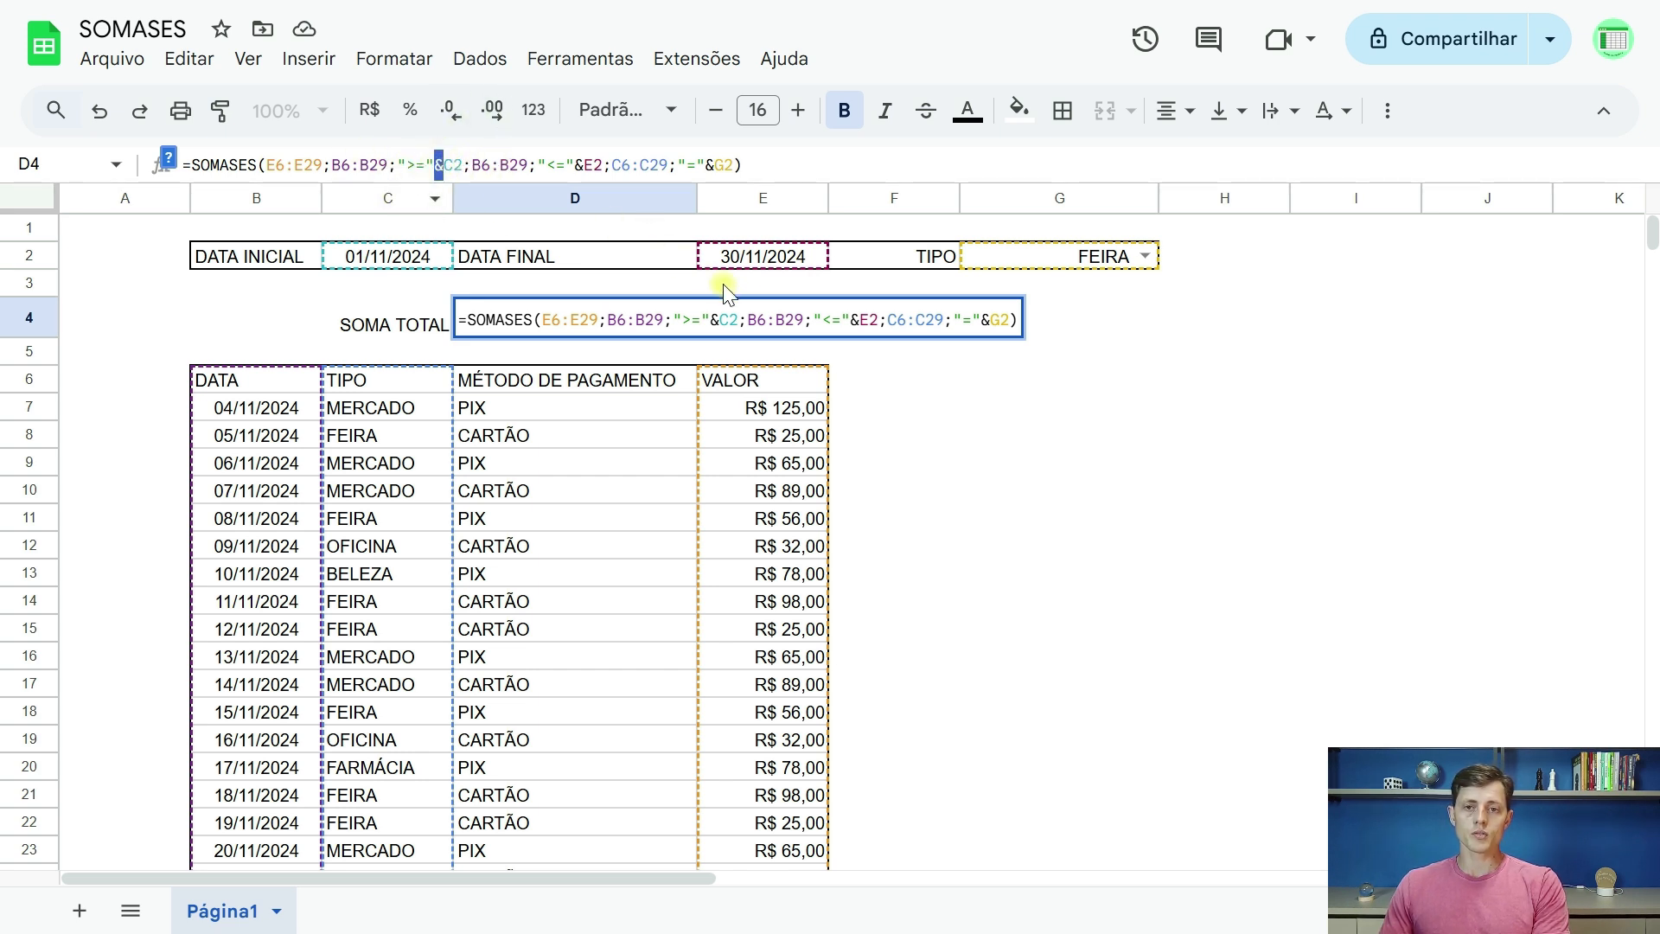
{"action": "left_click", "coordinate": [723, 316]}
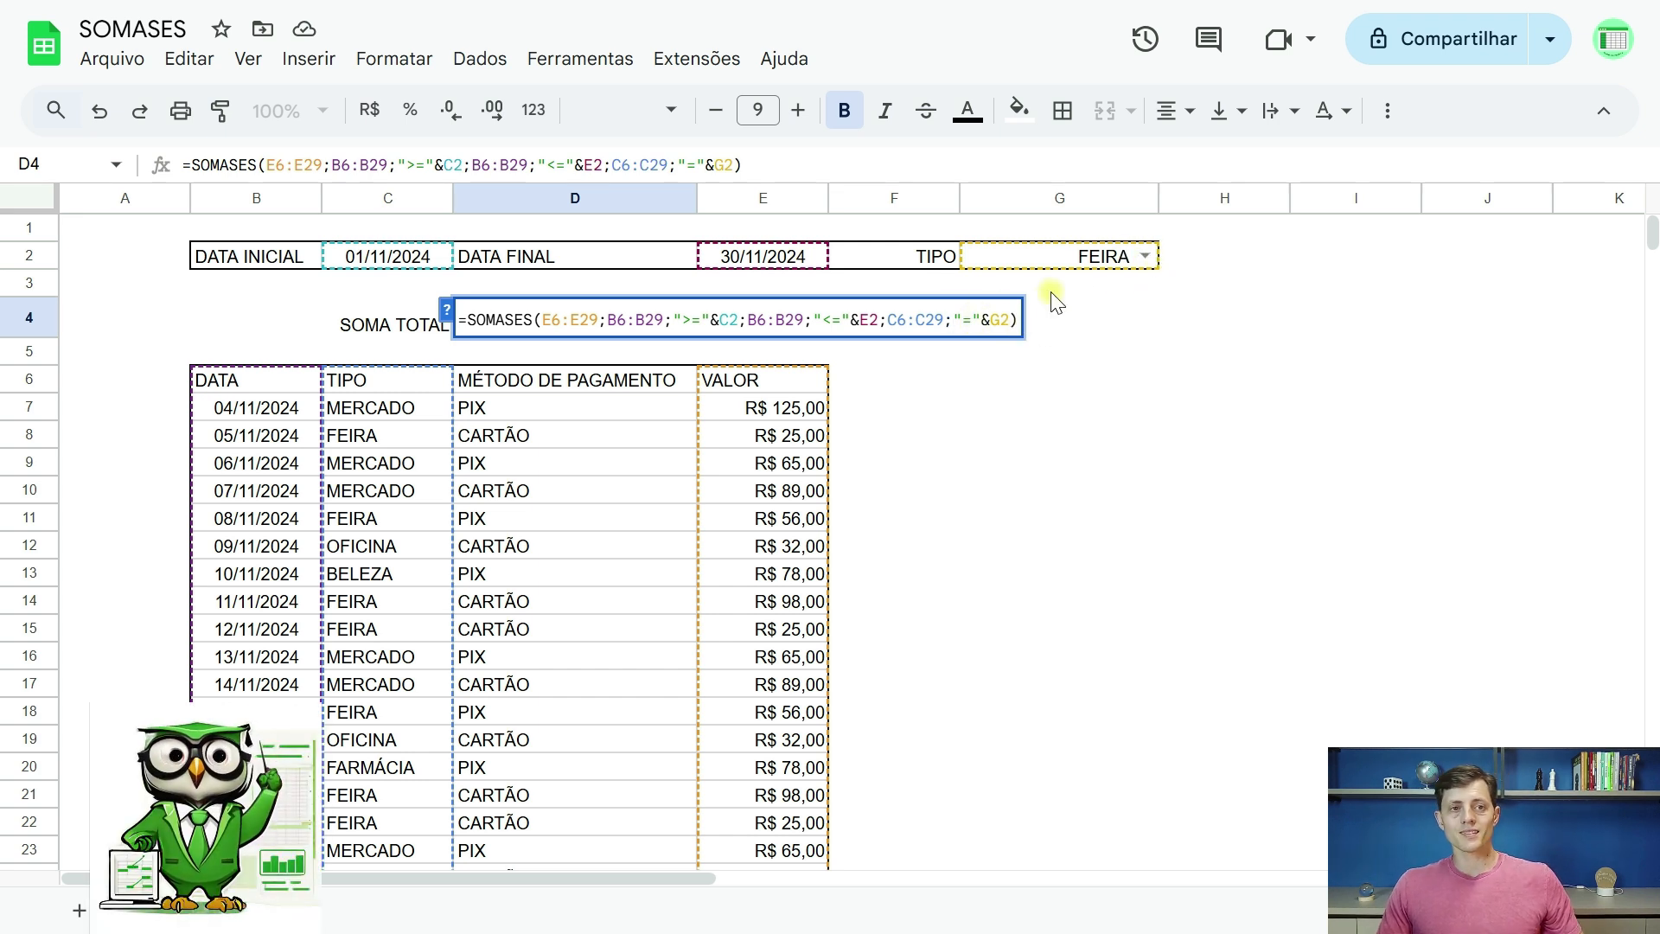
{"action": "key", "text": "Return"}
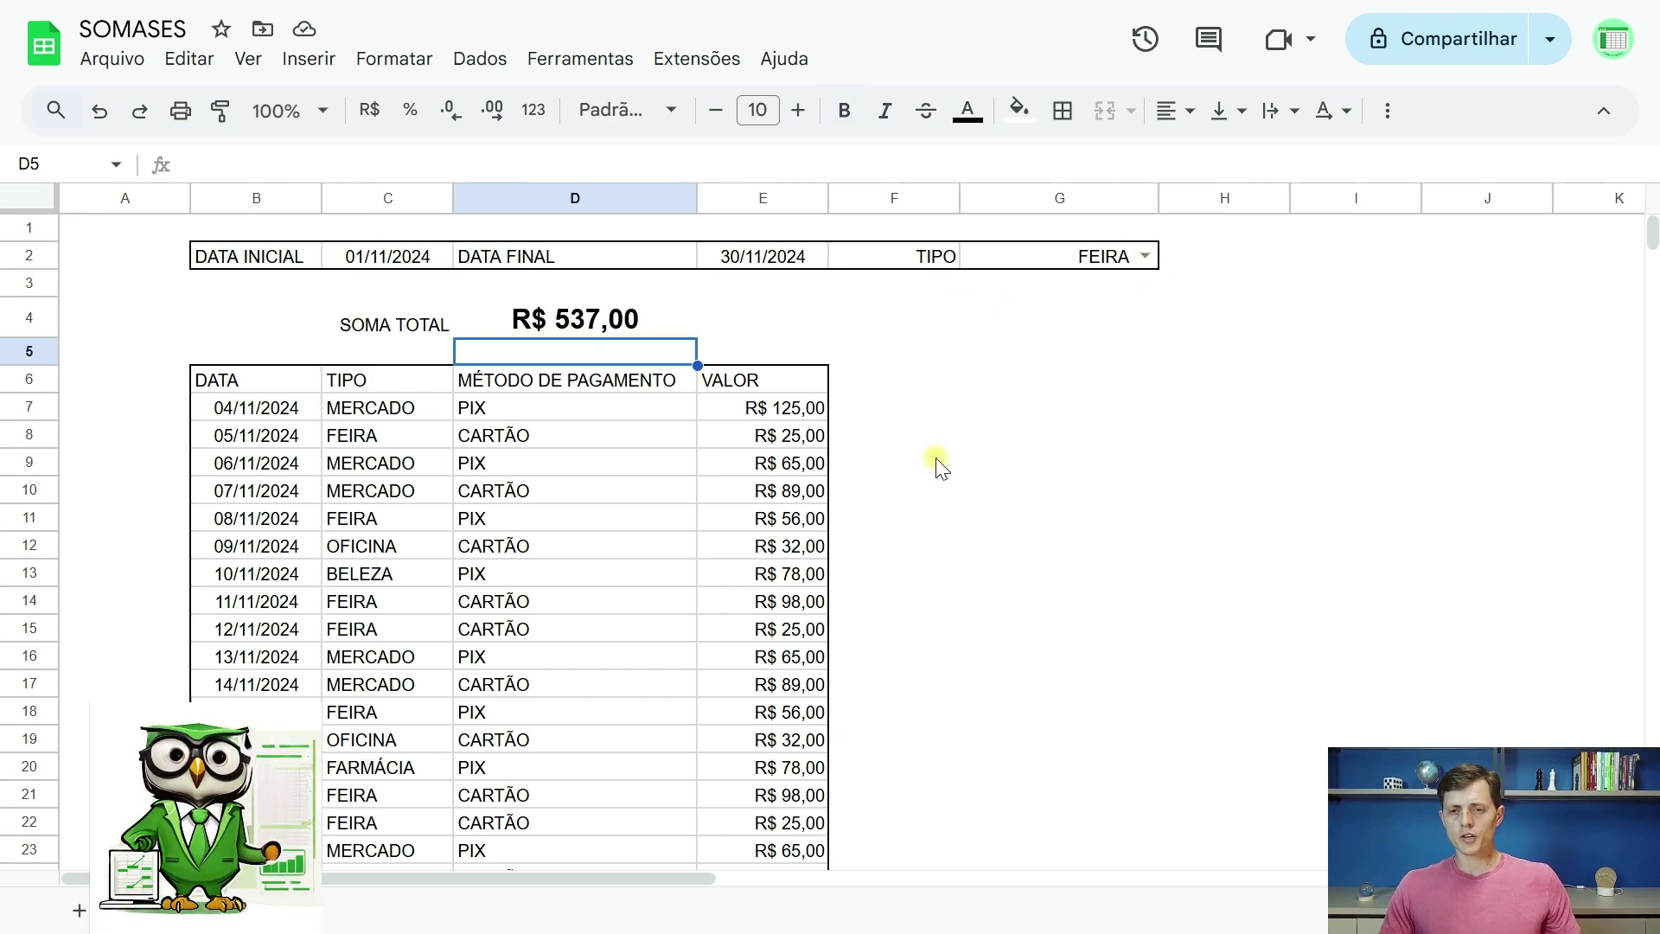